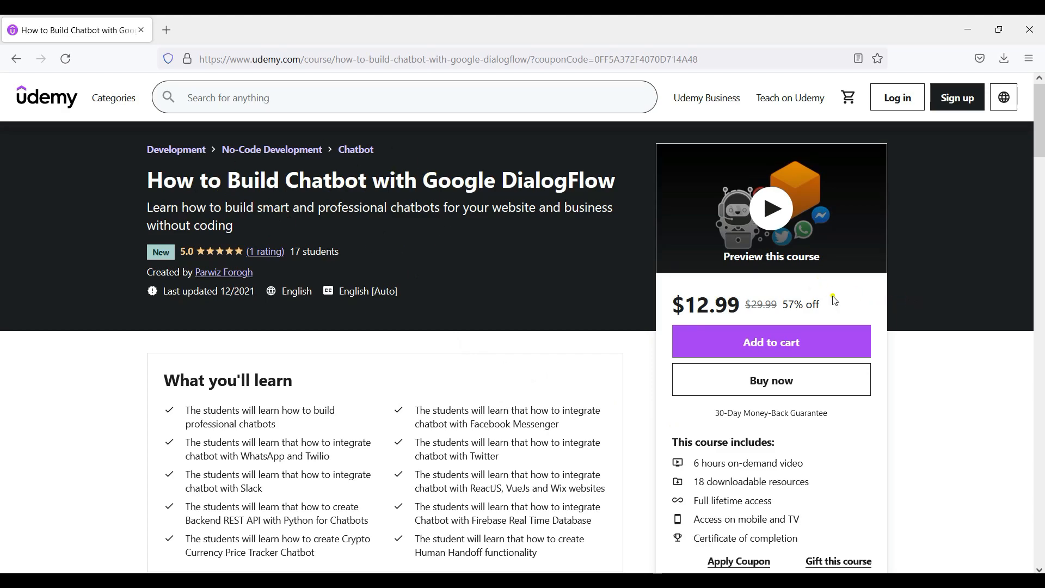
Step: Review the Udemy course's content outline and expand the Chatbot Integration section to read its lectures
scroll(887, 310, "down", 8)
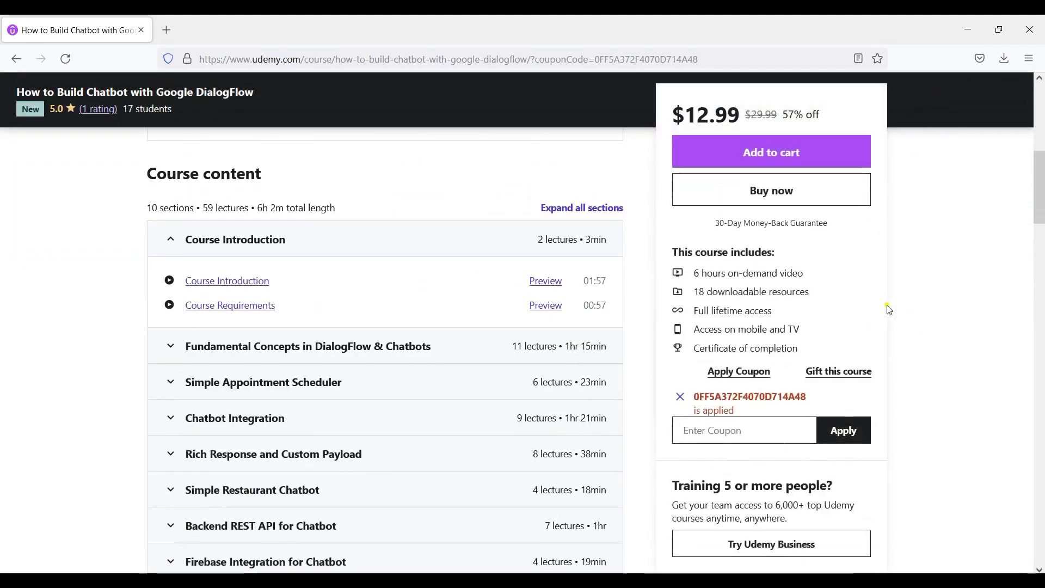
scroll(888, 310, "down", 1)
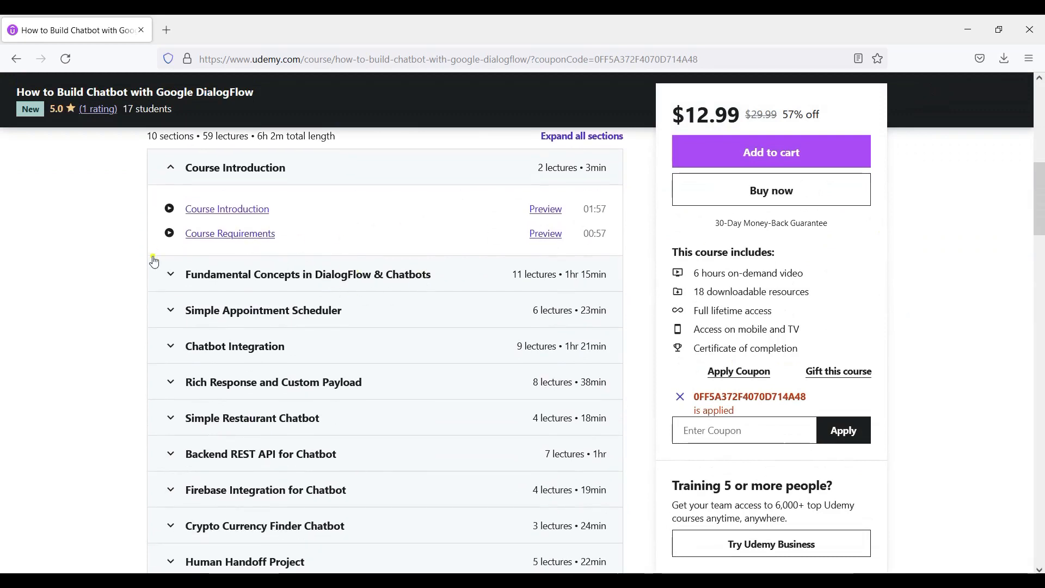
scroll(98, 260, "down", 1)
left_click(258, 243)
left_click(257, 243)
scroll(83, 251, "down", 1)
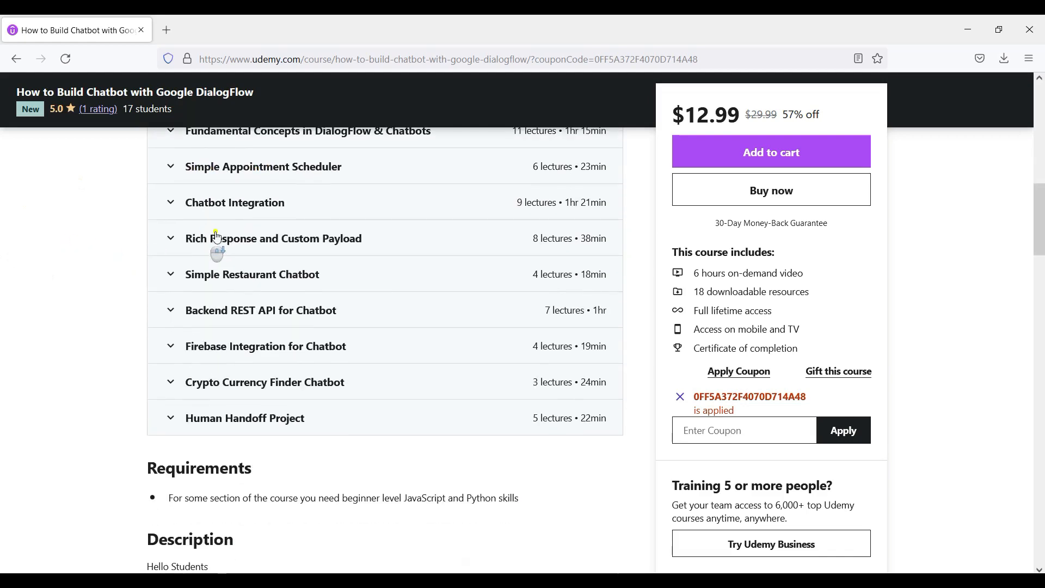
left_click(243, 206)
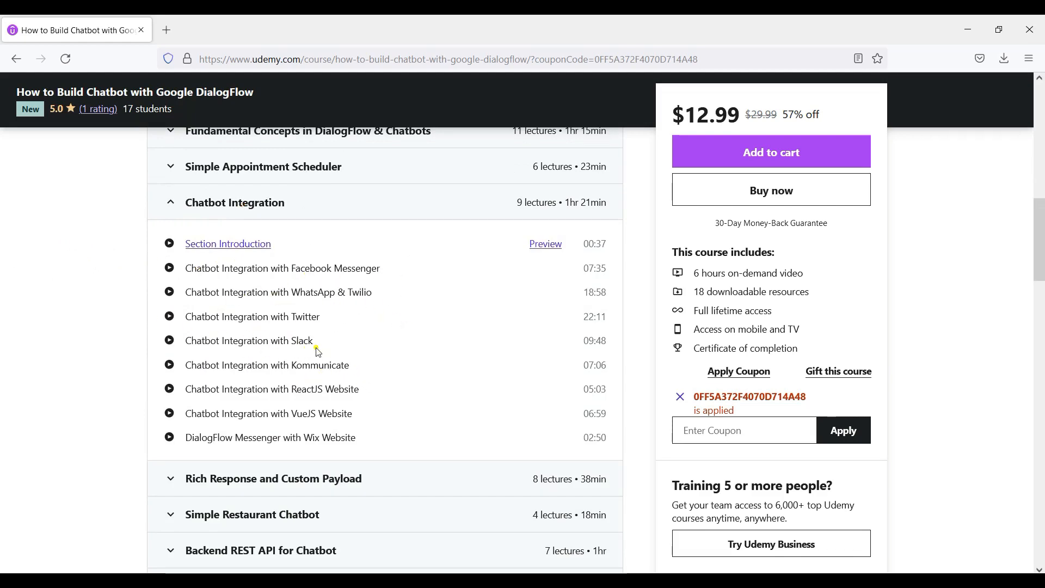
scroll(336, 350, "down", 3)
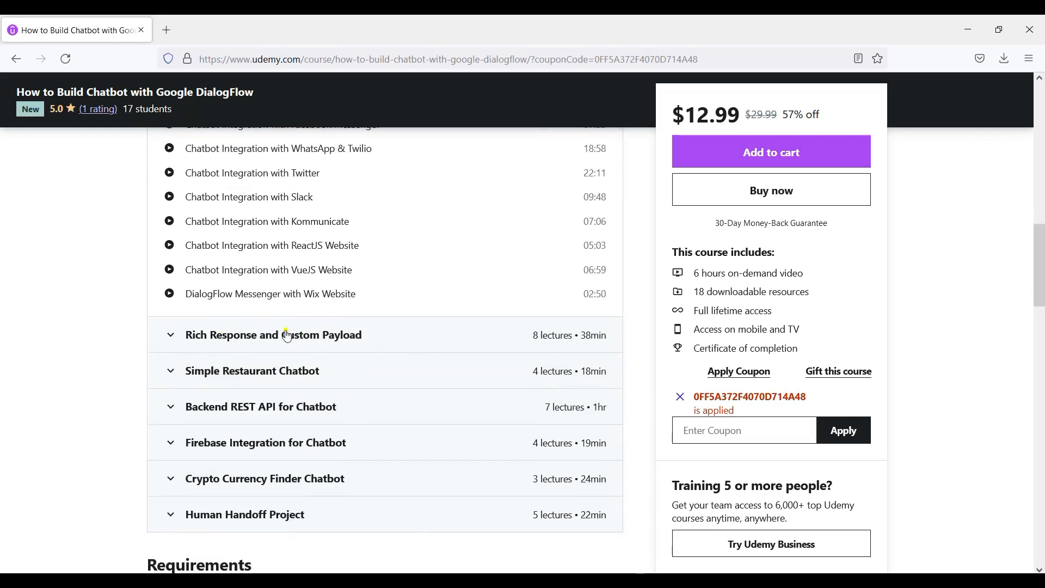
Step: Expand the Rich Response and Custom Payload, Simple Restaurant Chatbot and Backend REST API for Chatbot sections
scroll(256, 334, "down", 3)
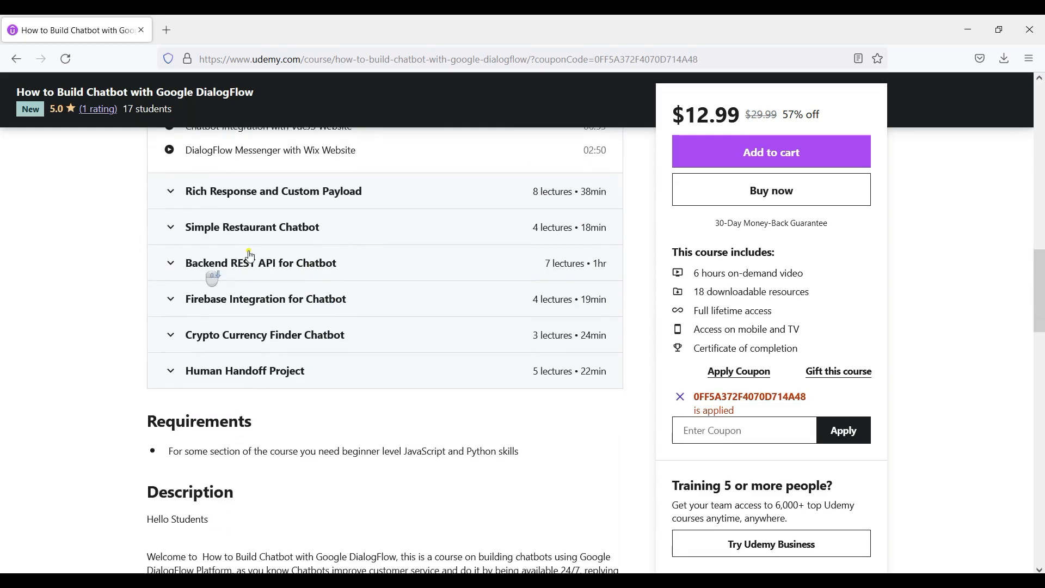
left_click(340, 201)
scroll(305, 256, "down", 2)
left_click(275, 373)
scroll(348, 327, "down", 6)
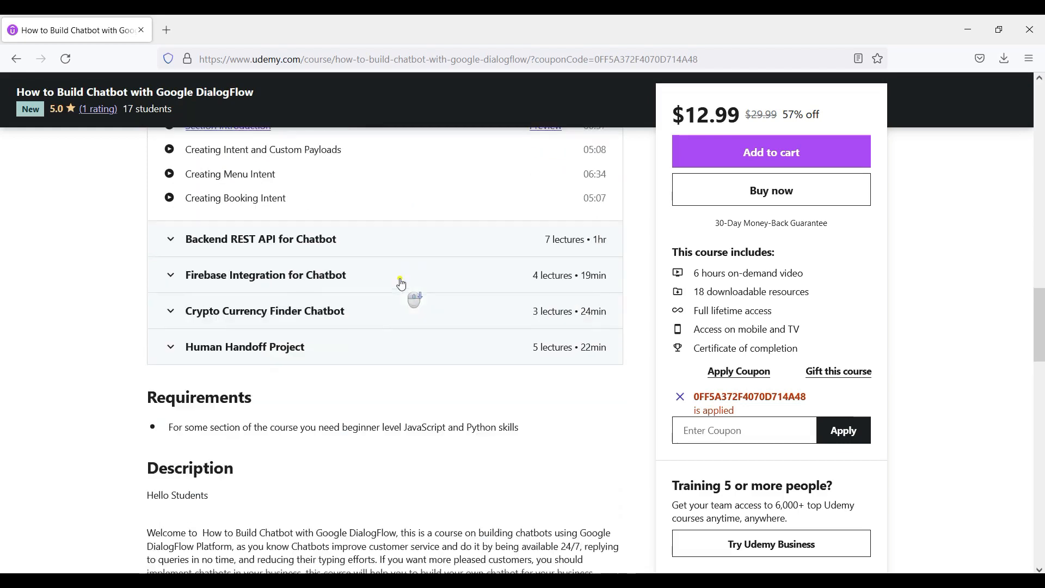
left_click(290, 242)
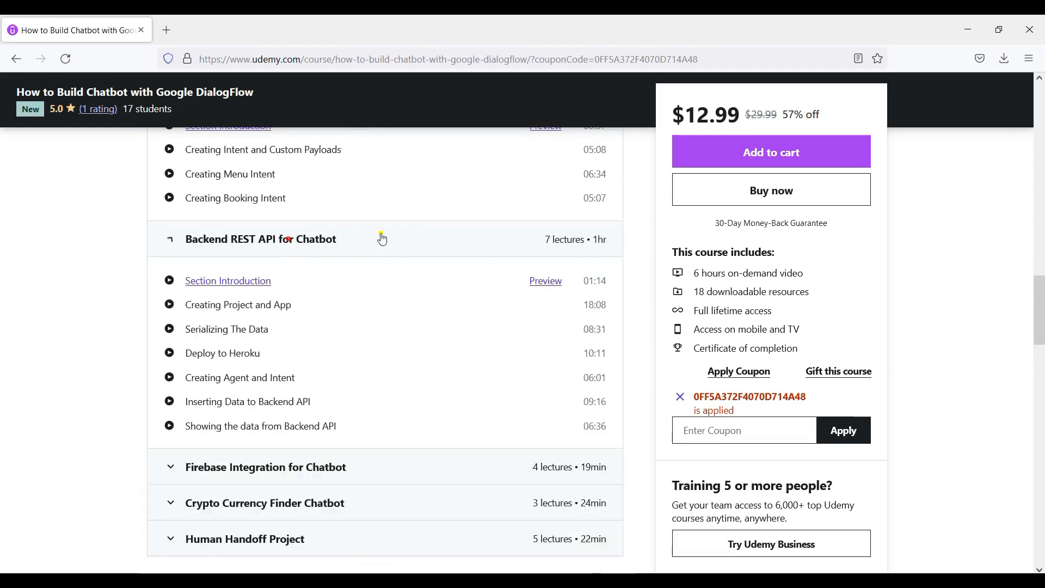
Step: Expand the Firebase Integration for Chatbot, Crypto Currency Finder Chatbot and Human Handoff Project sections
scroll(397, 236, "down", 3)
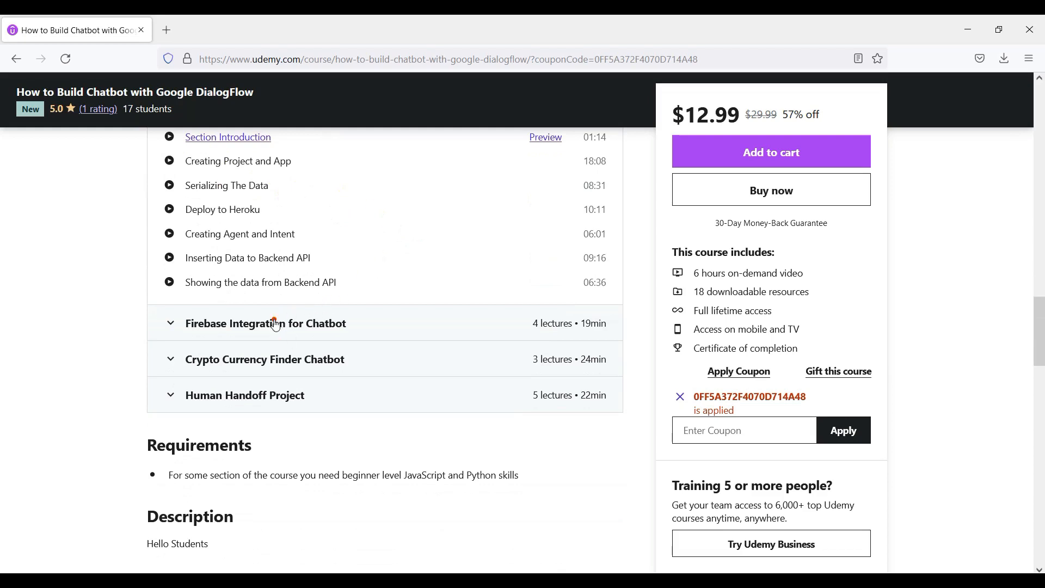
left_click(286, 333)
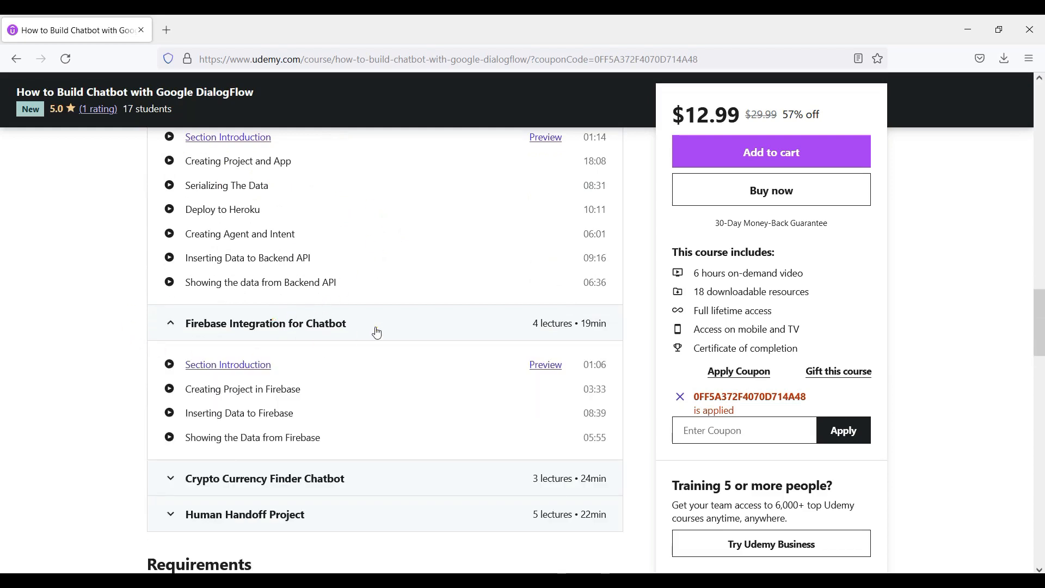
scroll(379, 334, "down", 2)
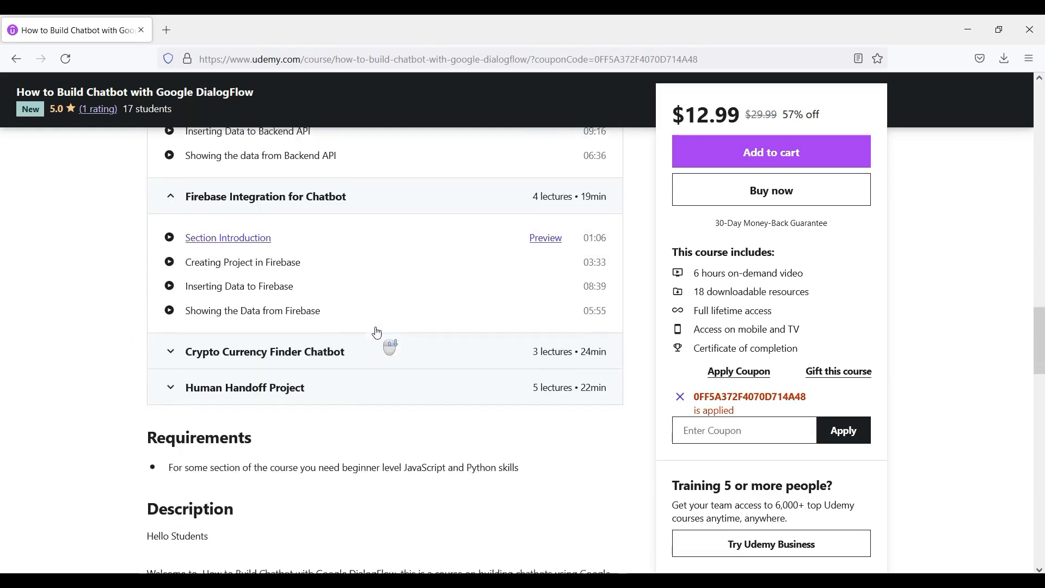
left_click(252, 336)
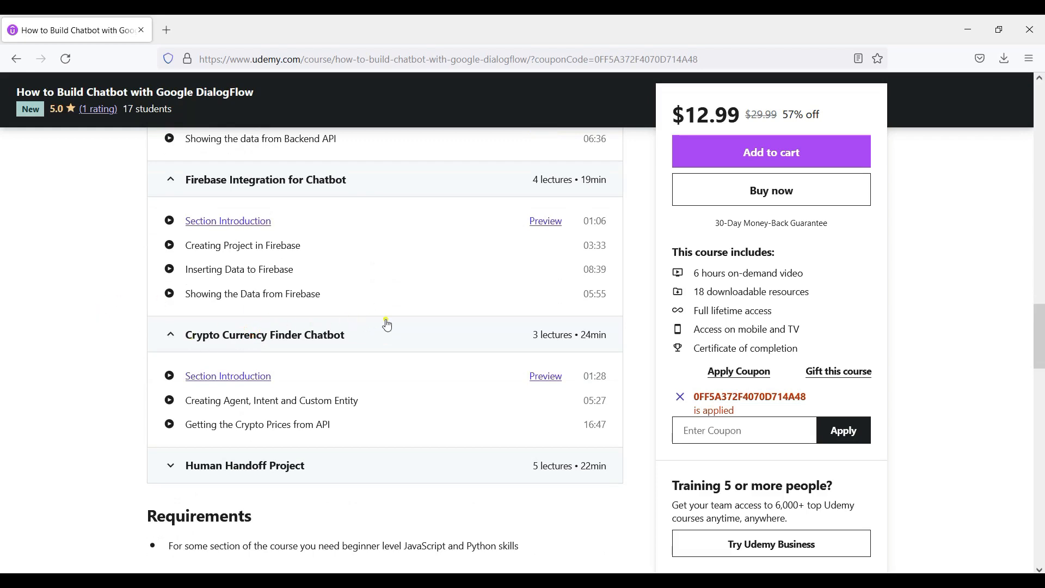
scroll(387, 325, "down", 2)
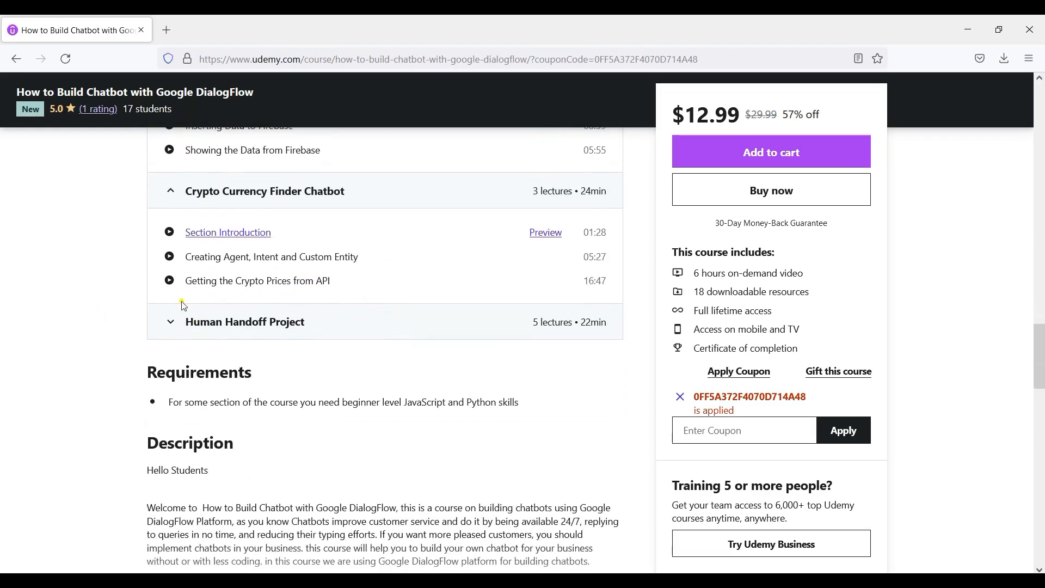
left_click(206, 332)
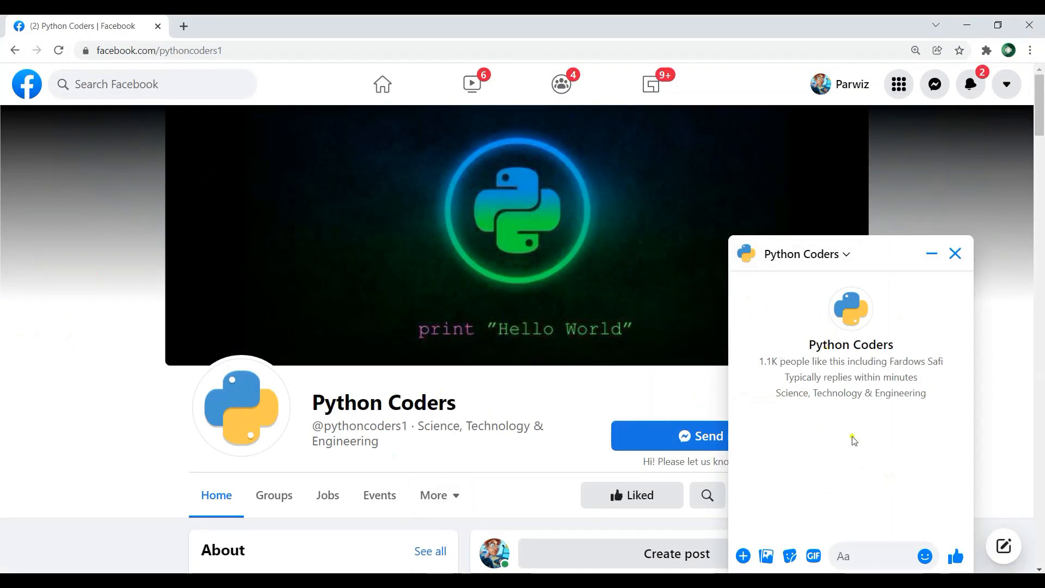
Step: On Facebook, send the messages "hi" and "i want python book" in the Python Coders page chat
left_click(861, 554)
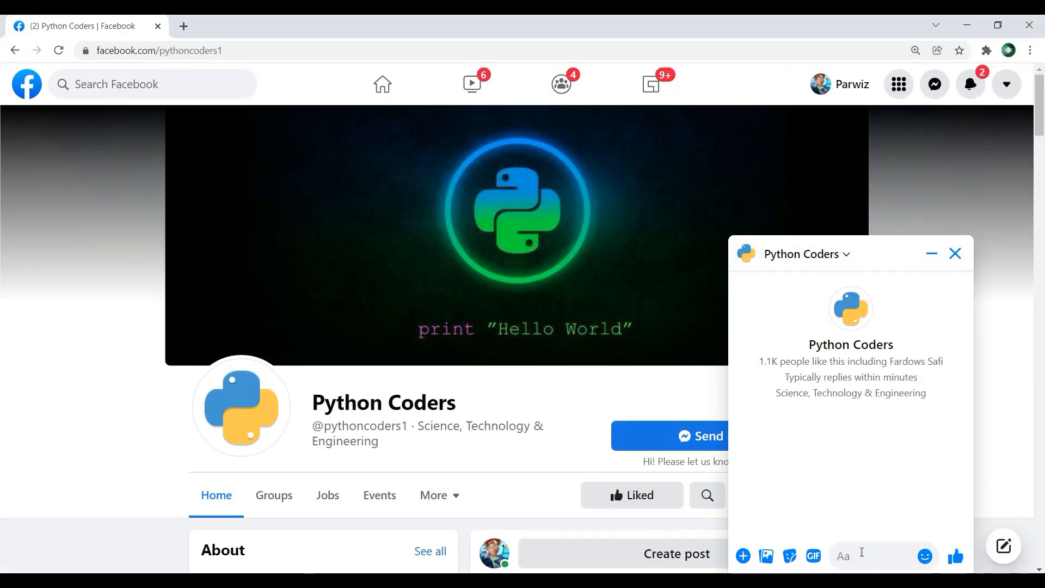
type("hi")
key("Return")
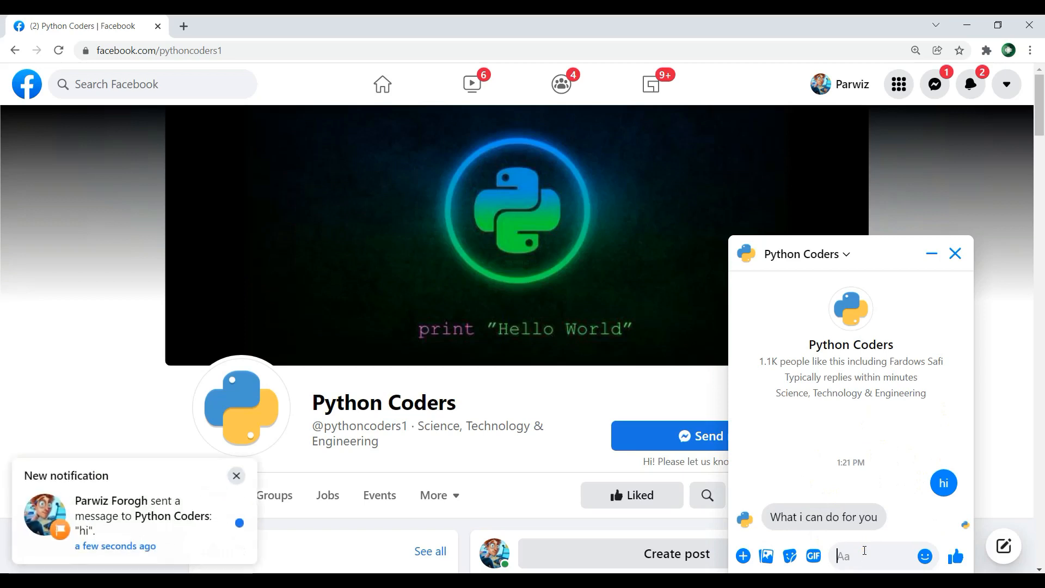
type("i want")
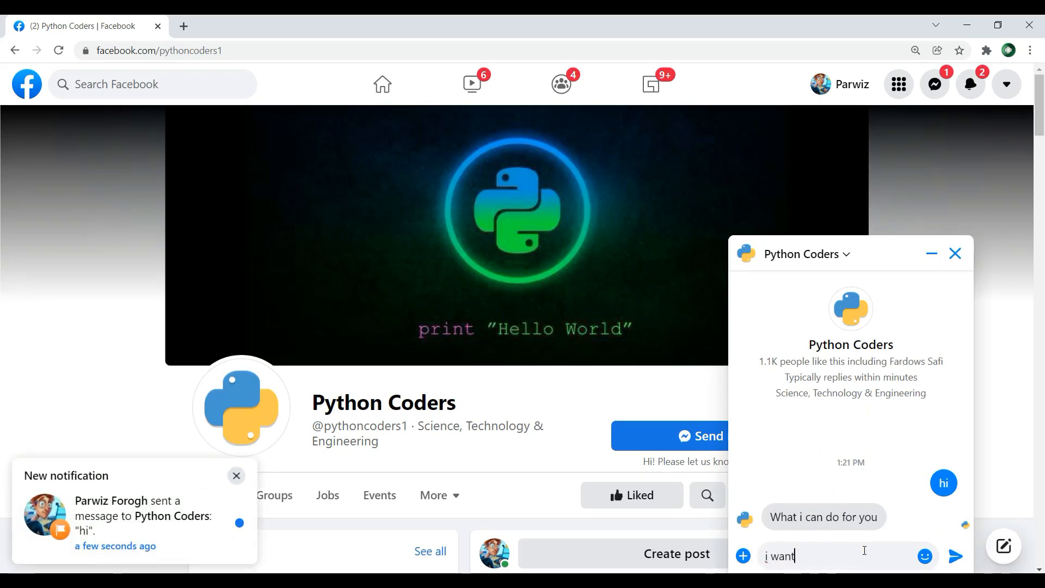
type(" tpython book")
key("Return")
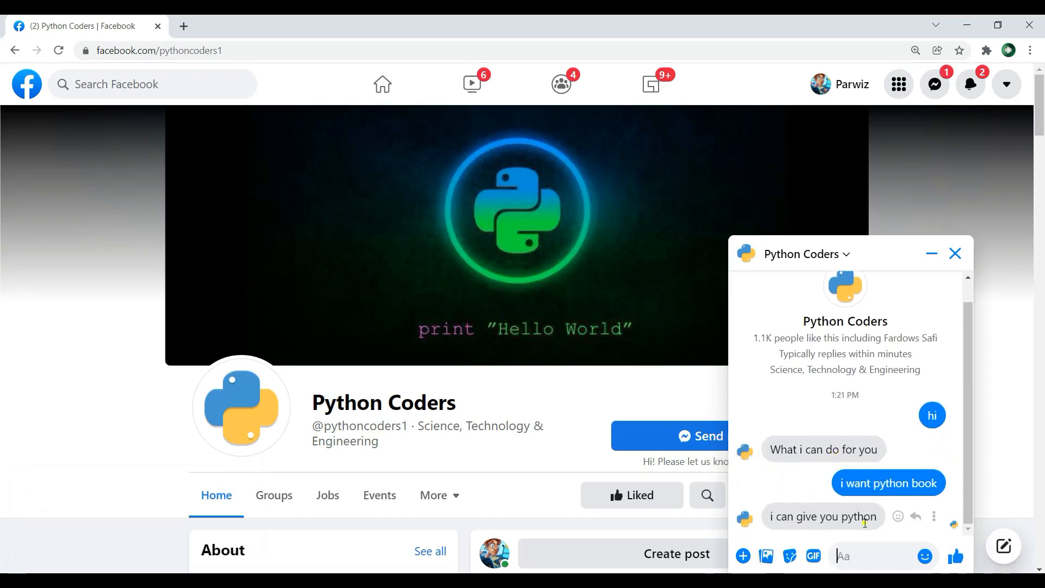
Step: Ask the Python Coders chatbot "what is django" and "what is react", and test it with the nonsense text "dfdfdf"
type("what ")
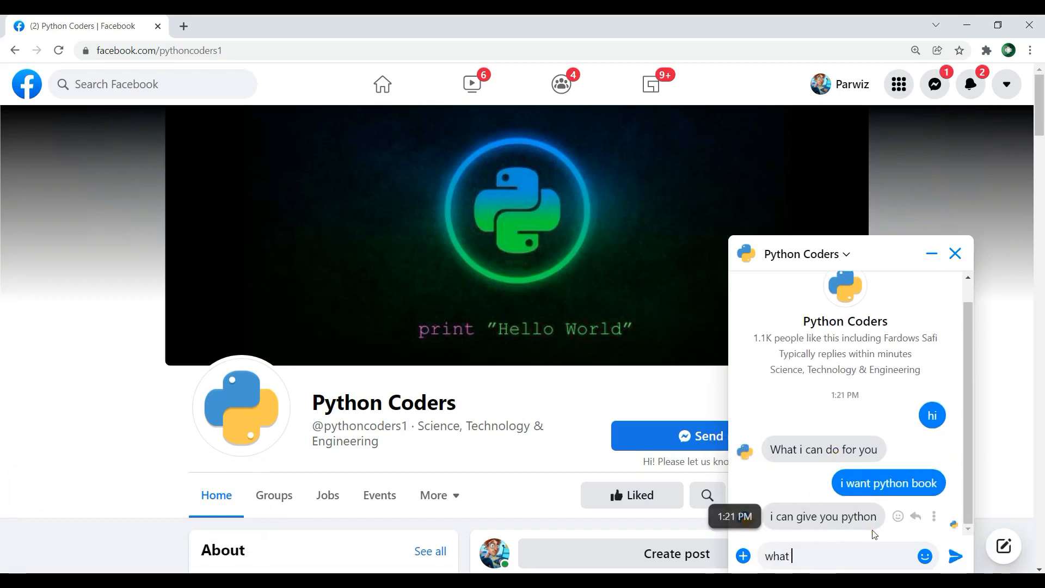
type("is django")
key("Return")
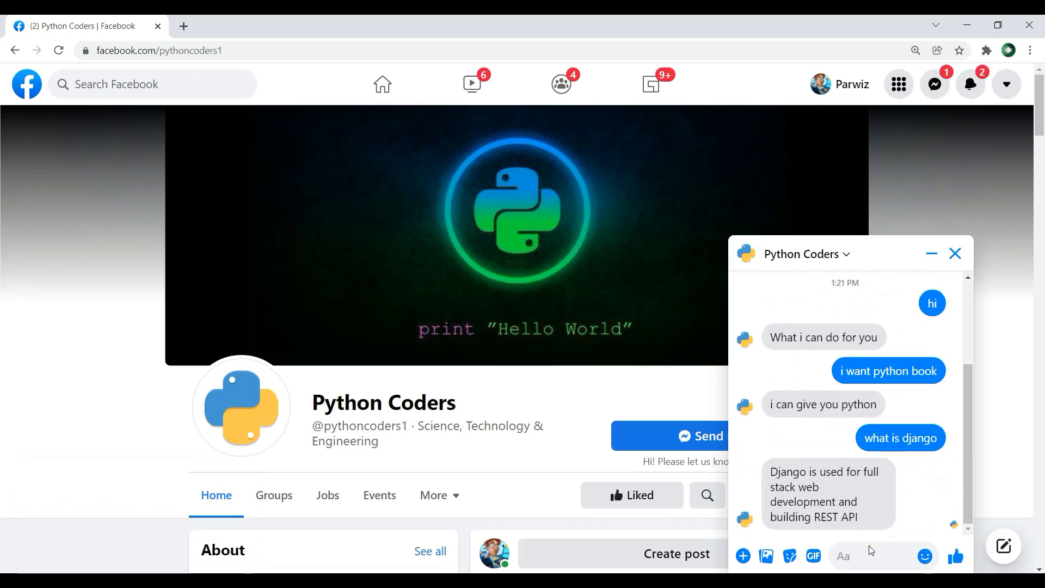
type("what is react")
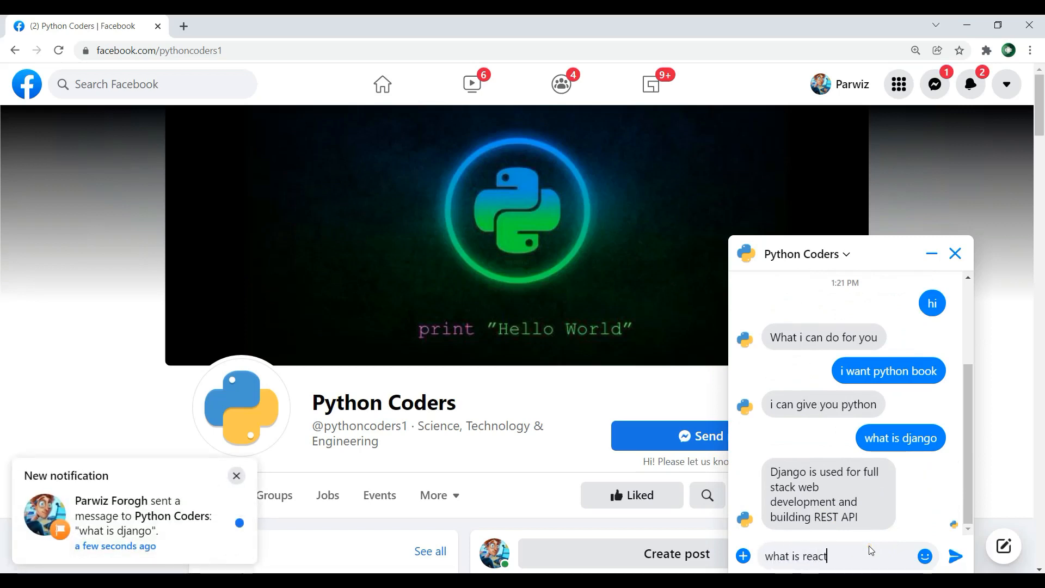
key("Return")
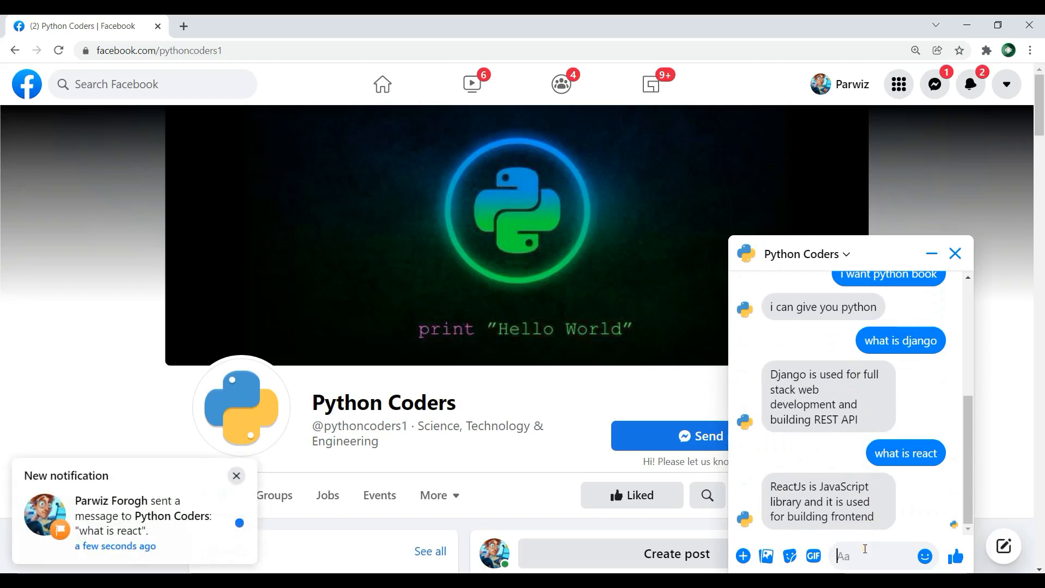
type("dfdfdf")
key("Return")
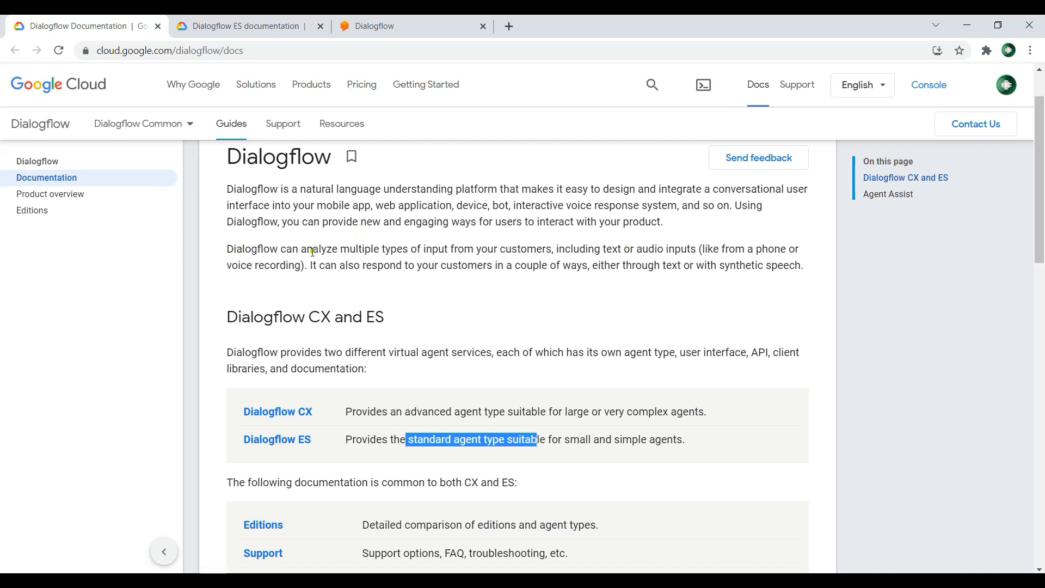
Step: Read the Dialogflow overview and its CX and ES agent type descriptions, and open the Dialogflow ES documentation
left_click_drag(313, 249, 369, 251)
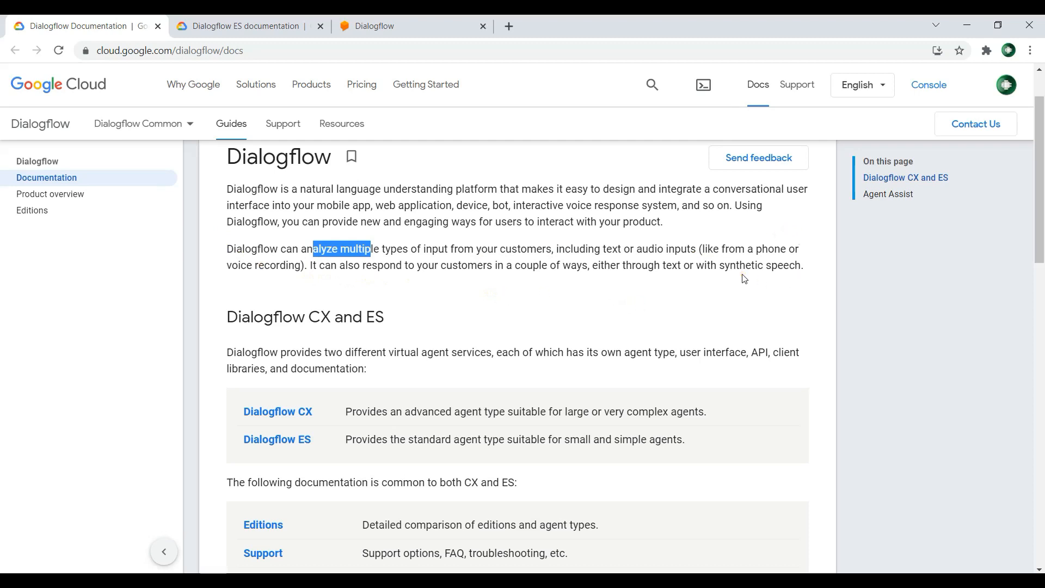
scroll(741, 229, "down", 1)
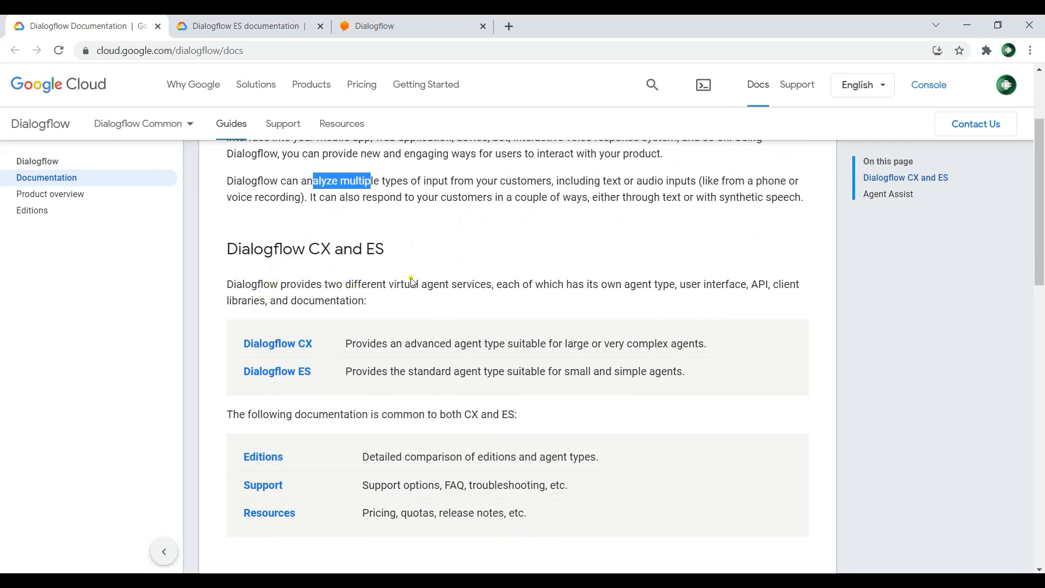
left_click_drag(480, 284, 631, 284)
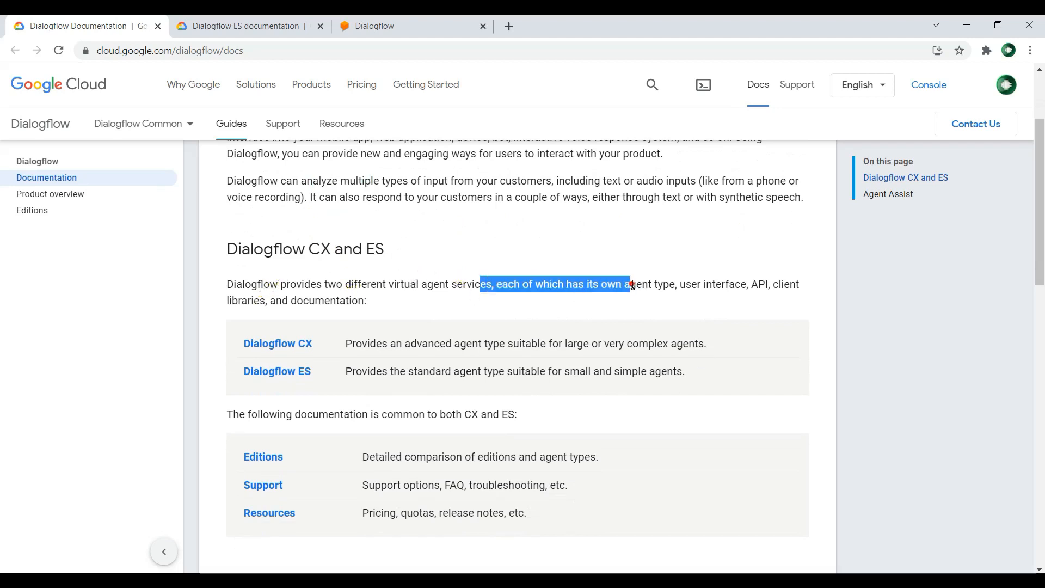
left_click(520, 277)
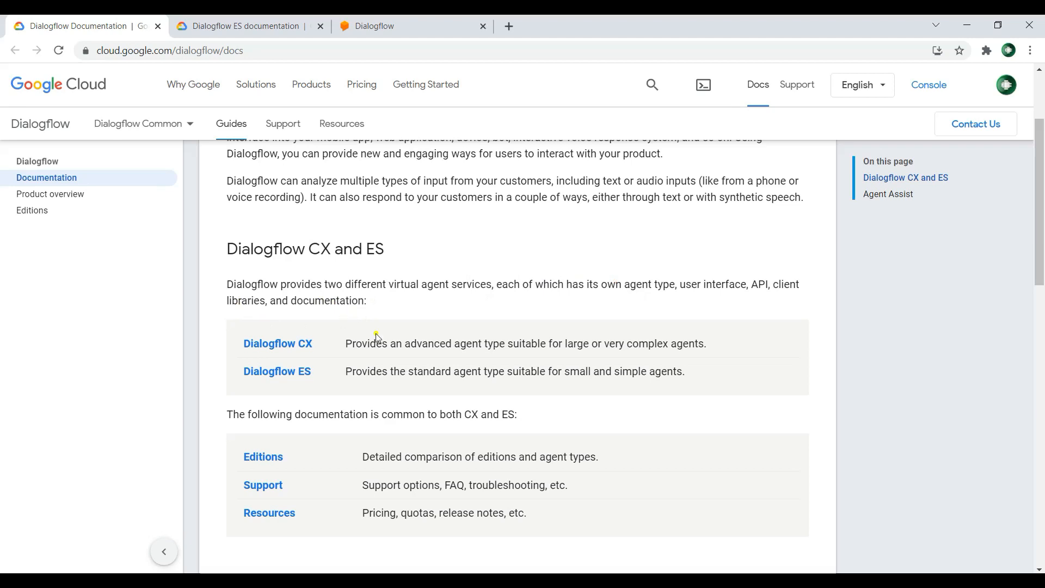
left_click_drag(368, 343, 695, 344)
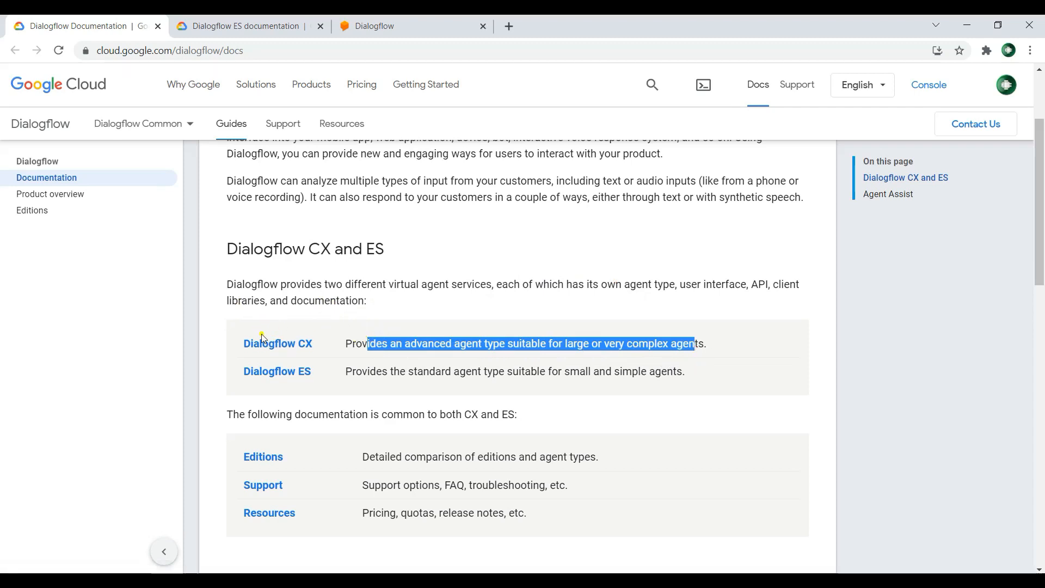
left_click(419, 345)
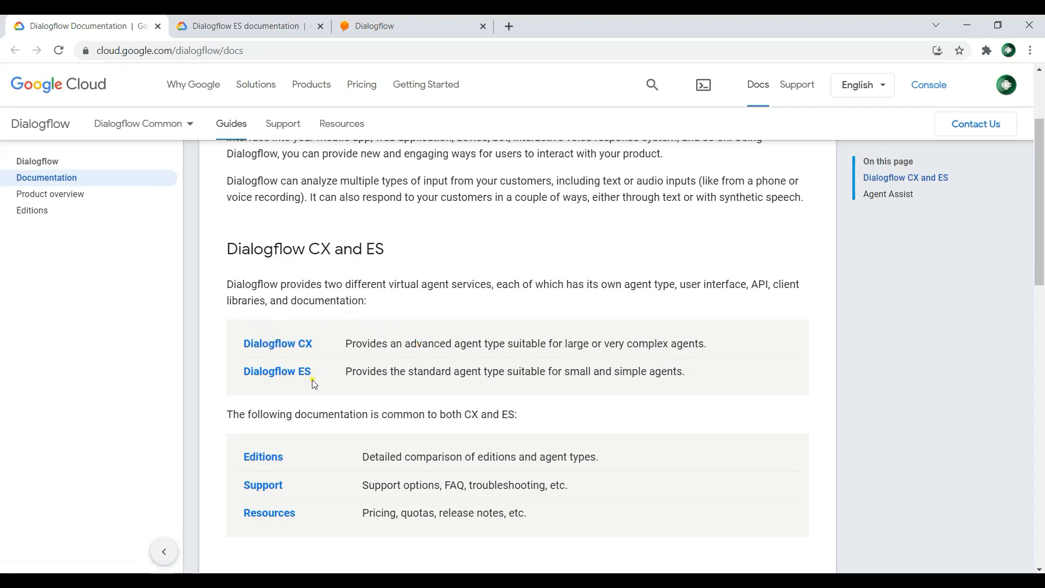
left_click_drag(357, 372, 415, 372)
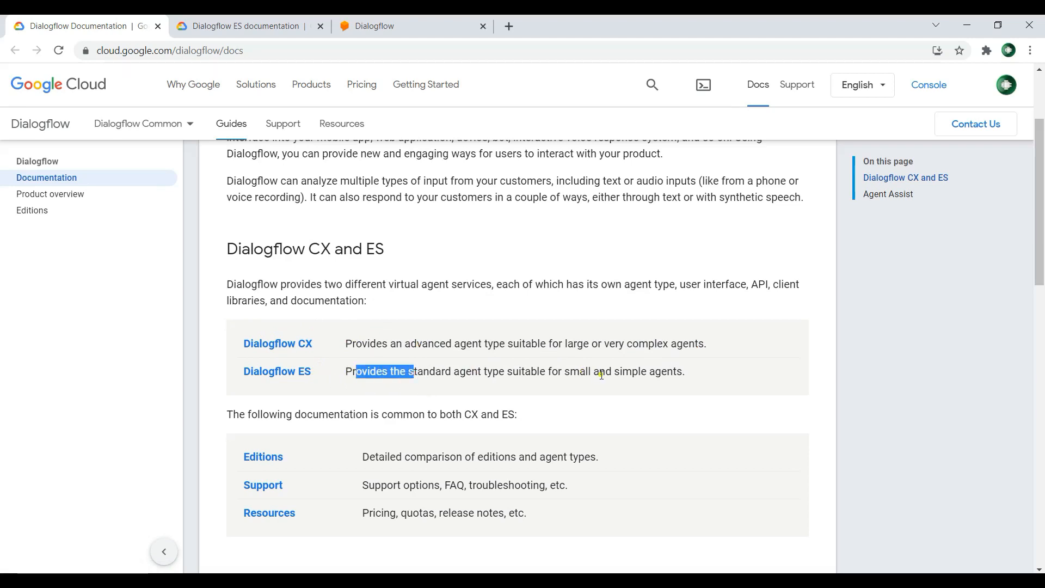
left_click_drag(600, 373, 697, 375)
left_click(698, 375)
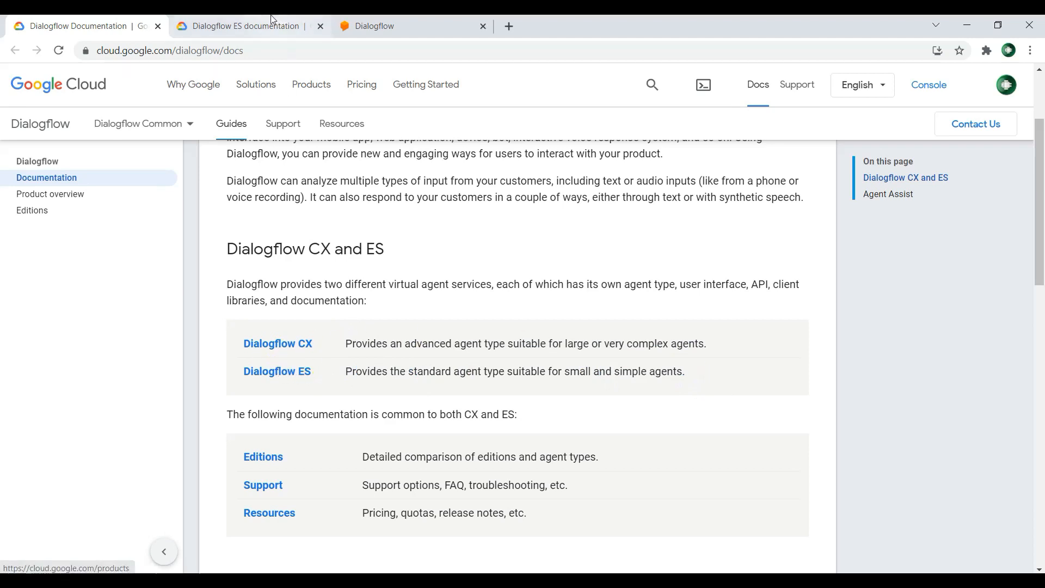
left_click(237, 26)
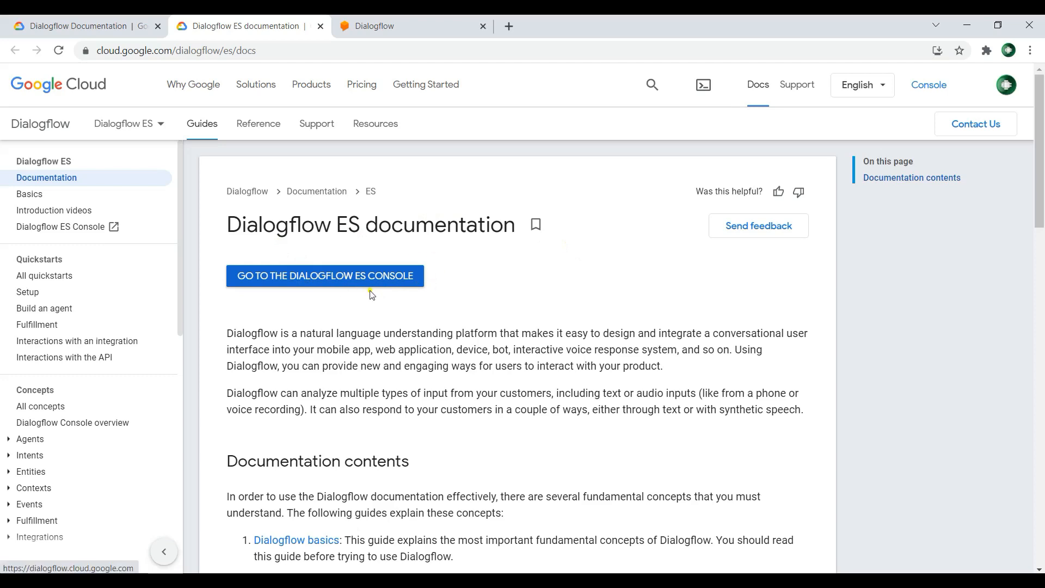
Step: In the Dialogflow ES console, create a new agent named MyChatAgent with the default language, time zone and project settings
left_click(395, 21)
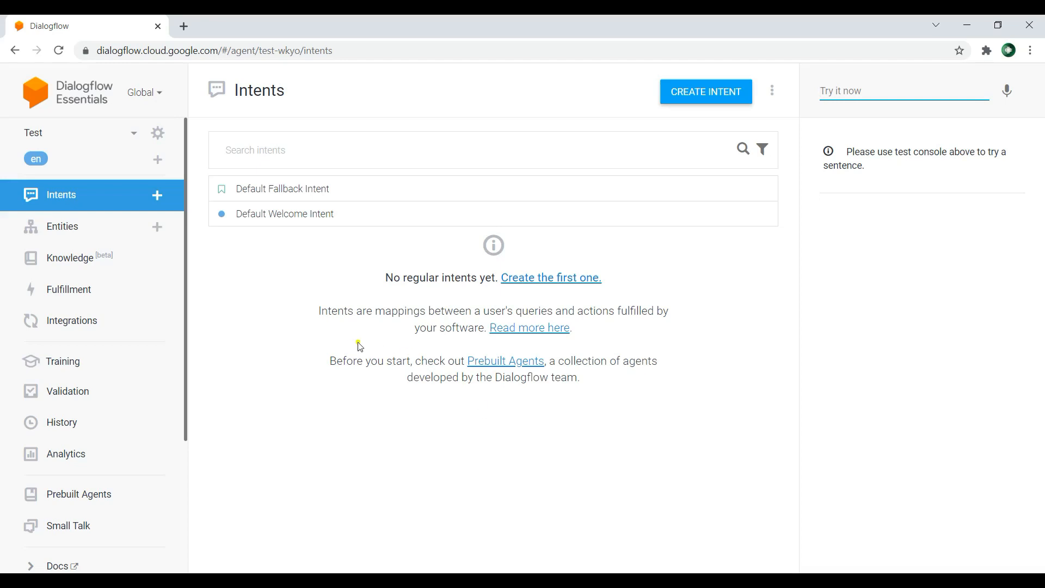
left_click(133, 133)
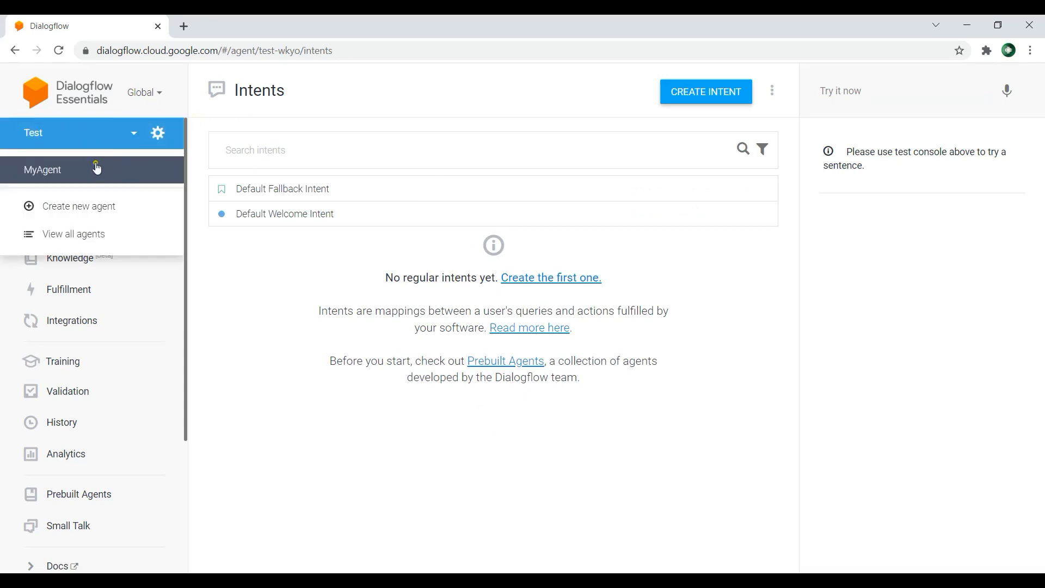
left_click(102, 209)
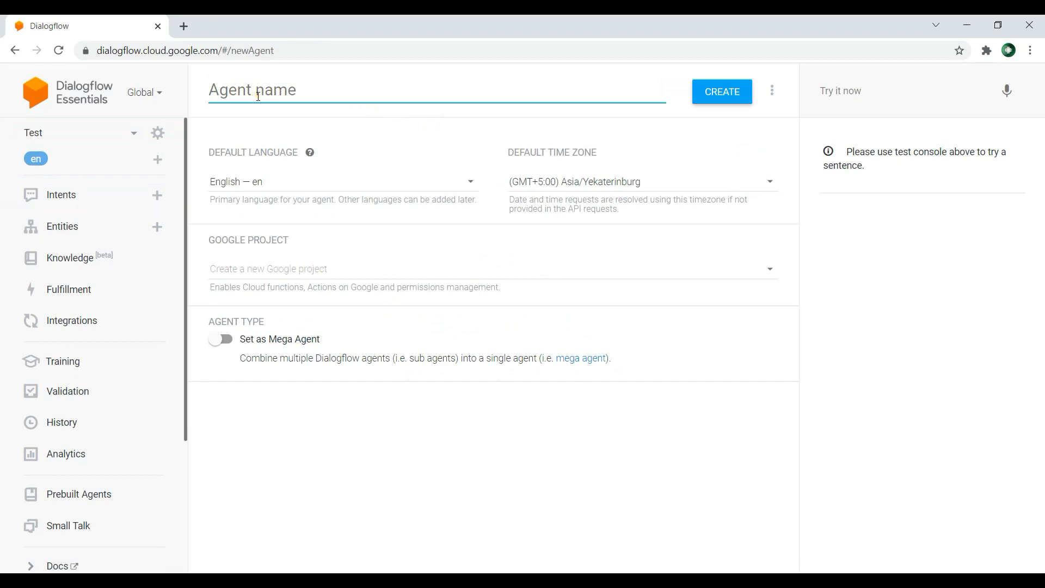
type("MyChatAgen")
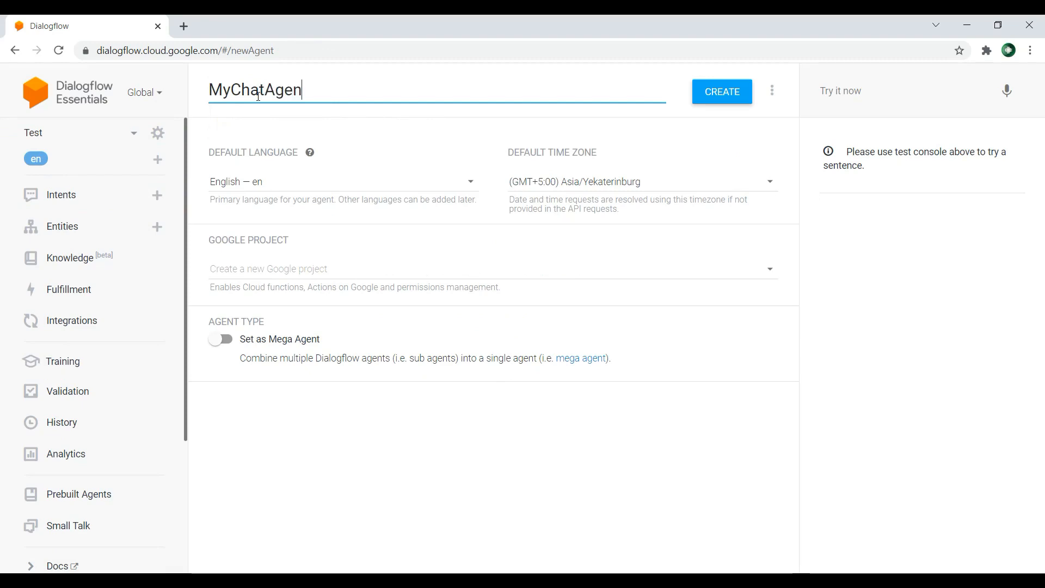
type("t")
left_click(729, 93)
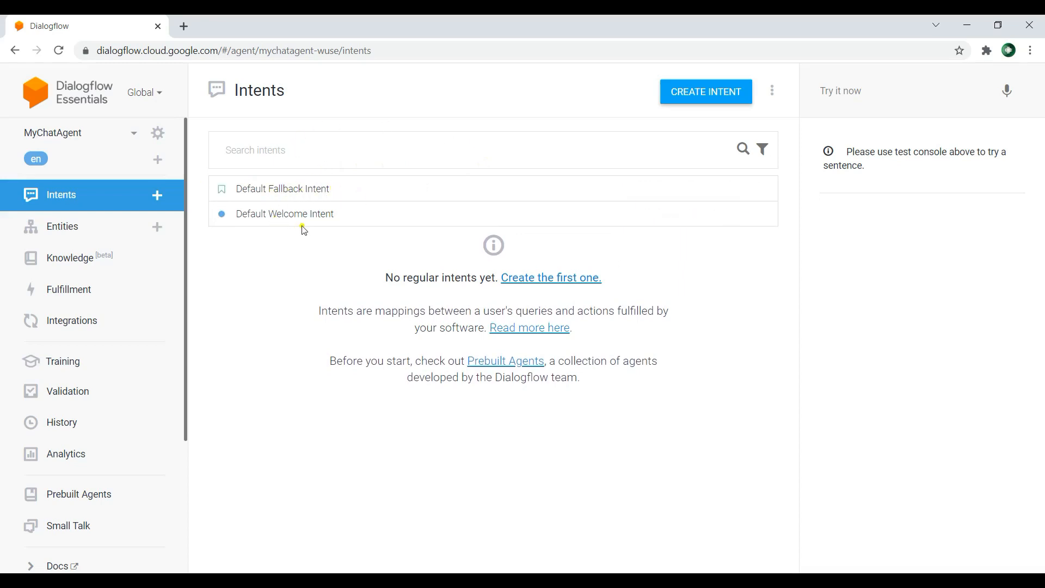
Step: Open the Default Fallback Intent and examine its training phrases explanation, action and text responses
left_click(379, 195)
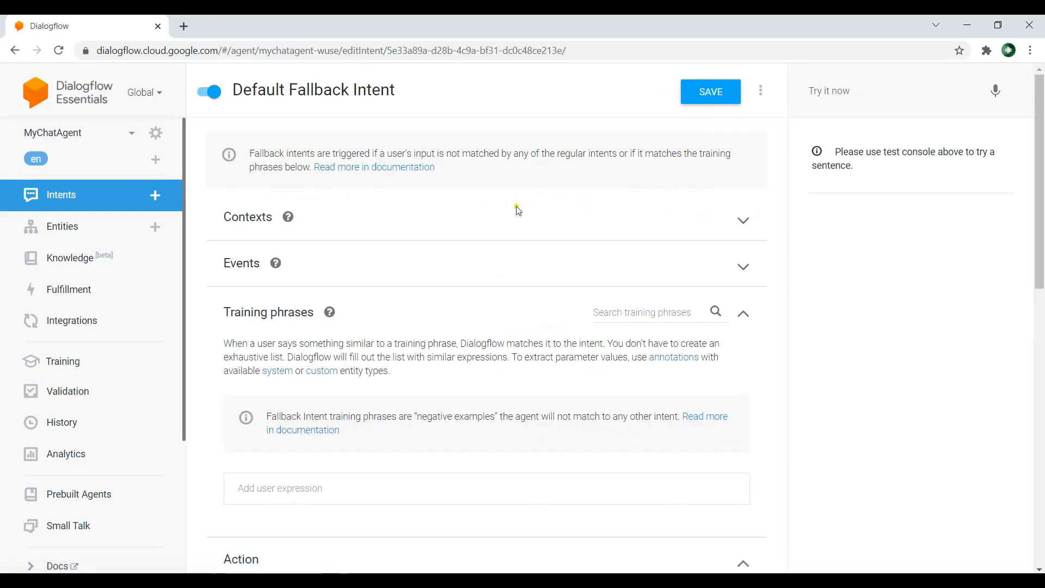
scroll(490, 212, "down", 1)
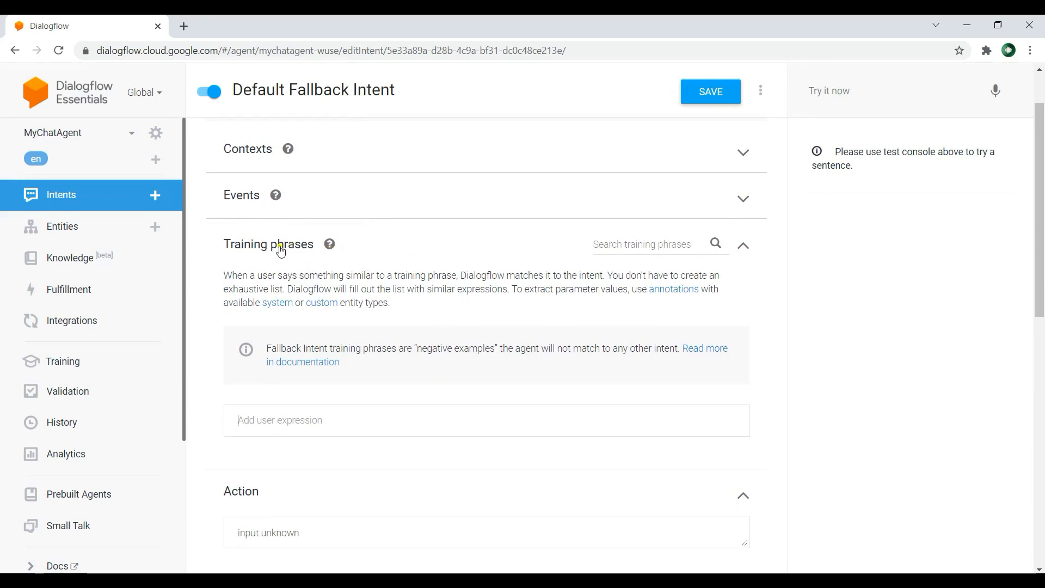
left_click_drag(269, 278, 325, 278)
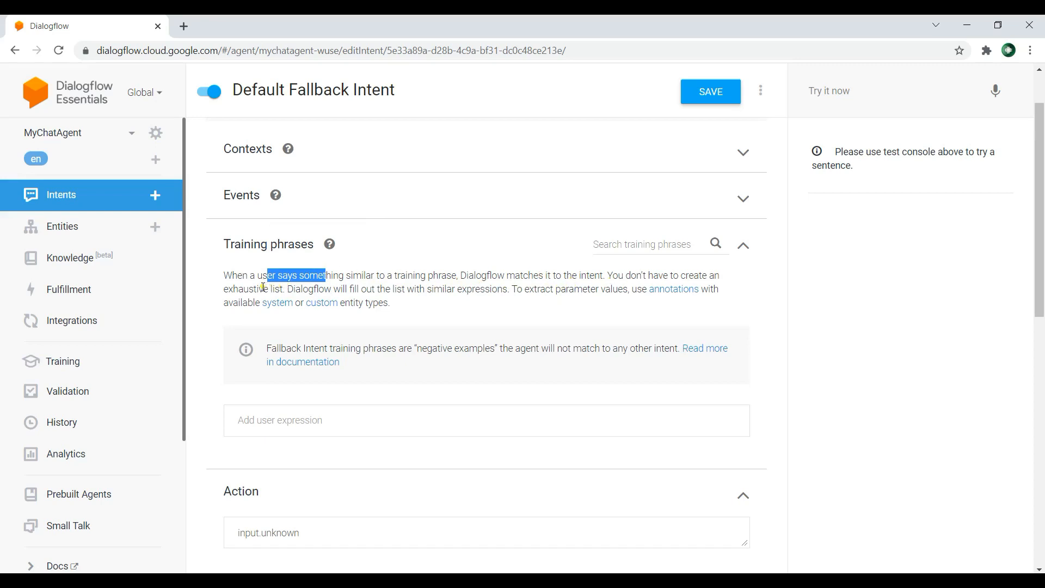
left_click_drag(263, 287, 289, 287)
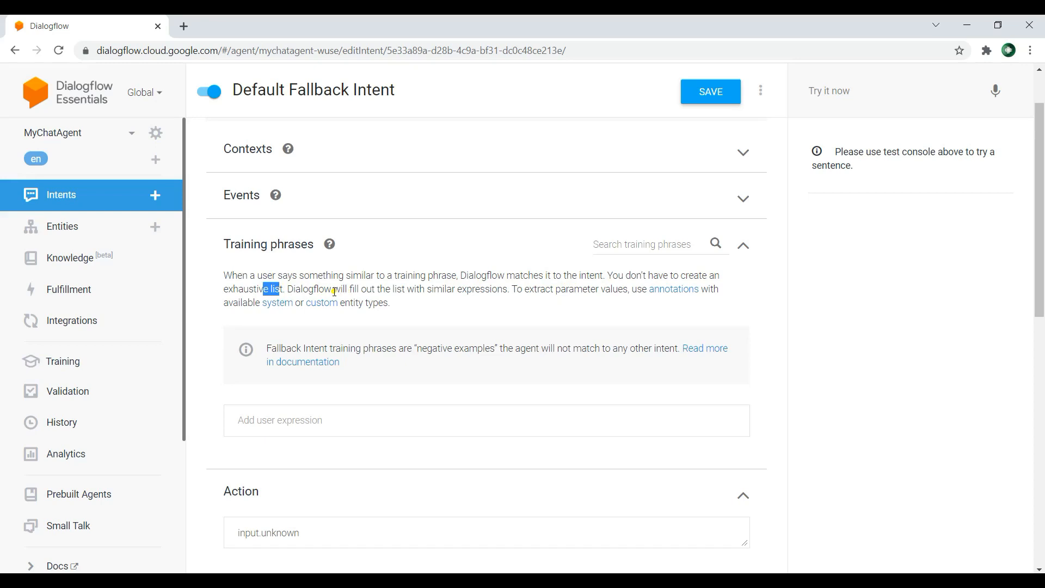
left_click_drag(434, 289, 489, 299)
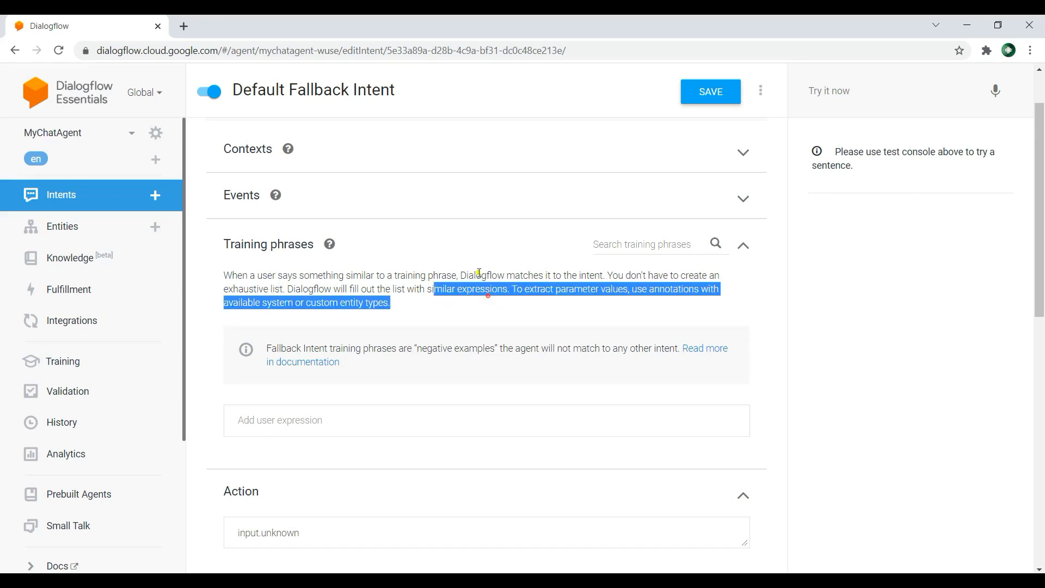
scroll(451, 276, "down", 3)
scroll(451, 276, "down", 3)
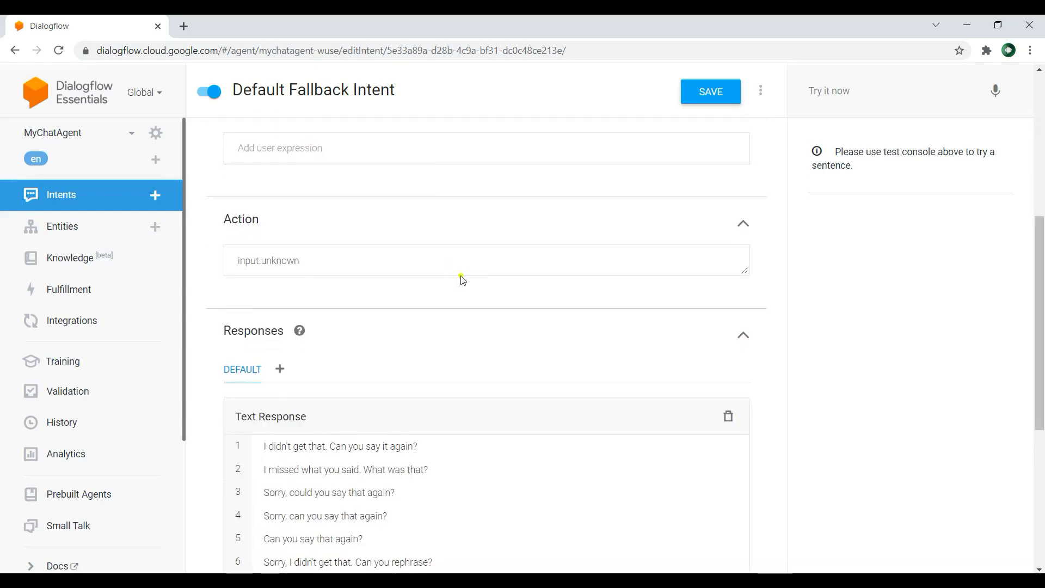
scroll(438, 293, "up", 4)
scroll(373, 229, "up", 1)
scroll(484, 237, "down", 5)
scroll(483, 237, "down", 1)
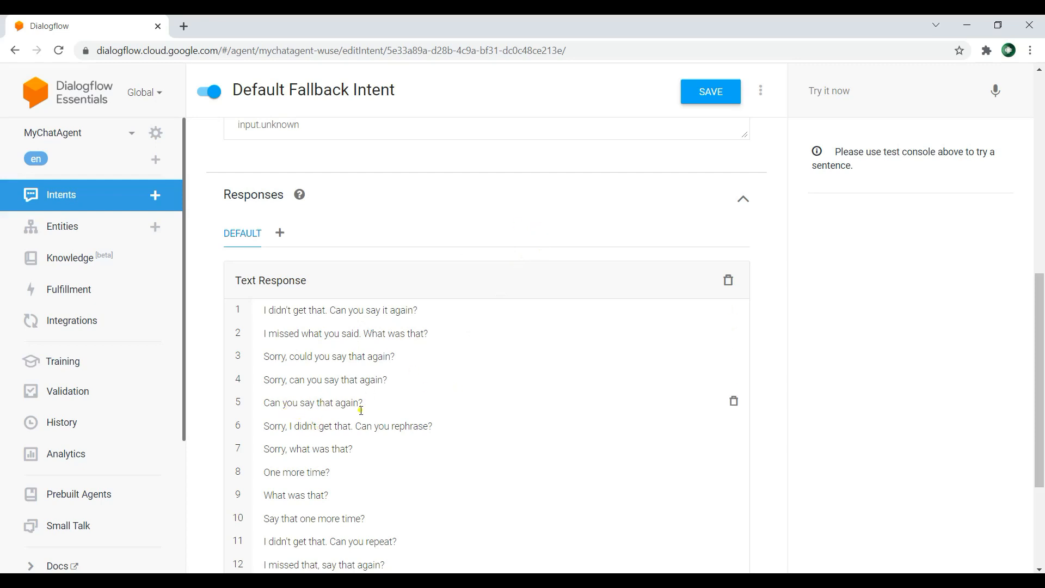
Step: Test the agent with the nonsense text "dfdfdf" in the test console
scroll(641, 272, "up", 1)
left_click(864, 96)
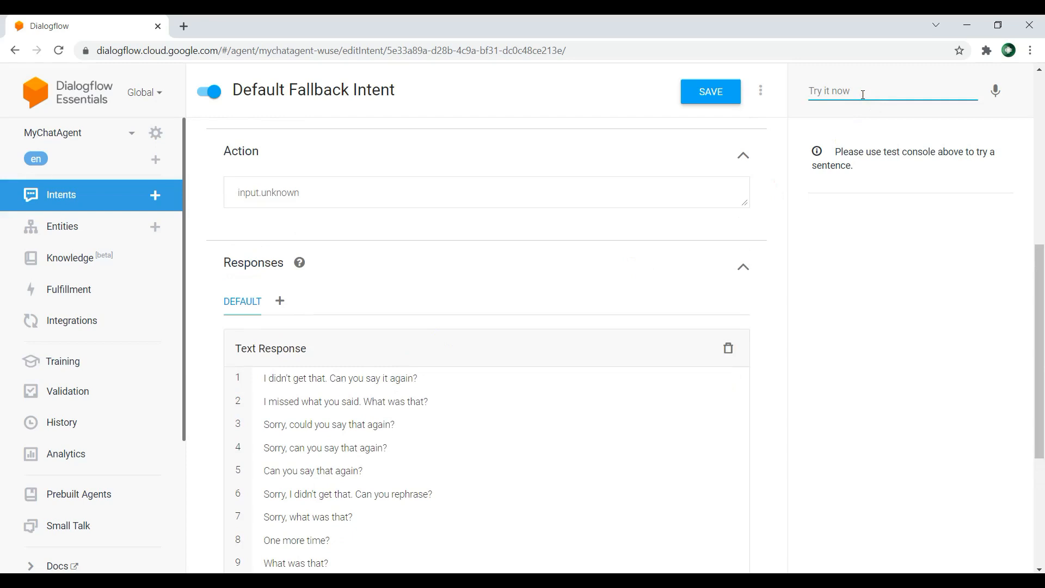
type("dfdfdf")
key("Return")
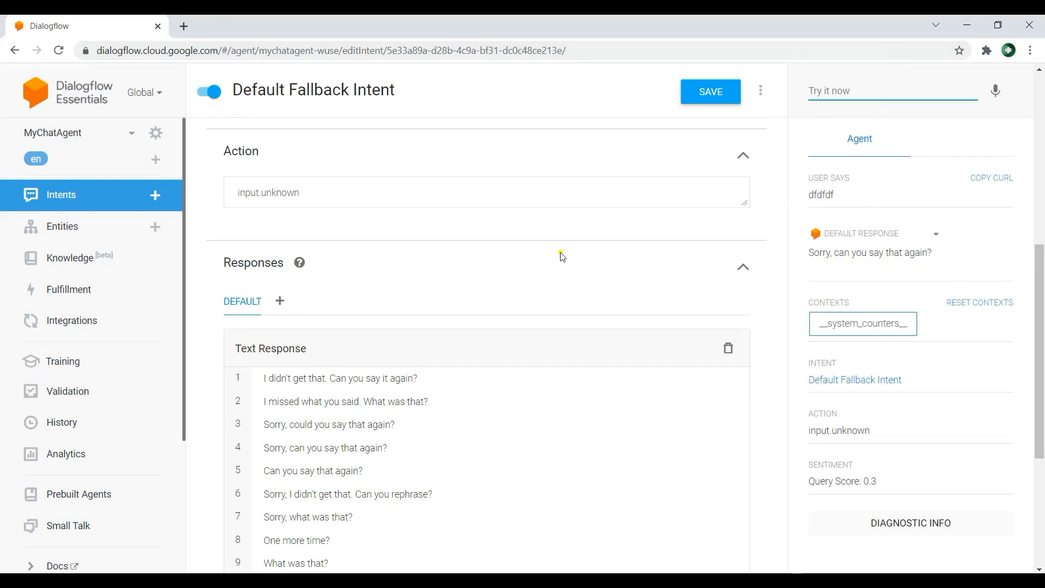
Step: Review the fallback intent's text response variants and test the agent with the nonsense text "vbvbvb"
scroll(495, 292, "down", 2)
scroll(536, 297, "up", 2)
scroll(463, 397, "down", 4)
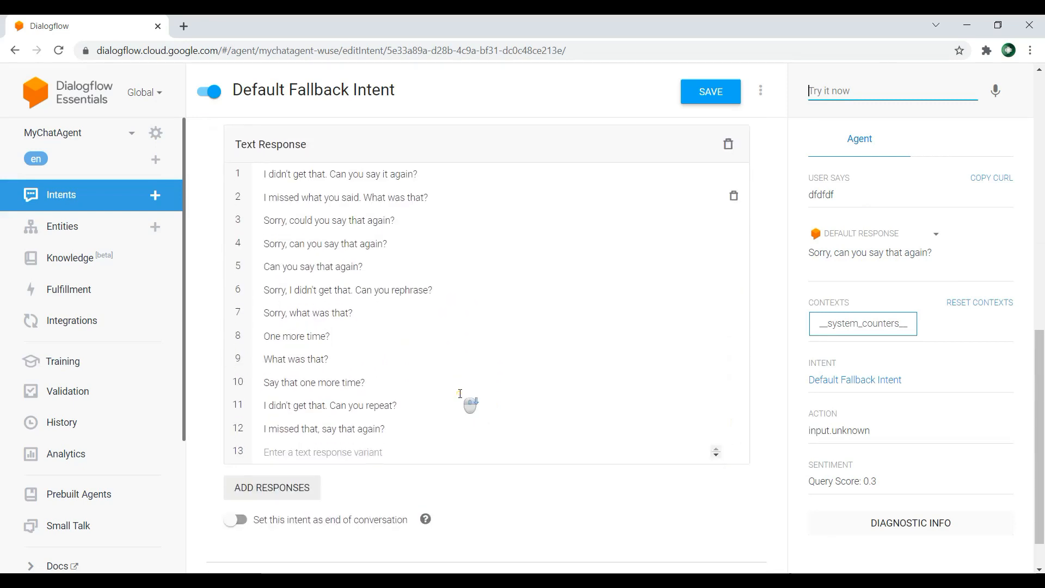
scroll(501, 332, "down", 1)
scroll(510, 310, "up", 11)
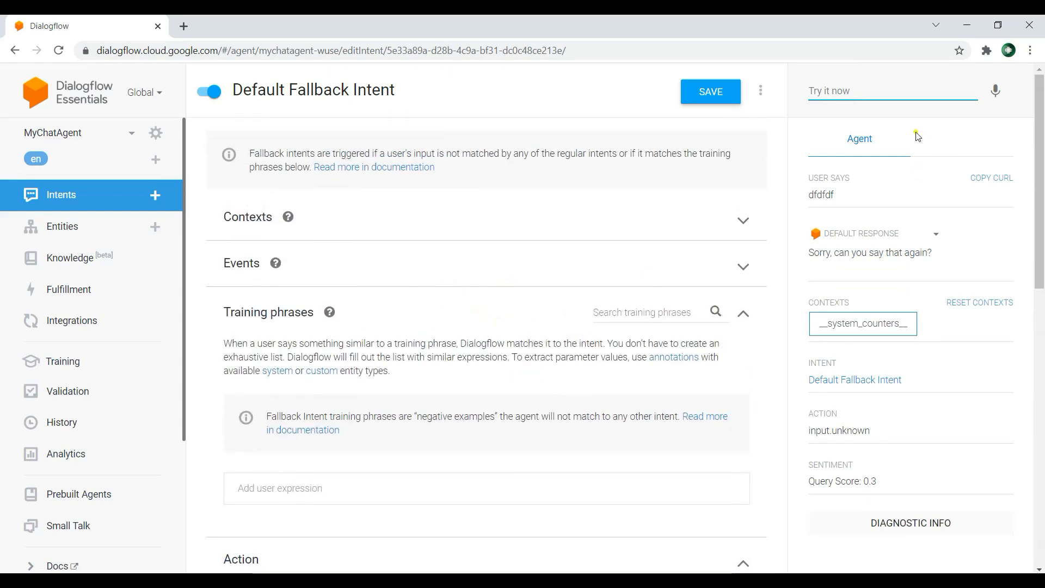
type("vbvbvb")
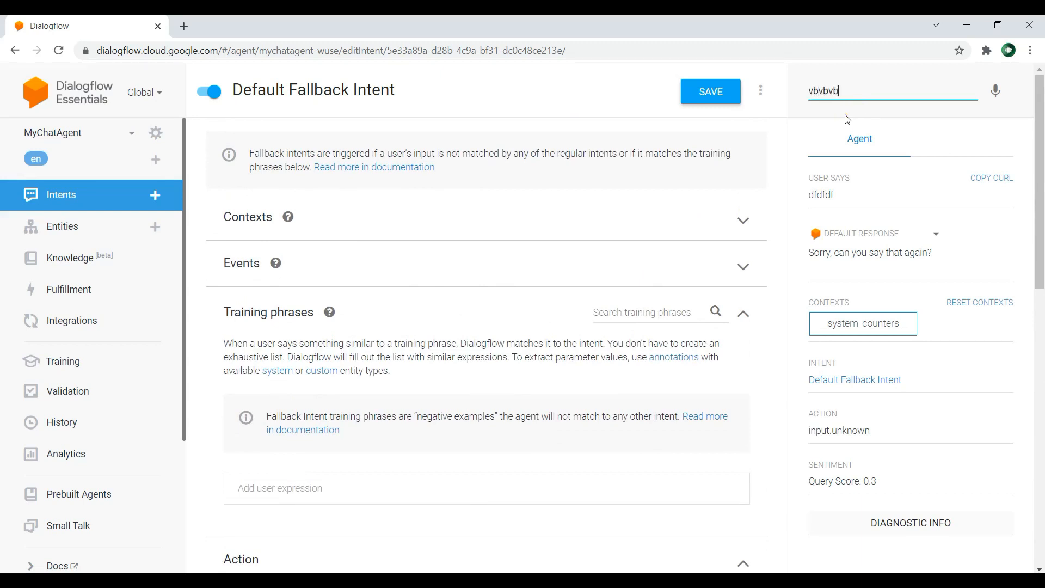
key("Return")
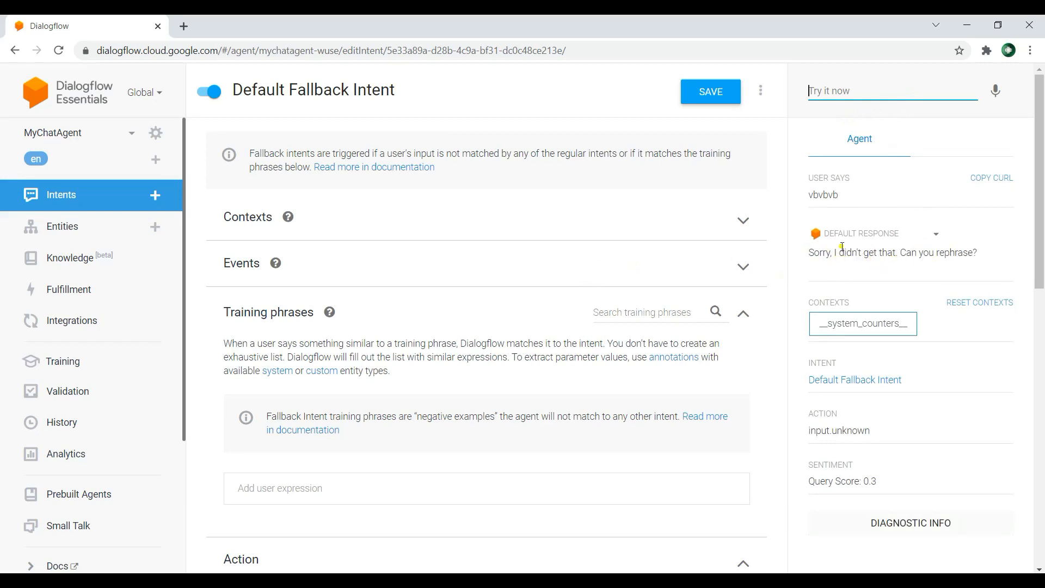
Step: Test the agent with the greeting "hello" in the test console
scroll(501, 266, "down", 1)
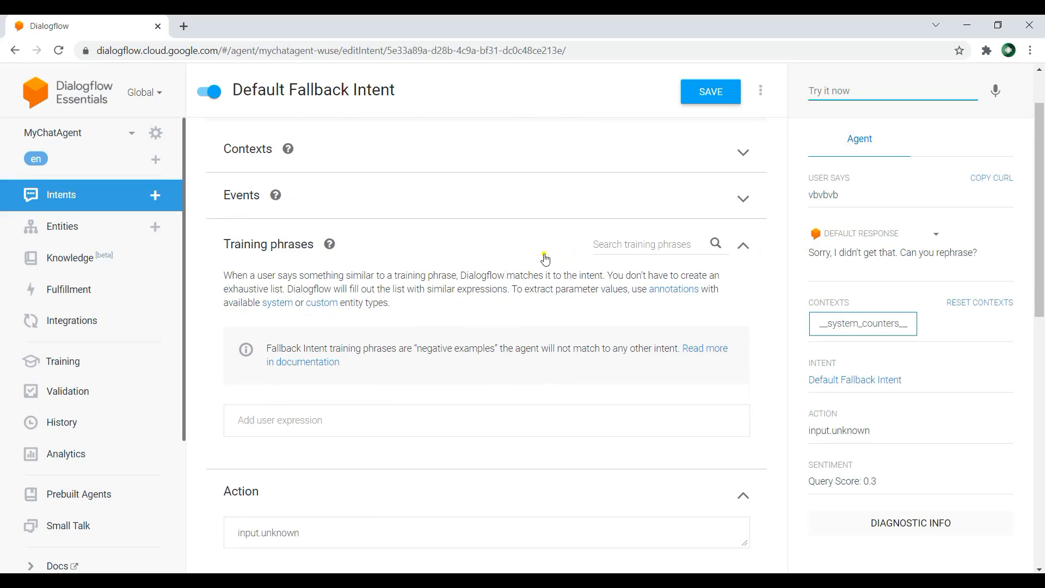
scroll(542, 260, "up", 1)
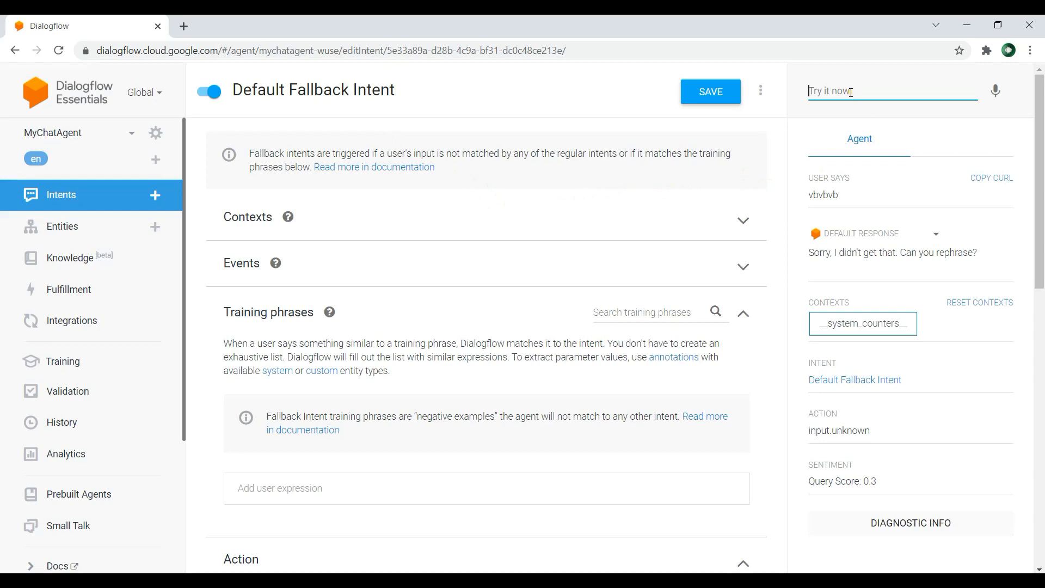
type("hello")
key("Return")
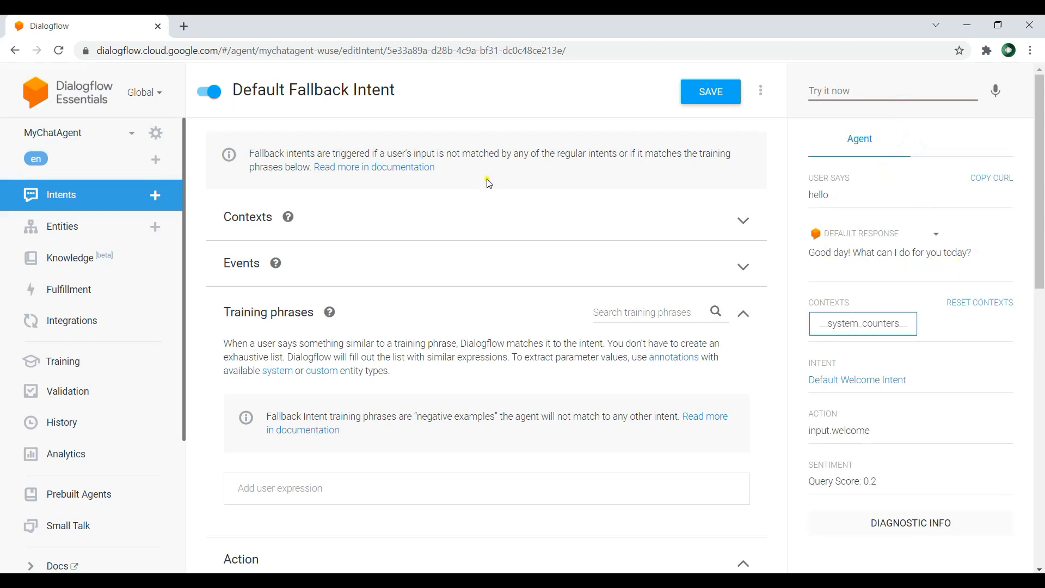
Step: Open the Default Welcome Intent and examine its training phrases and text responses
left_click(106, 190)
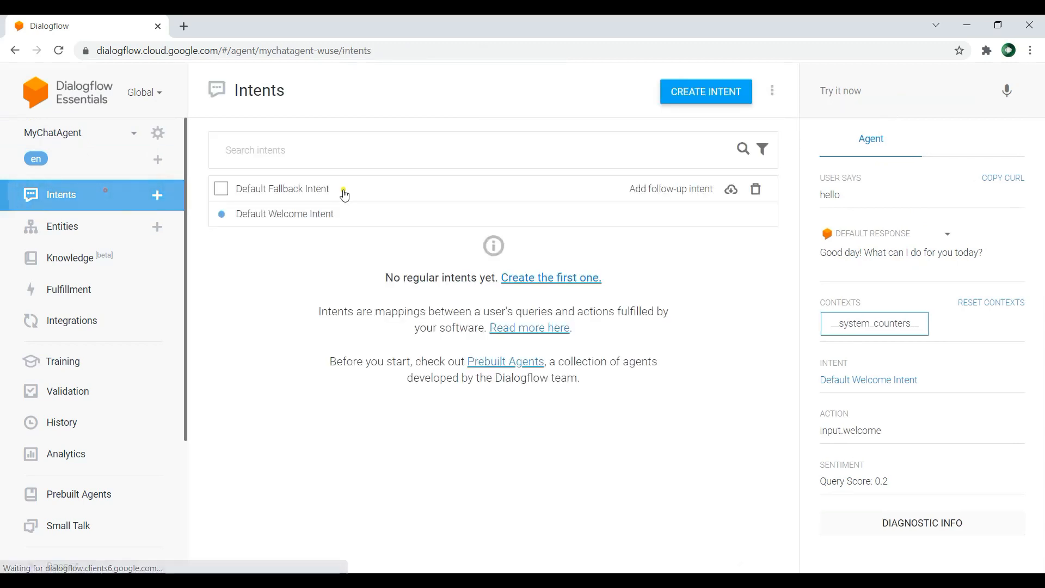
left_click(284, 213)
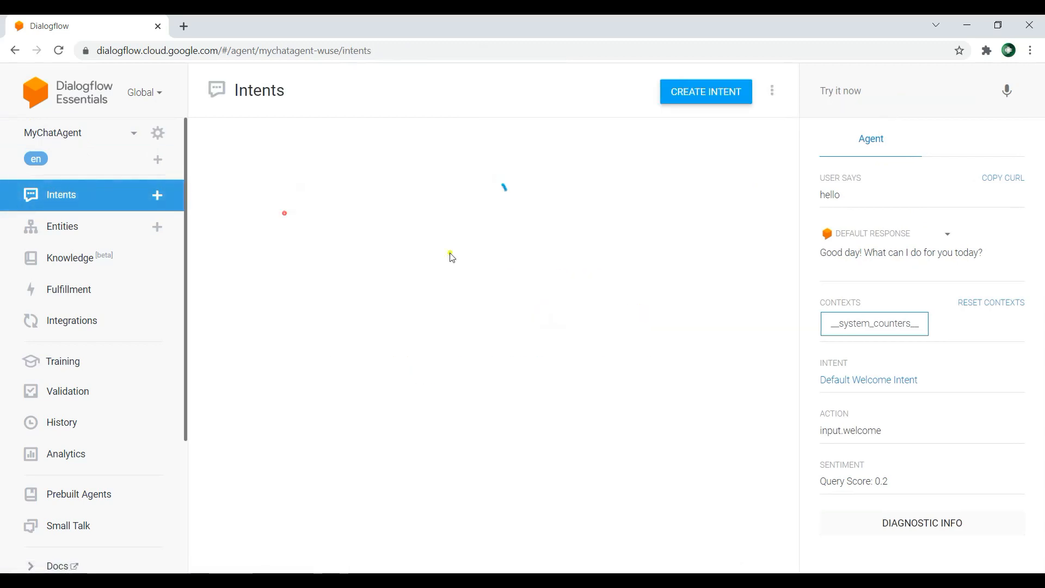
scroll(496, 243, "down", 1)
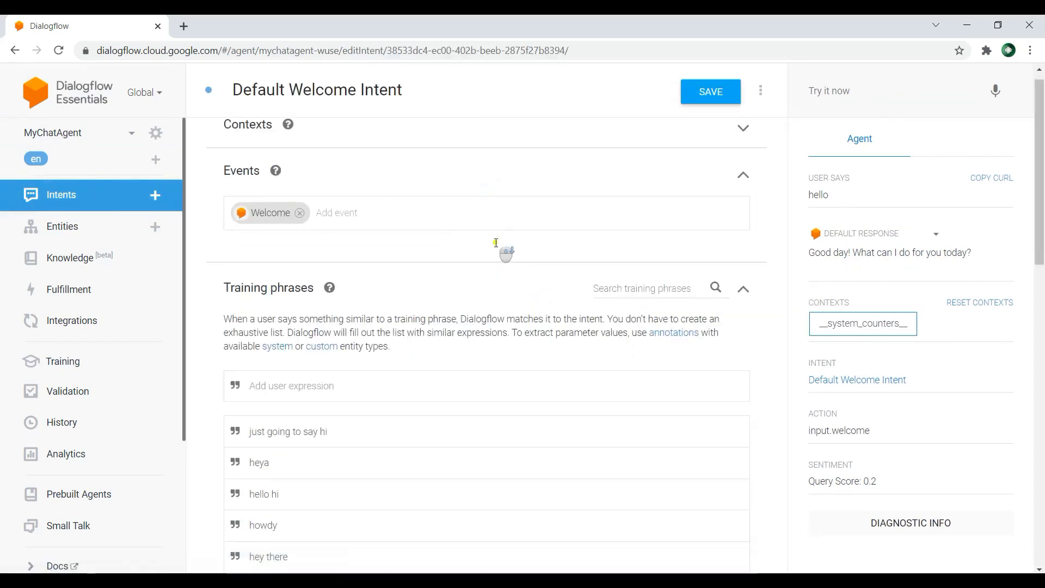
scroll(495, 243, "down", 2)
scroll(405, 296, "down", 1)
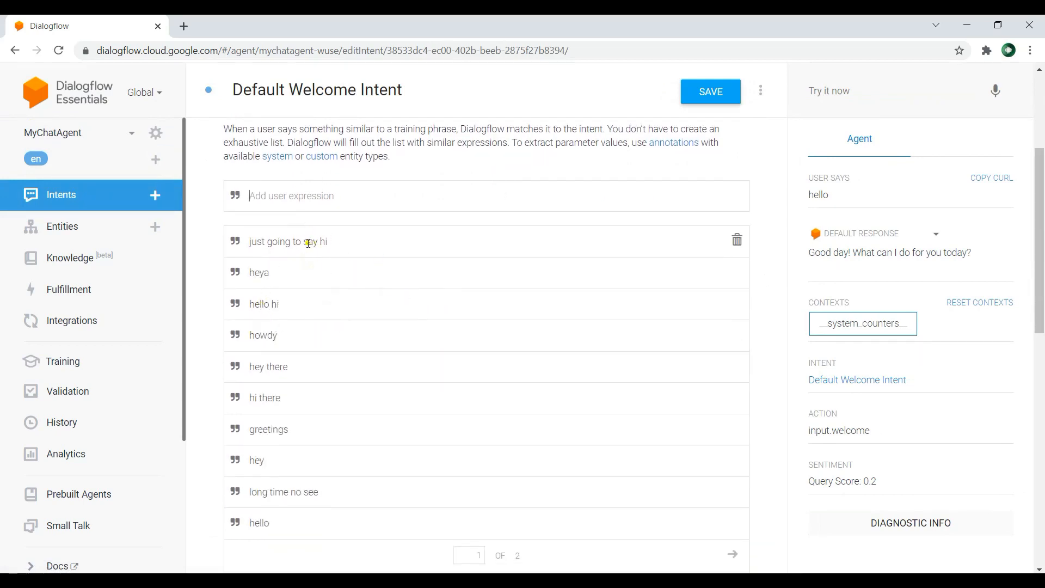
scroll(362, 401, "down", 1)
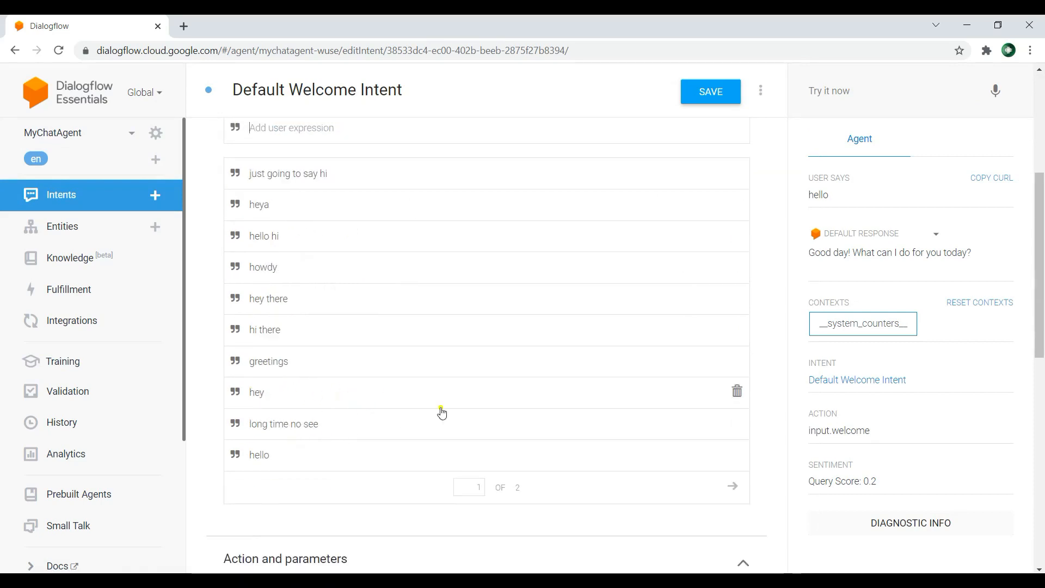
scroll(466, 365, "down", 8)
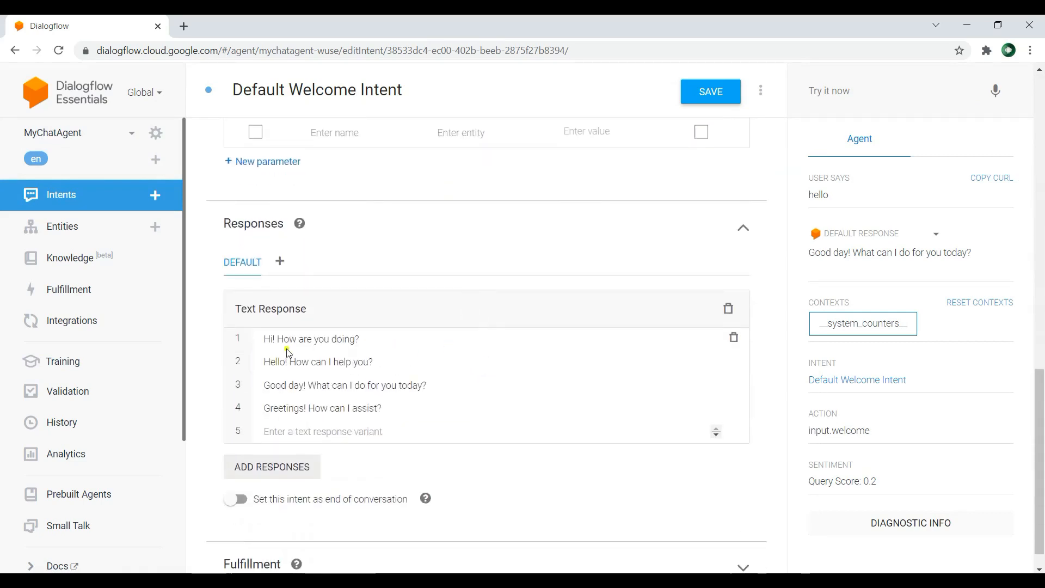
Step: Test the agent with the greeting "hey" and compare it with the welcome intent's training phrases
scroll(412, 290, "up", 1)
scroll(414, 291, "up", 7)
left_click(873, 89)
type("hey")
key("Return")
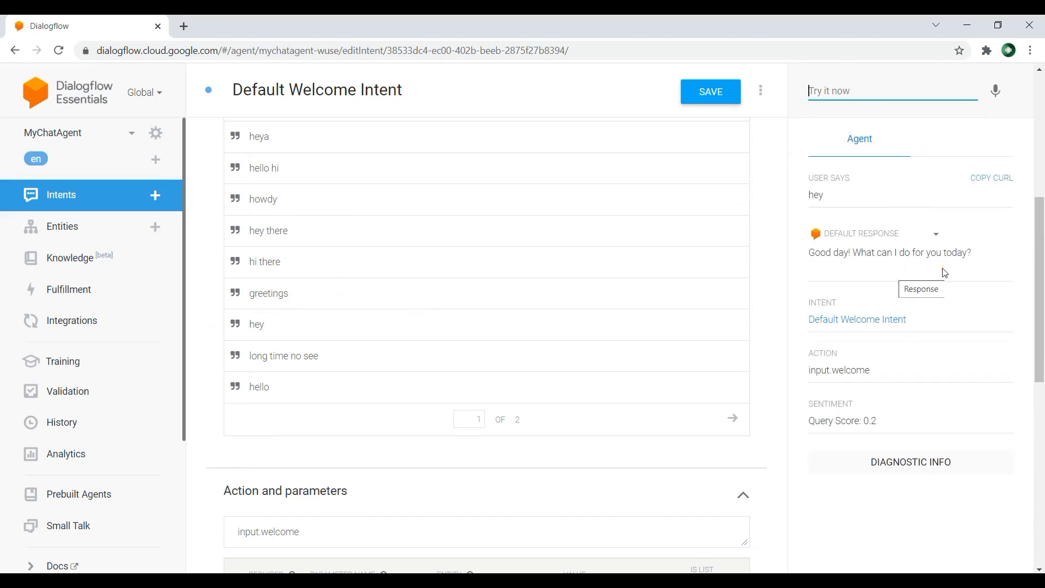
scroll(468, 259, "up", 3)
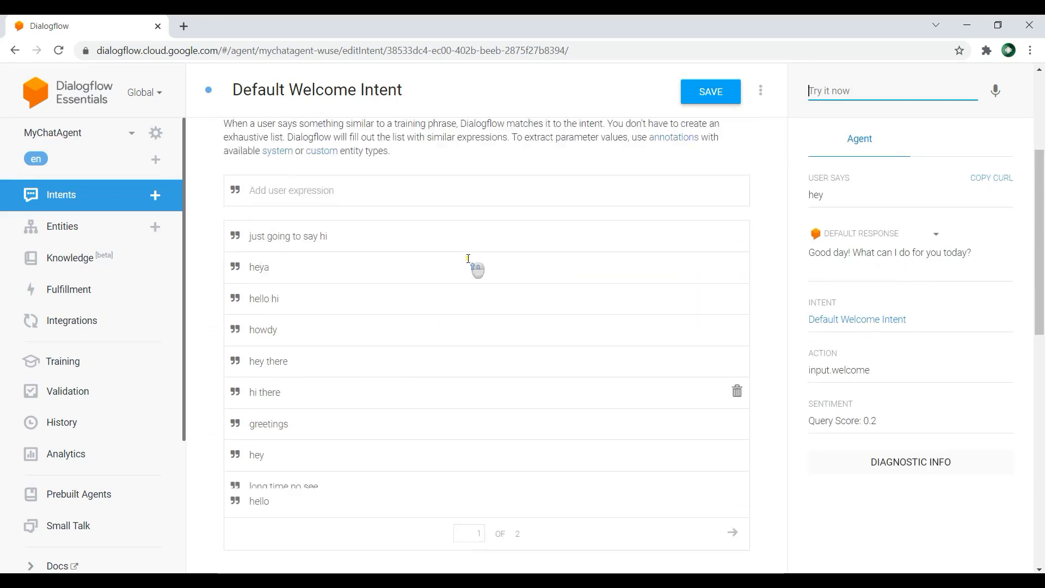
scroll(468, 258, "up", 1)
scroll(436, 259, "down", 1)
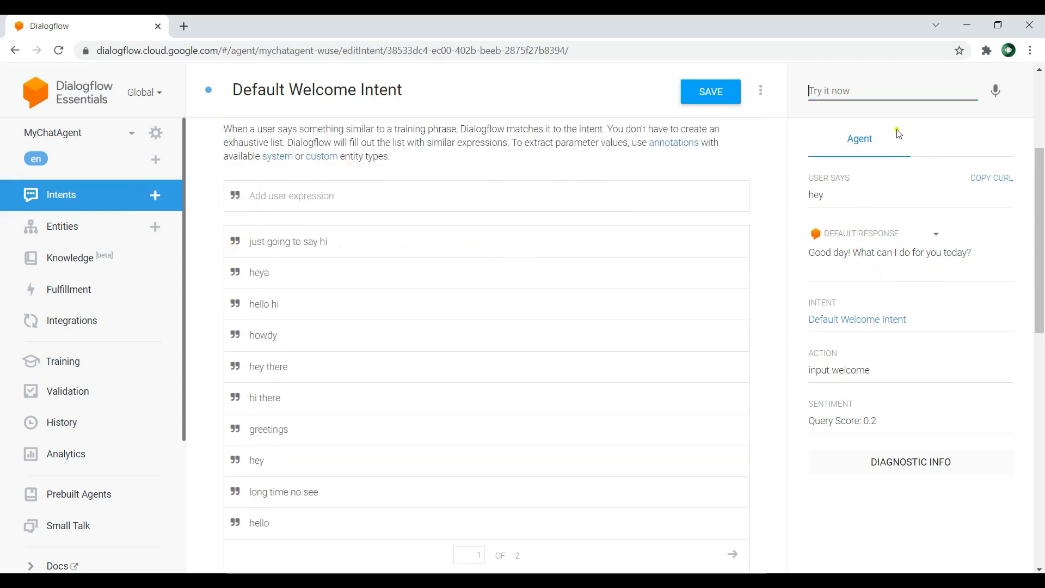
Step: Open the agent's integrations and look through the telephony and text-based options
left_click(102, 325)
scroll(424, 272, "down", 2)
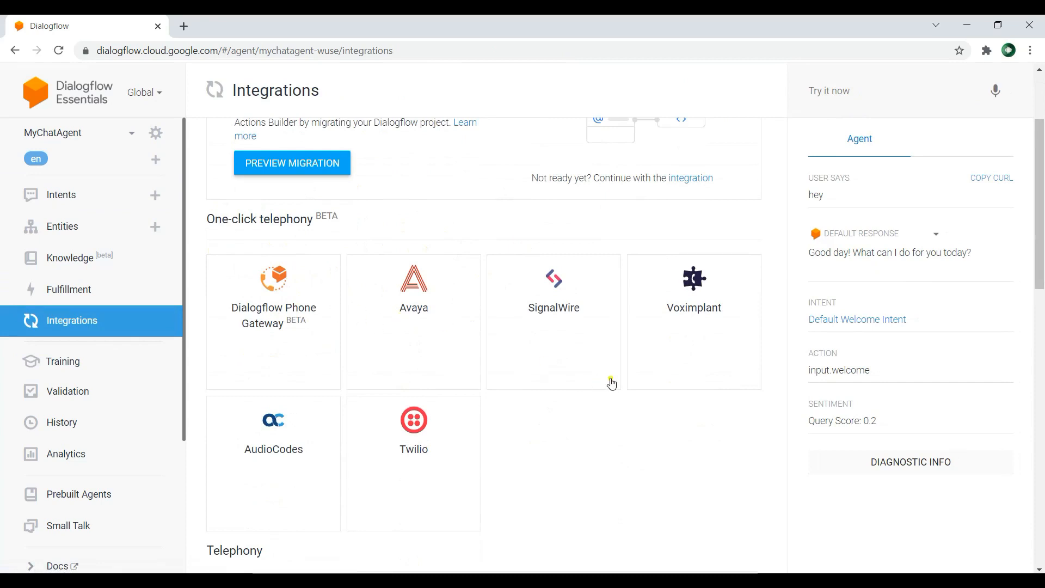
scroll(550, 388, "down", 5)
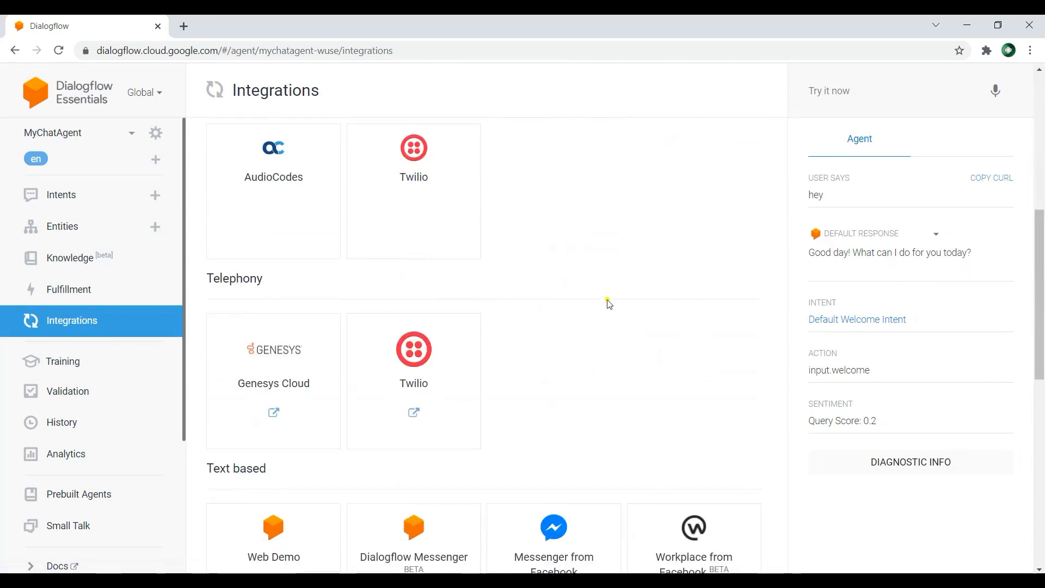
scroll(601, 282, "down", 4)
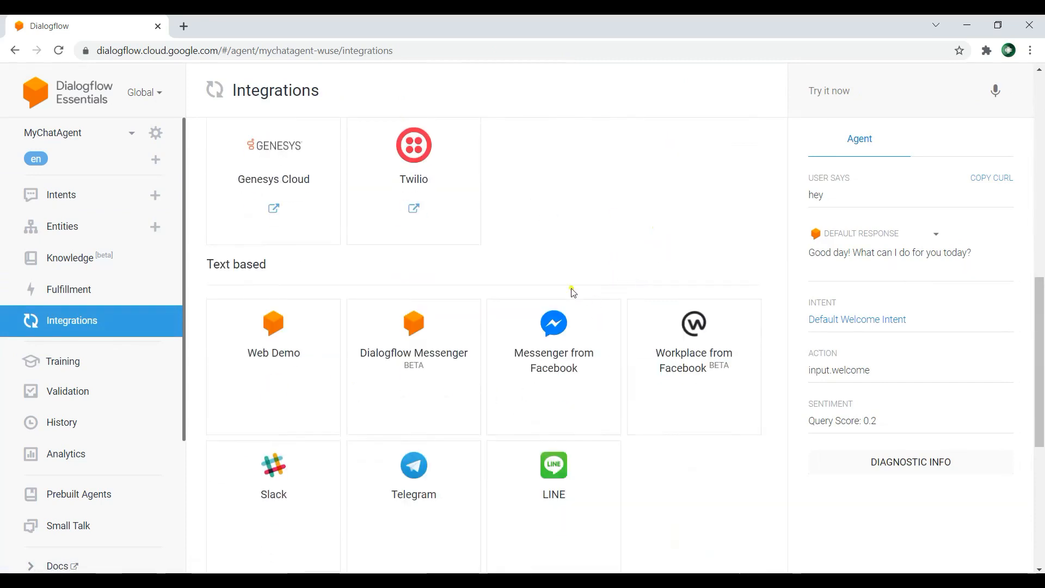
scroll(566, 291, "down", 1)
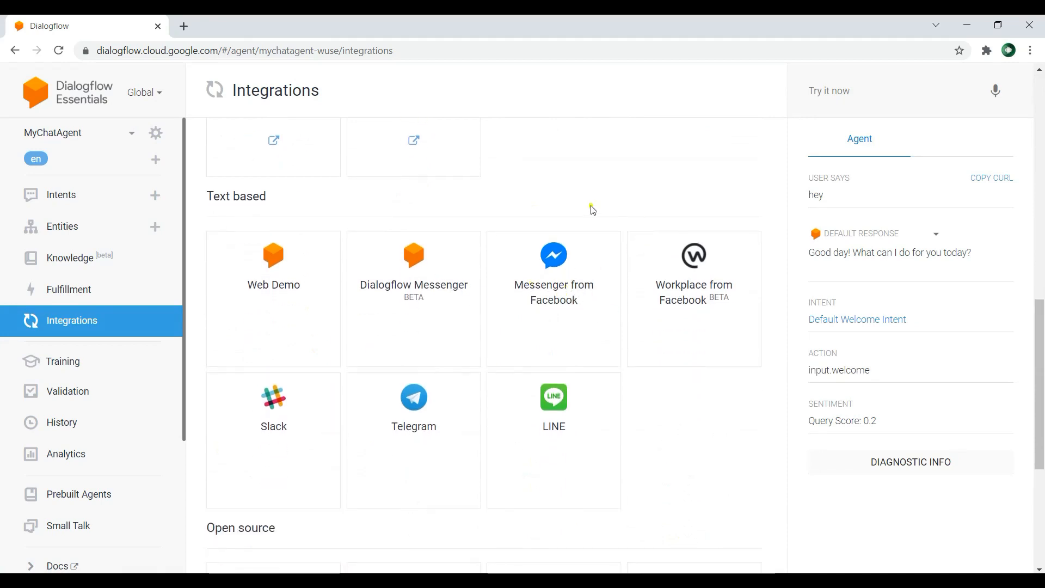
scroll(552, 335, "up", 1)
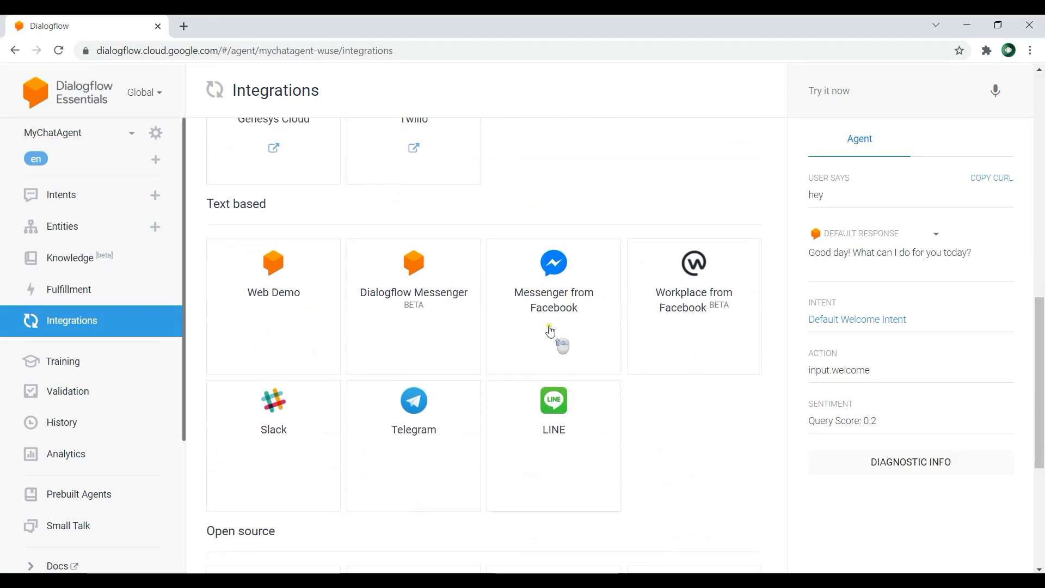
Step: Enable the Web Demo integration and open the agent's public demo page
left_click(281, 353)
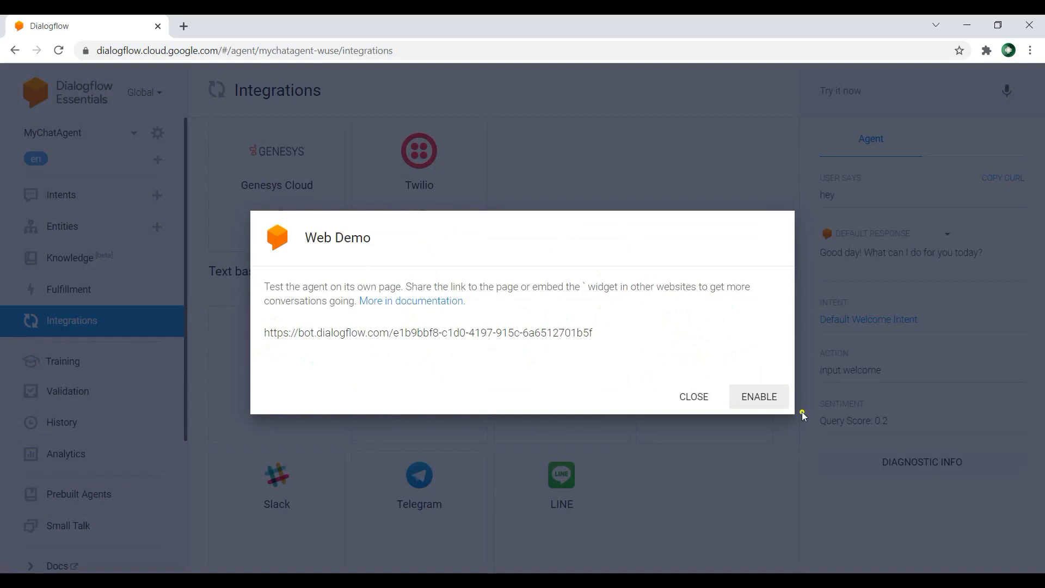
left_click(755, 397)
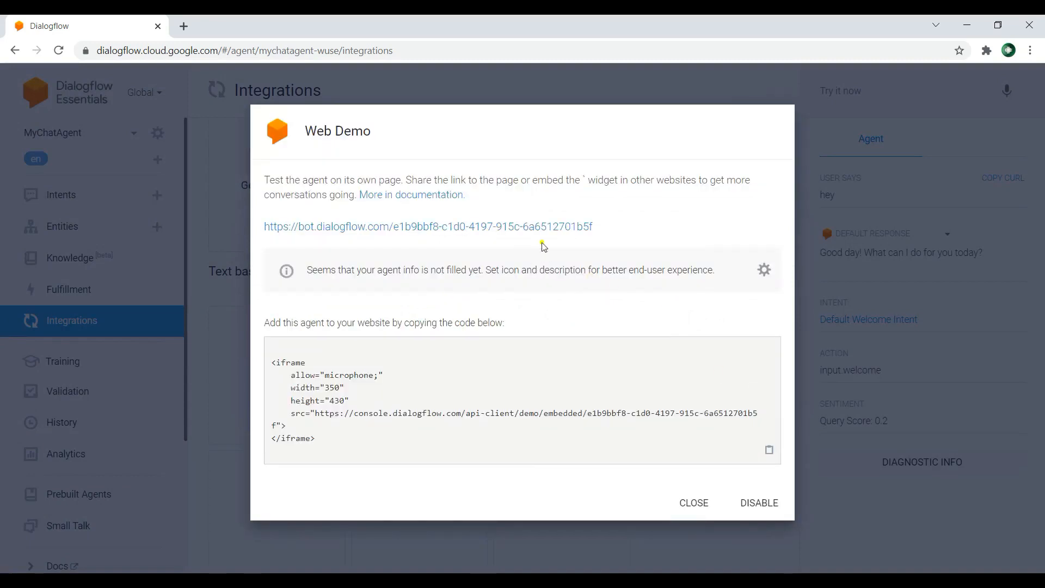
left_click(449, 226)
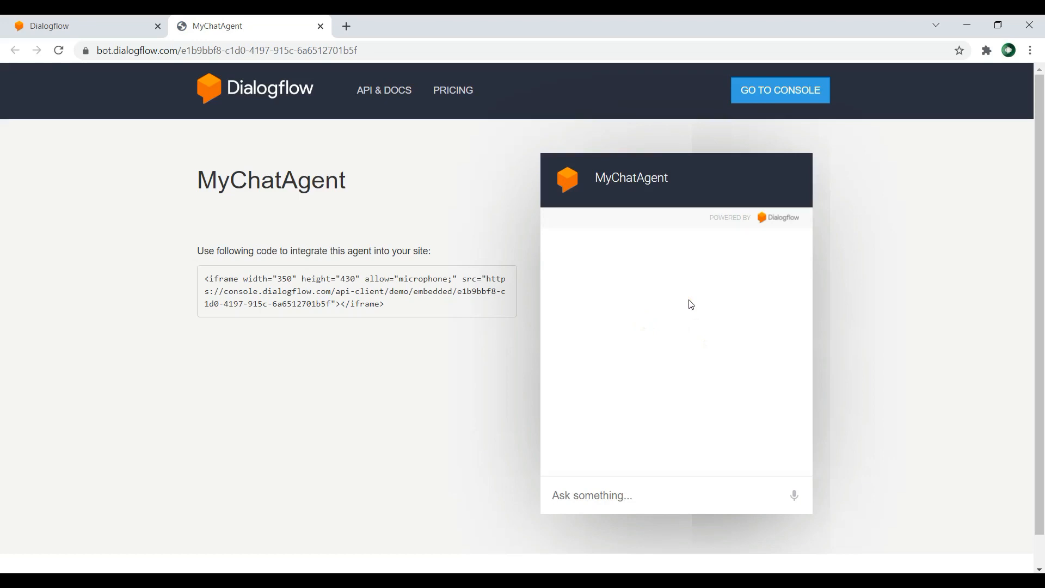
Step: Test the agent on the web demo page with the messages "hello" and "dfdfdf"
left_click(613, 493)
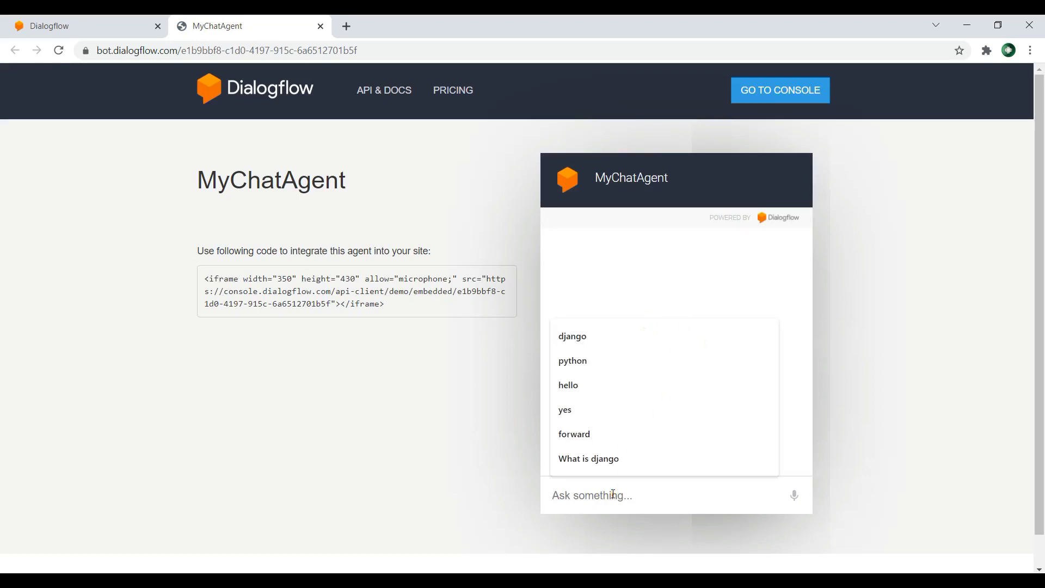
type("hello")
key("Return")
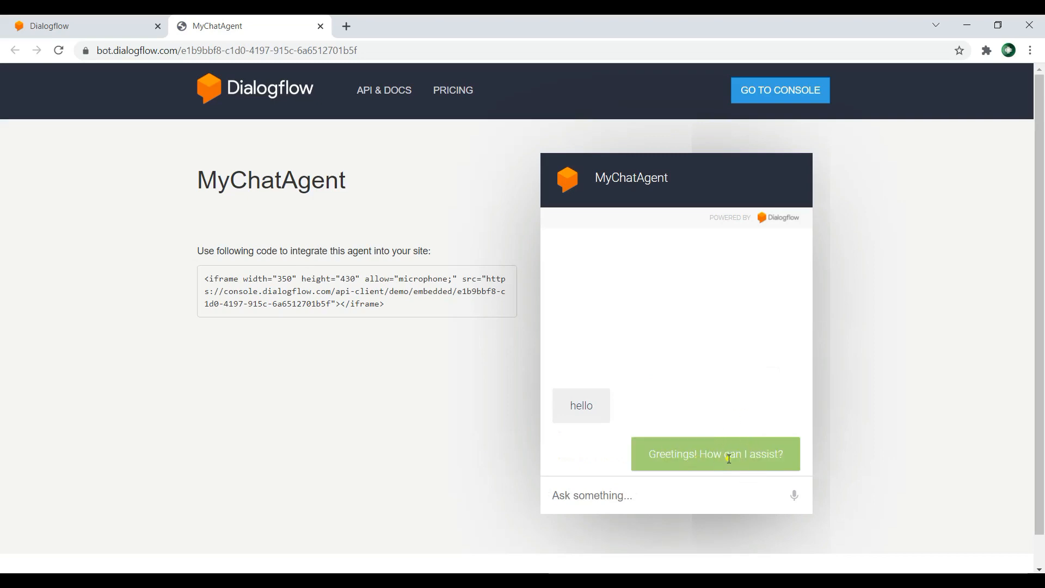
type("dfdfdf")
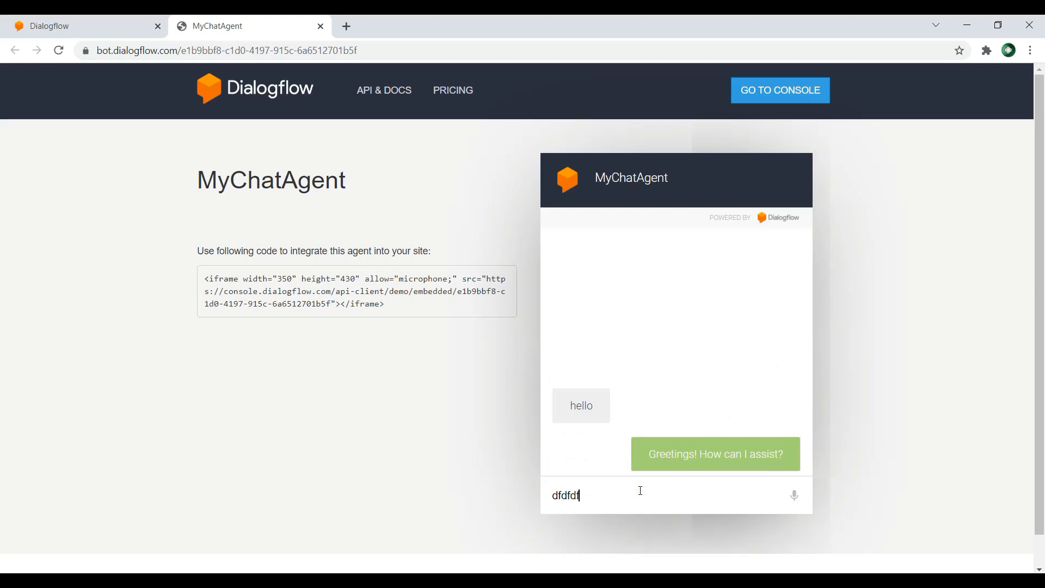
key("Return")
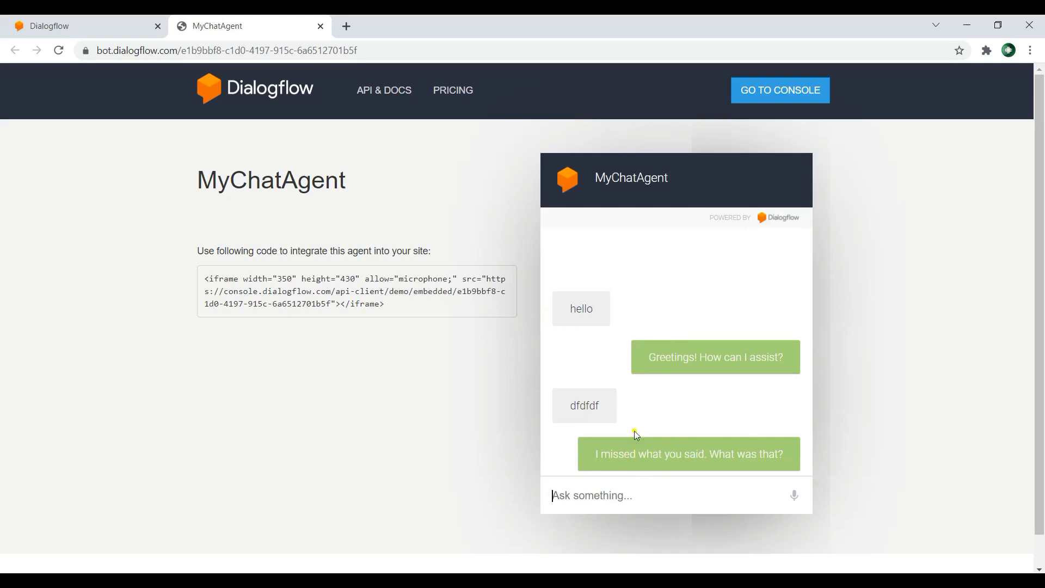
Step: Return to the Dialogflow console, close the Web Demo settings and open the Default Welcome Intent
left_click(103, 26)
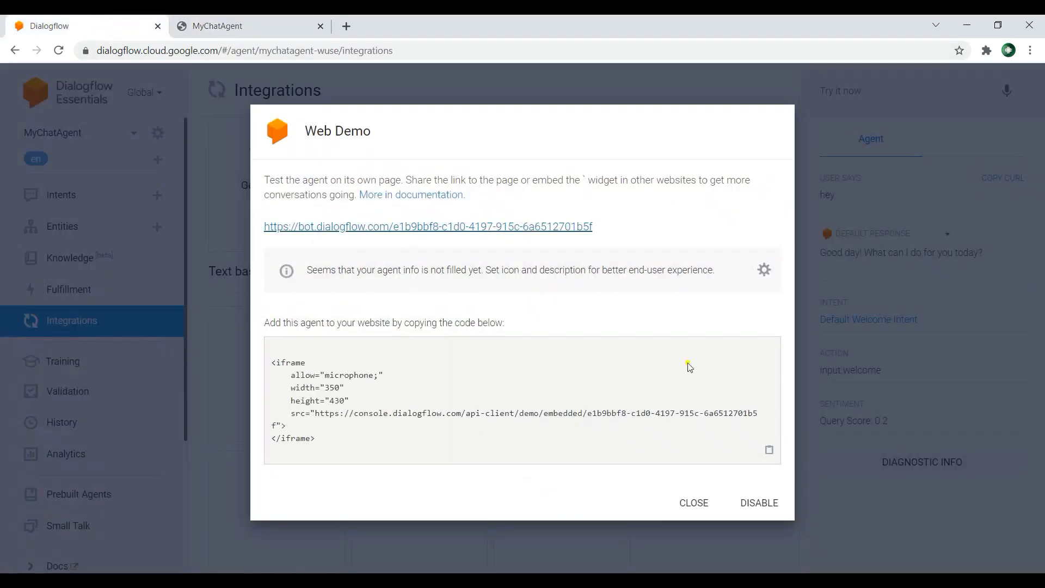
left_click(698, 500)
left_click(102, 204)
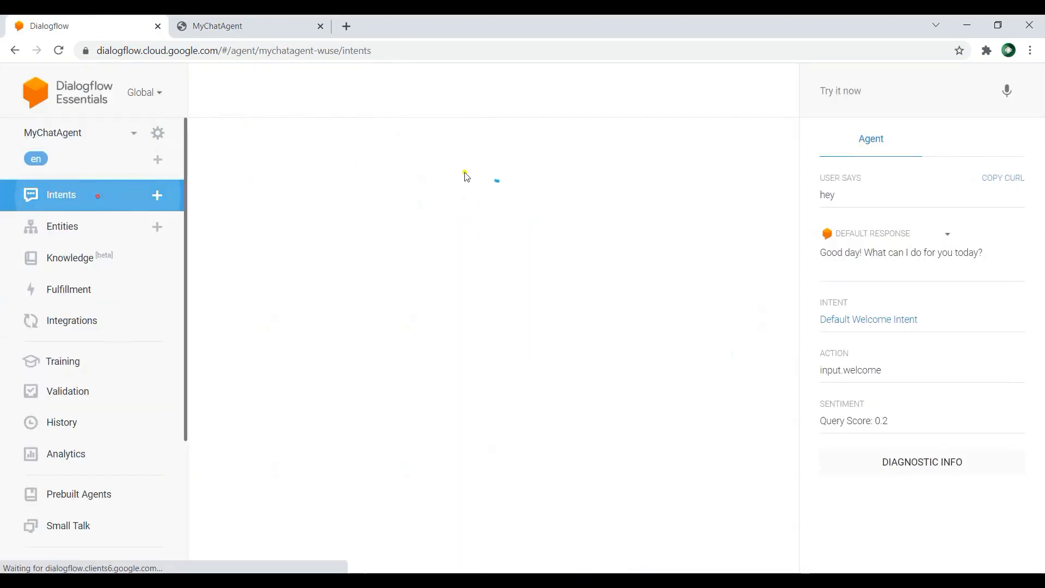
left_click(303, 217)
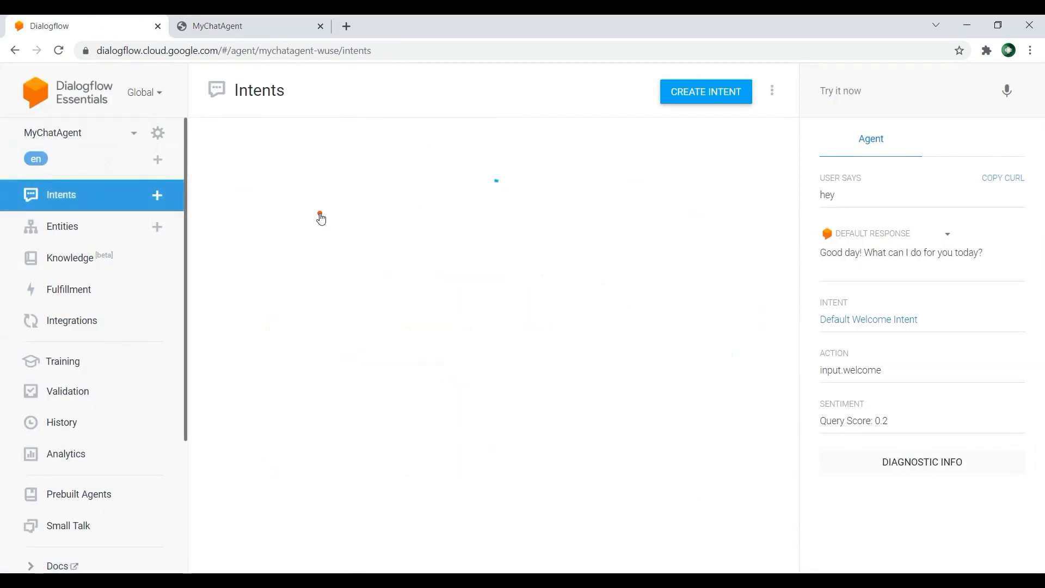
Step: Delete all of the existing text response variants from the Default Welcome Intent
scroll(478, 240, "down", 4)
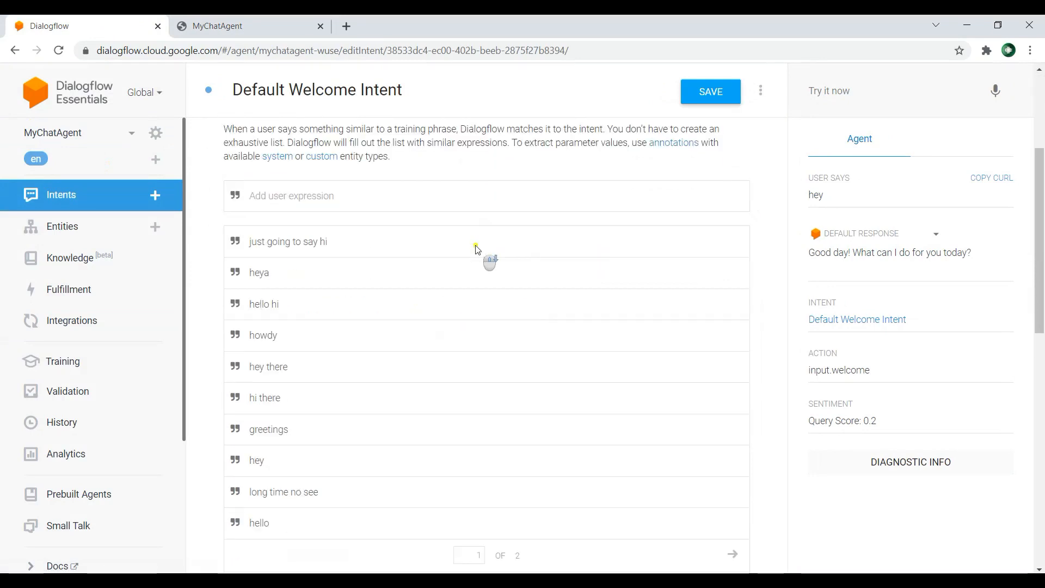
scroll(400, 250, "up", 2)
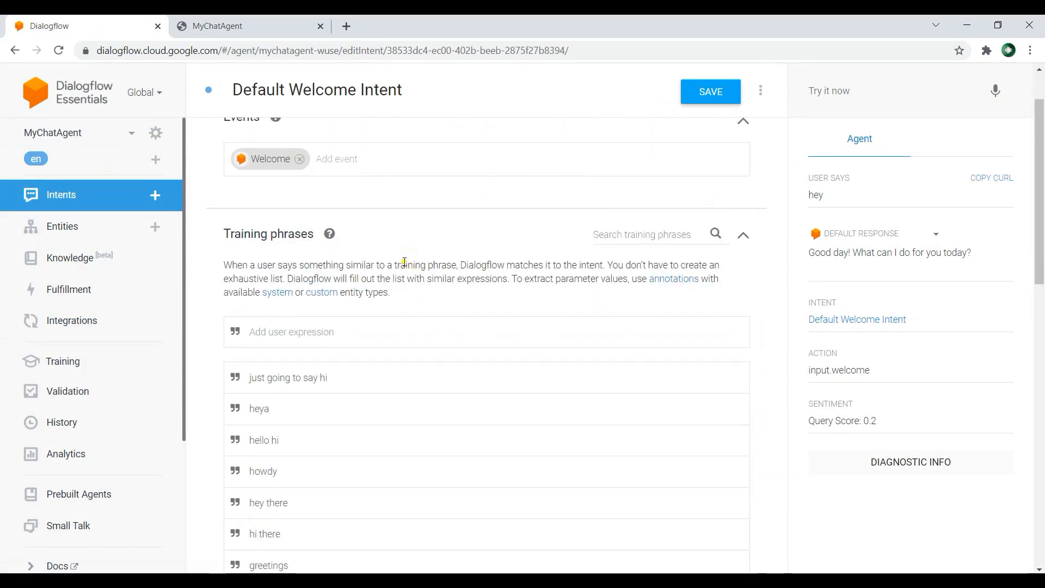
scroll(502, 268, "down", 10)
scroll(452, 297, "down", 3)
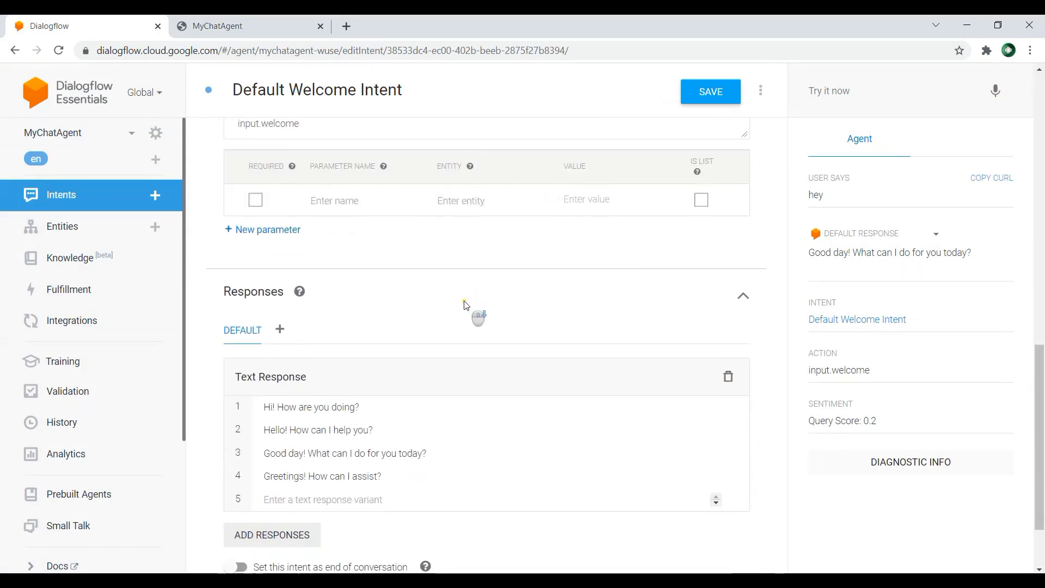
mouse_move(712, 395)
left_click(733, 382)
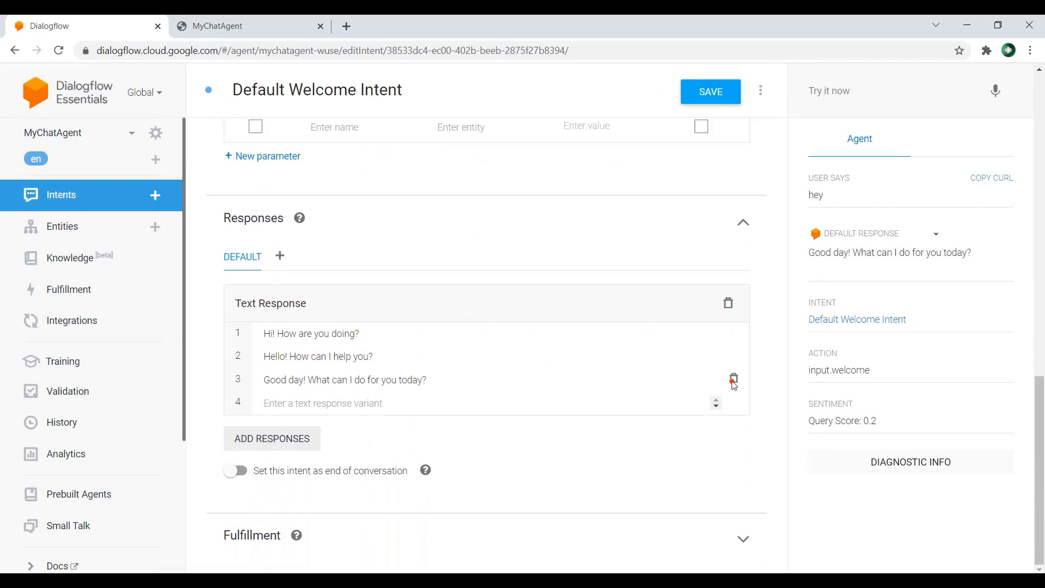
left_click(733, 381)
left_click(733, 380)
left_click(733, 378)
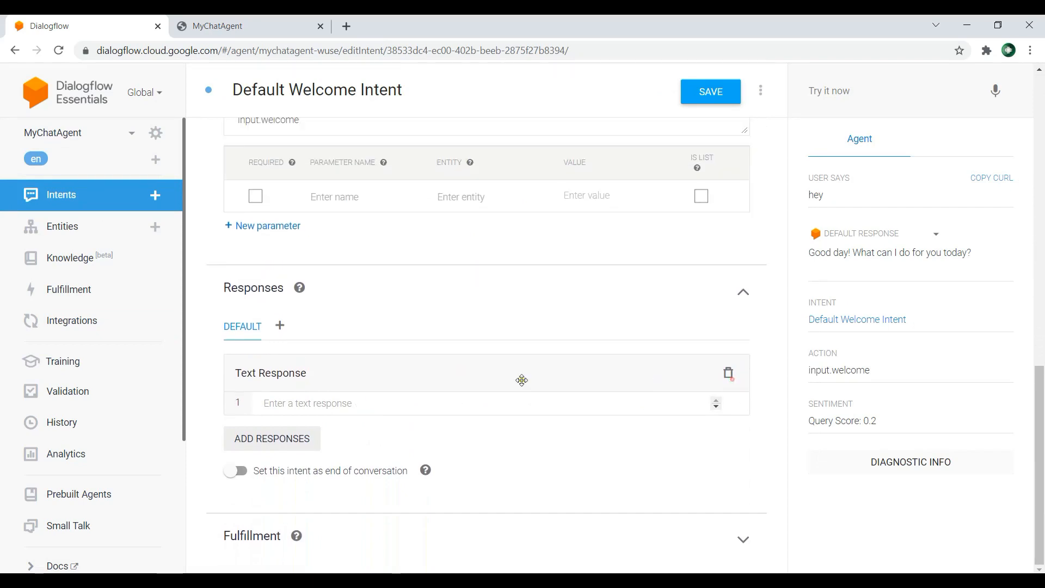
Step: Add the text responses "What i can do for you" and "how are you" to the welcome intent and save it
left_click(356, 404)
type("What i can do for you")
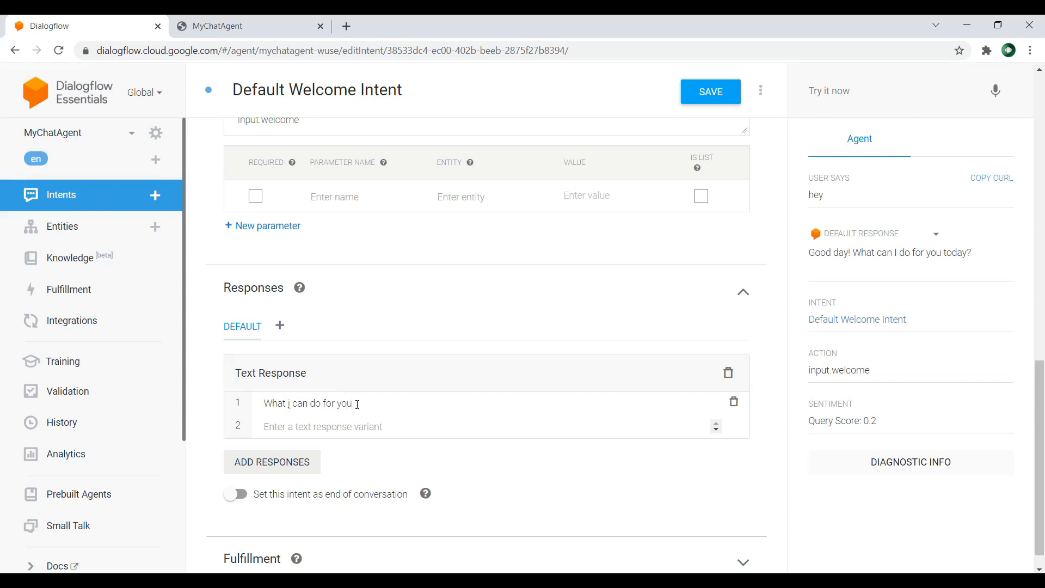
key("Return")
type("how are")
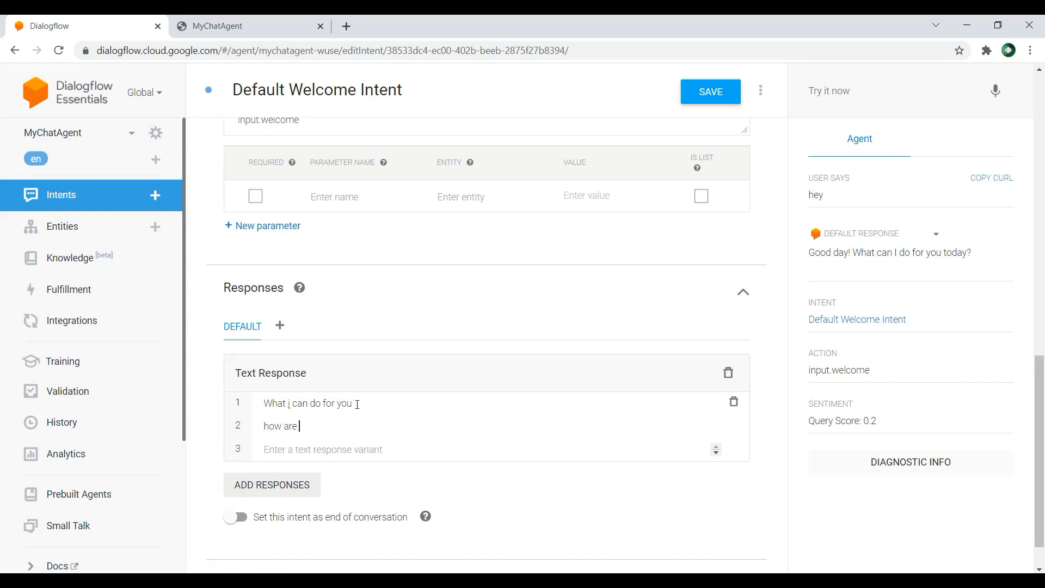
key("Return")
left_click(709, 96)
Step: Reload the agent's web demo page and test the edited welcome intent with "hello"
left_click(263, 26)
left_click(59, 50)
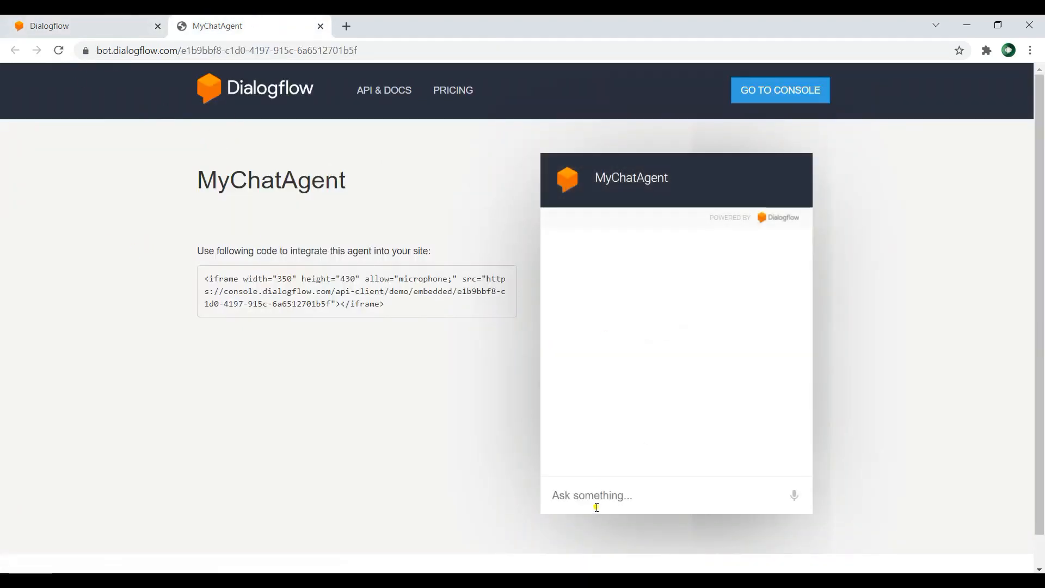
left_click(610, 496)
type("hello")
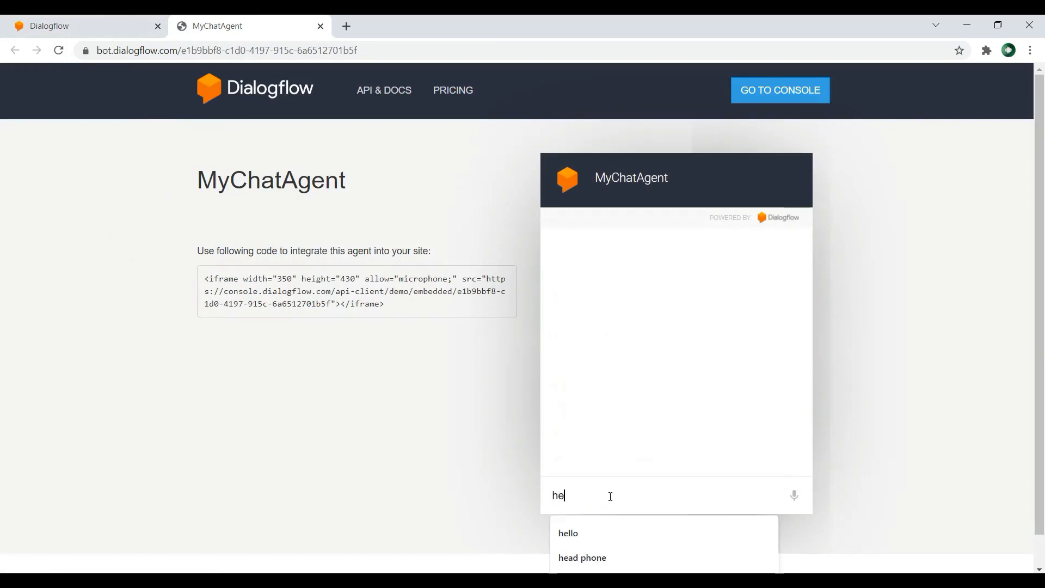
key("Return")
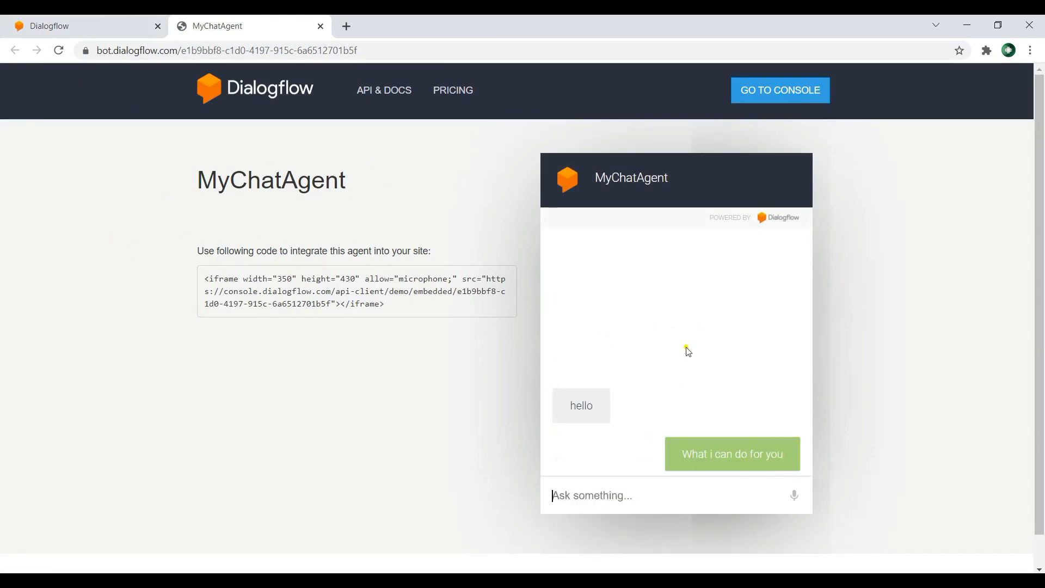
Step: Compare the reply with the welcome intent's saved responses, and test the web demo with "hi" and "dfdfdf"
left_click(75, 27)
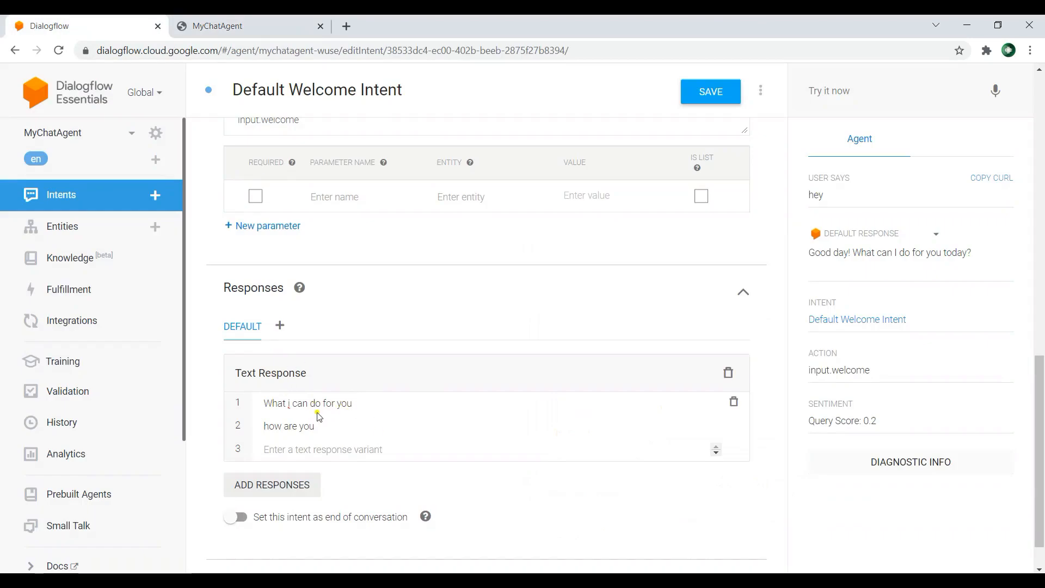
left_click(245, 26)
type("hi")
key("Return")
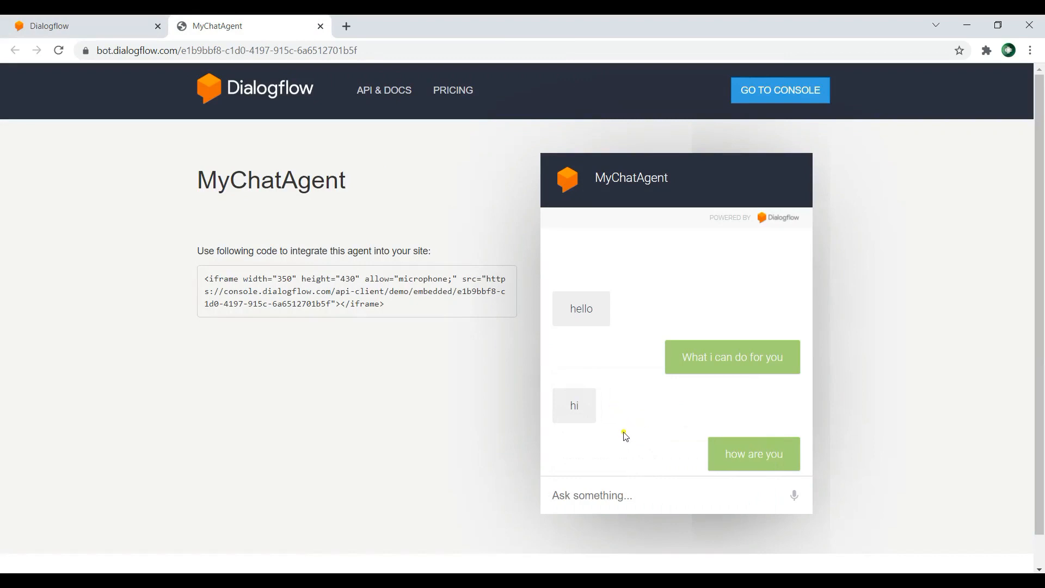
type("dfdfdf")
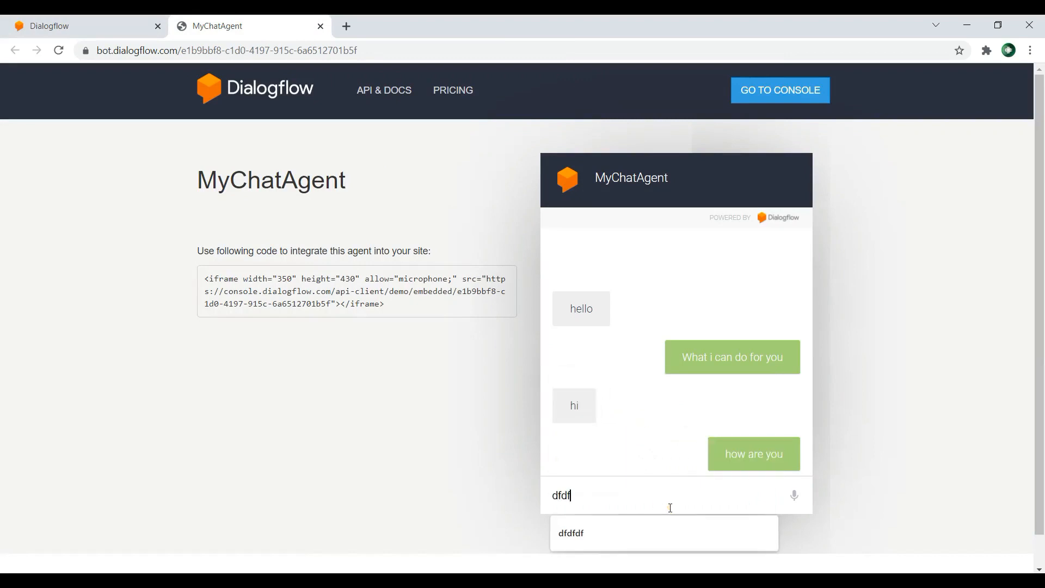
key("Return")
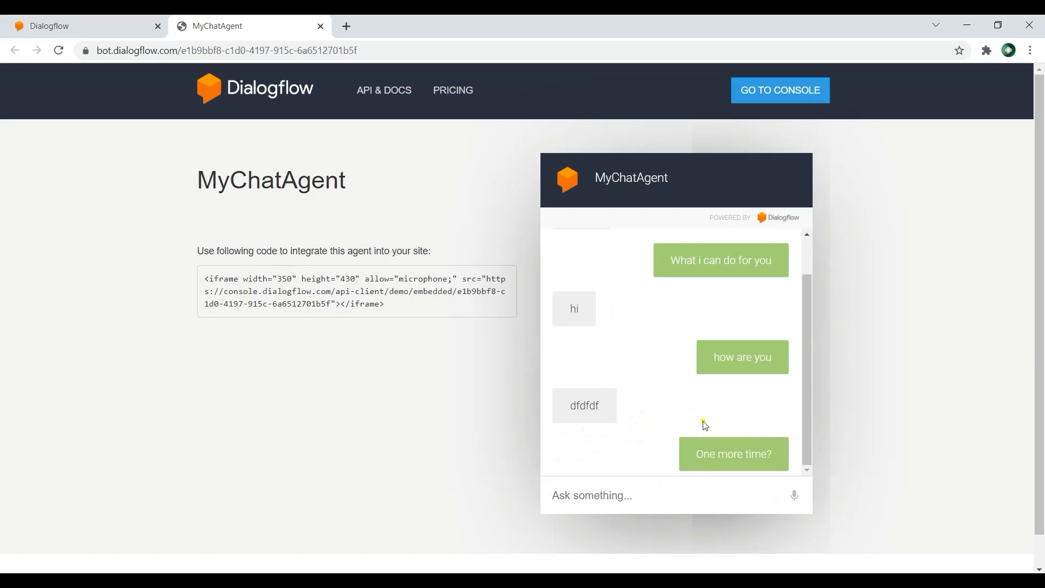
Step: Create a new intent named DjIntent in the Dialogflow console and save it
left_click(83, 25)
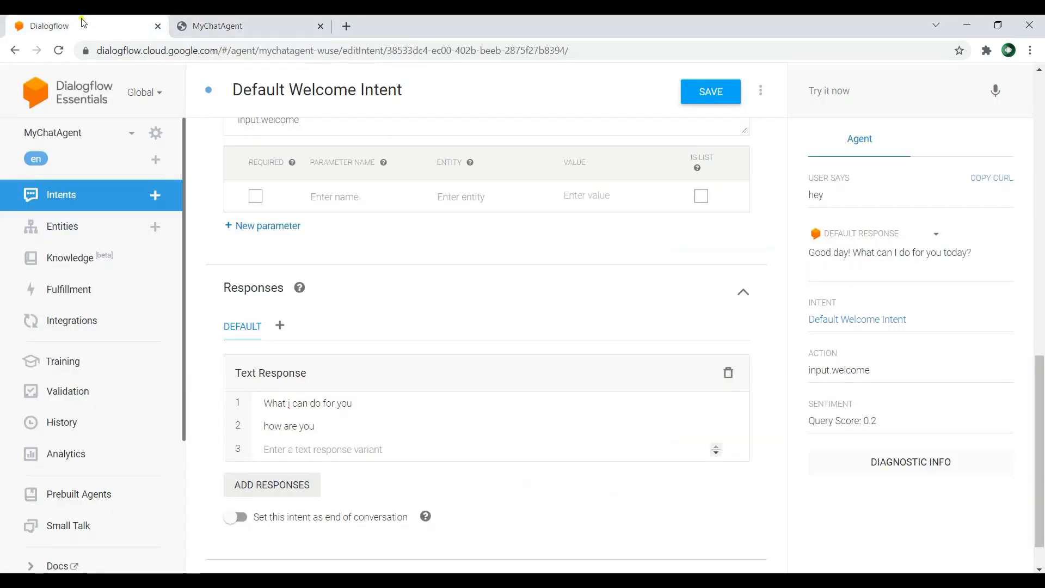
scroll(566, 359, "up", 4)
scroll(566, 359, "up", 10)
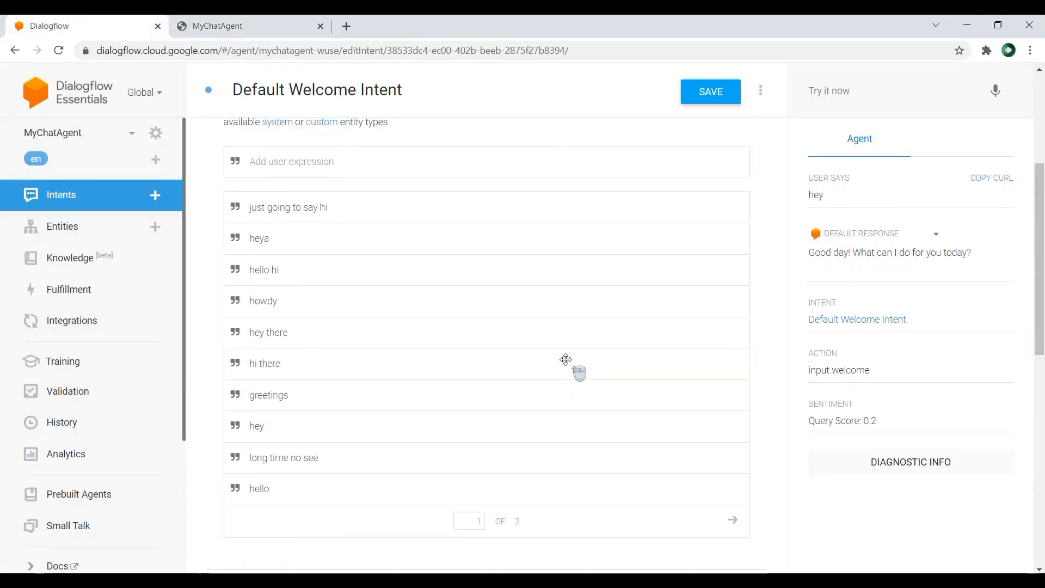
left_click(83, 196)
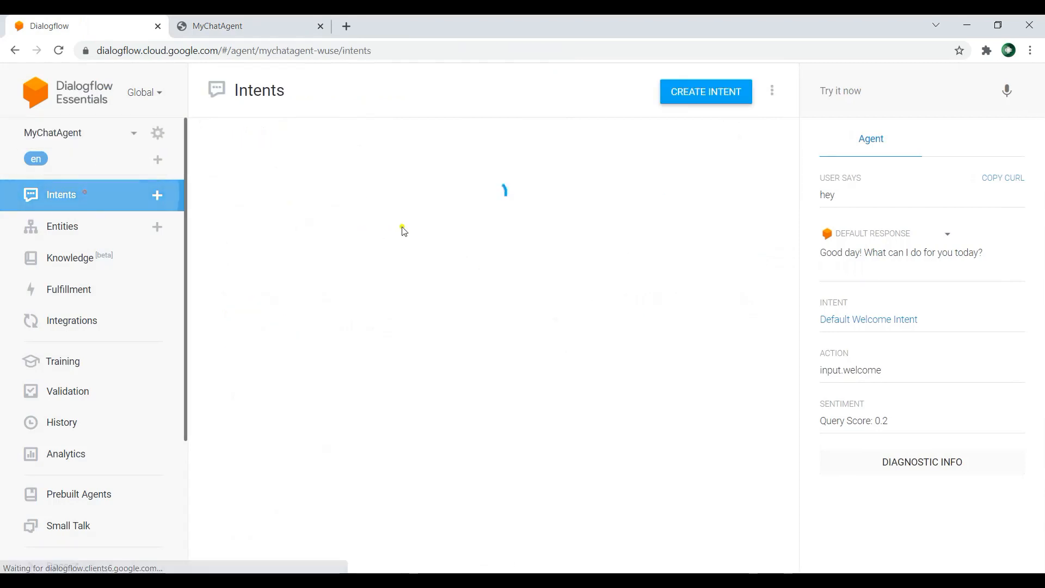
left_click(709, 97)
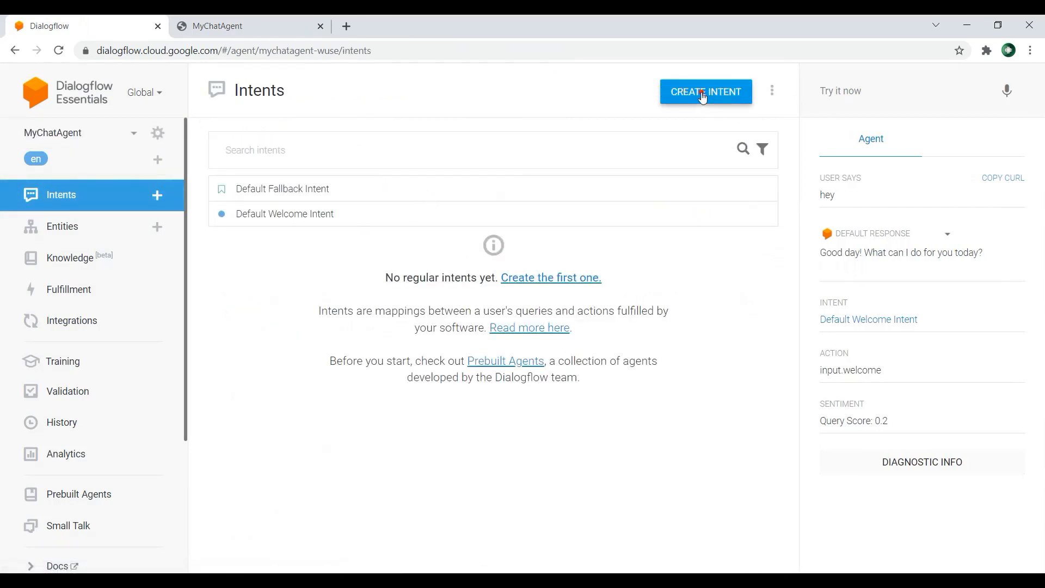
left_click(309, 90)
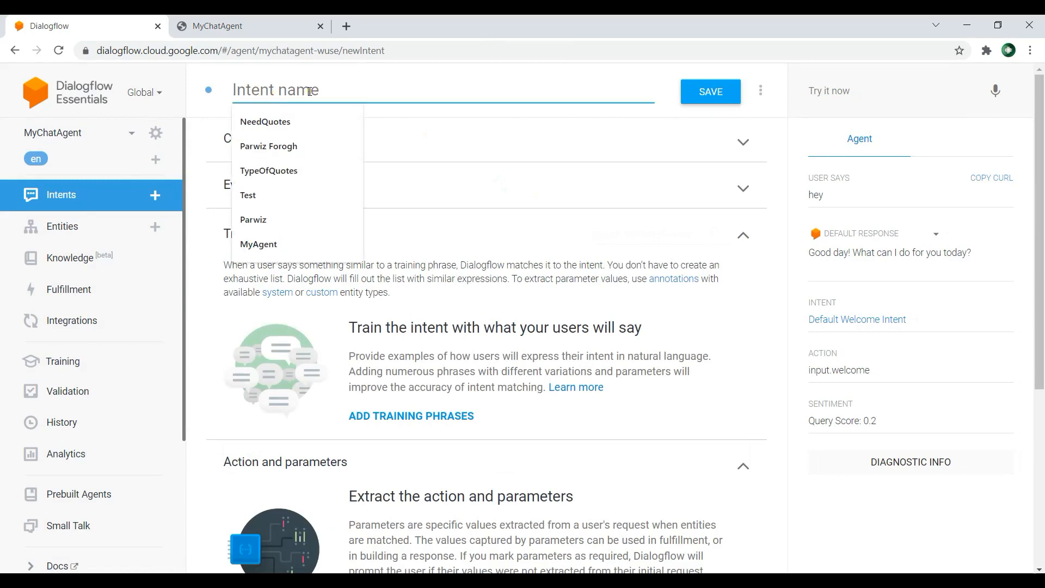
type("DjIntent")
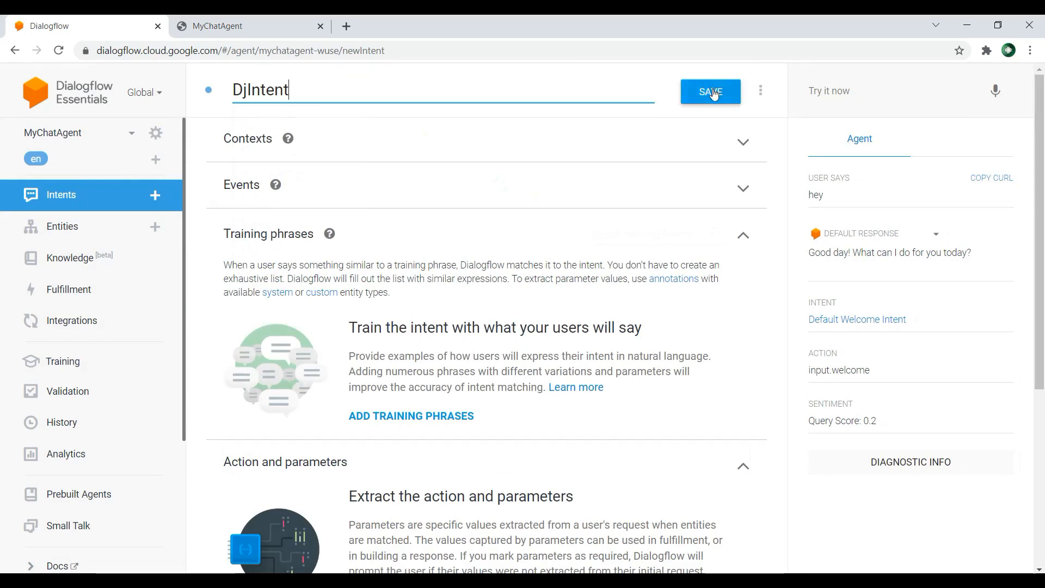
left_click(714, 94)
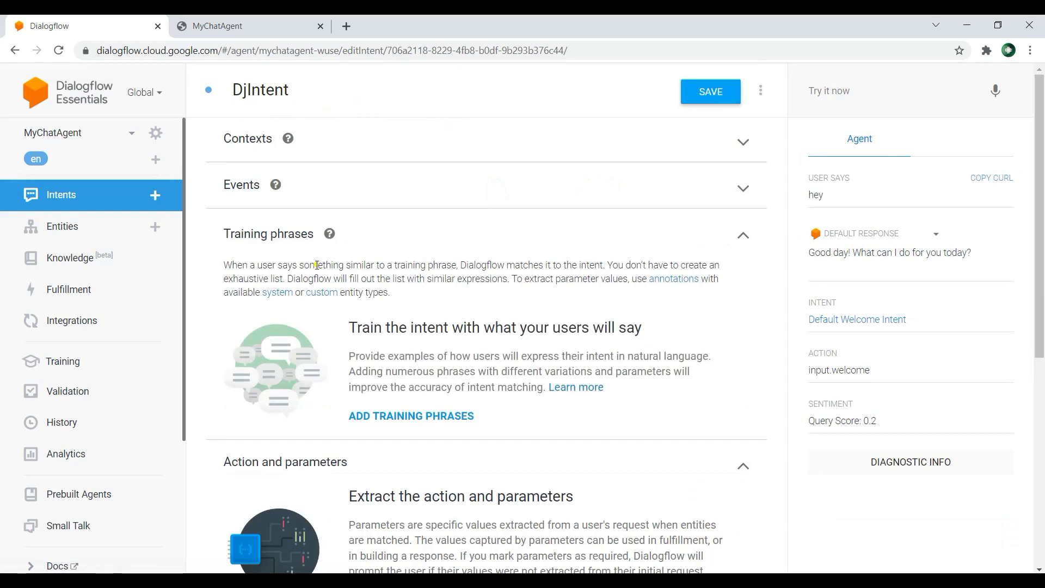
Step: Add the training phrase "what is django ?" to DjIntent
scroll(455, 242, "down", 2)
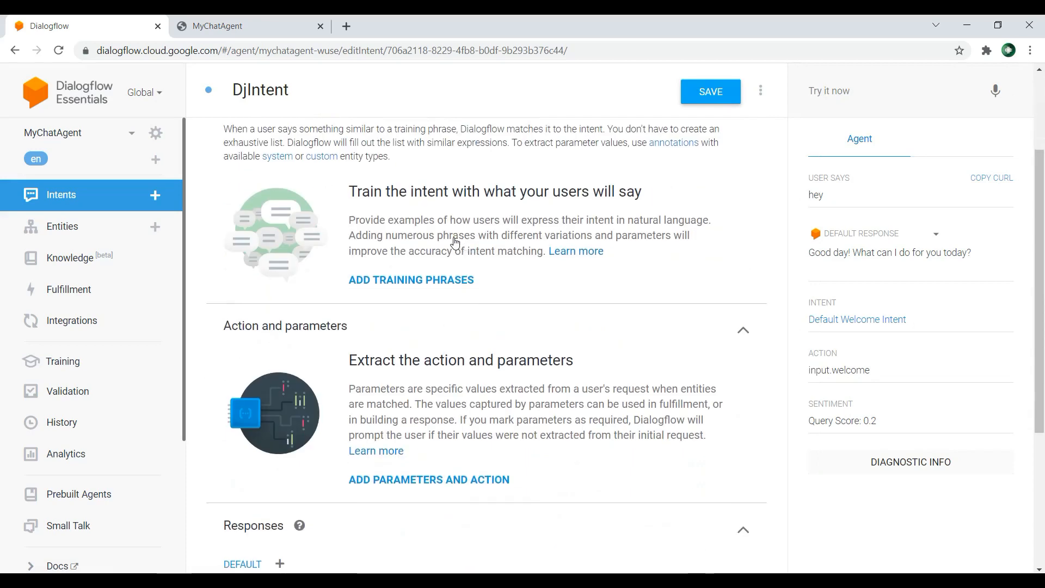
scroll(455, 243, "up", 2)
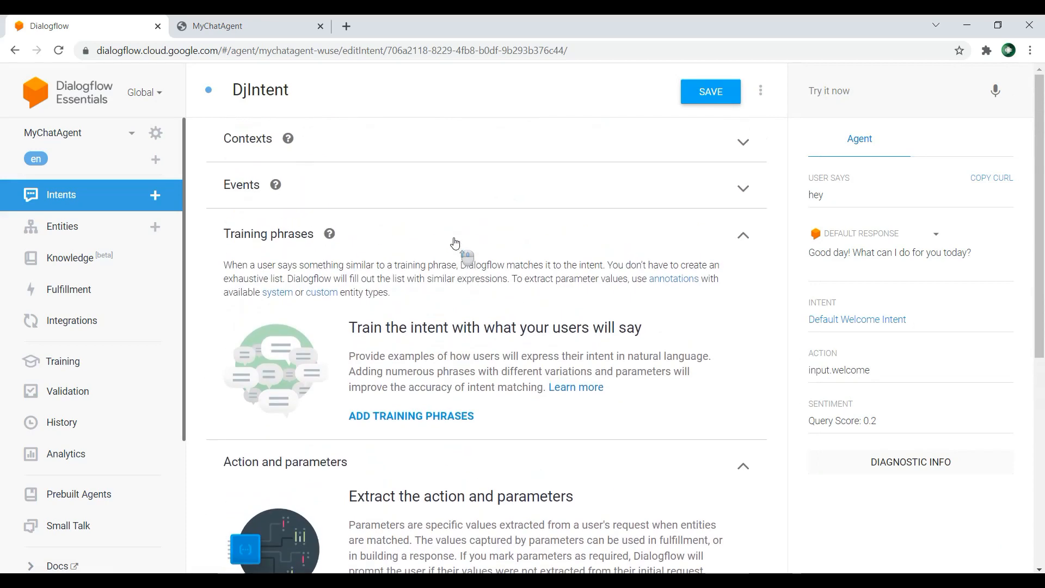
left_click(438, 417)
type("what is djan")
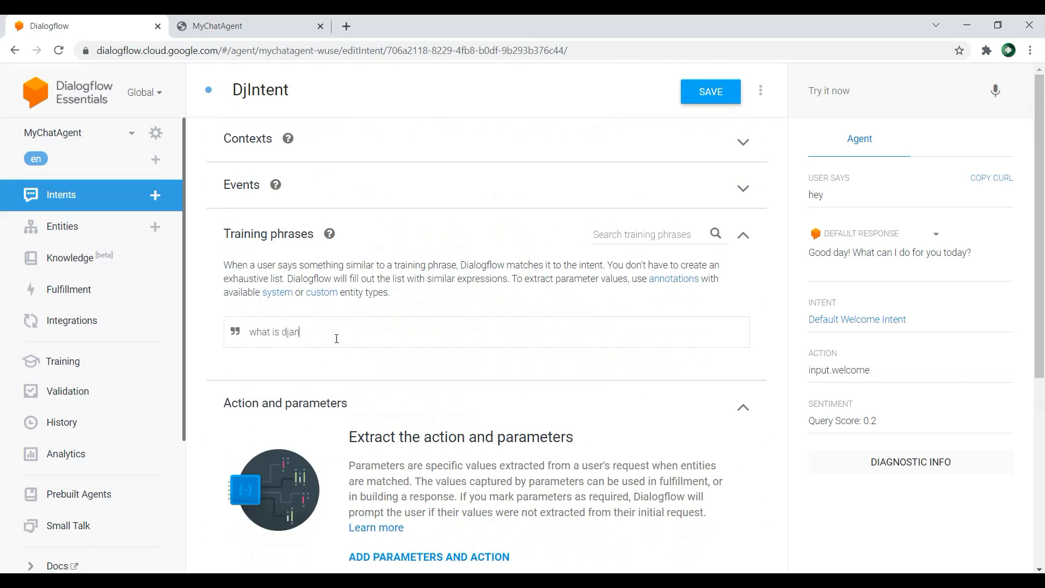
type("go ?")
key("Return")
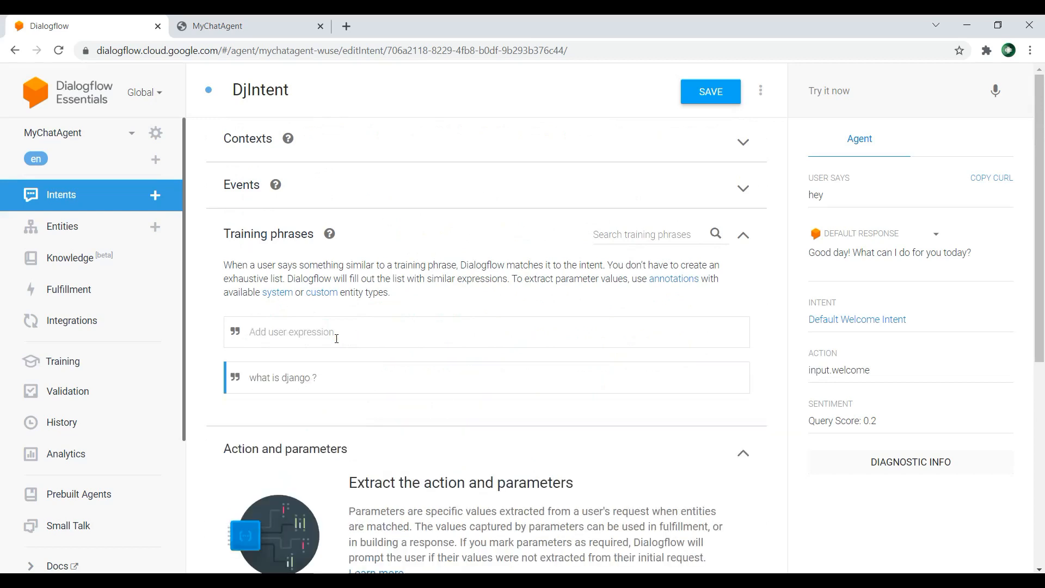
Step: Add the training phrase "django" and the text response "Django is Python Web Framework" to DjIntent
type("django")
key("Return")
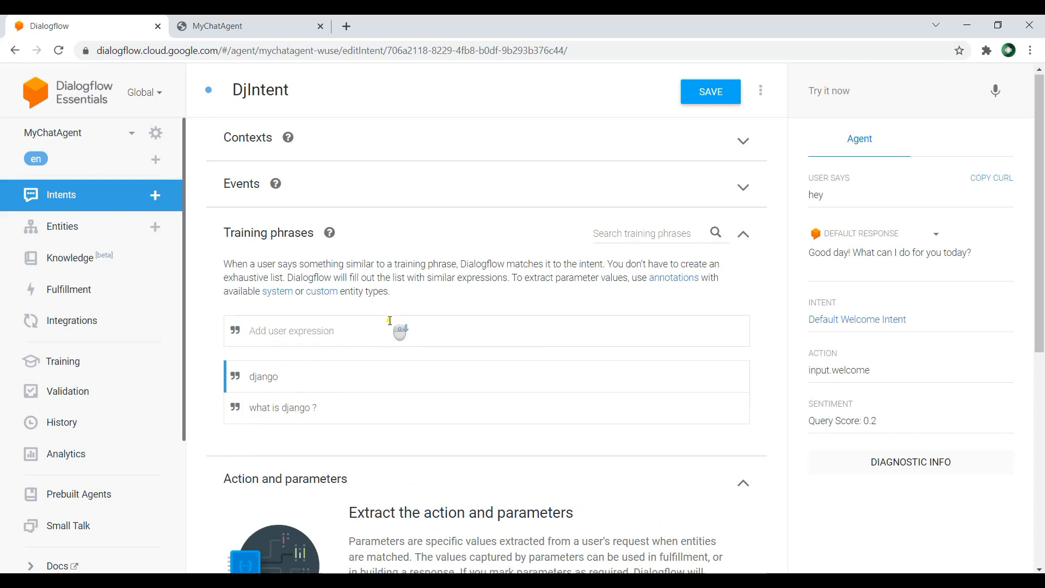
scroll(386, 321, "down", 3)
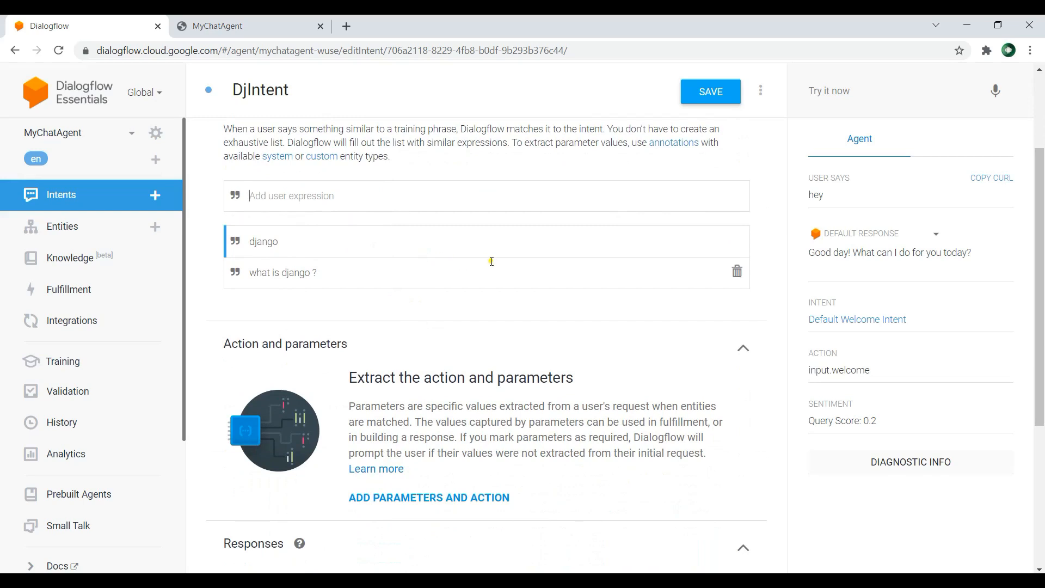
scroll(499, 285, "down", 5)
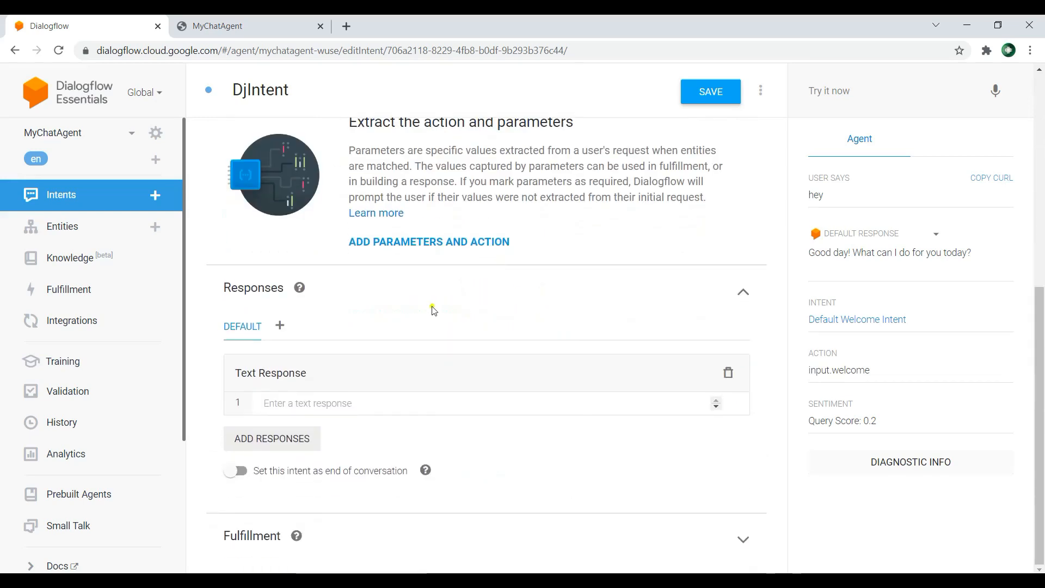
left_click(310, 407)
type("Djan")
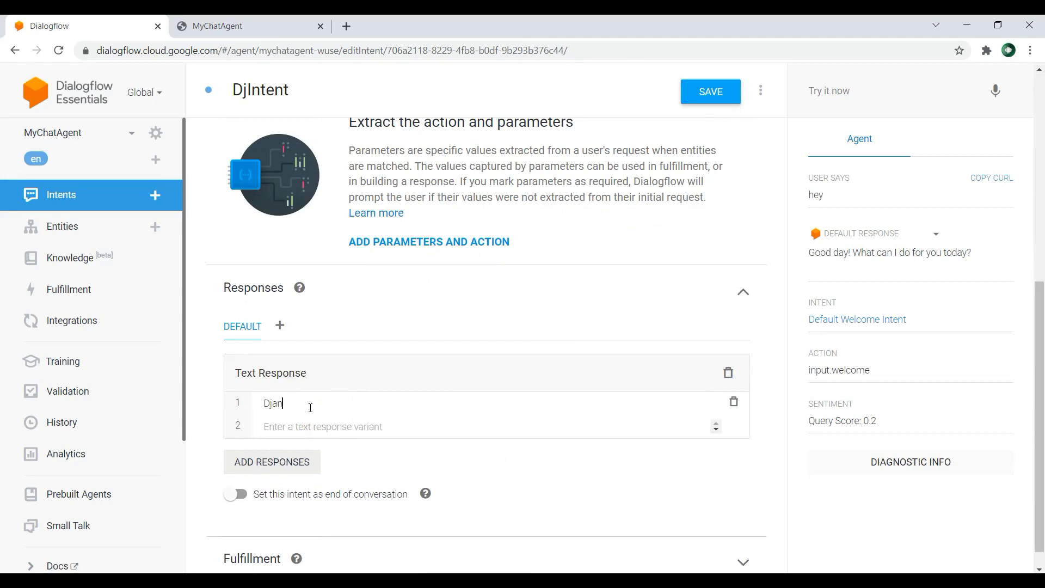
type("go is Python Web Framework")
key("Return")
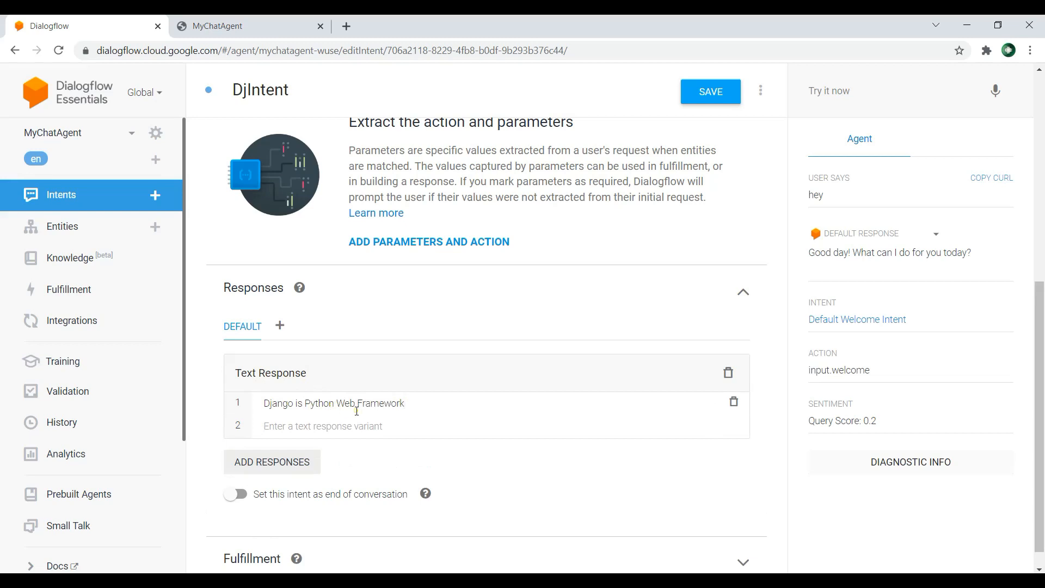
Step: Add the response variant "Django is used for full stack web development and building REST API" to DjIntent and save the intent
type("Django is used")
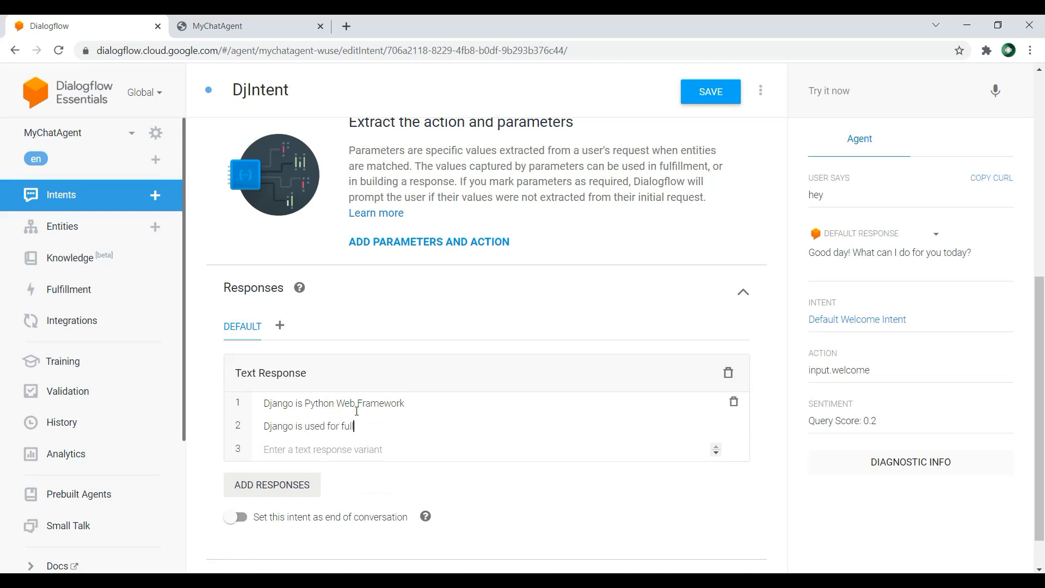
type(" for full stack web development and building REST API")
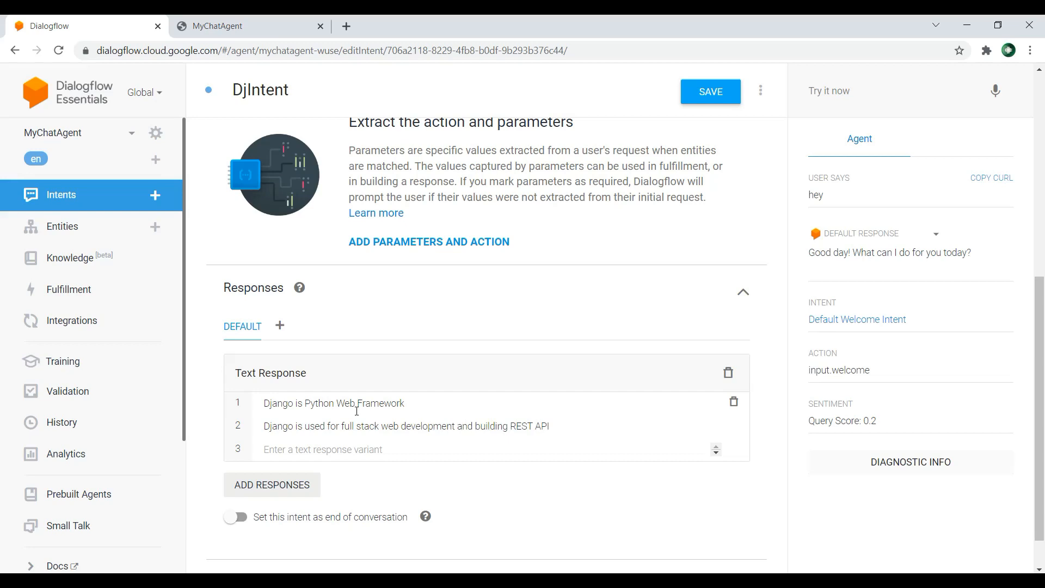
left_click(695, 96)
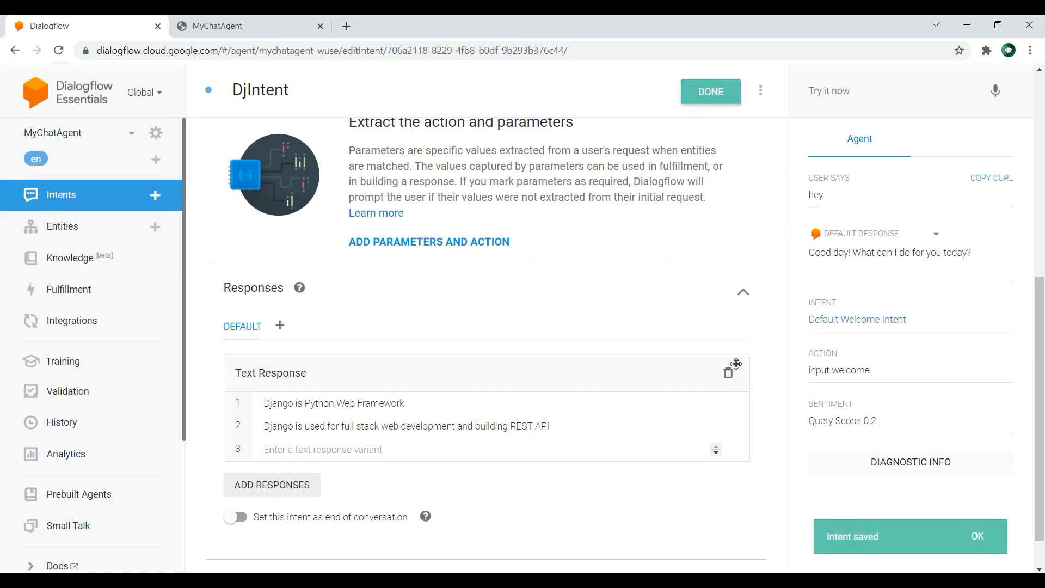
Step: Reload the MyChatAgent web demo page and send the message "hello" to the agent
left_click(261, 26)
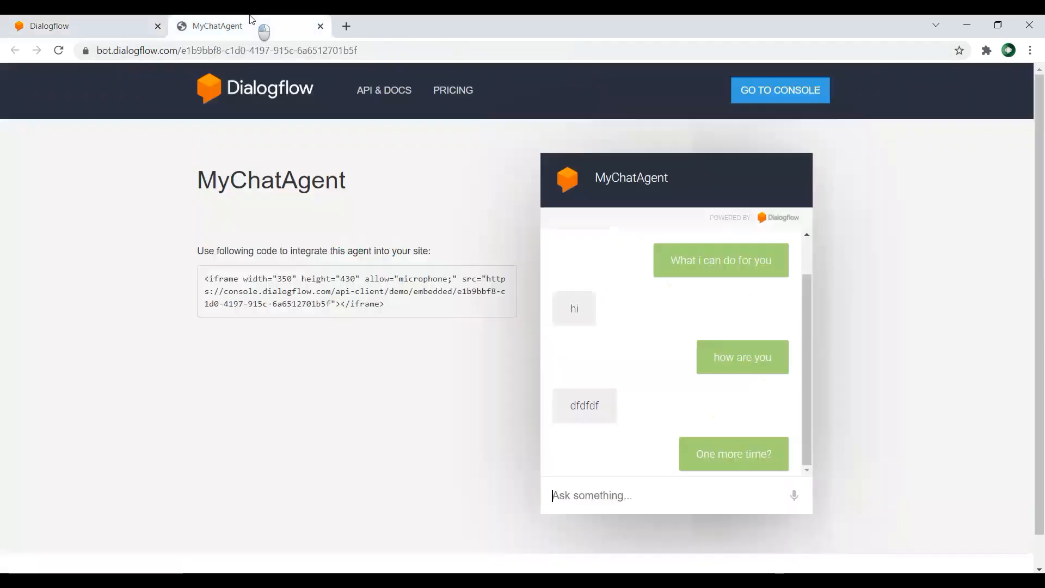
left_click(59, 50)
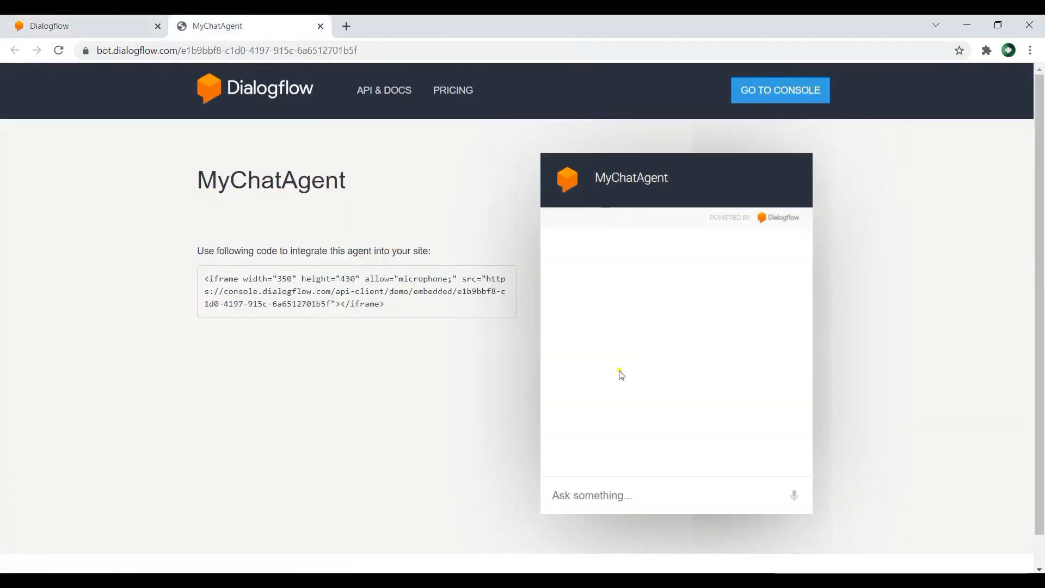
left_click(623, 495)
type("hello")
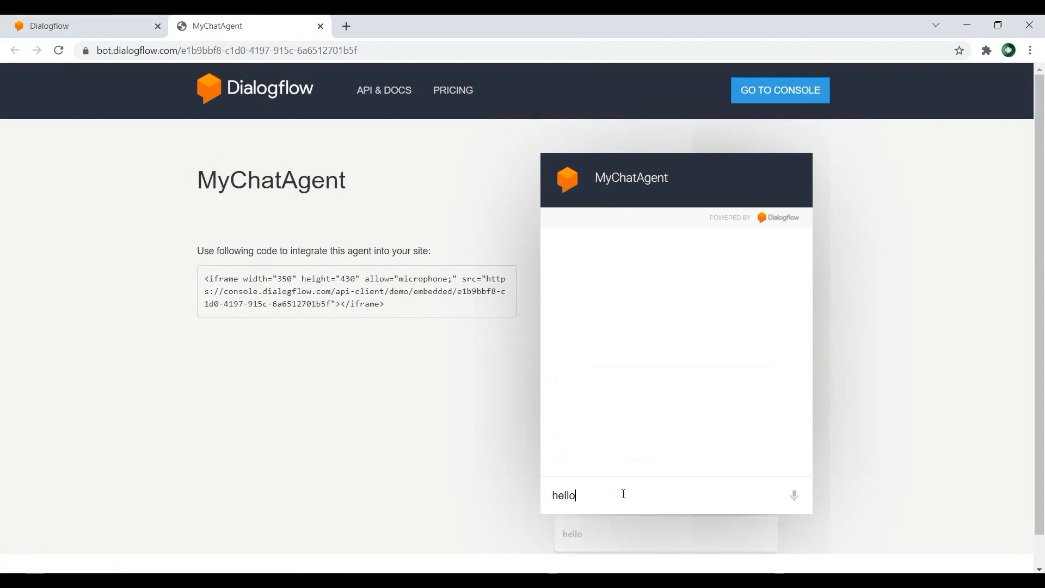
key("Return")
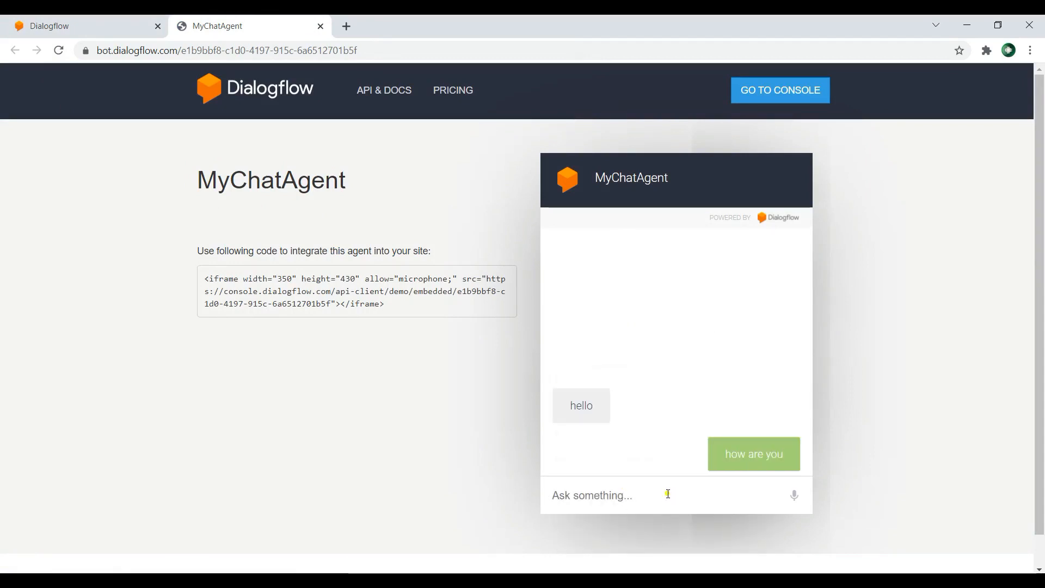
Step: Test DjIntent in the web demo with the messages "what is django", "django" and "dfdfdf"
type("w")
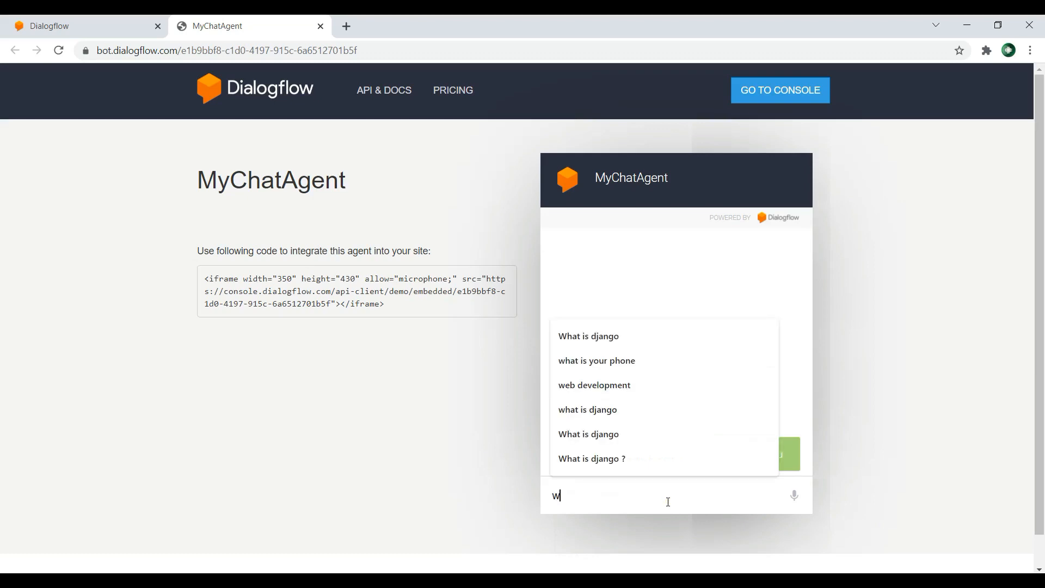
type("hat is django")
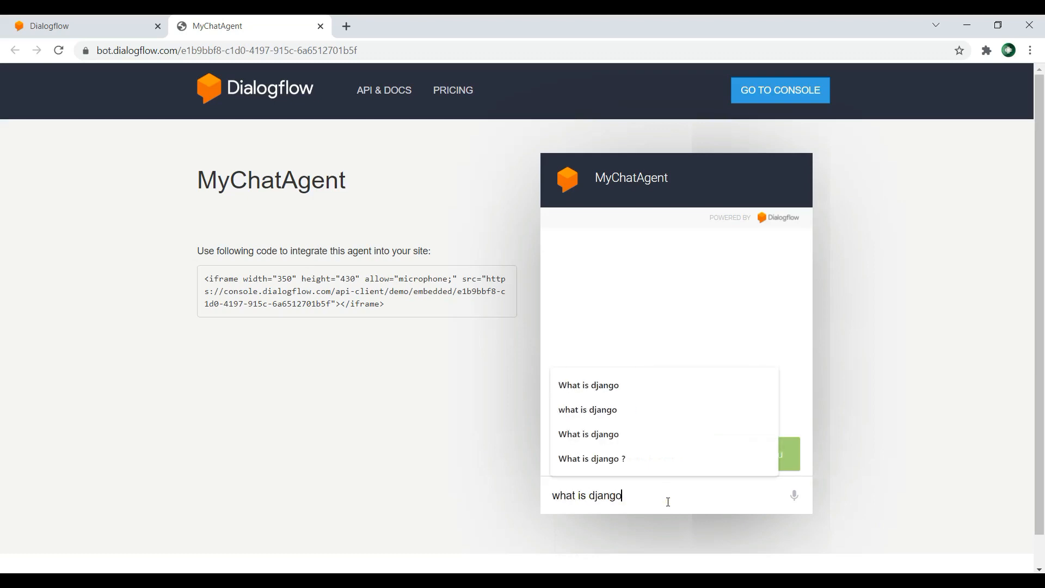
key("Return")
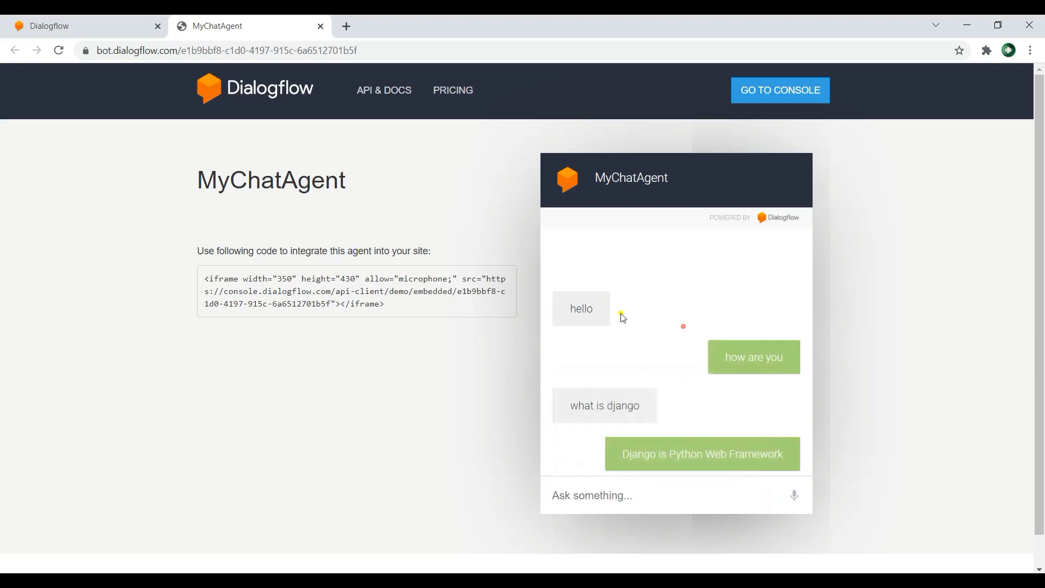
left_click(655, 498)
type("django")
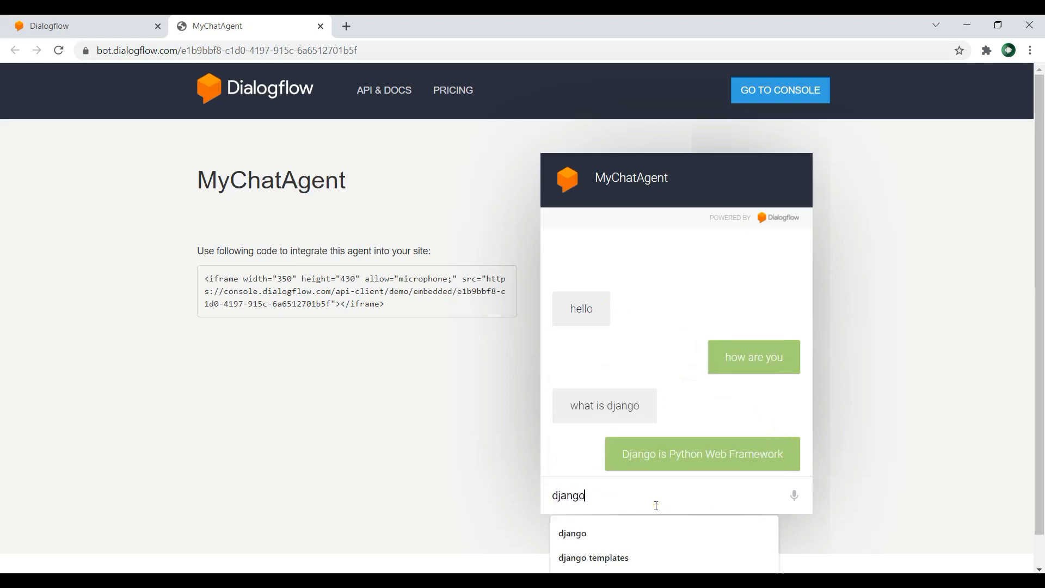
key("Return")
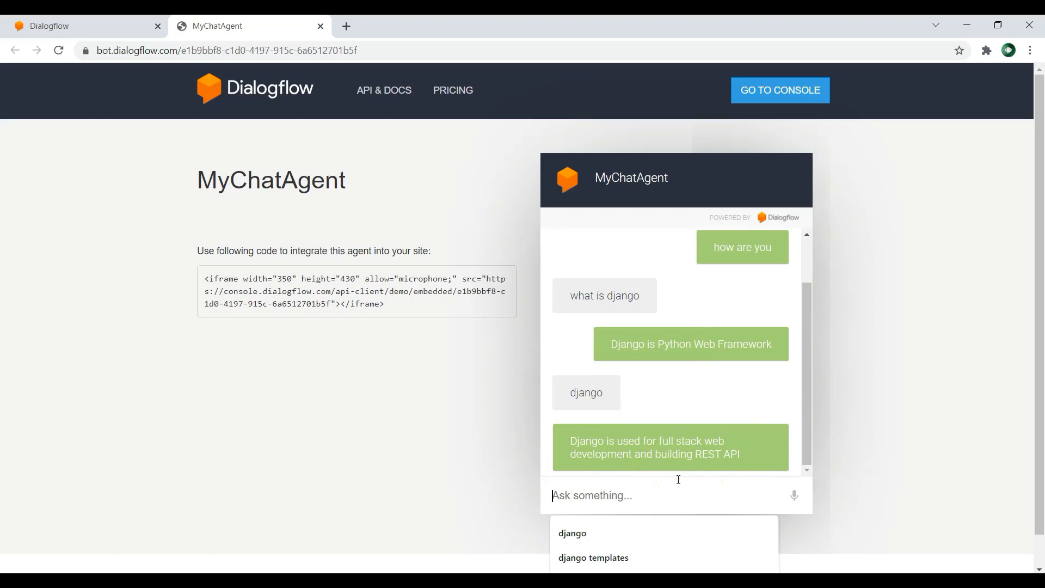
type("dfdfdf")
key("Return")
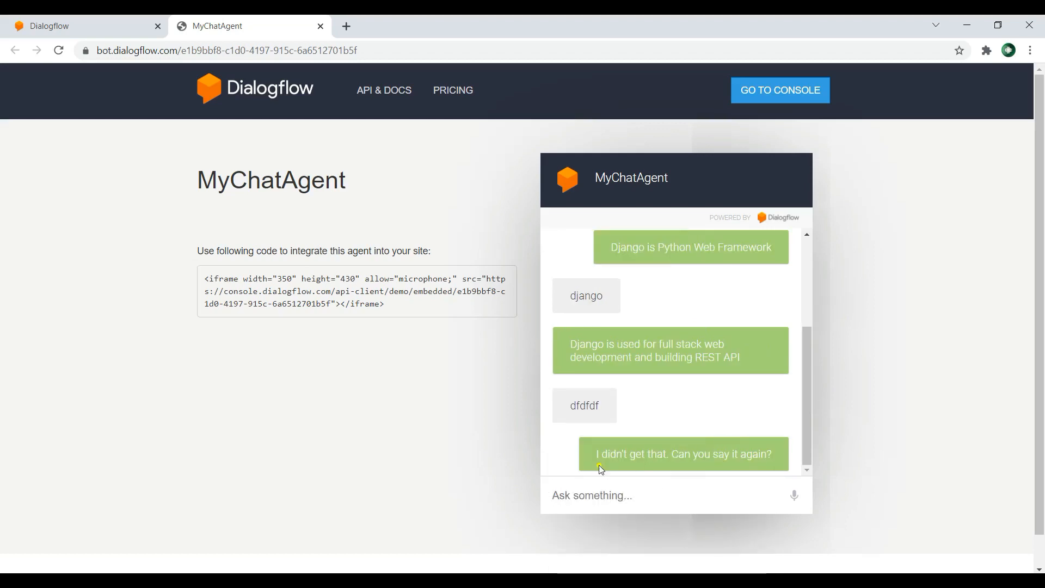
Step: Create a new intent named ReactIntent in the Dialogflow console and save it
left_click(55, 26)
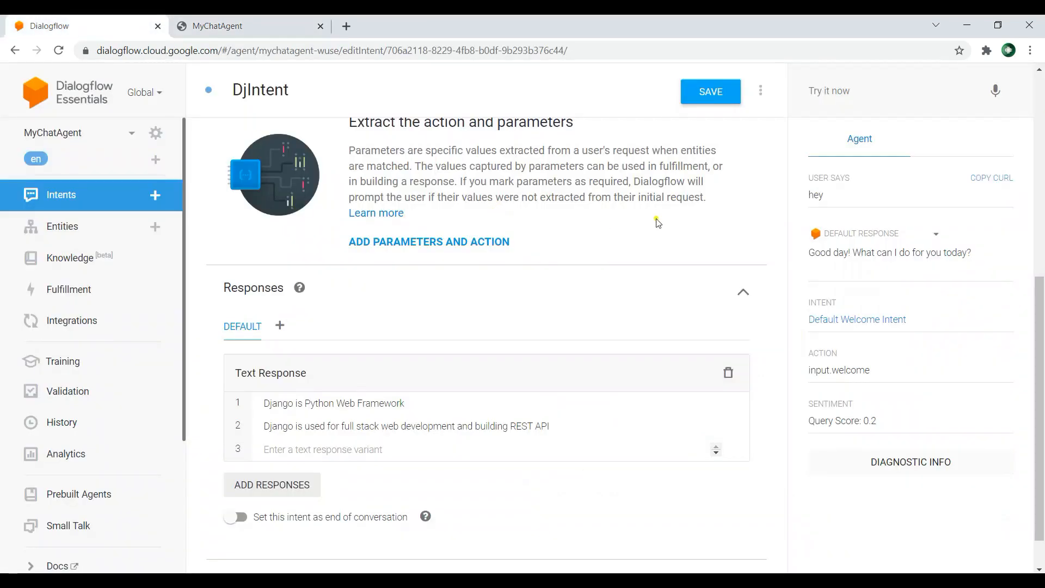
scroll(651, 181, "up", 7)
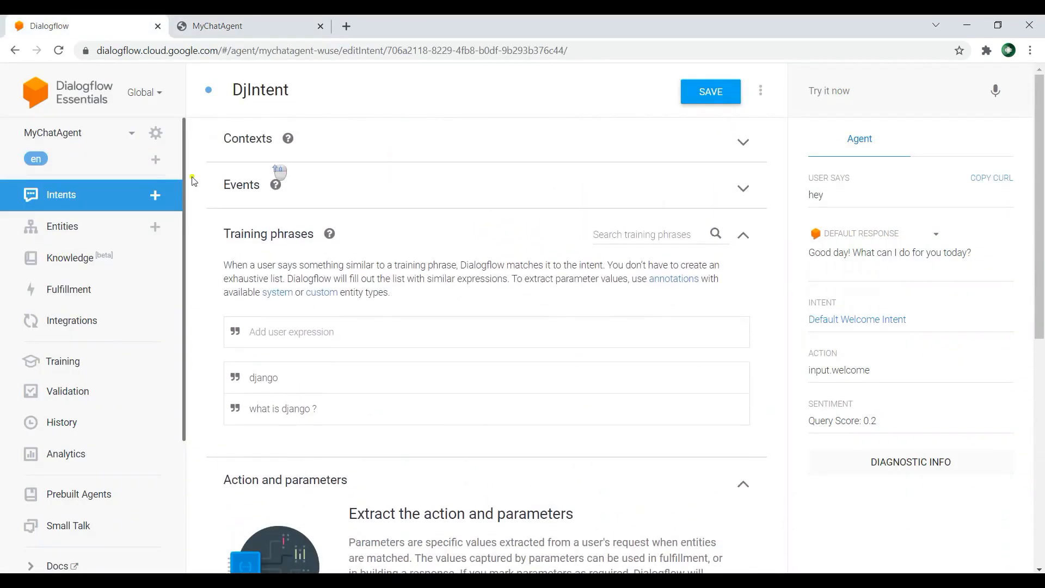
left_click(156, 197)
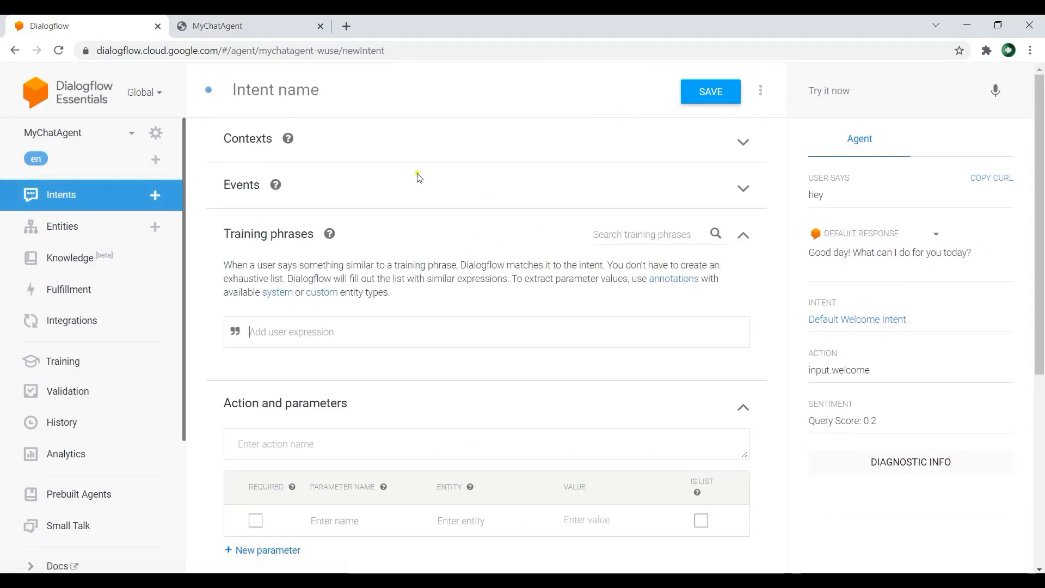
left_click(311, 91)
type("Re")
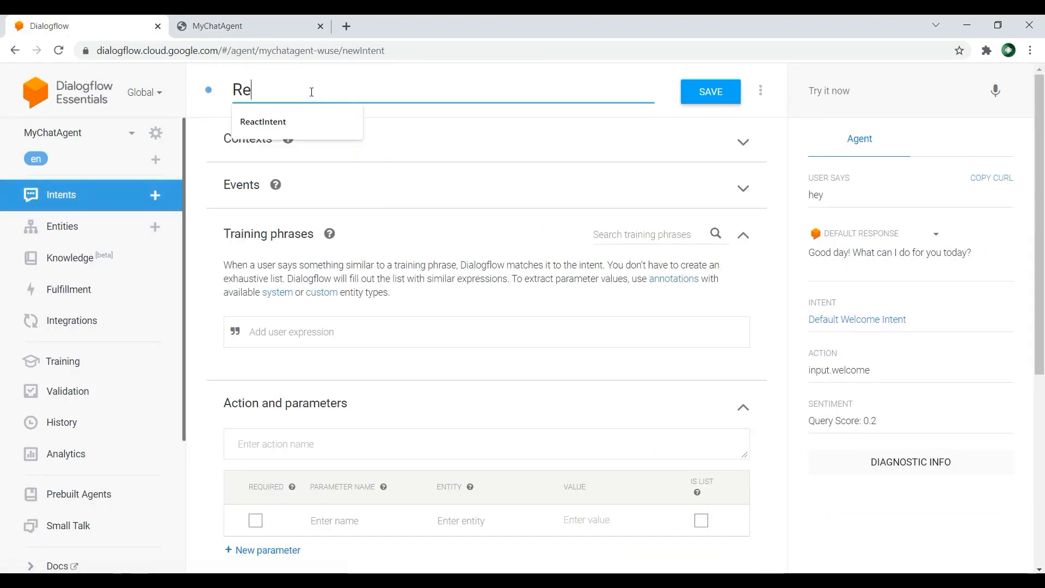
type("act")
left_click(324, 123)
left_click(701, 94)
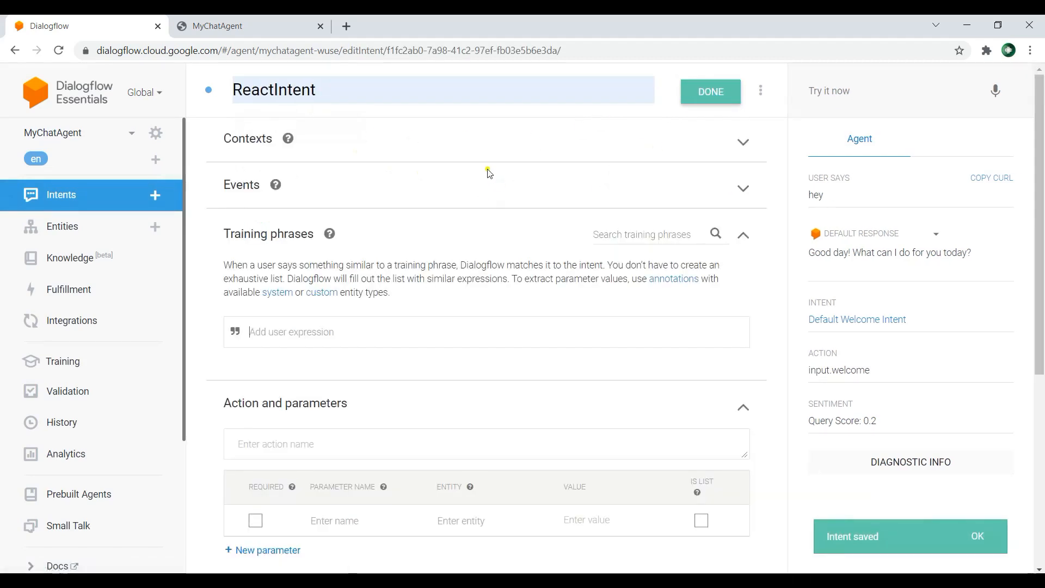
Step: Add the training phrases "What is ReactJS ?", "React" and "ReactJs" to ReactIntent
scroll(488, 175, "down", 1)
left_click(413, 266)
scroll(338, 234, "up", 1)
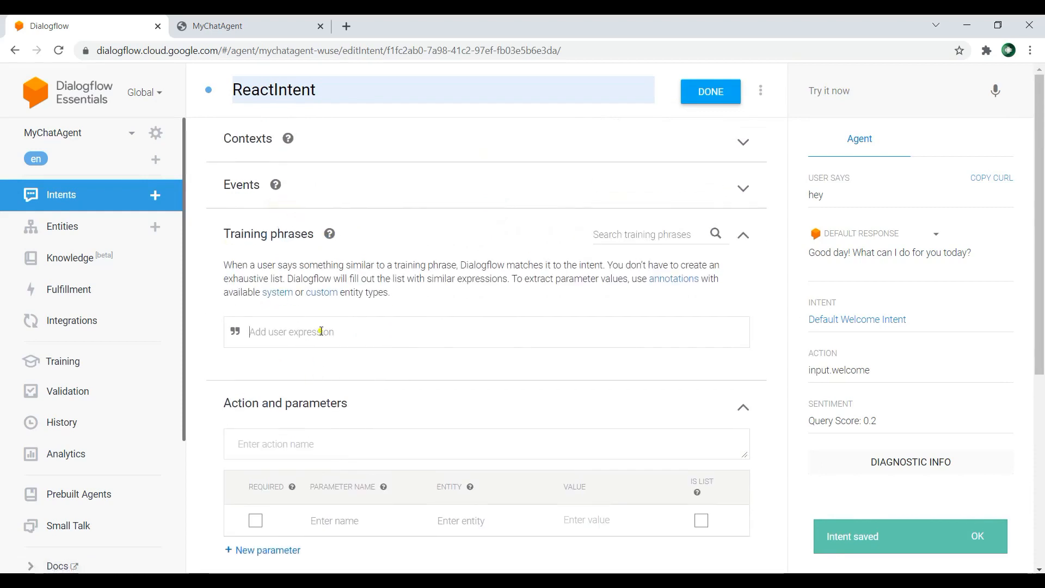
type("What i")
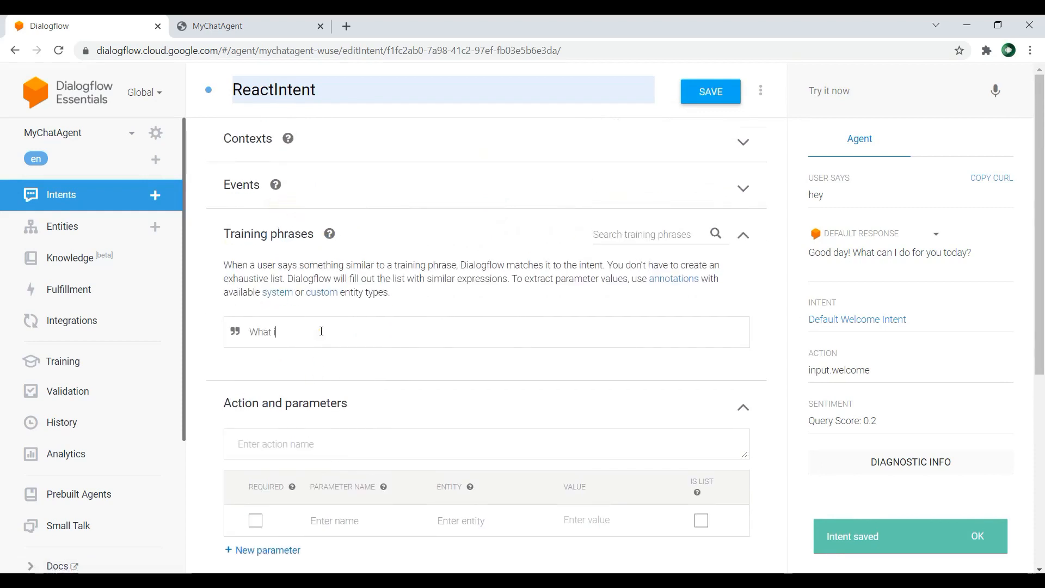
type("s React")
type("JS")
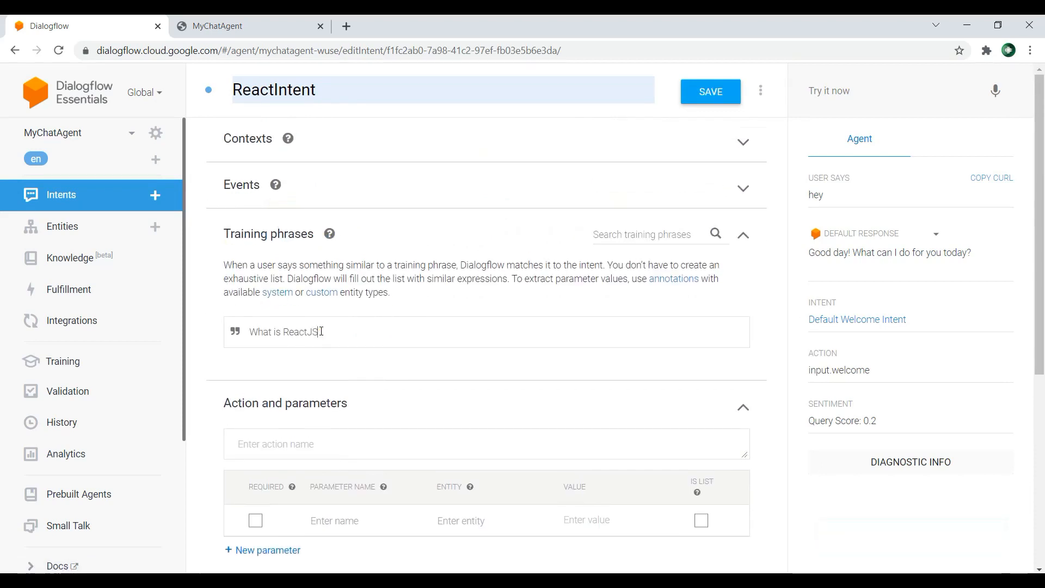
key("Return")
type("React")
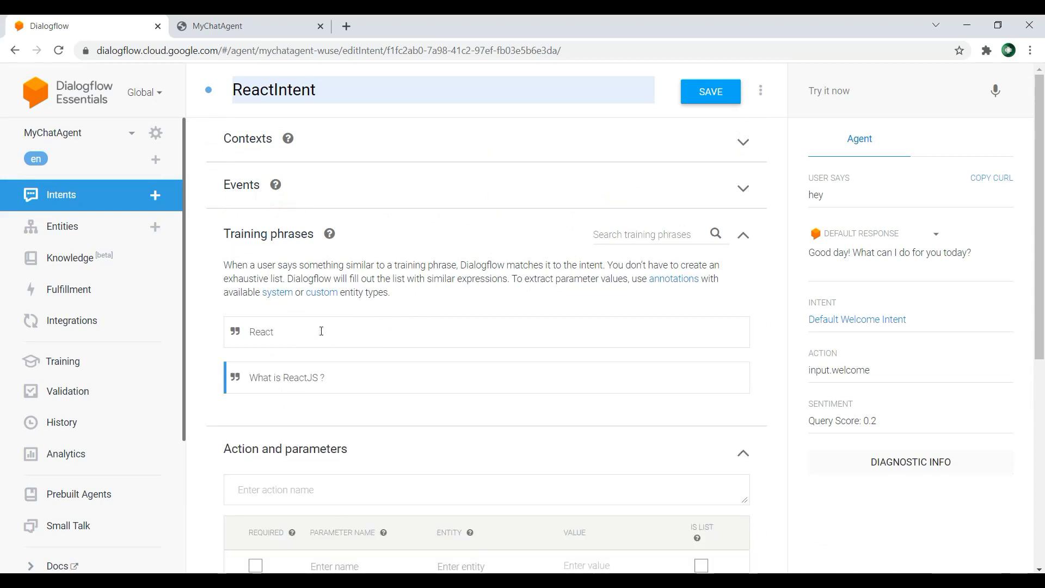
key("Return")
type("ReactJs")
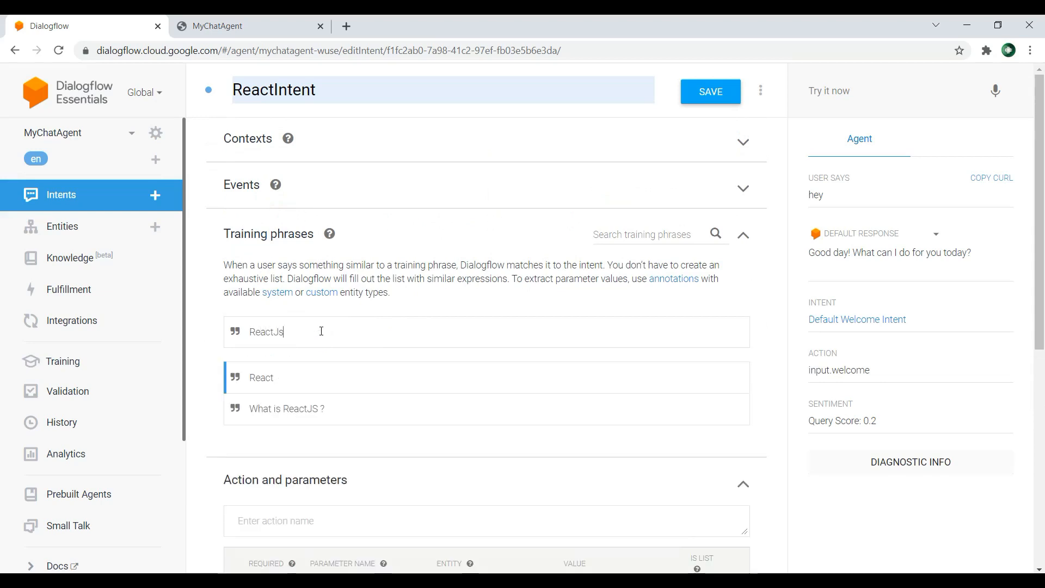
key("Return")
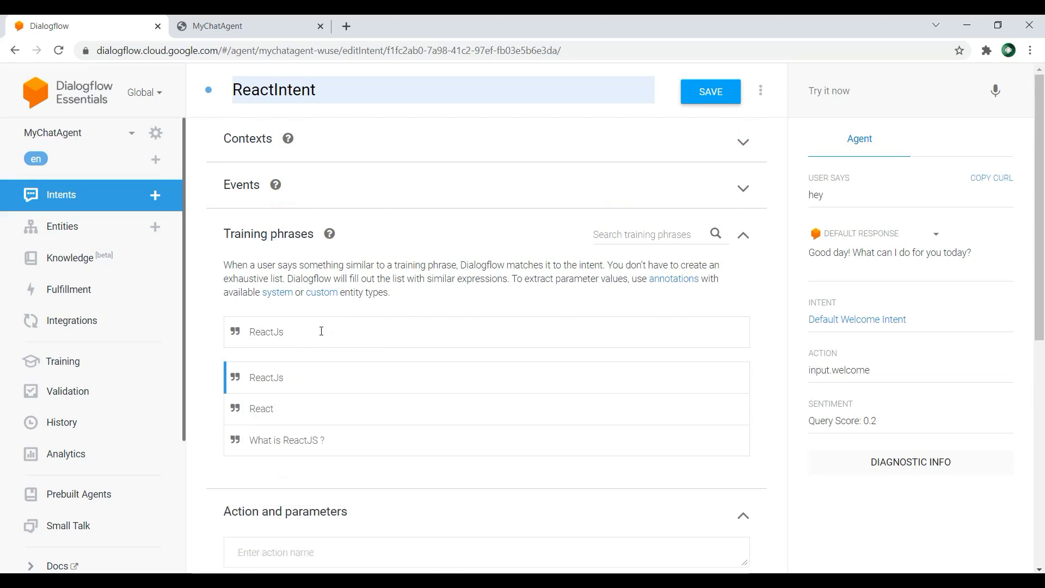
Step: Add the text response "ReactJs is JavaScript library and it is used for building frontend" to ReactIntent and save the intent
scroll(332, 333, "down", 8)
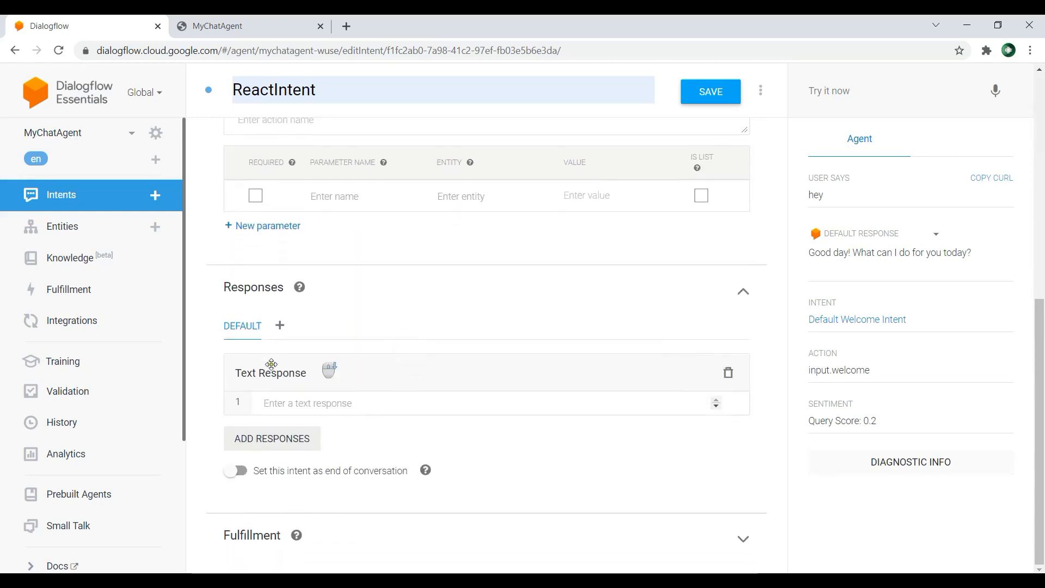
left_click(330, 403)
type("Re")
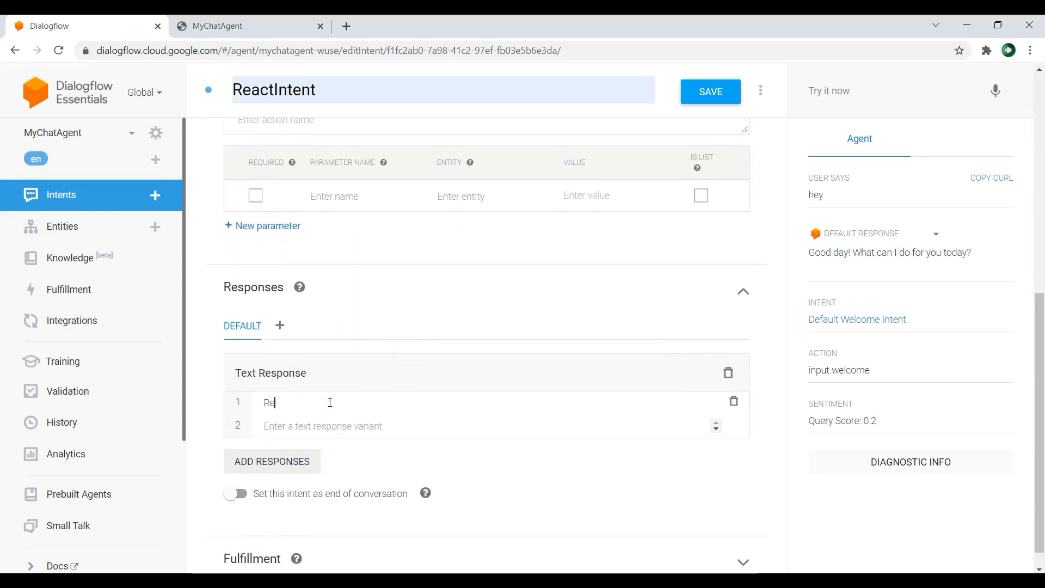
type("actJs is")
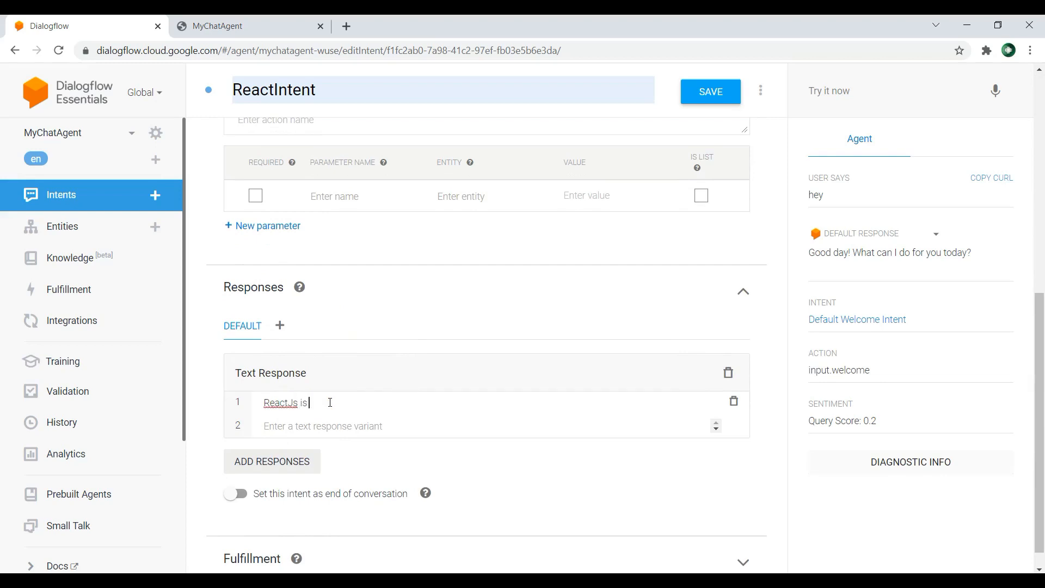
type(" JavaScript library and it is used for b")
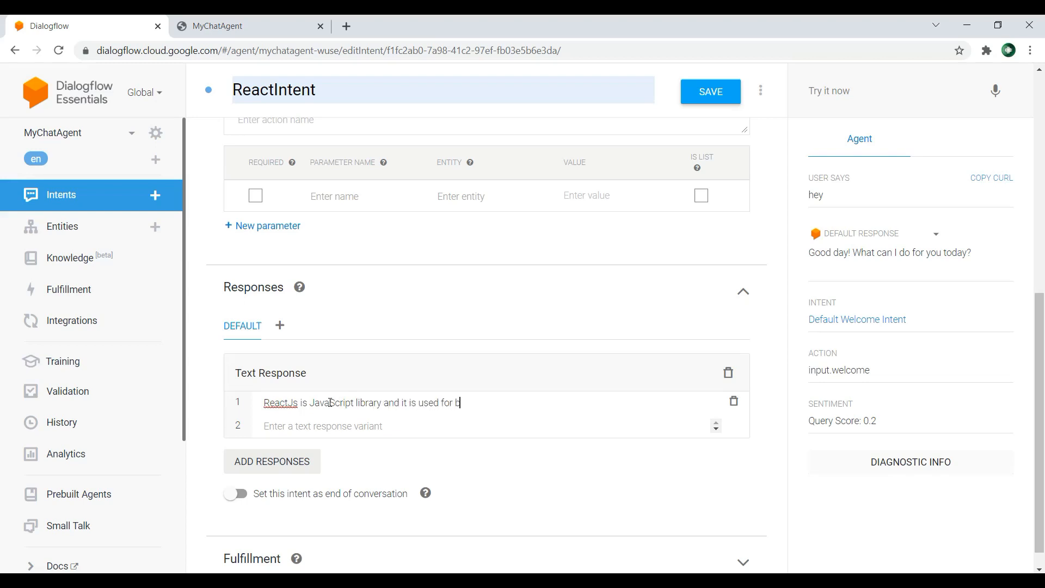
type("uilding frontend")
left_click(713, 93)
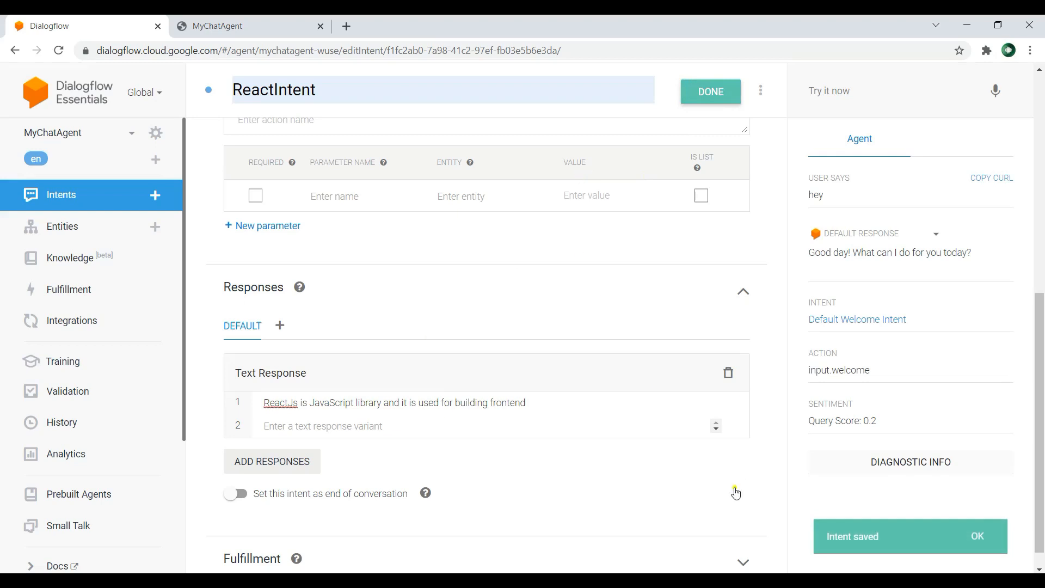
Step: Reload the MyChatAgent web demo and send the test messages "hello" and "what is django"
left_click(234, 25)
left_click(65, 46)
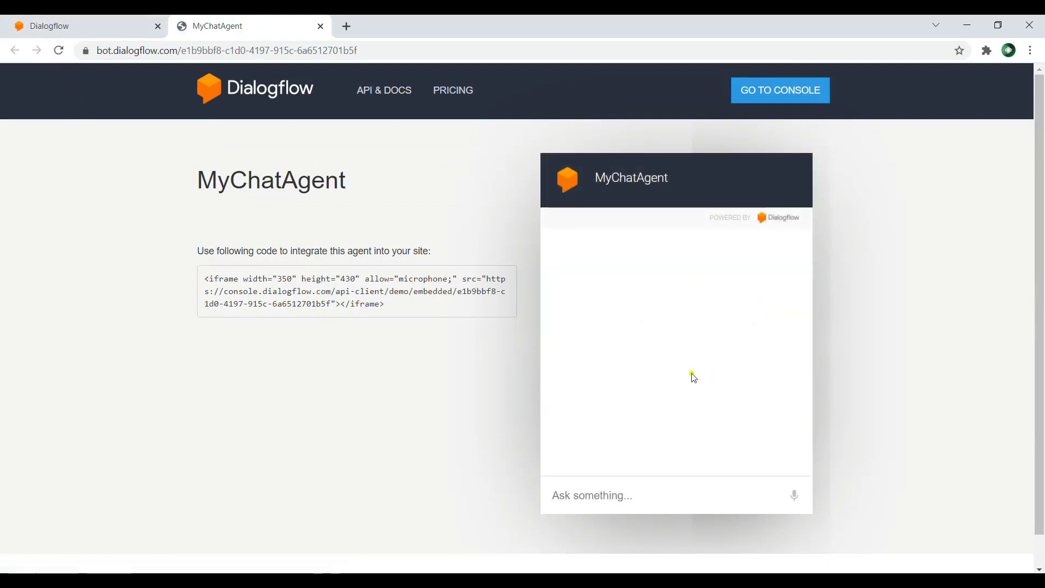
left_click(632, 498)
type("hello")
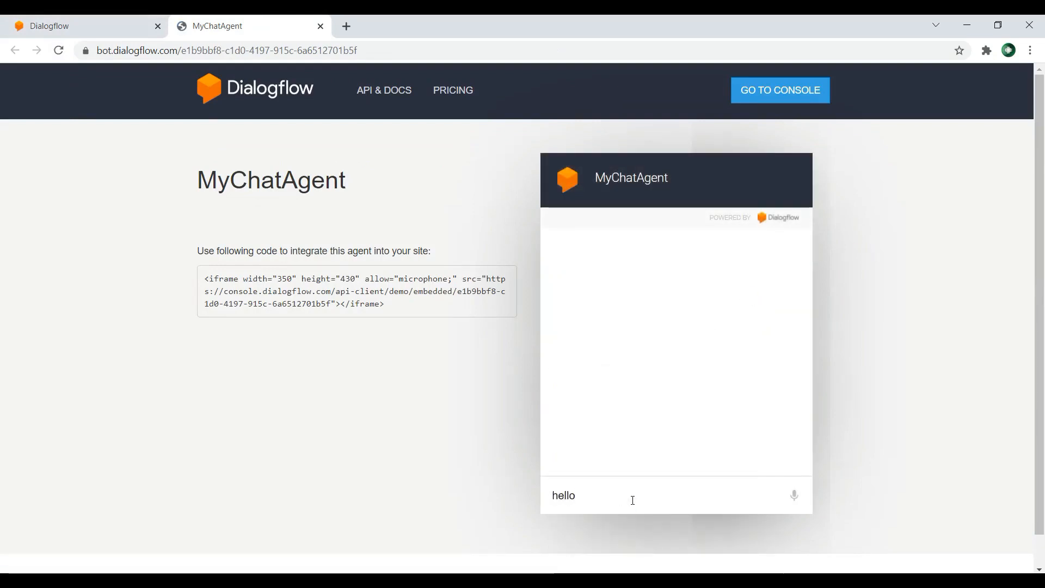
key("Return")
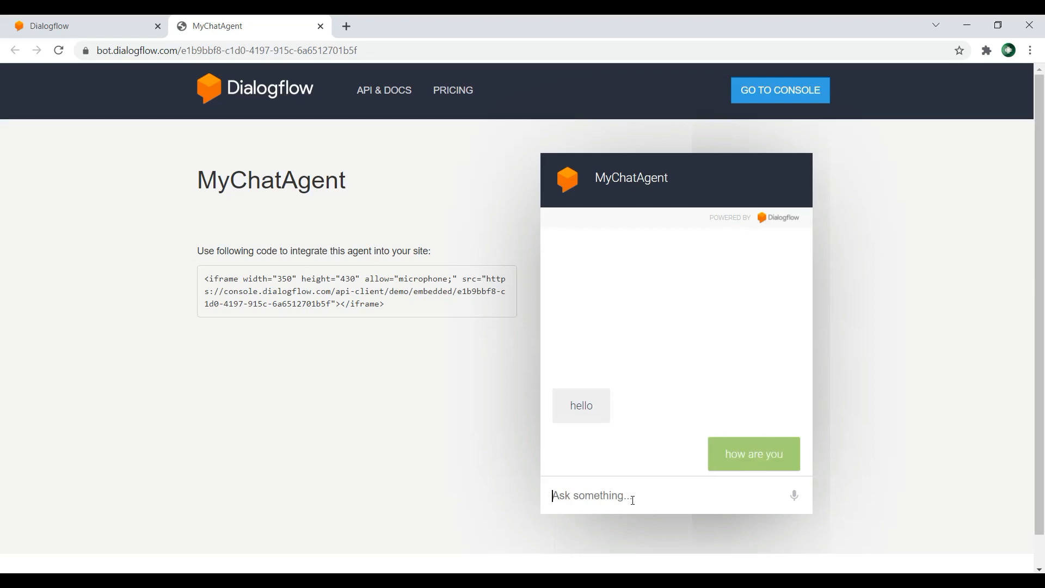
type("what is django")
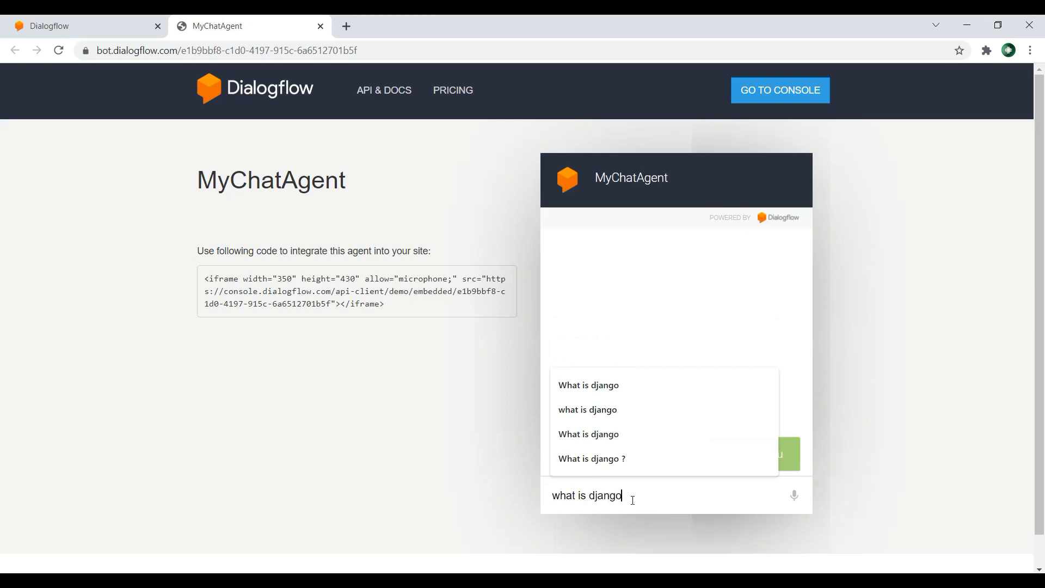
key("Return")
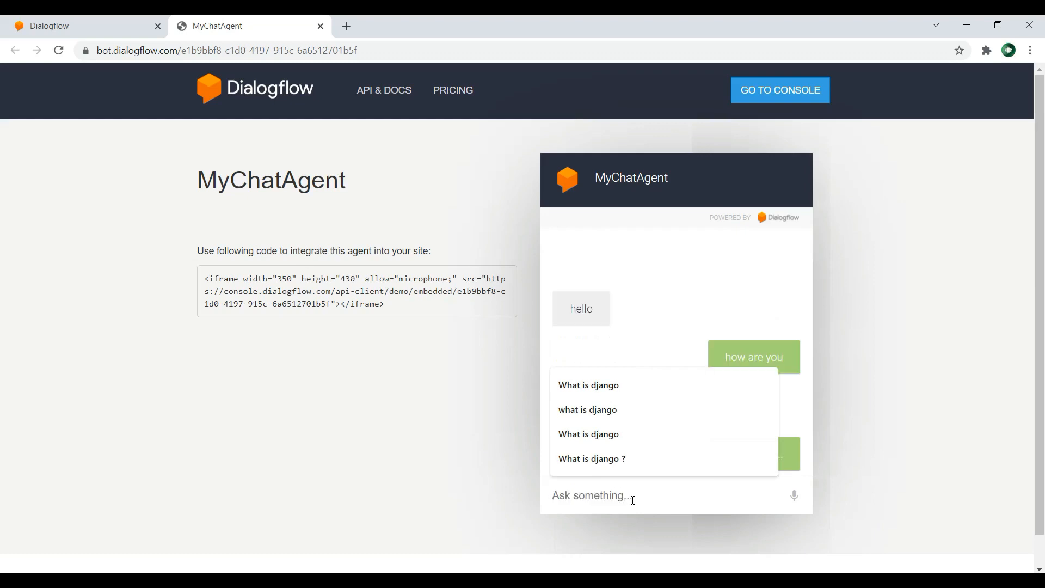
left_click(702, 308)
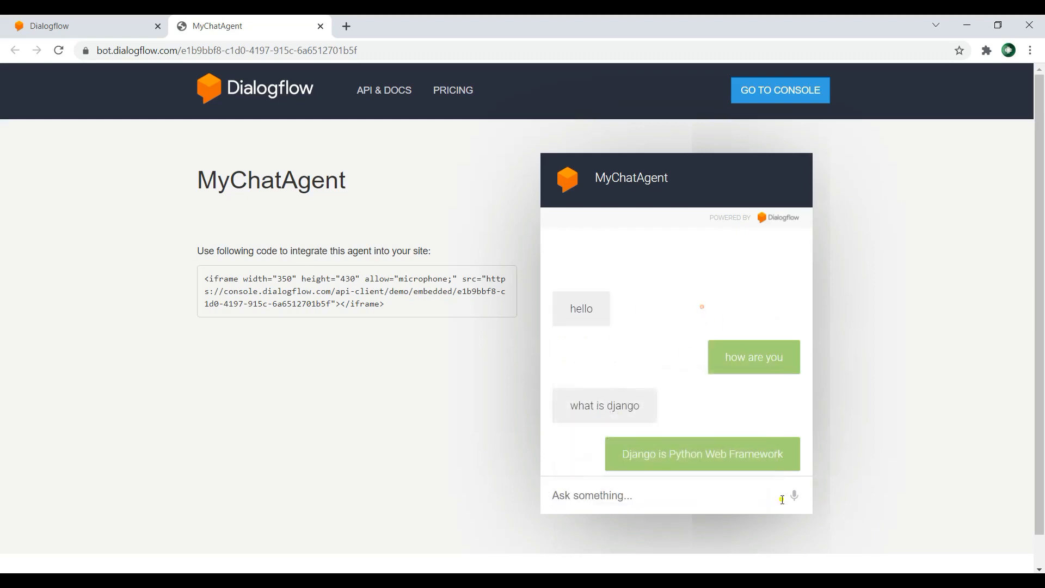
Step: Test ReactIntent in the web demo with the messages "what is reactjs" and "react"
left_click(659, 491)
type("wh")
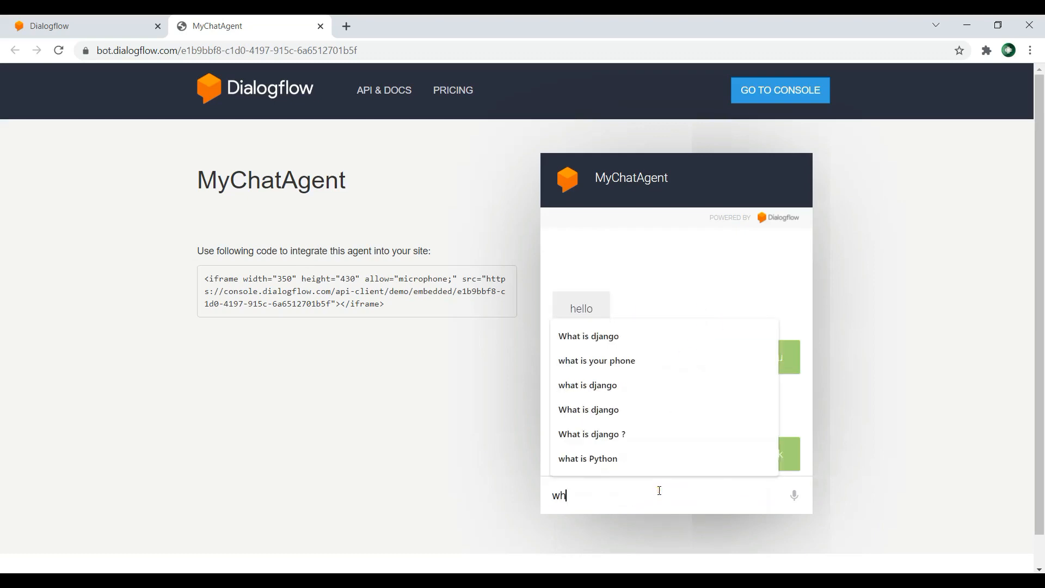
type("at is react")
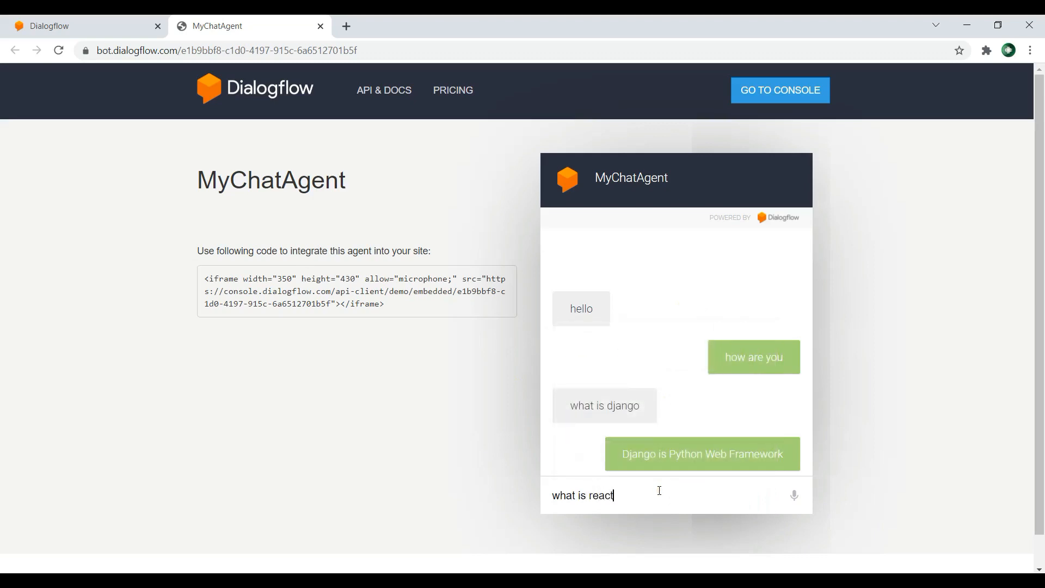
type("js")
key("Return")
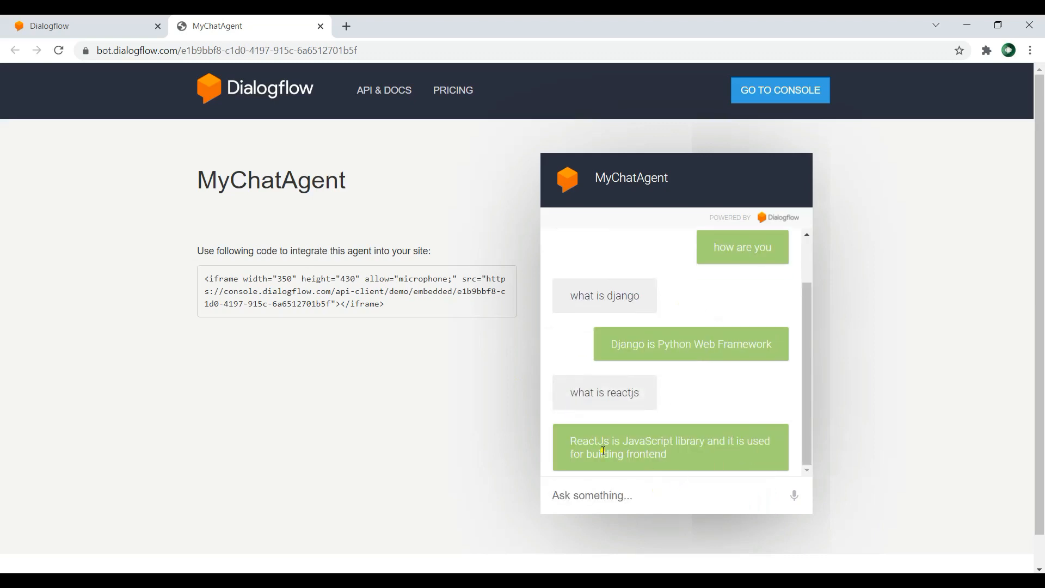
left_click(659, 493)
type("react")
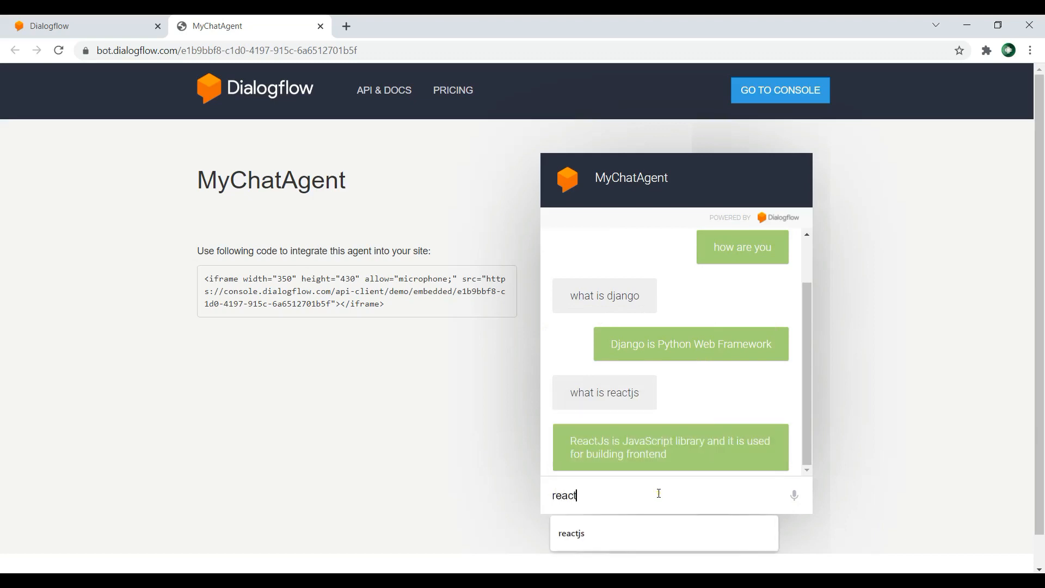
key("Return")
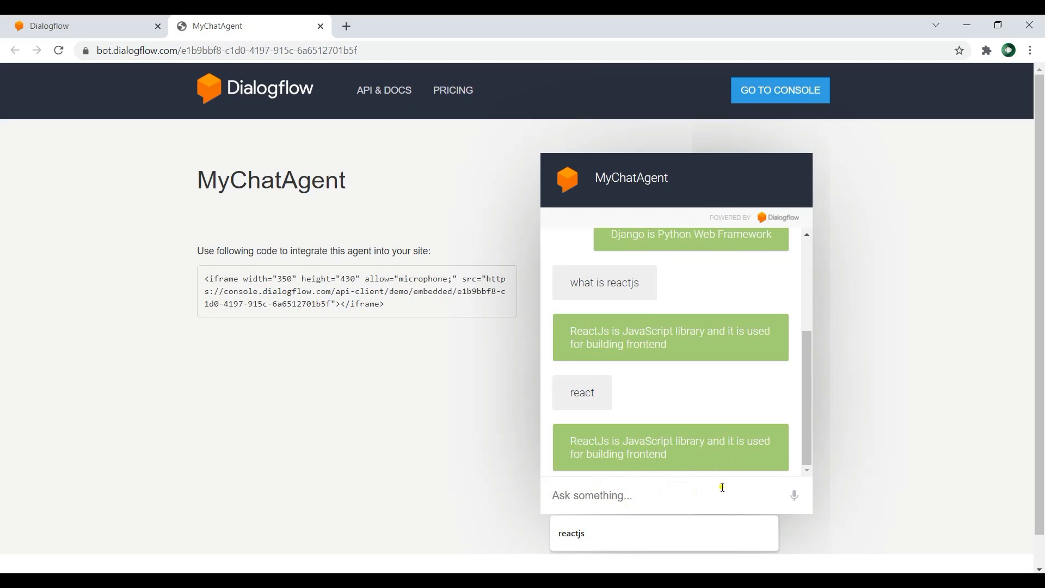
Step: Send the further test messages "django", "reactjs" and "dfdfdf" to the agent in the web demo
type("django")
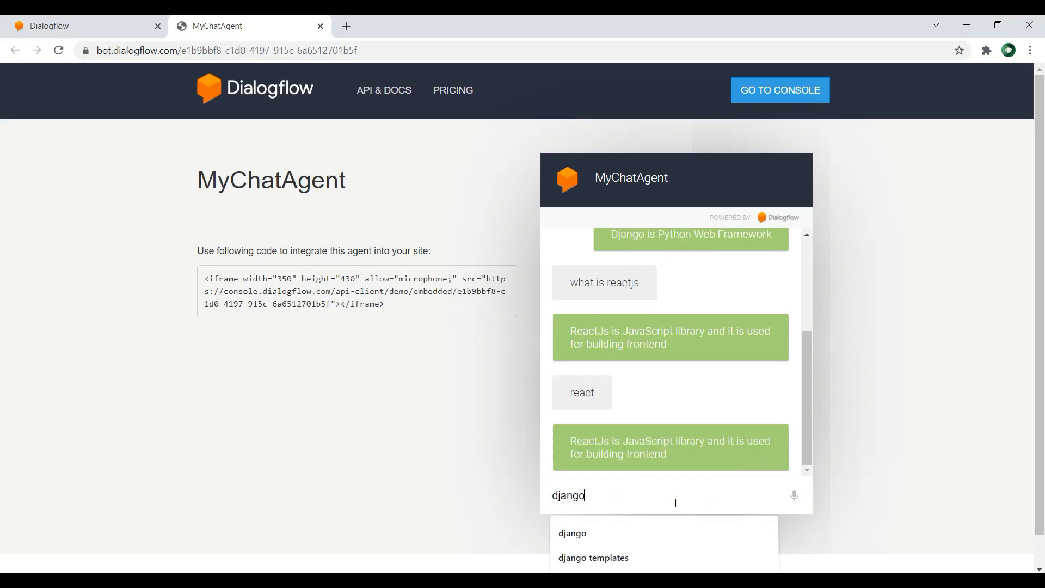
key("Return")
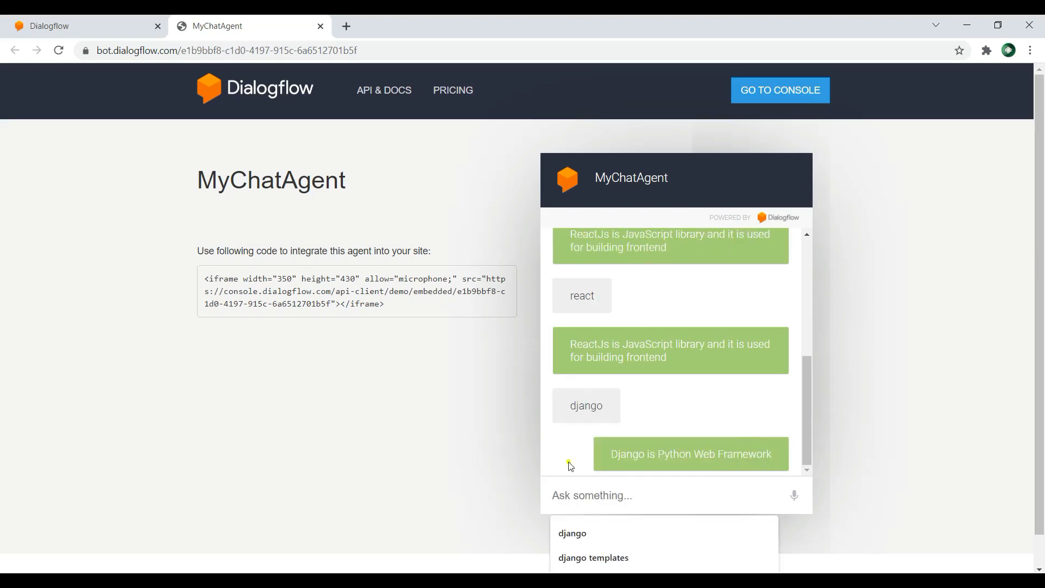
type("reactjs")
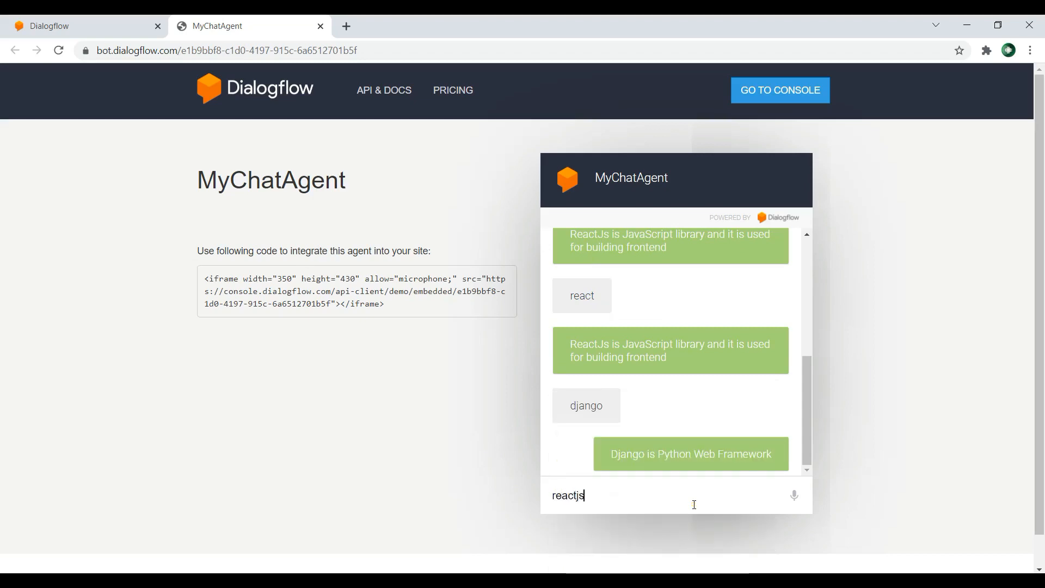
key("Return")
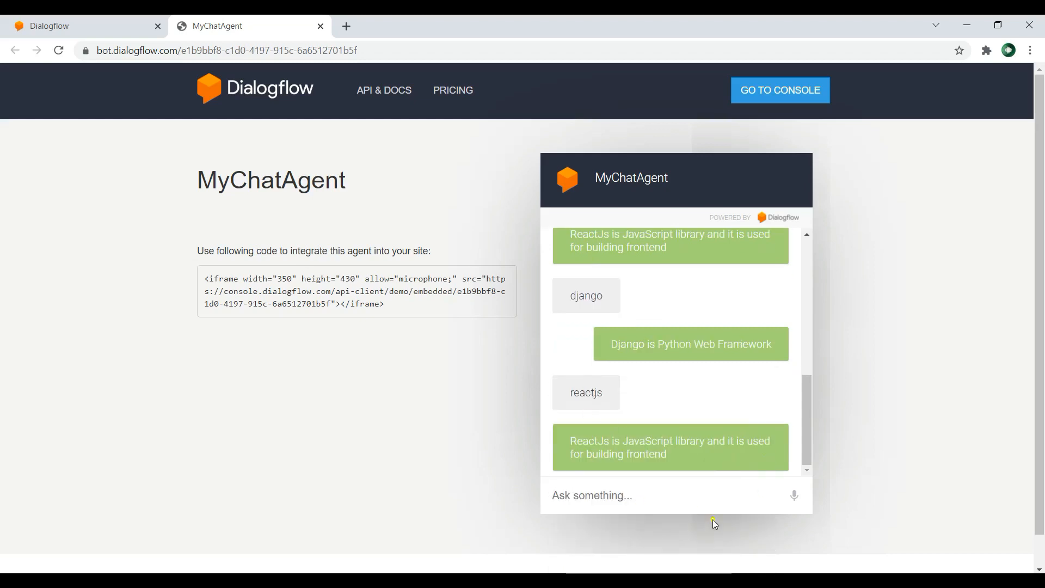
type("dfdfdf")
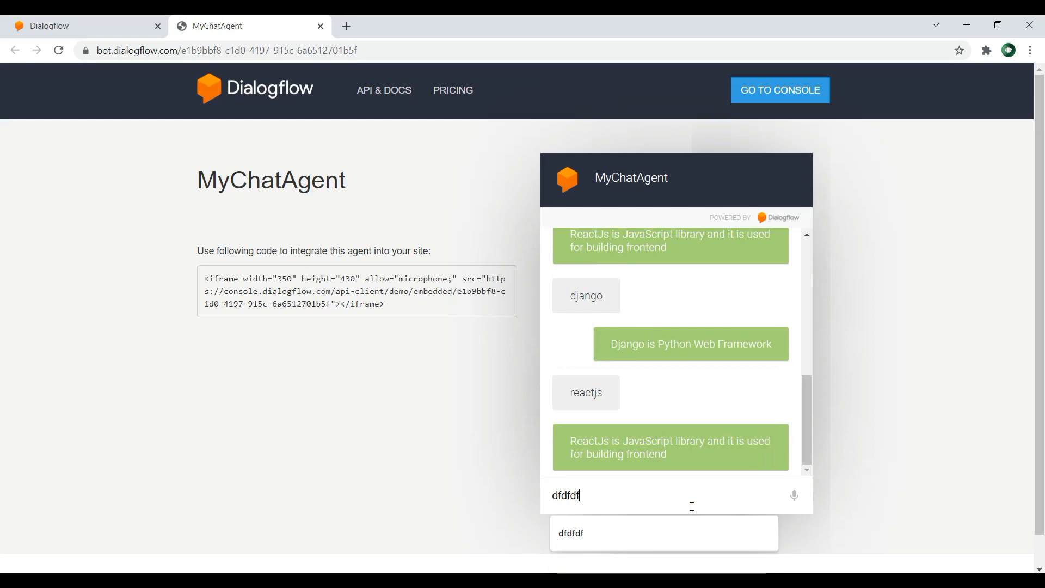
key("Return")
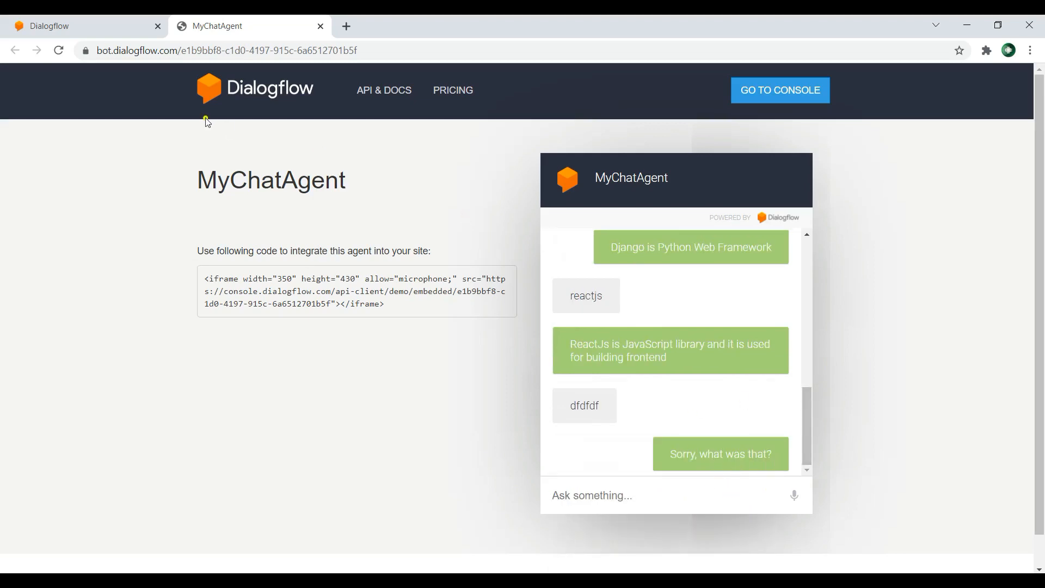
Step: Create a new intent named ProgrammingBooks in the Dialogflow console and save it
left_click(71, 27)
scroll(534, 273, "up", 9)
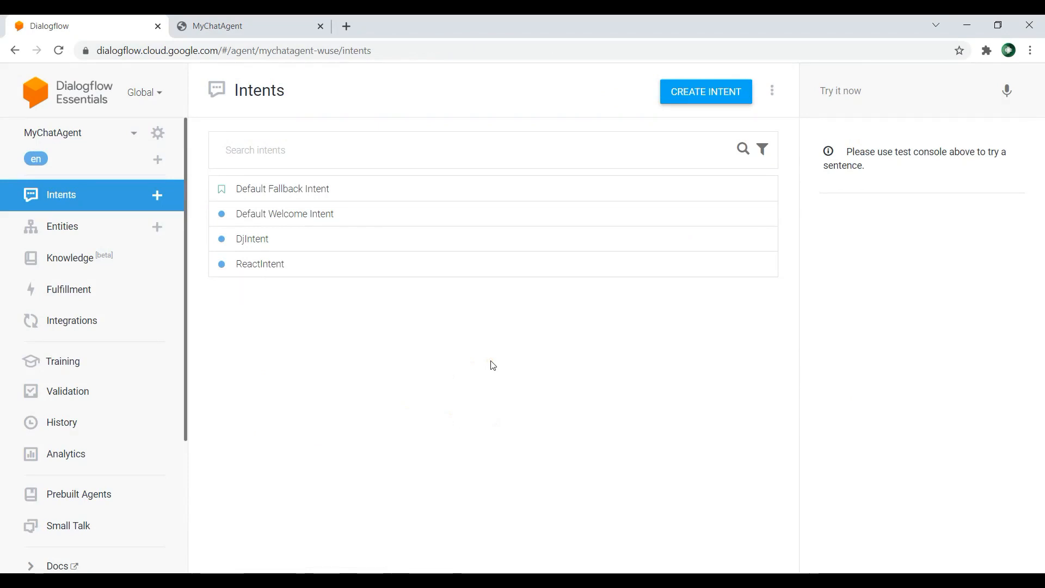
left_click(719, 89)
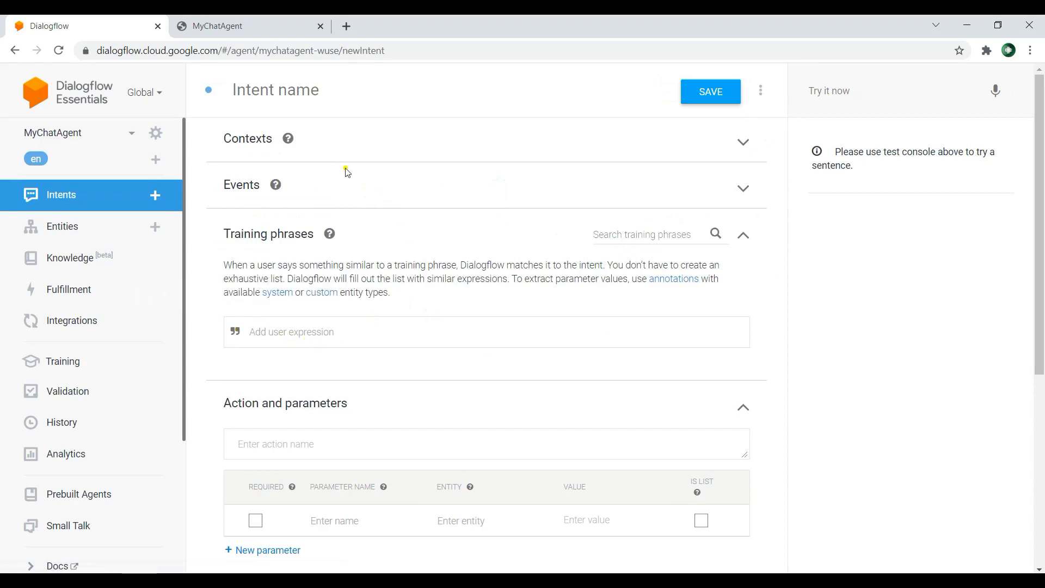
left_click(302, 89)
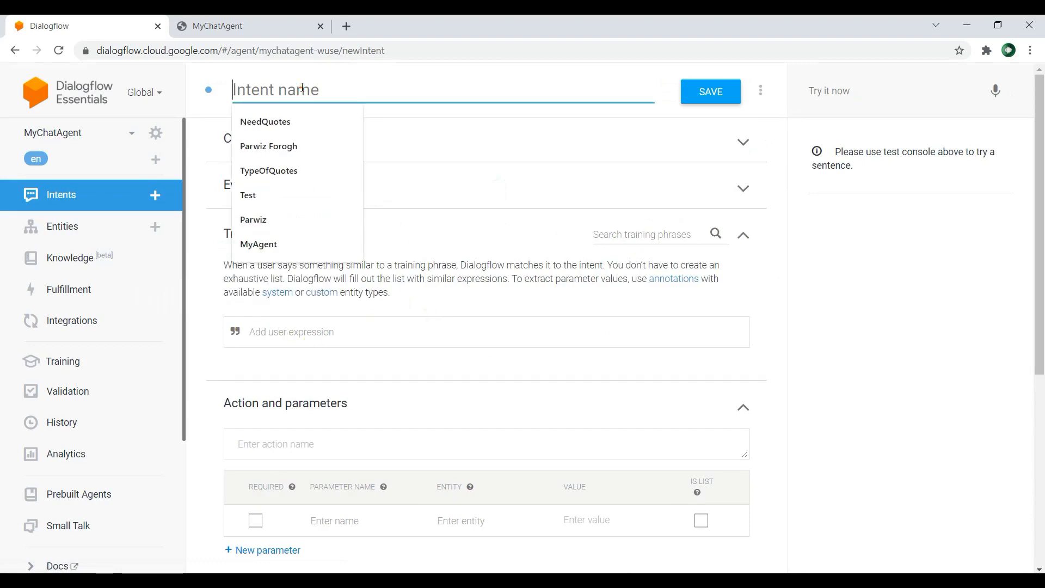
type("Prog")
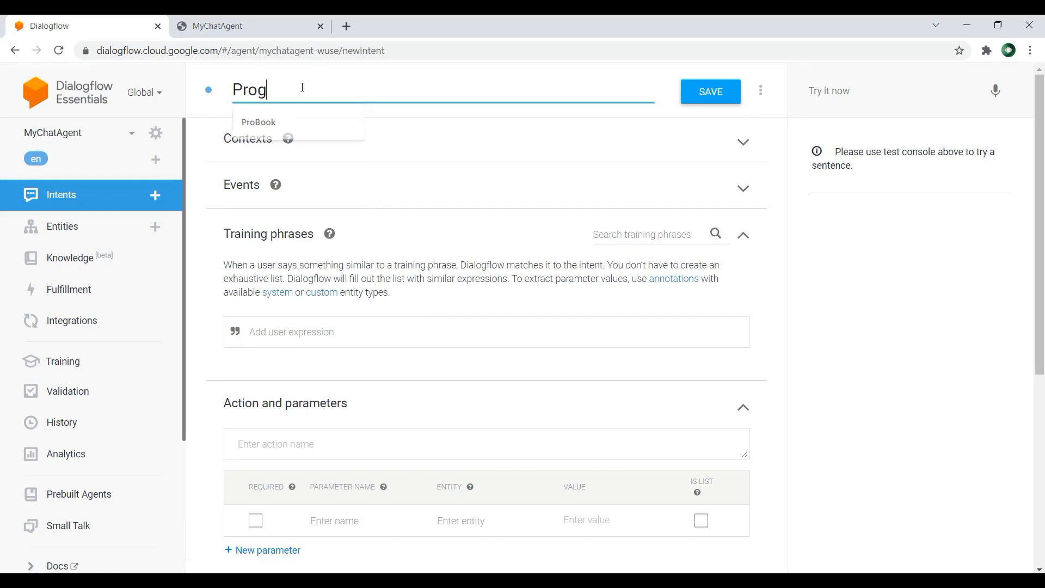
type("rammi")
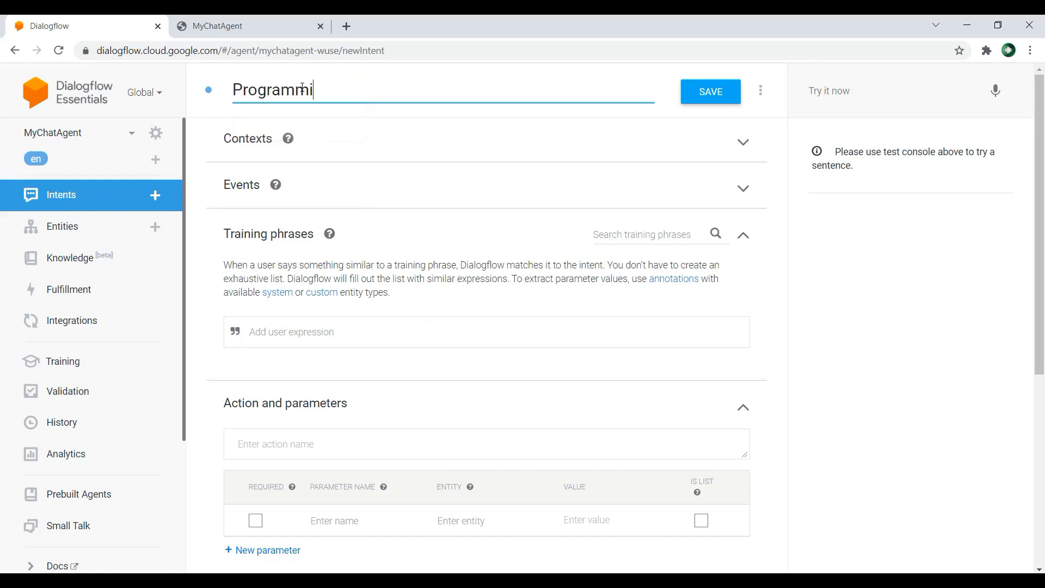
type("ngBooks")
left_click(716, 96)
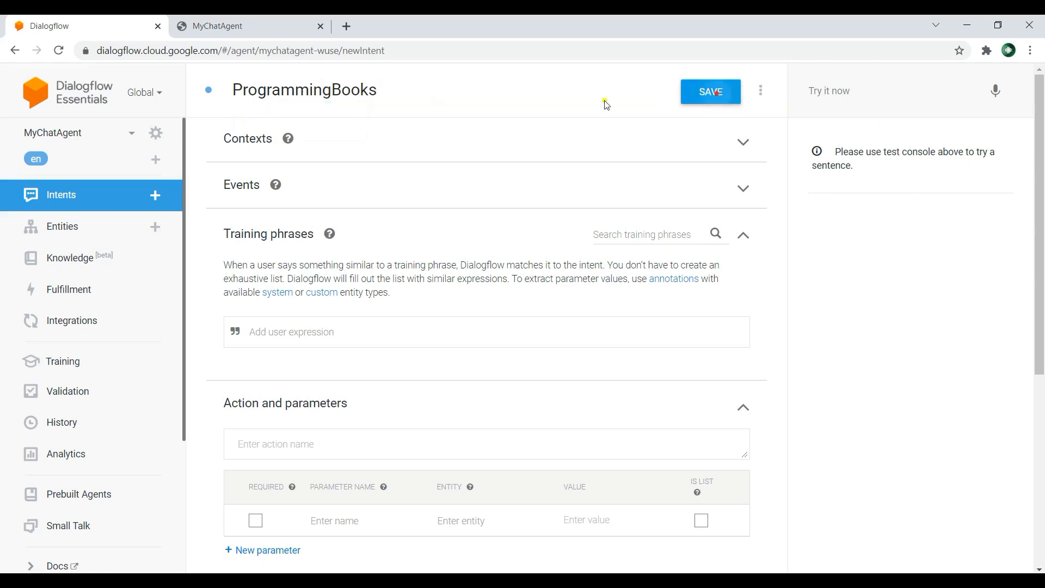
Step: Add the training phrase "I want a programming book" to the ProgrammingBooks intent
scroll(332, 275, "down", 1)
scroll(331, 275, "down", 2)
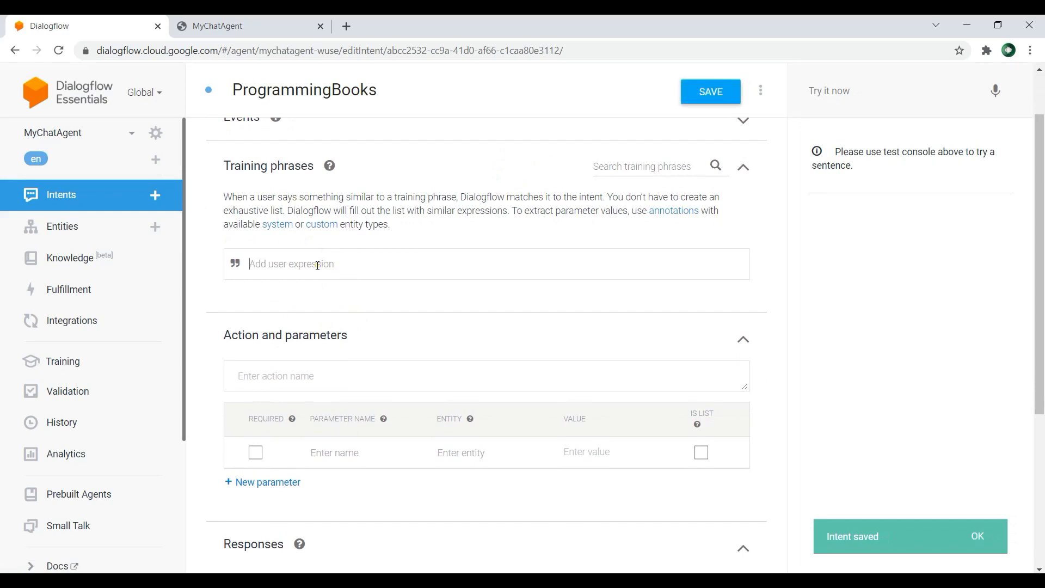
type("I want a programm")
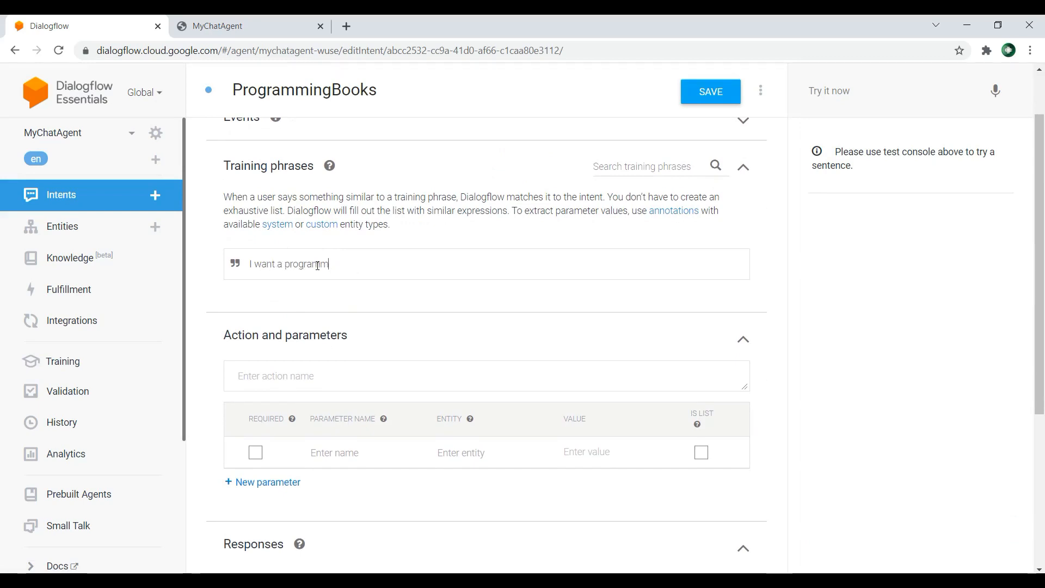
type("ing book")
key("Return")
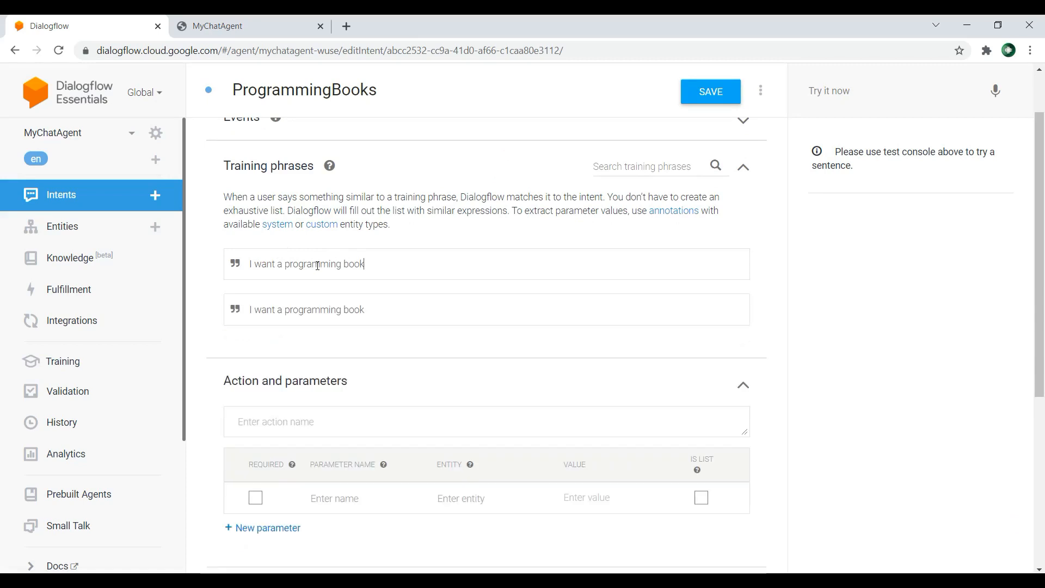
Step: Add the text response "Are you sure you want a programming book ?" to ProgrammingBooks and save the intent
scroll(561, 268, "down", 5)
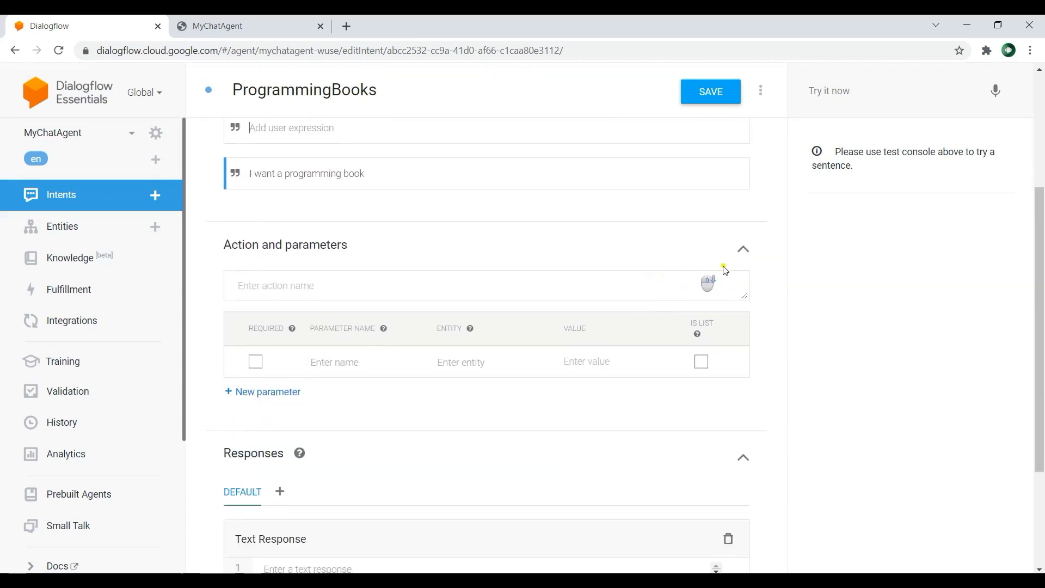
scroll(515, 267, "down", 1)
left_click(345, 402)
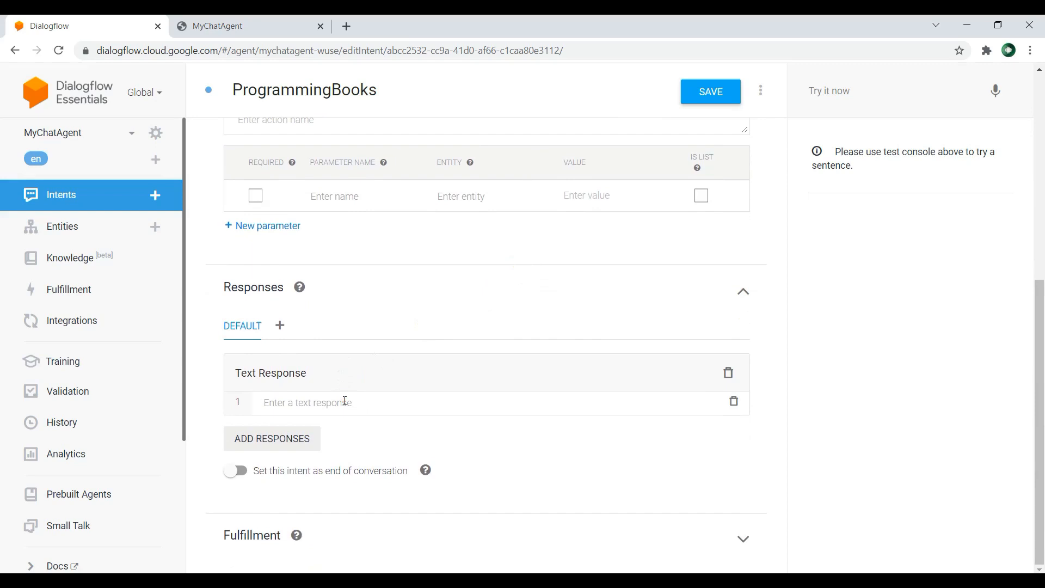
type("Are you")
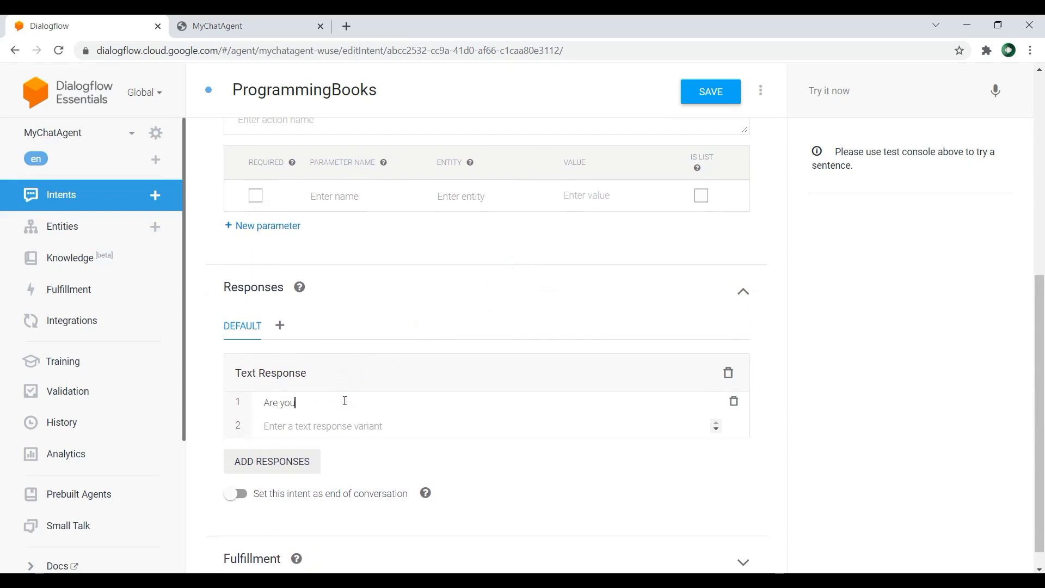
type(" sure you want a programming book ?")
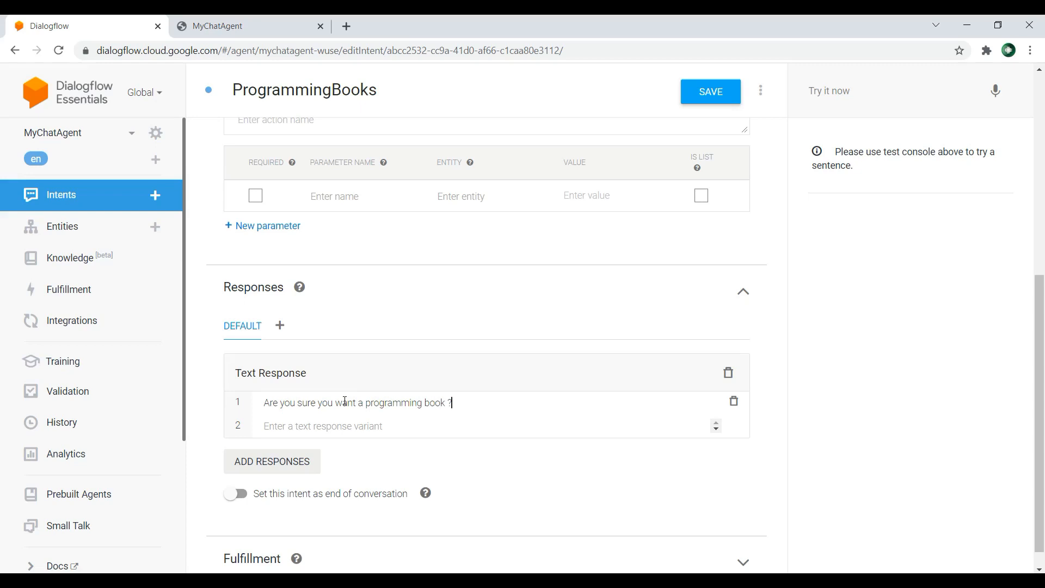
key("Return")
left_click(706, 96)
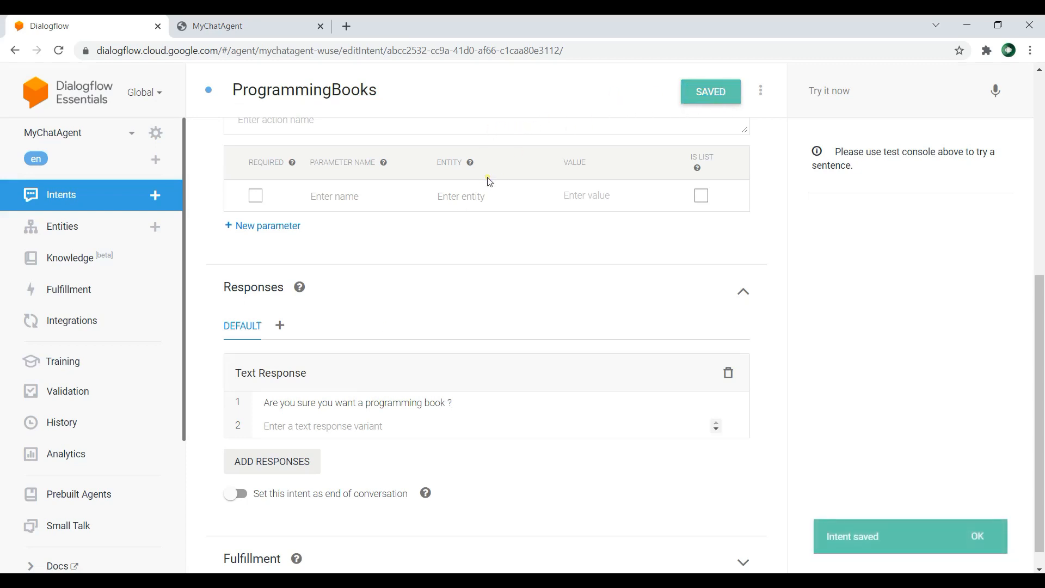
Step: Reload the MyChatAgent web demo and send the test messages "i want a programming book" and "yes"
left_click(245, 26)
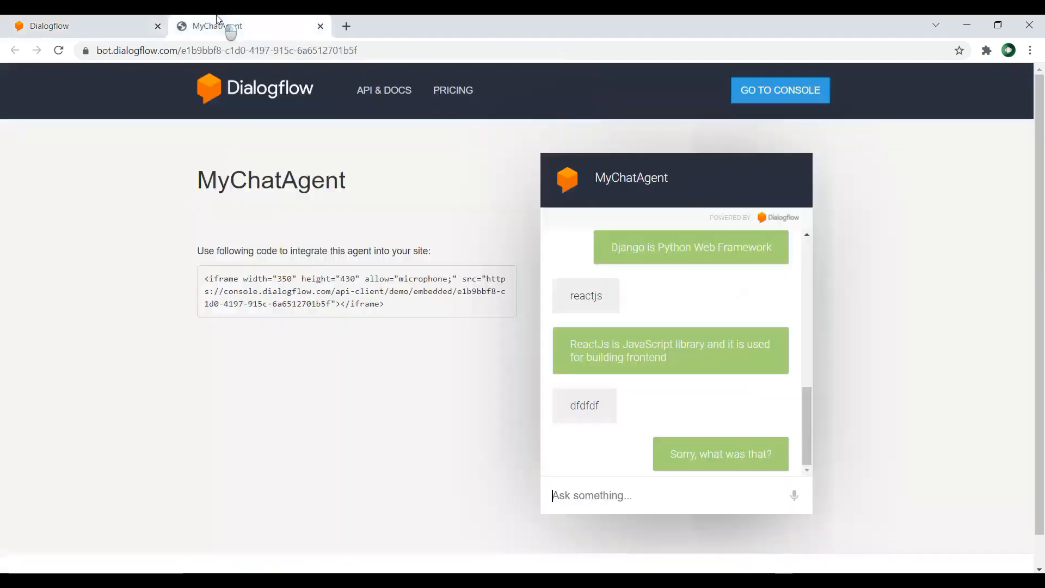
left_click(59, 50)
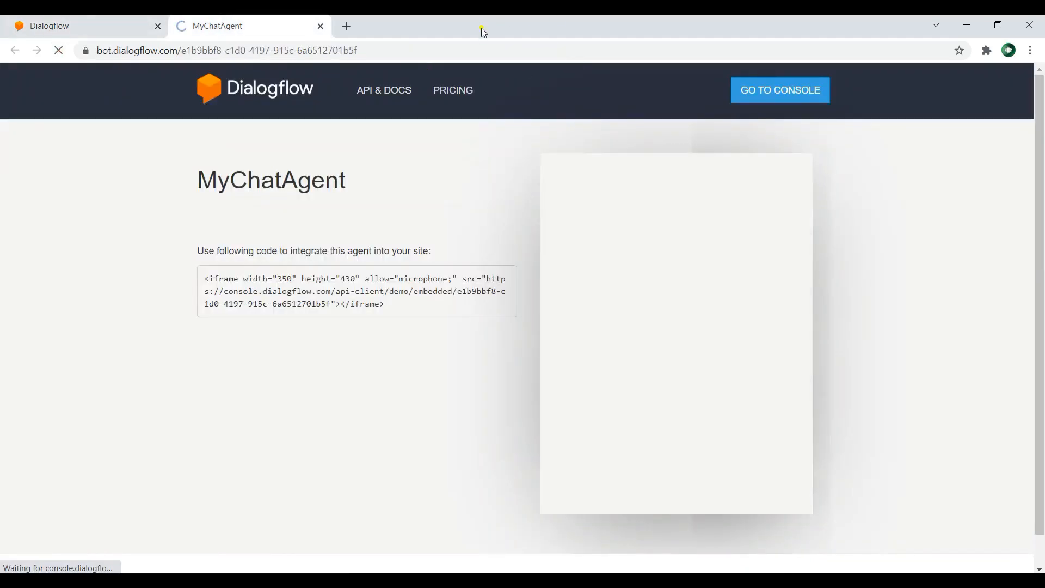
left_click(94, 25)
scroll(443, 350, "up", 4)
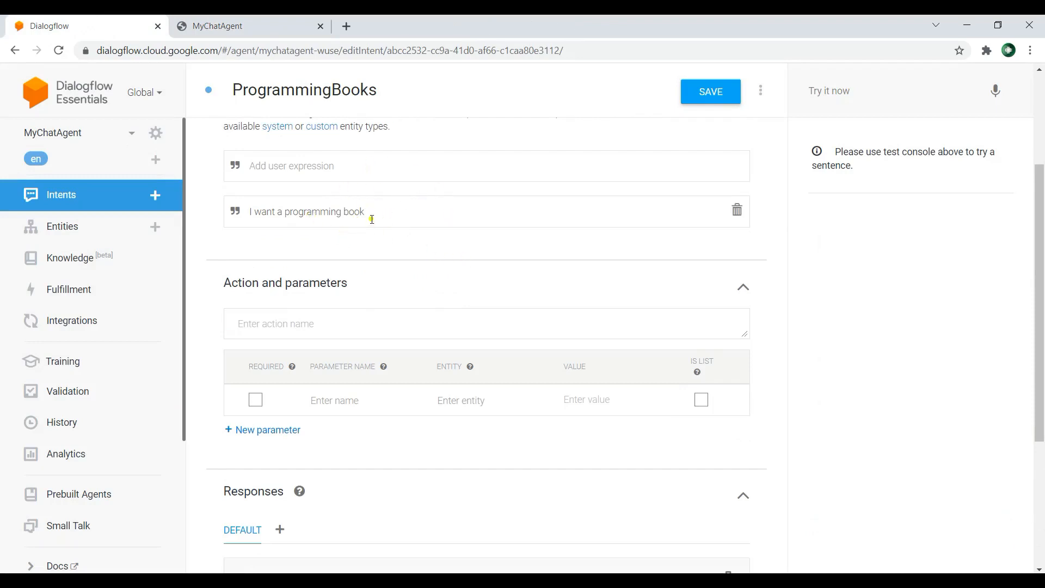
left_click(247, 25)
left_click(623, 497)
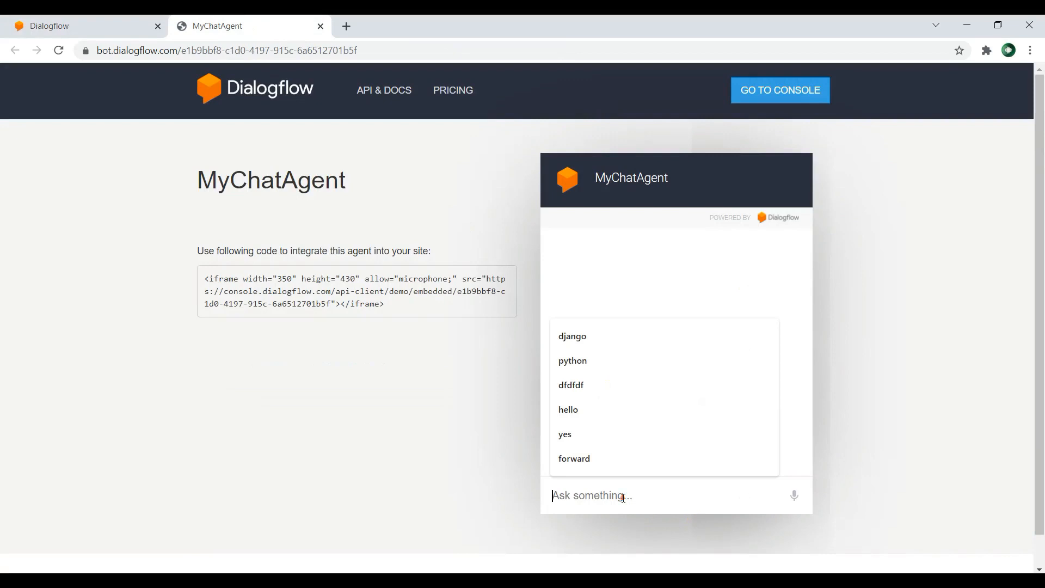
type("i want a programming book")
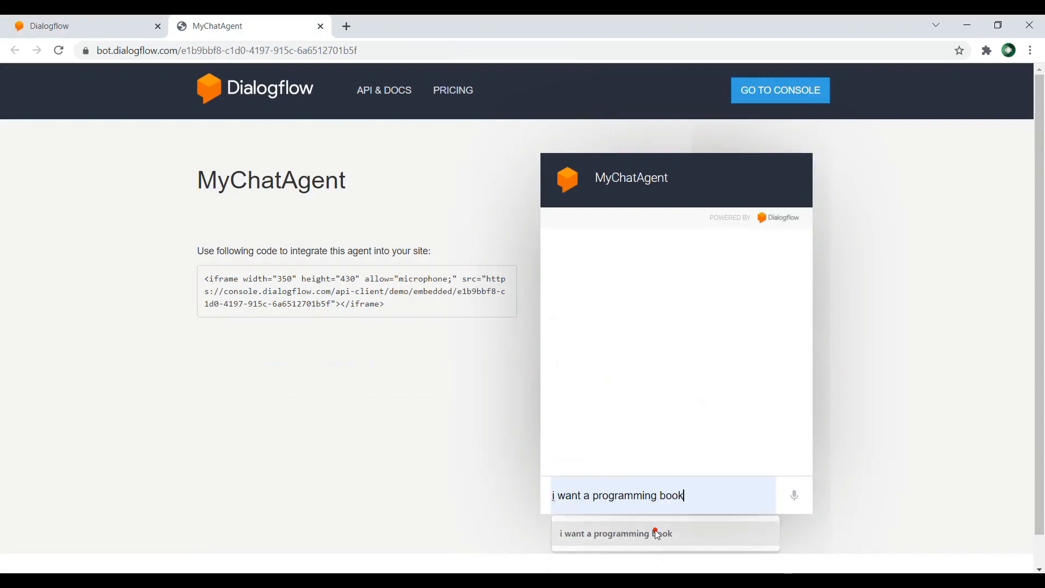
left_click(660, 532)
key("Return")
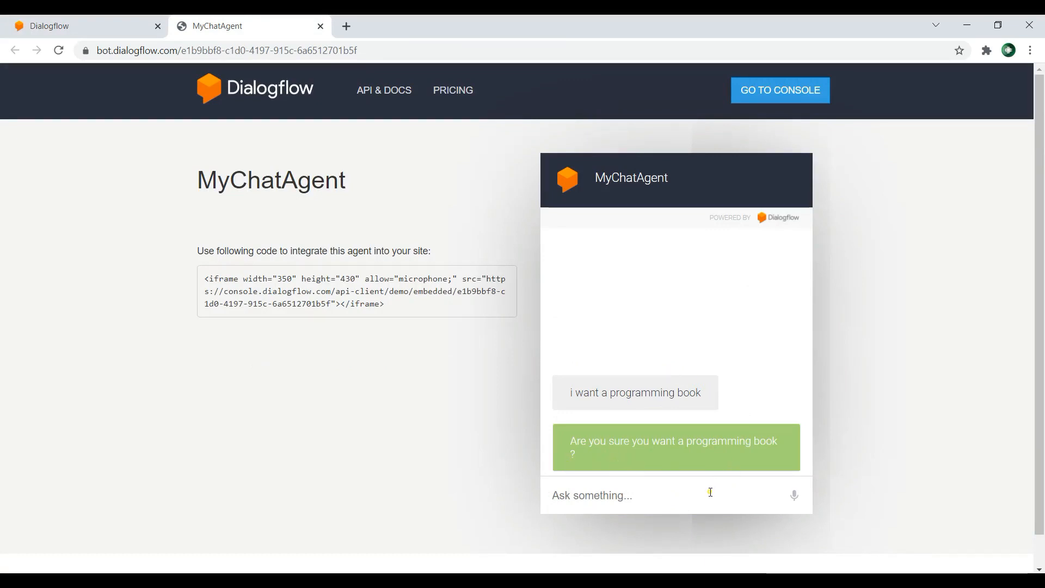
type("yes")
key("Return")
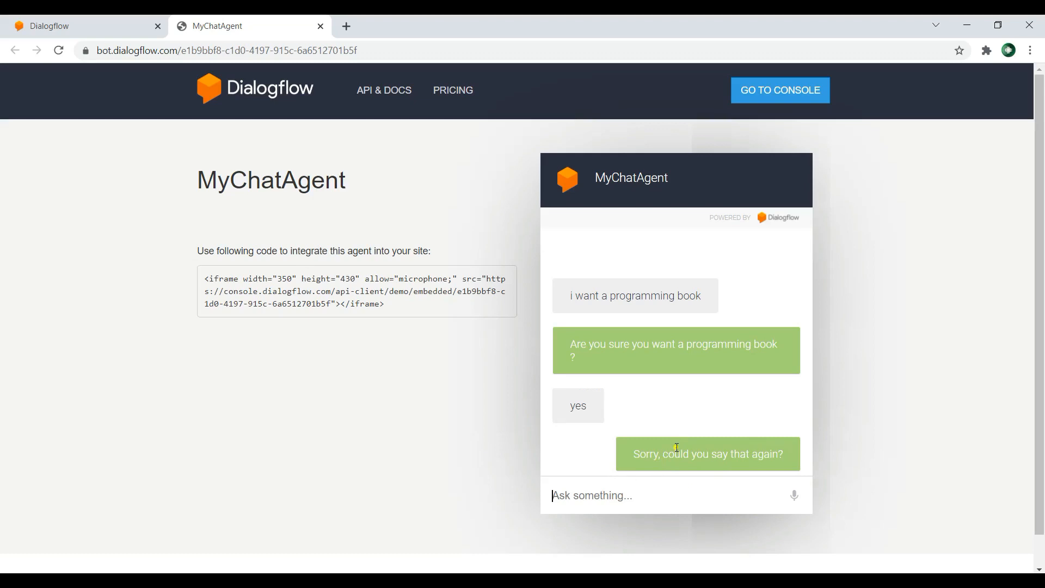
Step: Add a "yes" follow-up intent to the ProgrammingBooks intent in the Dialogflow console and open it
left_click(60, 24)
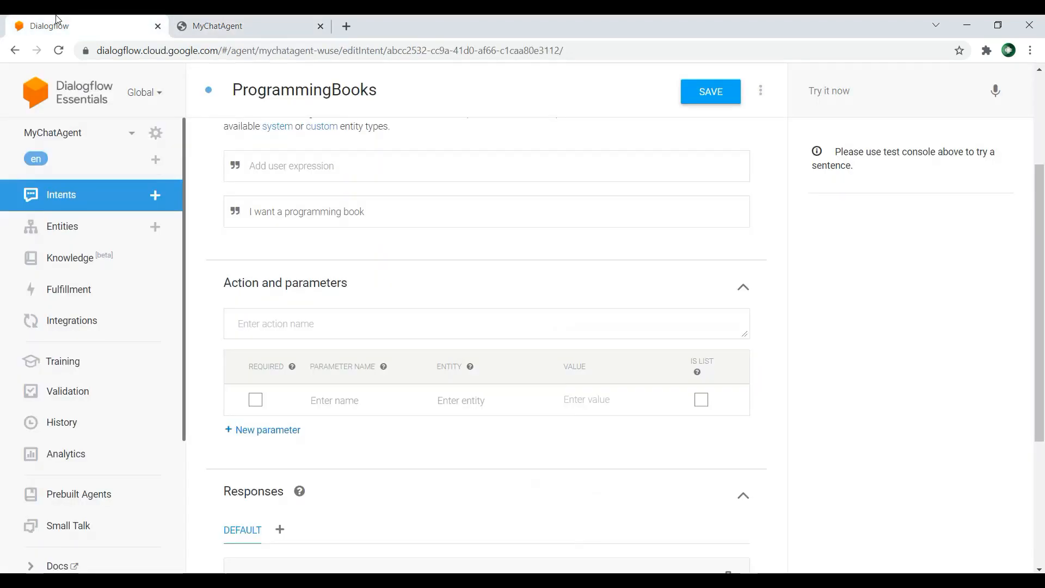
left_click(86, 195)
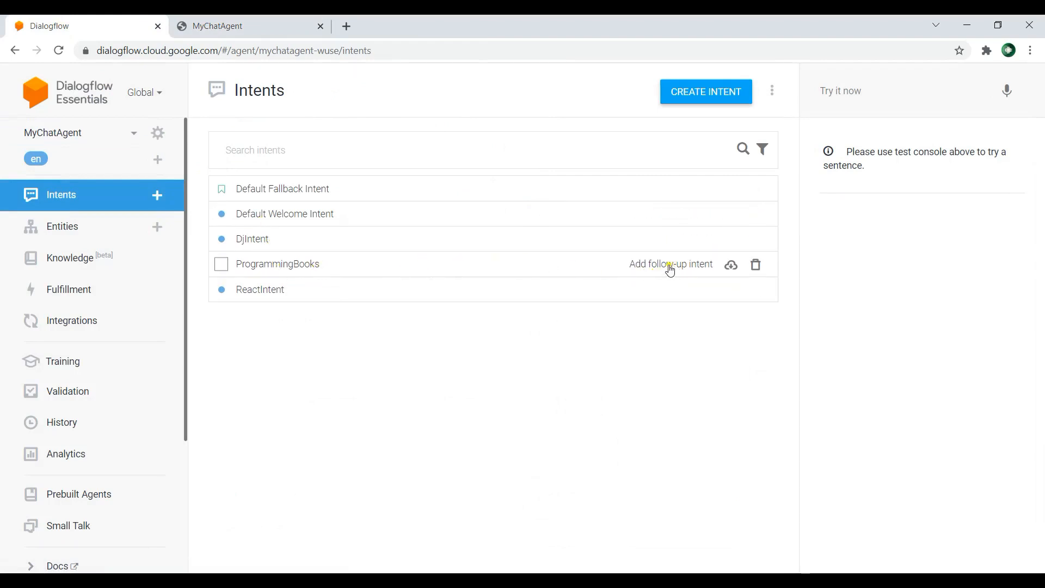
left_click(675, 270)
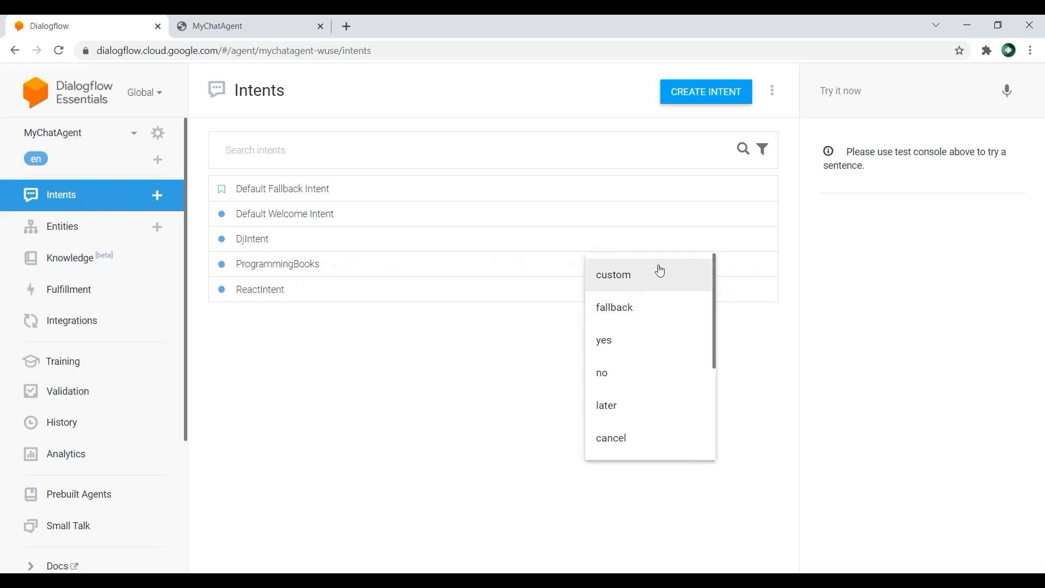
left_click(622, 342)
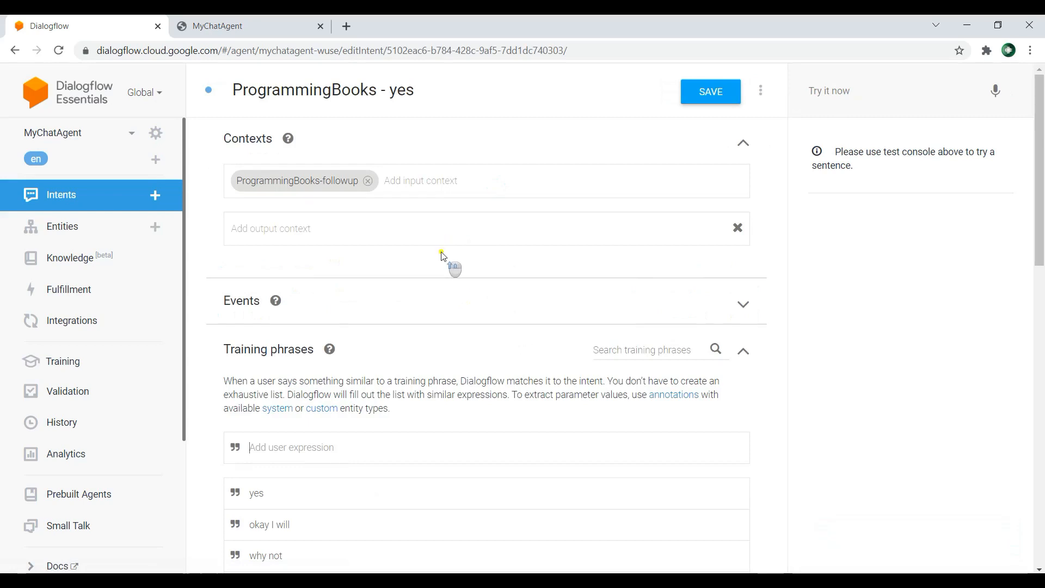
Step: Add the text response "Ok i will give you a book" to the ProgrammingBooks - yes intent and save it
scroll(465, 261, "down", 3)
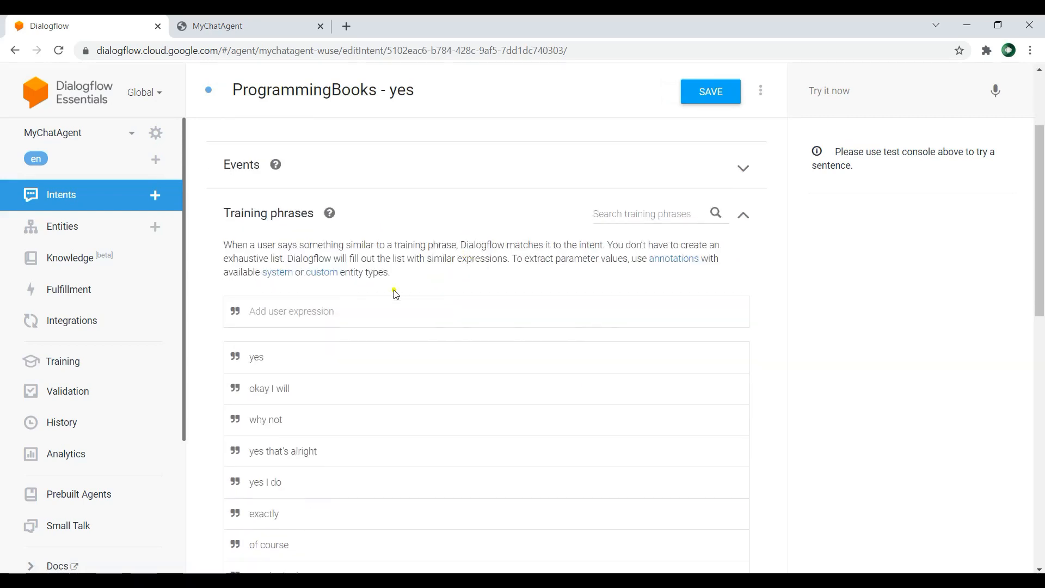
scroll(381, 297, "down", 2)
scroll(381, 305, "down", 2)
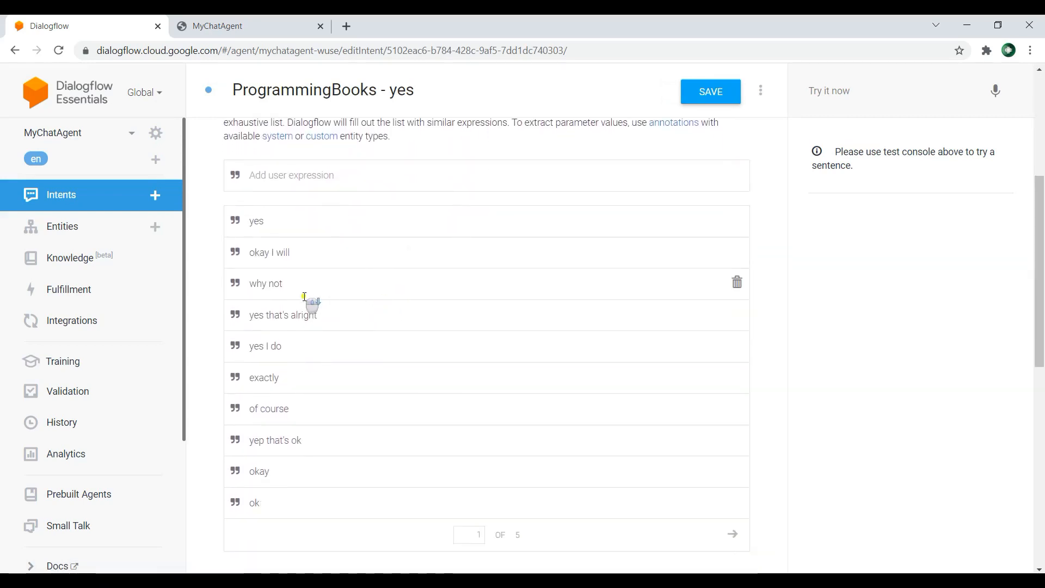
scroll(387, 321, "down", 4)
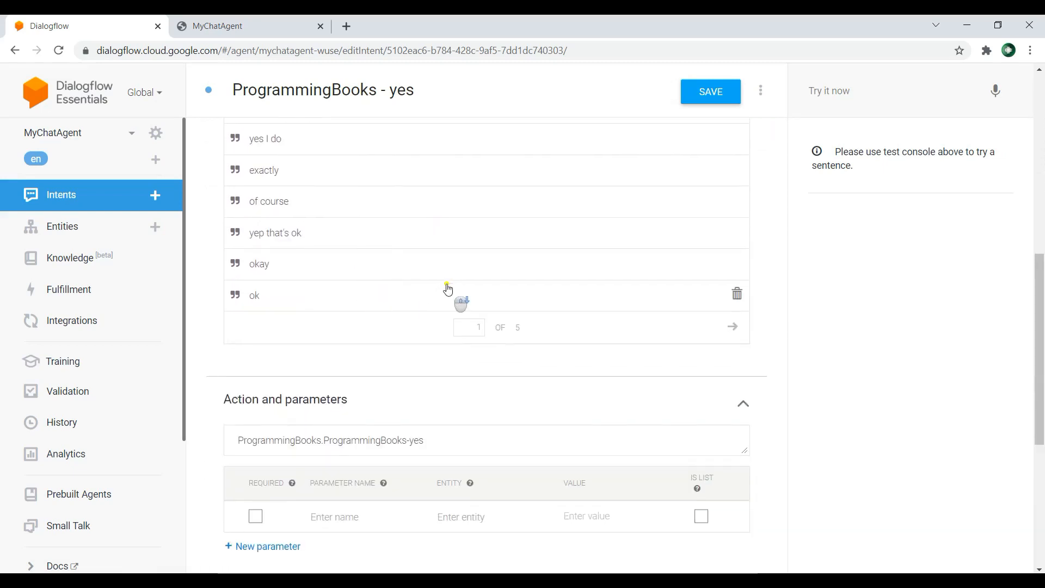
scroll(449, 289, "down", 2)
scroll(449, 286, "down", 3)
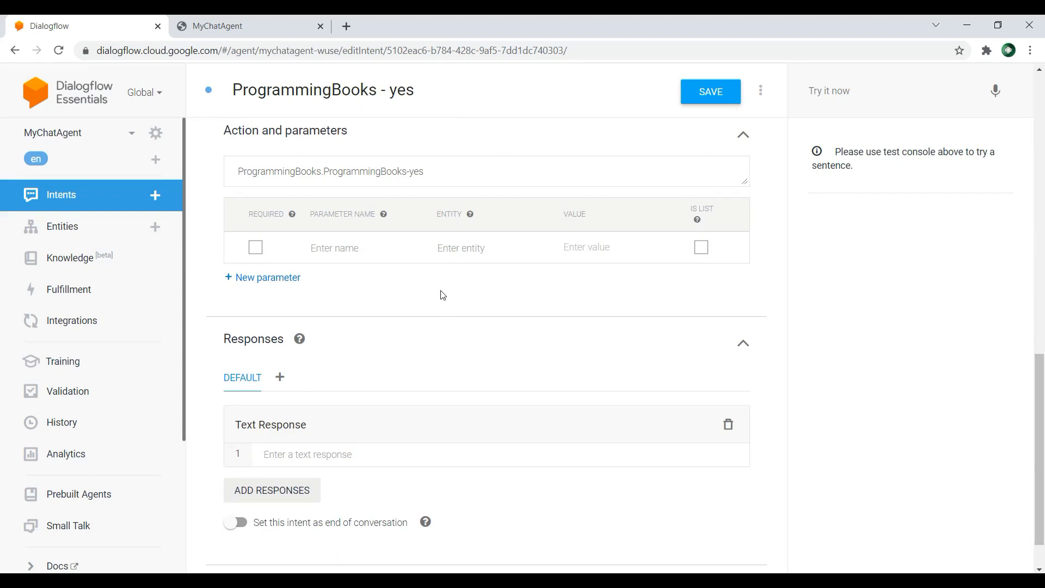
type("O")
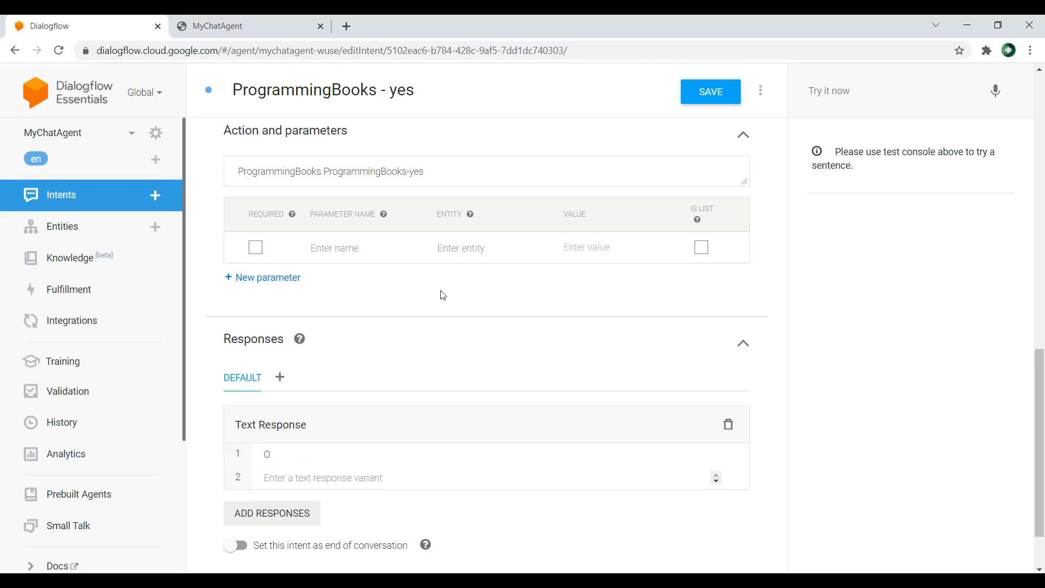
type("k w")
type(" w")
type("ill give you a book")
key("Return")
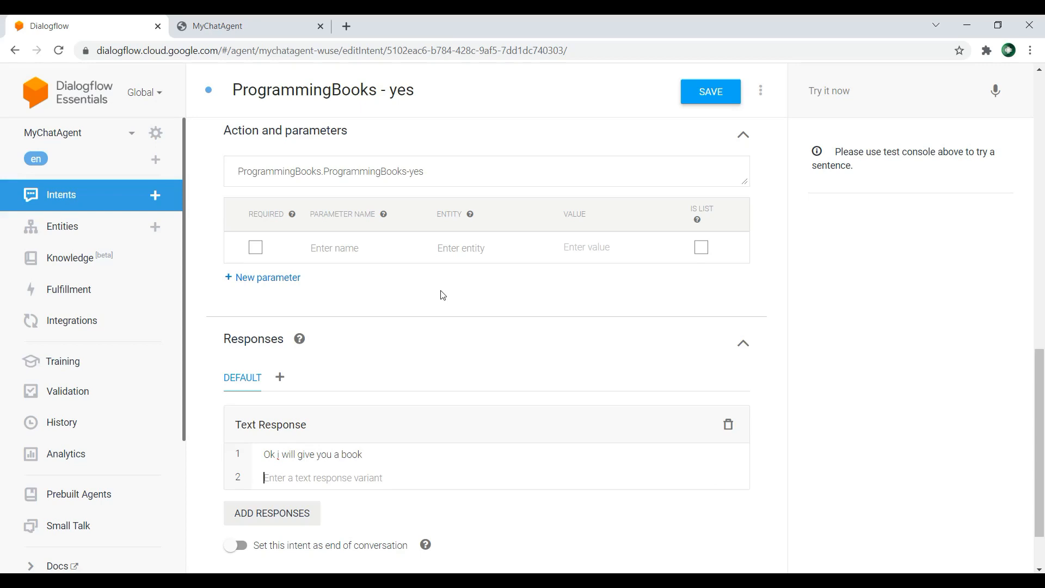
left_click(689, 90)
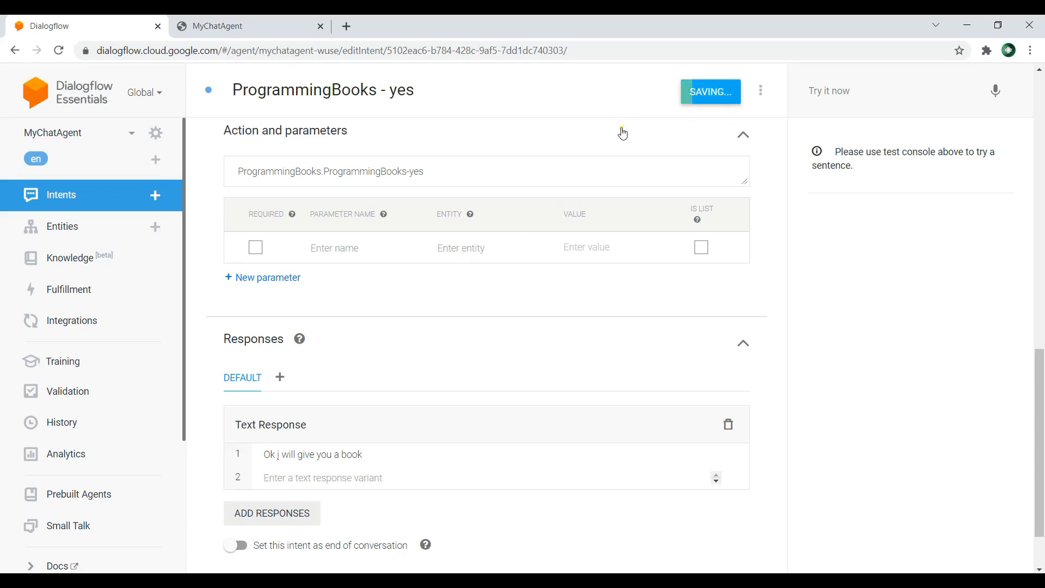
Step: Reload the MyChatAgent web demo and send the greeting "hello" to the agent
left_click(258, 20)
left_click(59, 50)
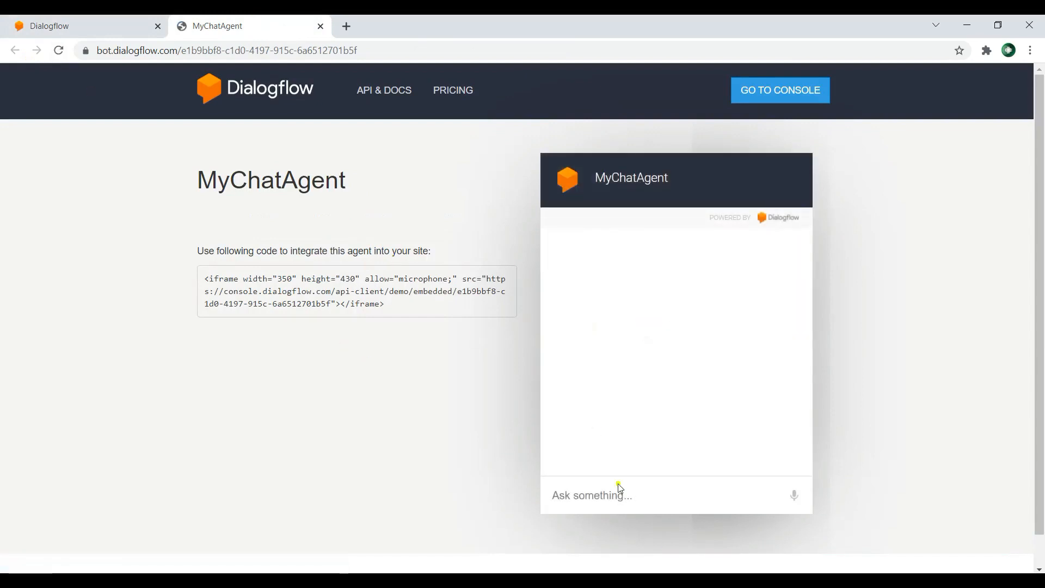
left_click(635, 496)
type("i")
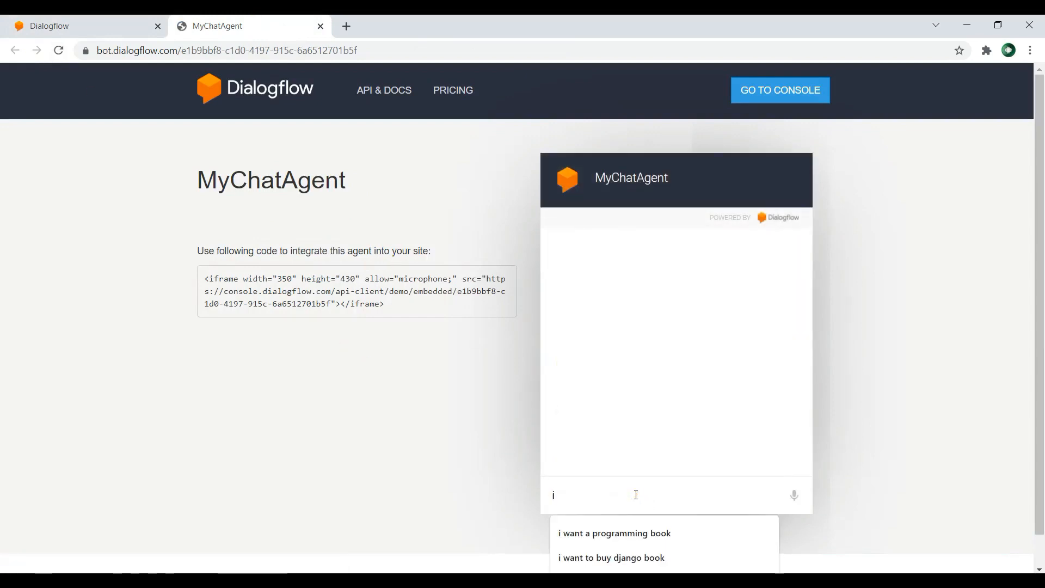
key("BackSpace")
type("hello")
key("Return")
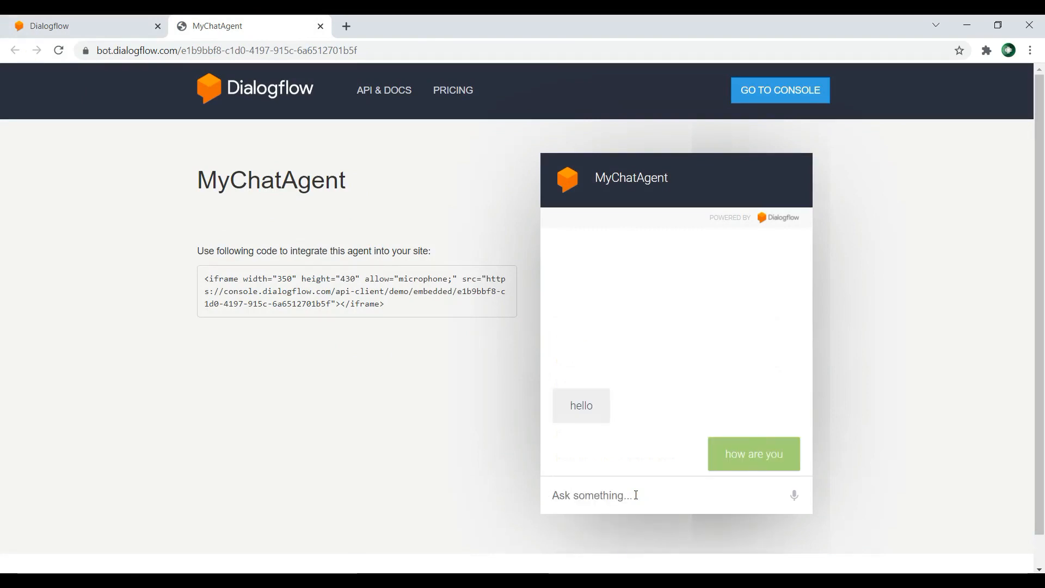
Step: Request a book with "i want a programming book" in the demo chat and answer the agent's question with "yes"
type("i")
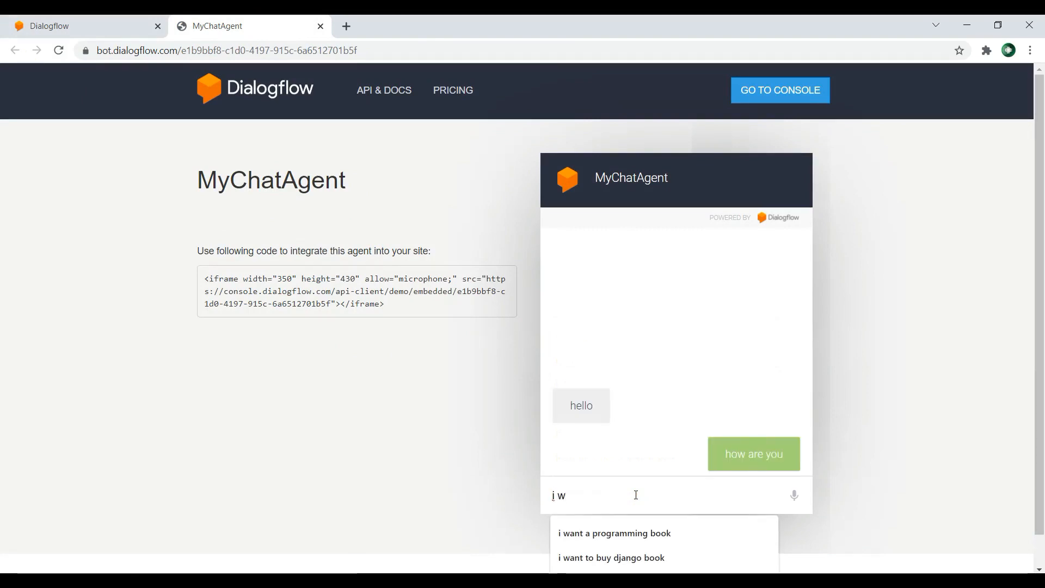
type(" w")
key("Down")
key("Return")
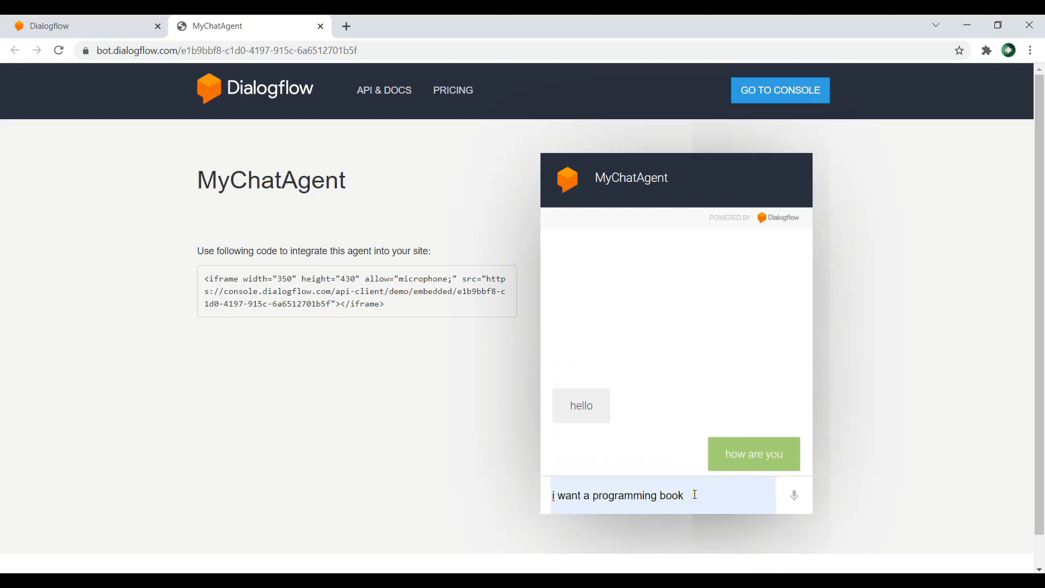
key("Return")
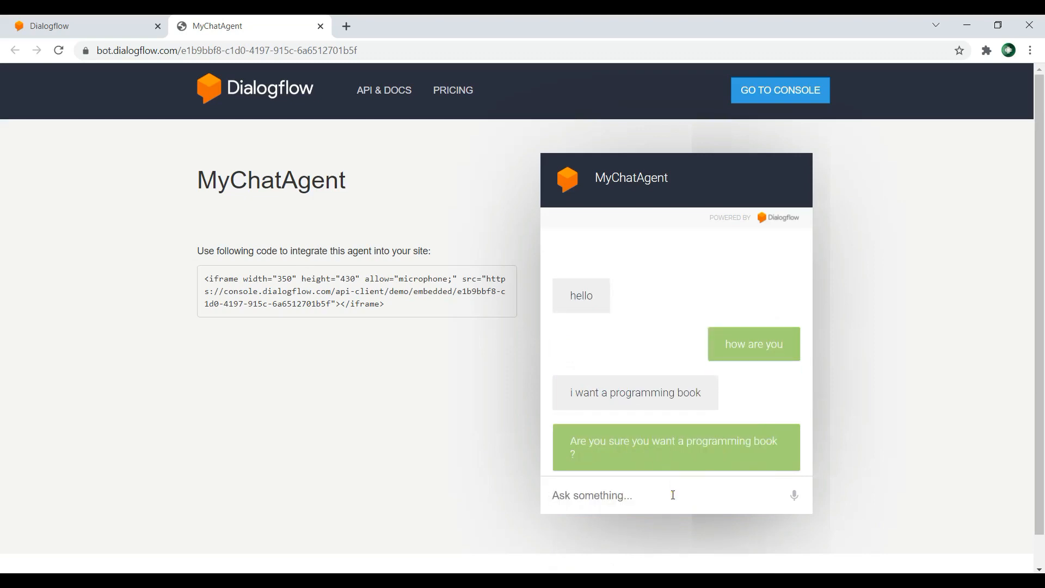
type("yes")
key("Return")
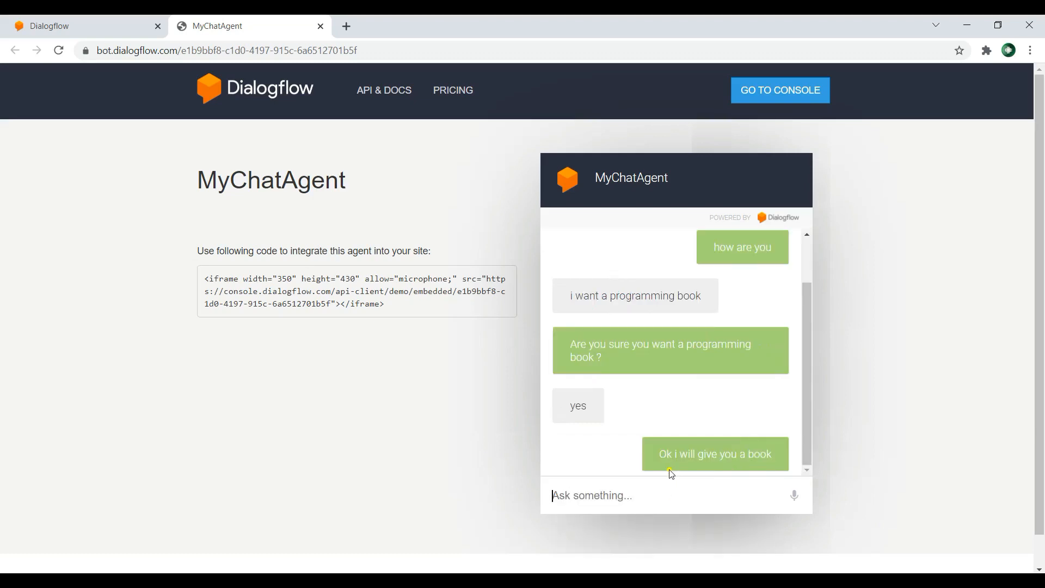
Step: Create a new intent named CancelBook in the Dialogflow console and save it
left_click(104, 22)
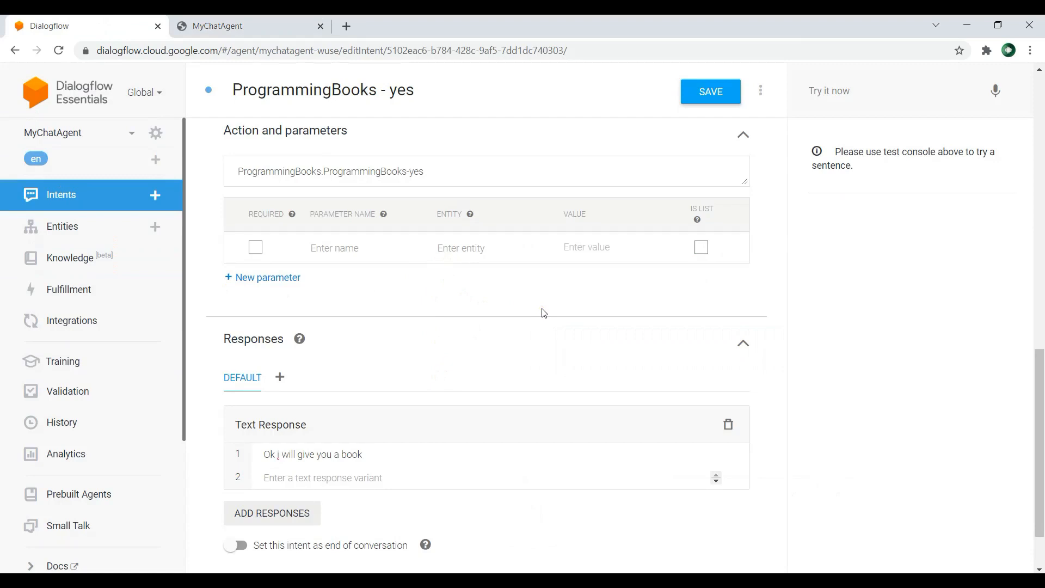
left_click(126, 195)
left_click(699, 106)
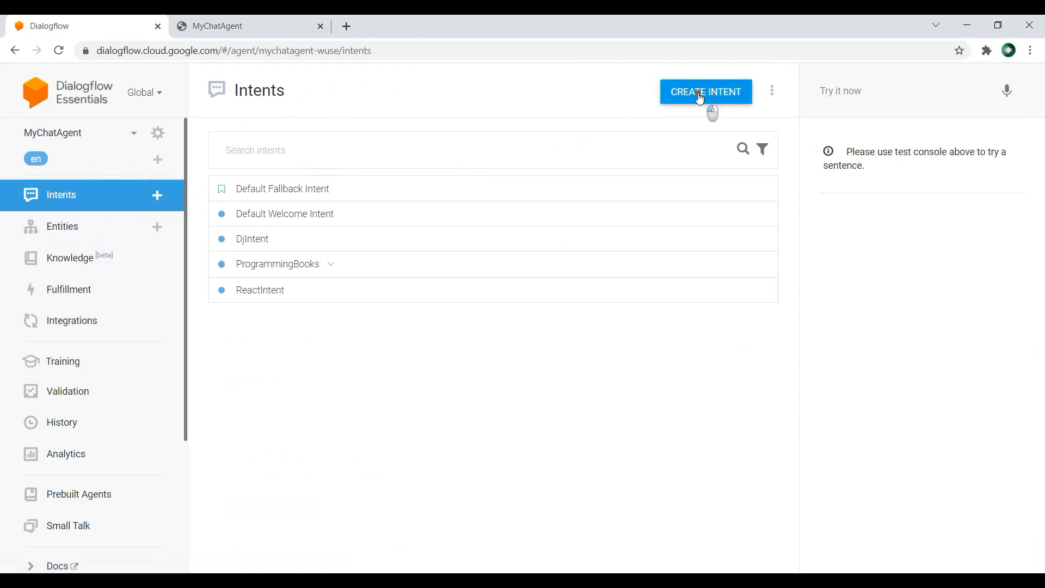
left_click(301, 91)
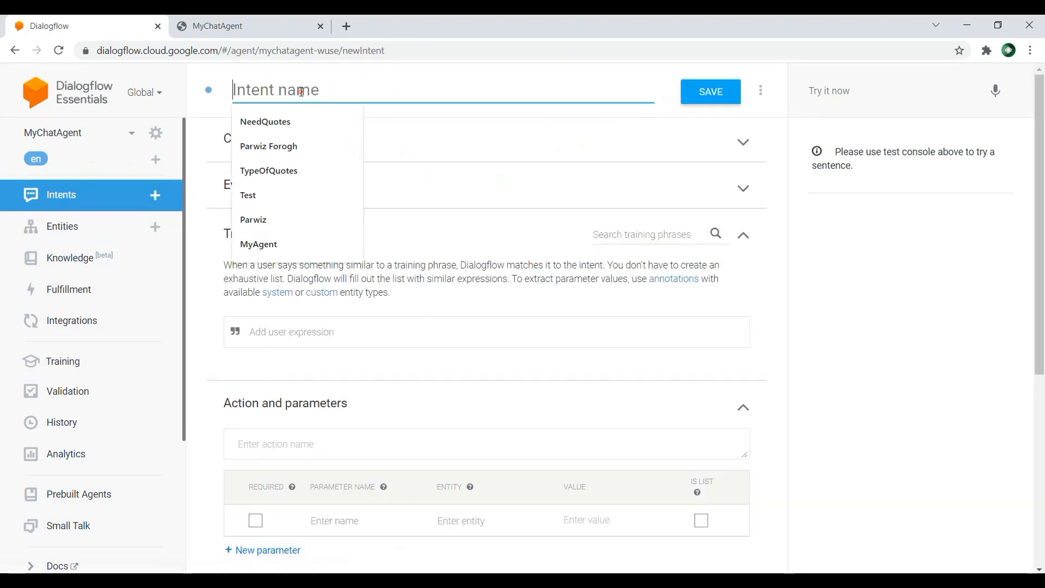
type("CancelBook")
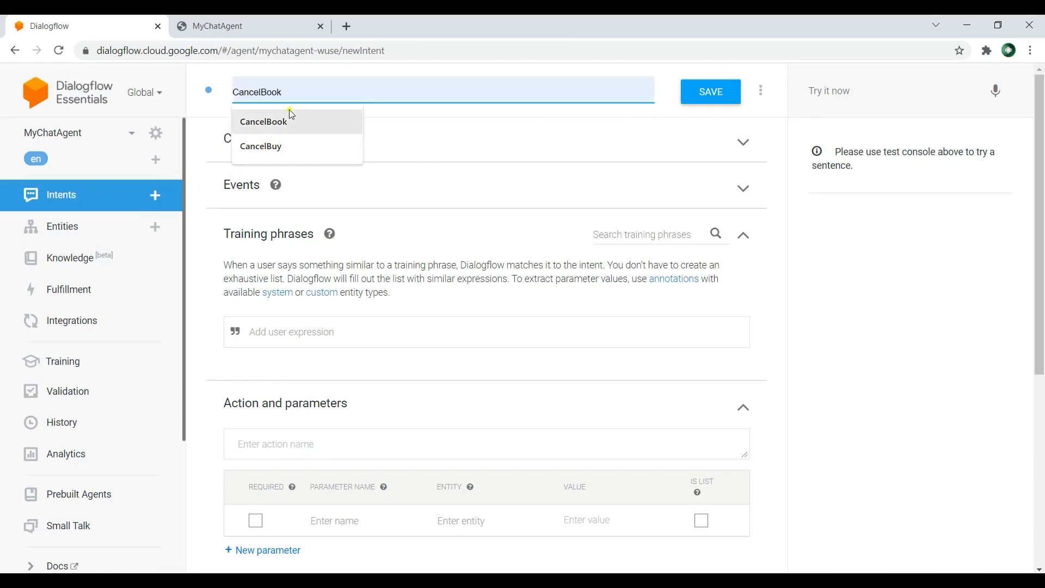
left_click(289, 119)
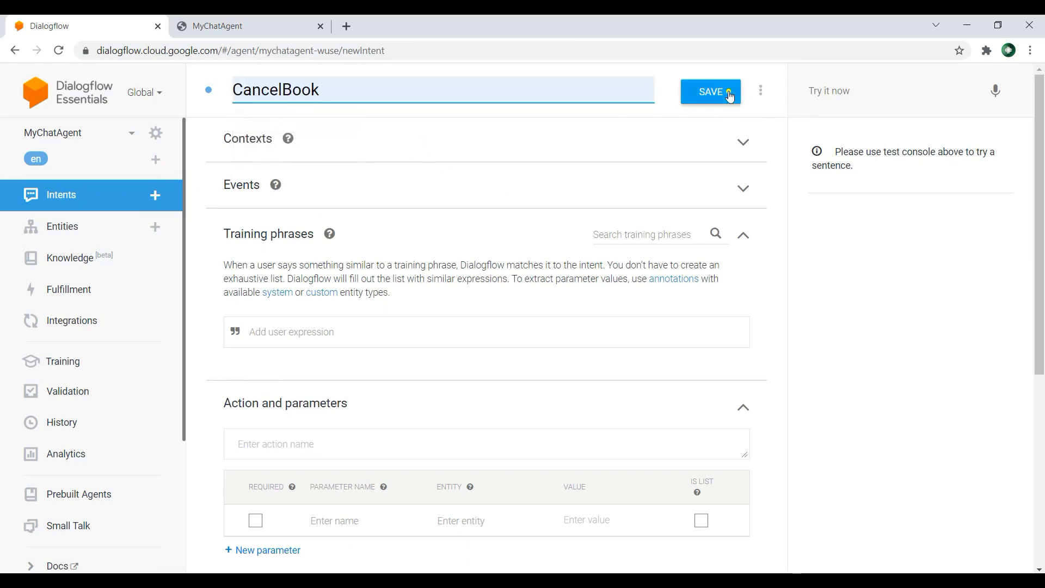
left_click(711, 91)
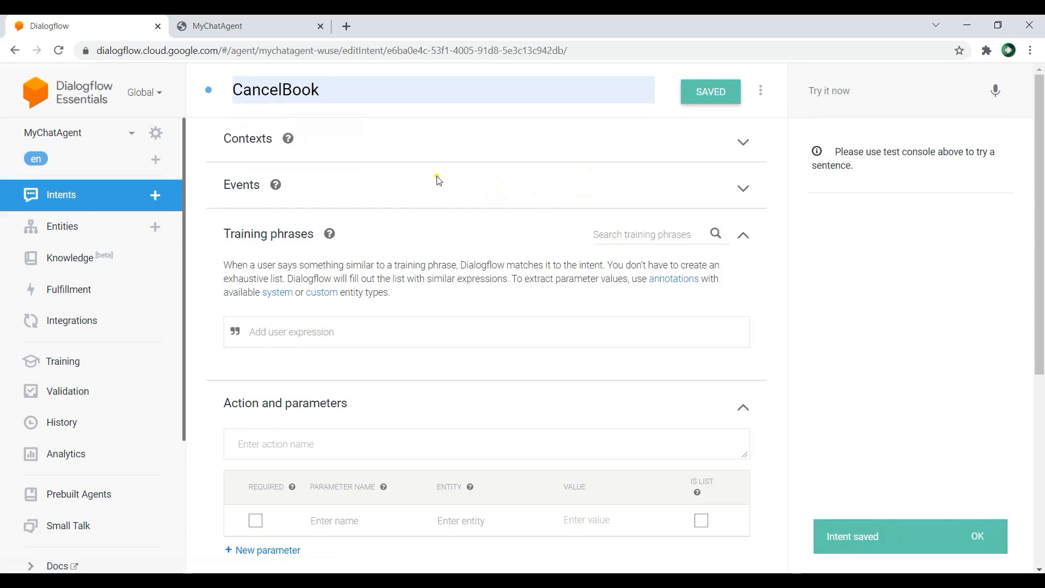
Step: Add the training phrase "i want to cancel the programming book" to the CancelBook intent
scroll(381, 245, "down", 1)
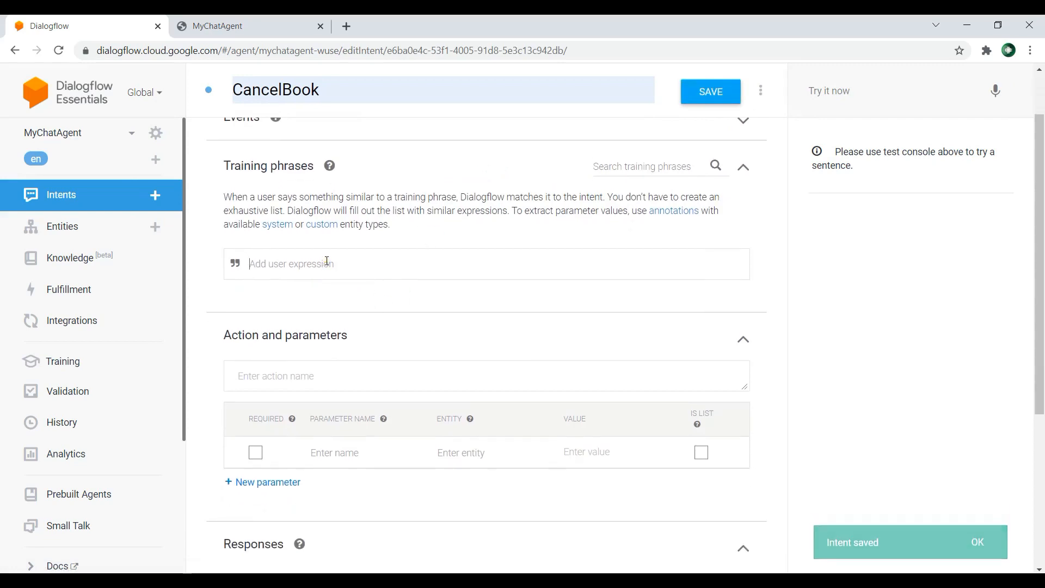
type("i want to can")
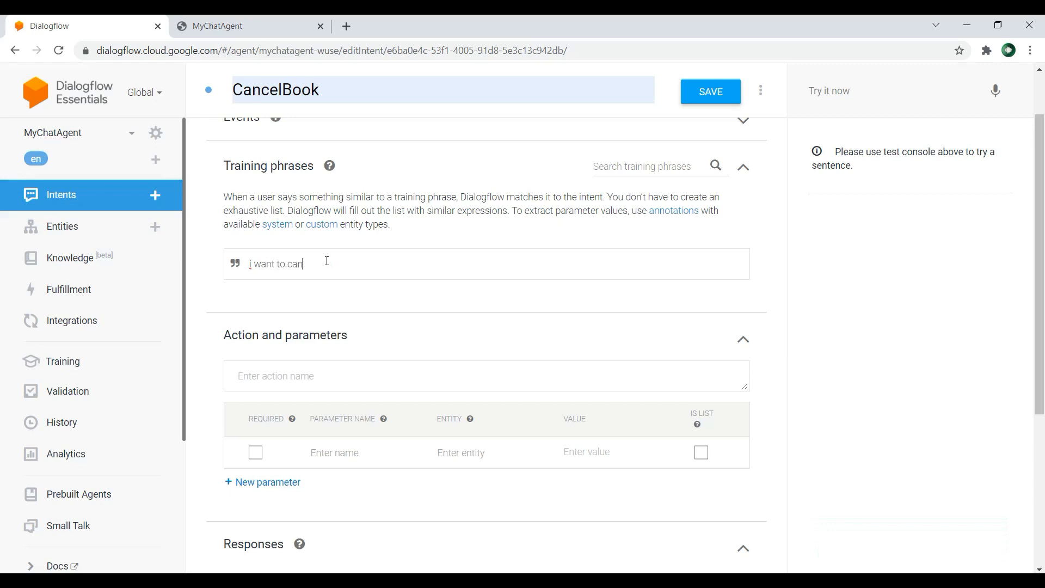
type("cel the programming book")
key("Return")
Step: Add the text response "Are you sure to cancel the programming book ?" to the CancelBook intent and save it
scroll(392, 264, "down", 5)
left_click(363, 436)
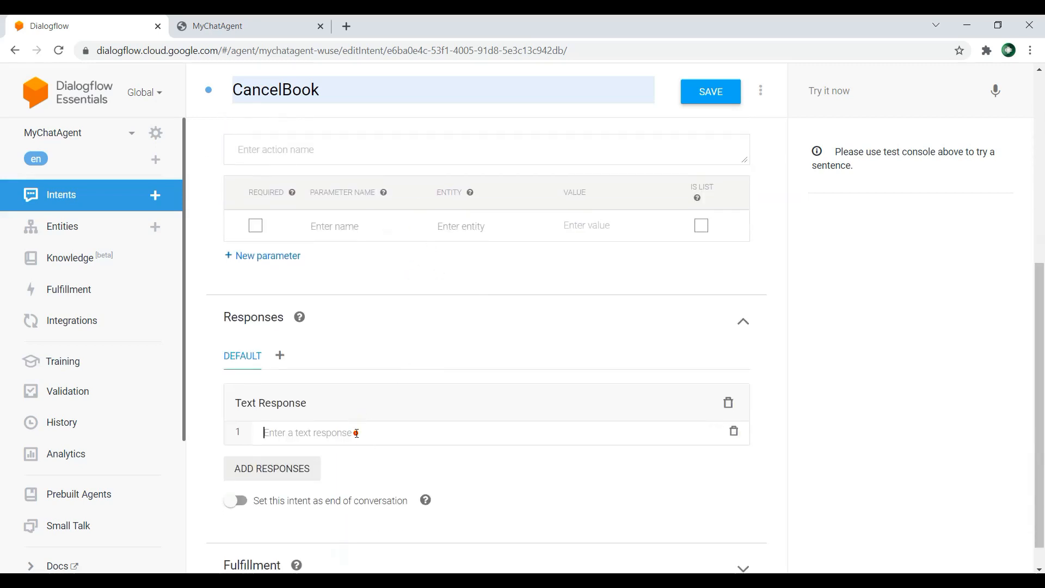
type("Are")
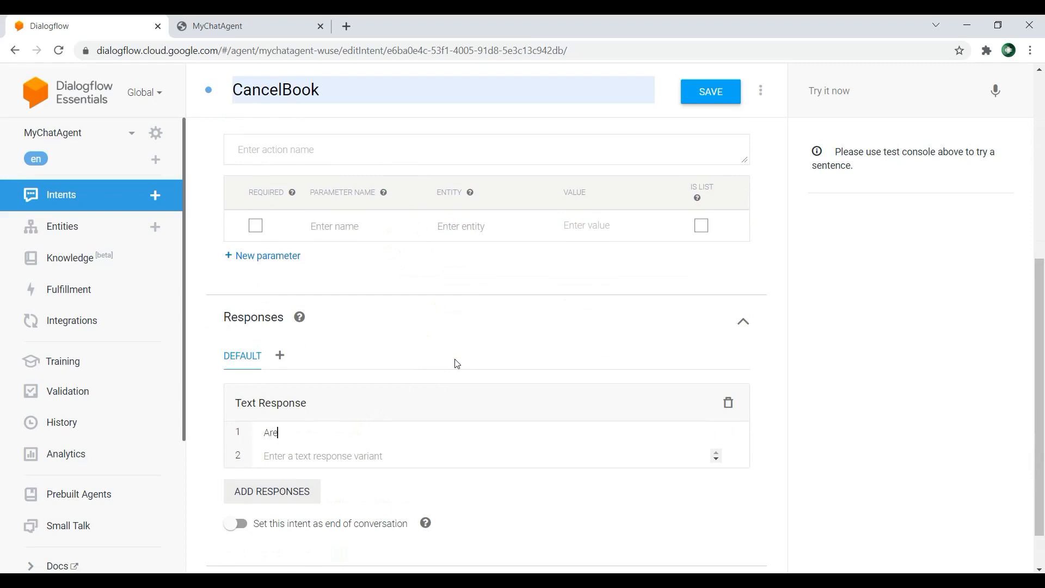
type(" you sure to cancel the programming boo")
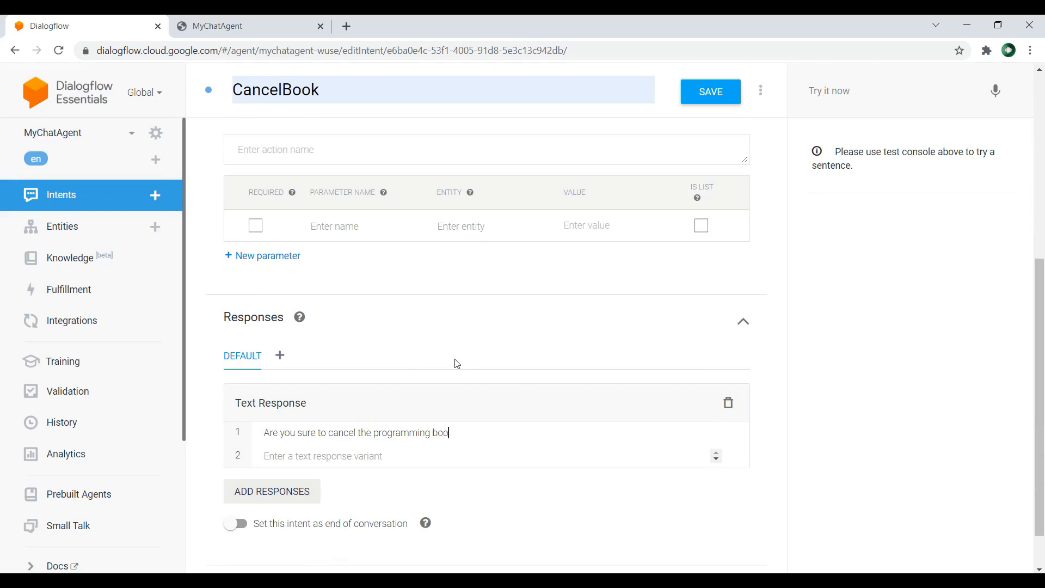
type("k ?")
key("Return")
left_click(726, 97)
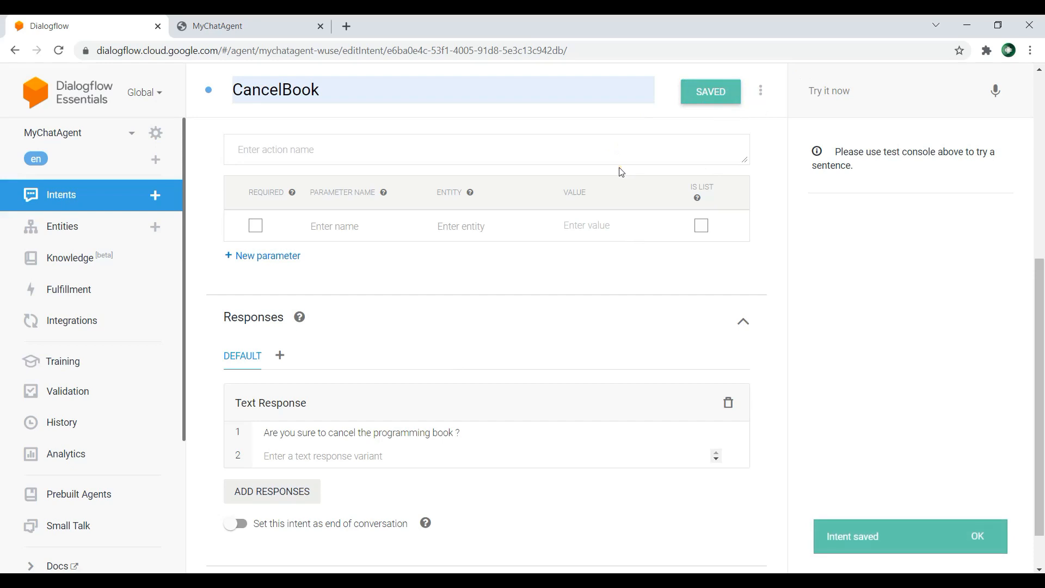
Step: Reload the MyChatAgent web demo and check the CancelBook training phrase in the Dialogflow console
left_click(233, 25)
left_click(59, 50)
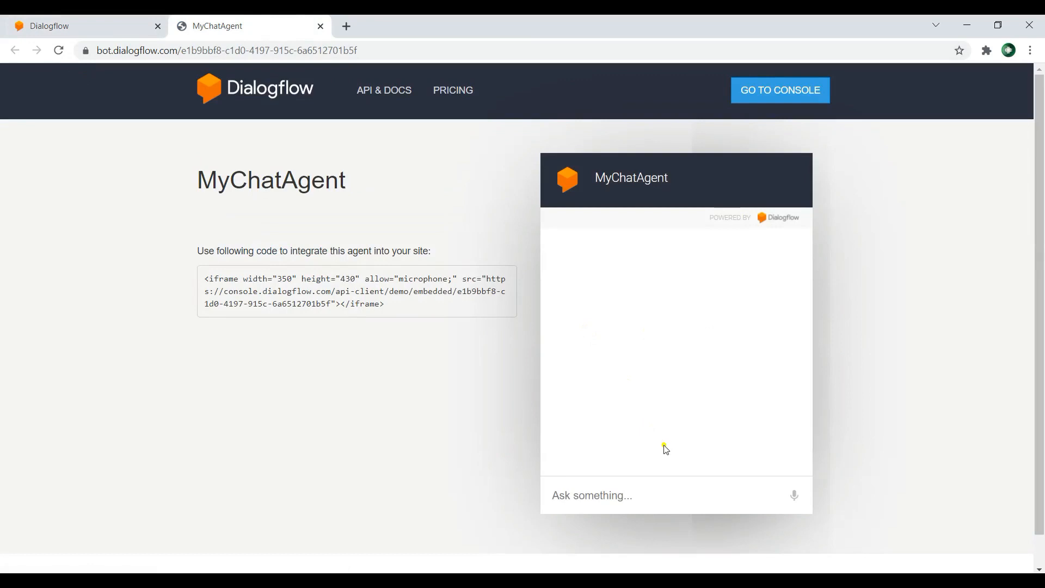
left_click(646, 492)
left_click(48, 24)
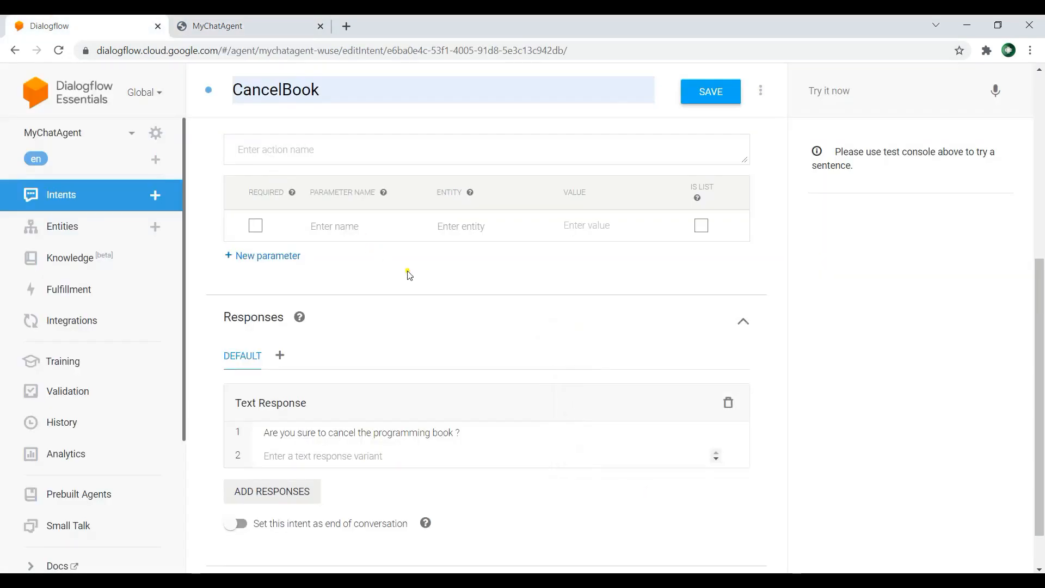
scroll(438, 319, "up", 4)
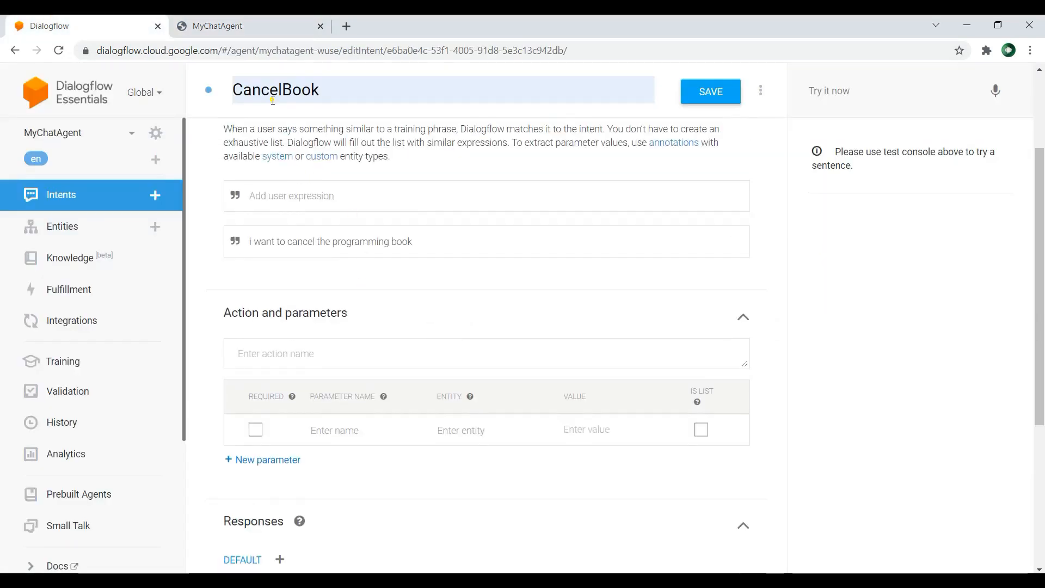
left_click(260, 27)
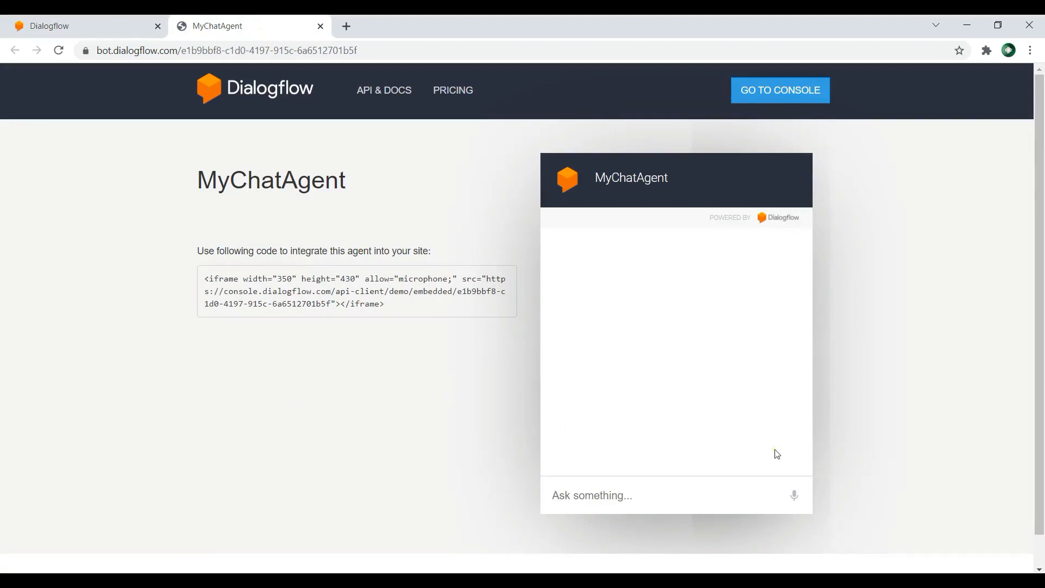
Step: Send "i want to cancel the programming book" in the demo chat and answer the agent's question with "yes"
type("i want to dancel the programming book")
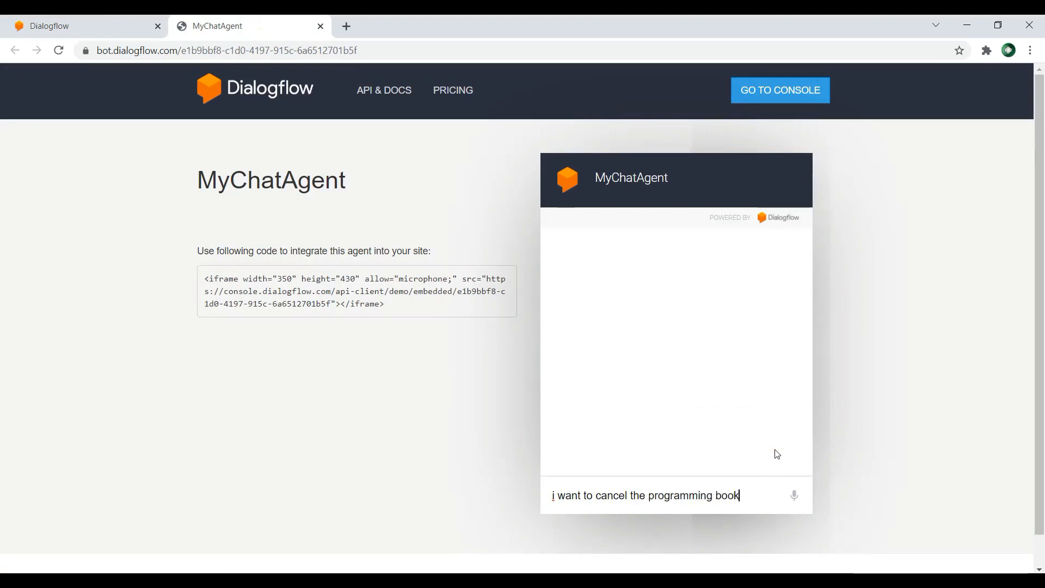
key("Return")
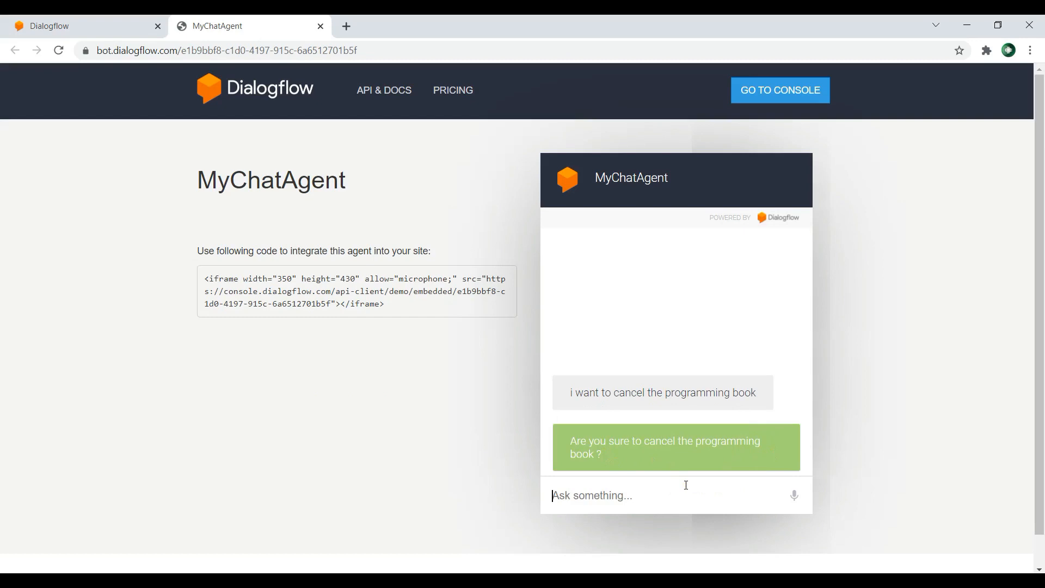
type("yes")
key("Return")
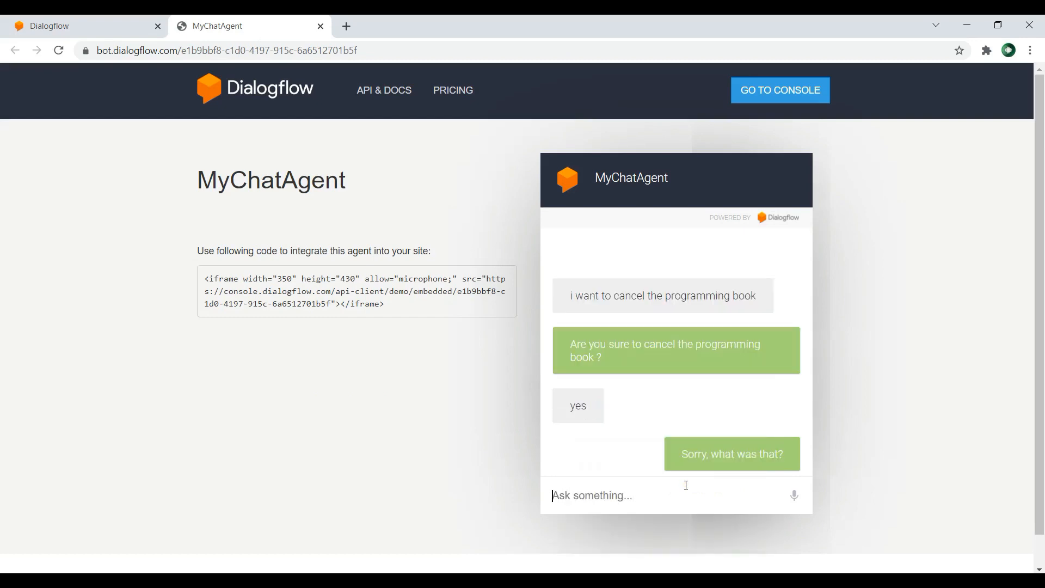
Step: Add a yes follow-up intent to CancelBook in the Dialogflow console's intent list
left_click(66, 24)
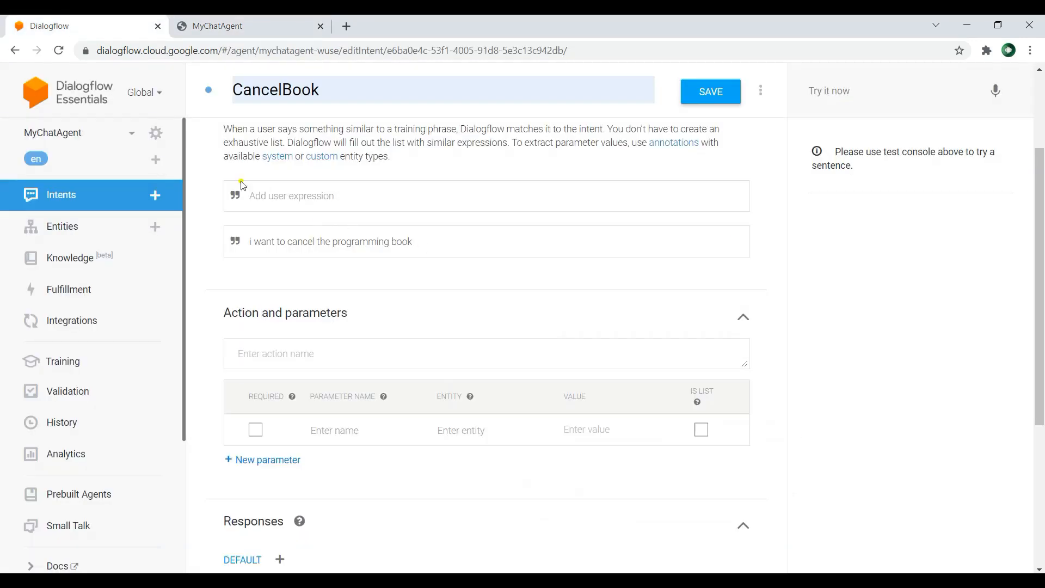
left_click(114, 194)
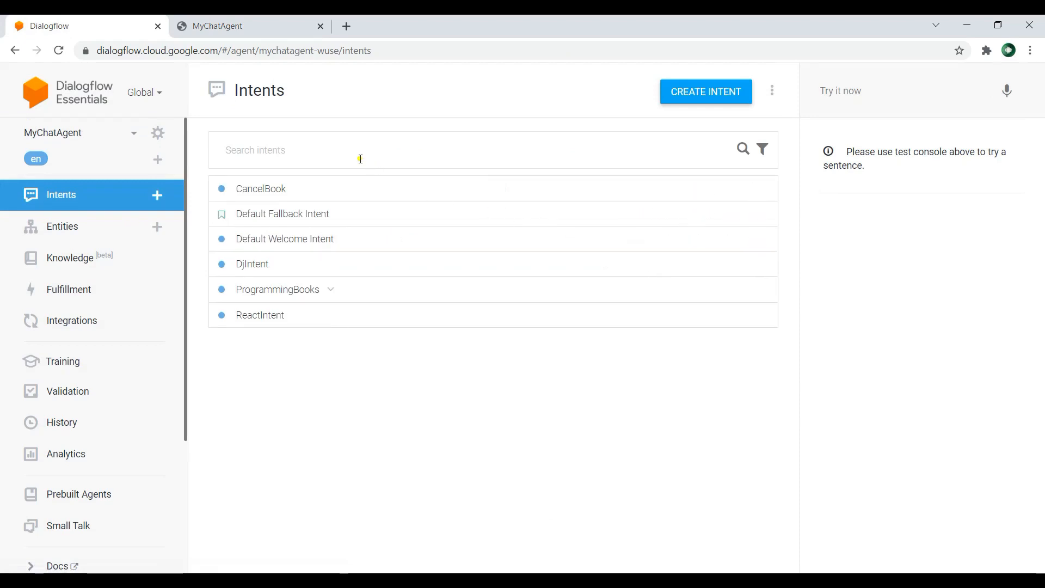
left_click(684, 188)
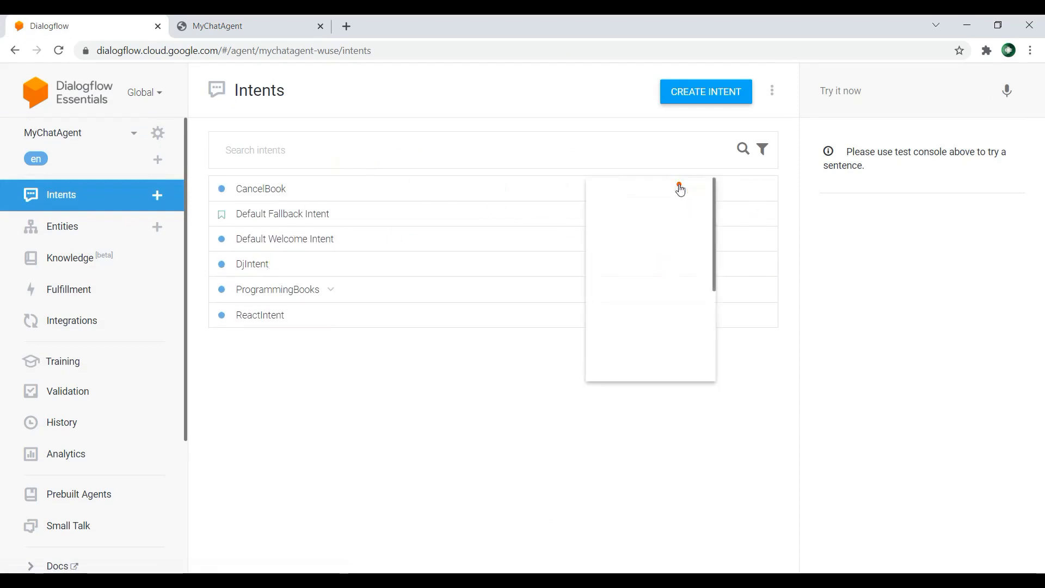
left_click(599, 264)
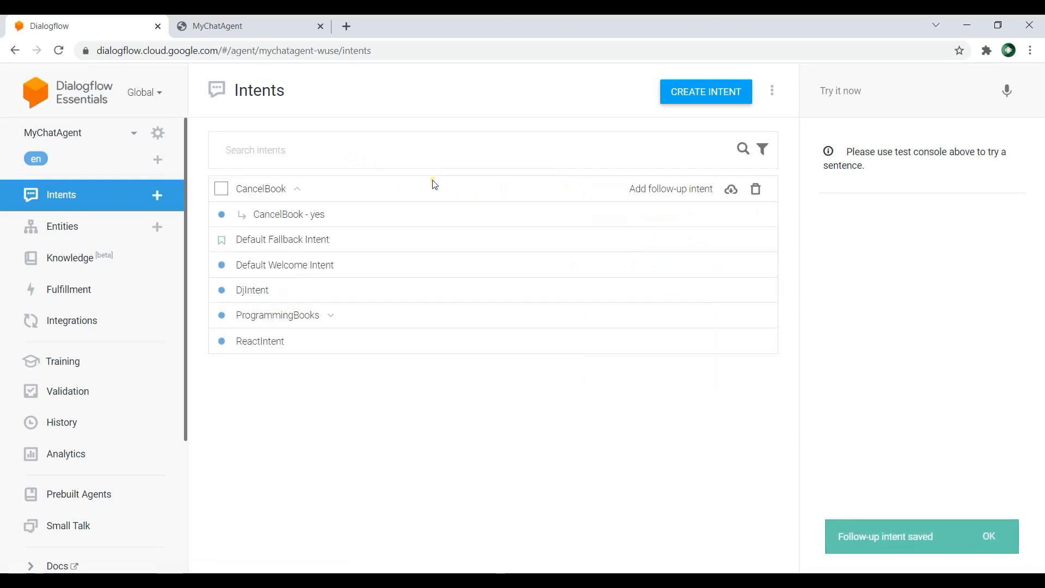
Step: Give the CancelBook - yes intent the text response "giving programming book is canceled" and save it
left_click(314, 216)
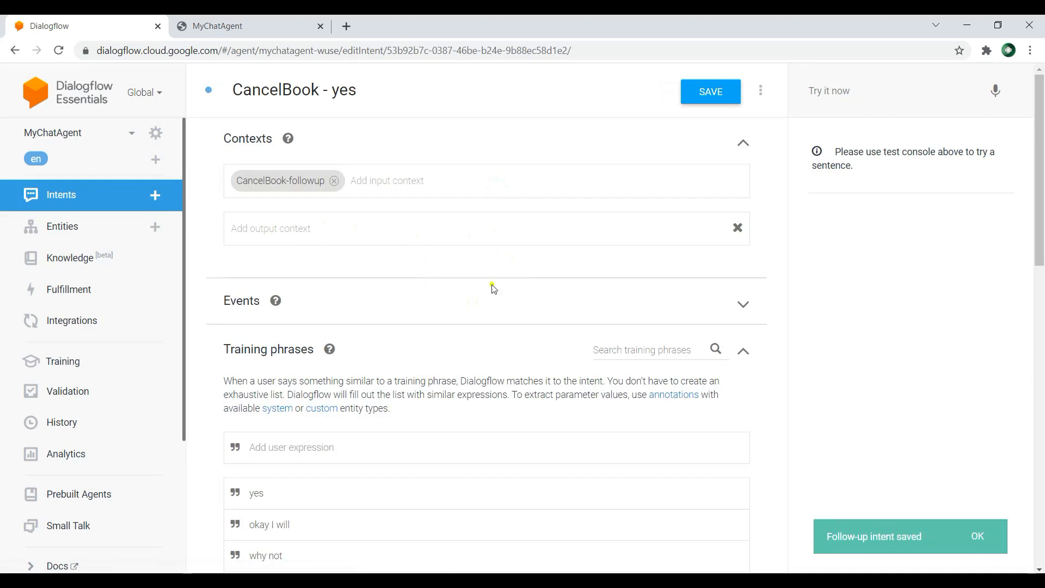
scroll(491, 287, "down", 3)
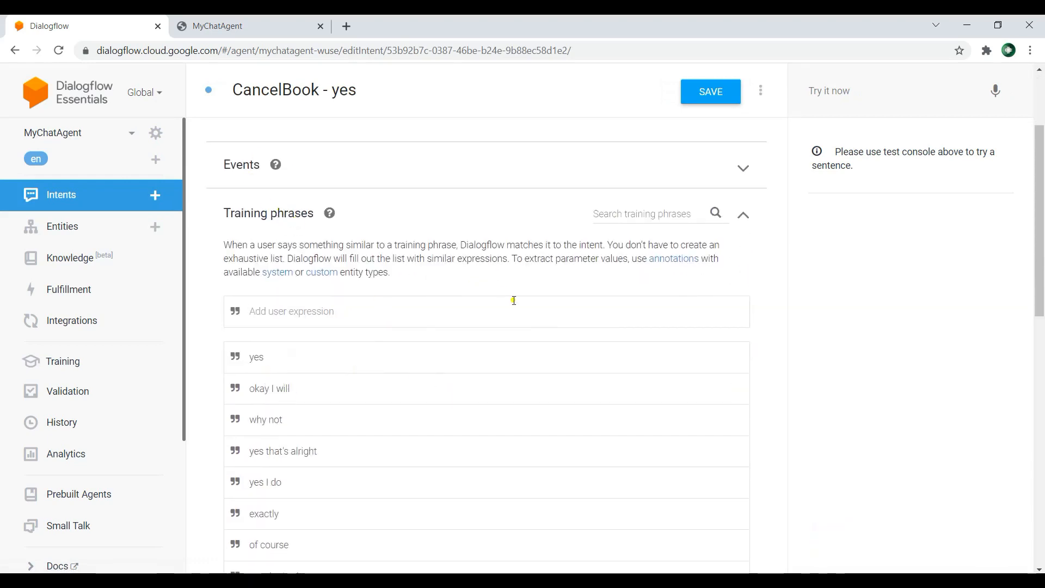
scroll(514, 301, "down", 8)
scroll(376, 421, "down", 4)
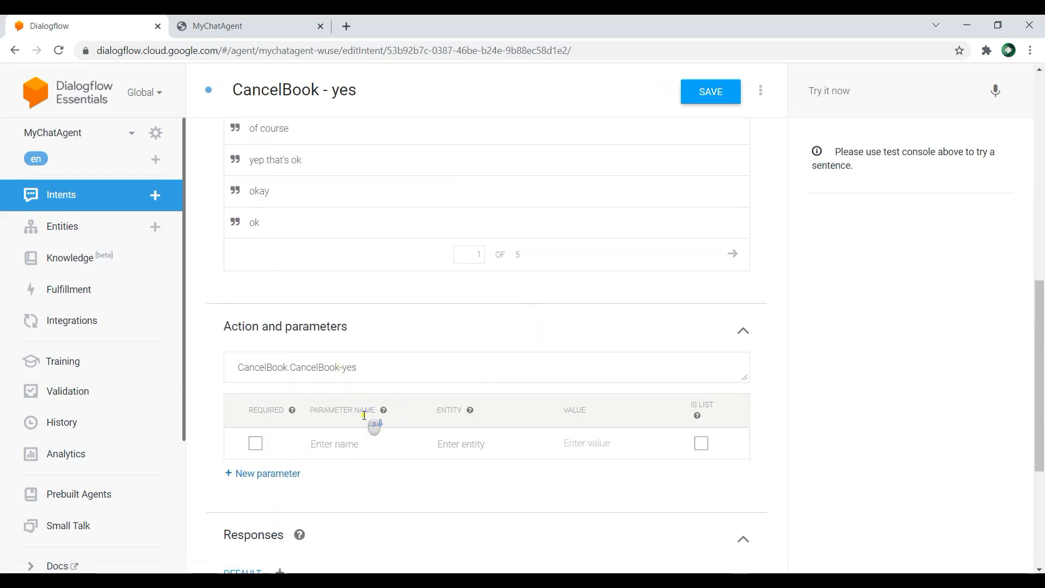
left_click(346, 451)
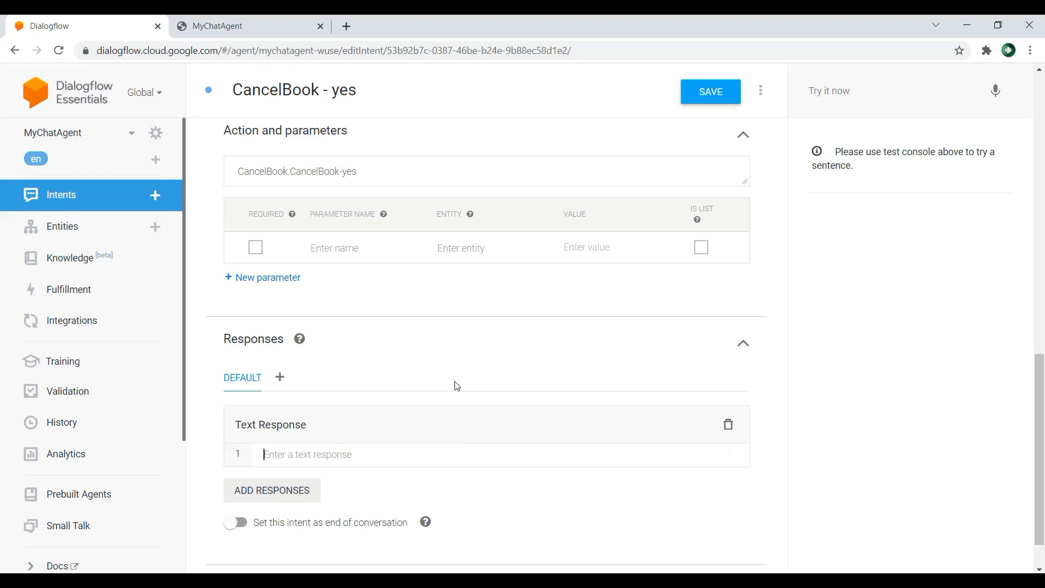
type("giving")
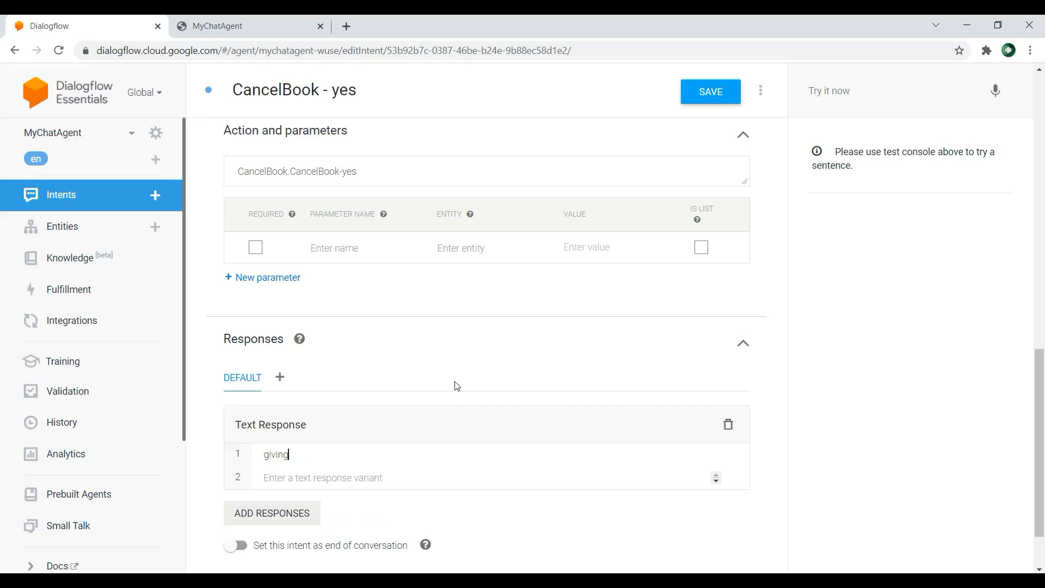
type(" programming book is cance")
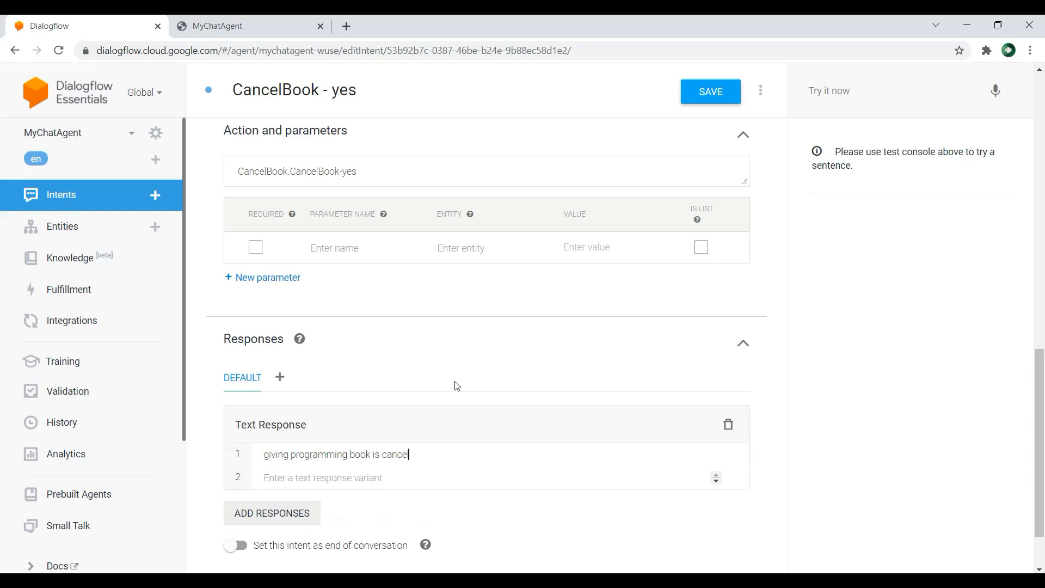
type("led")
key("Return")
left_click(710, 93)
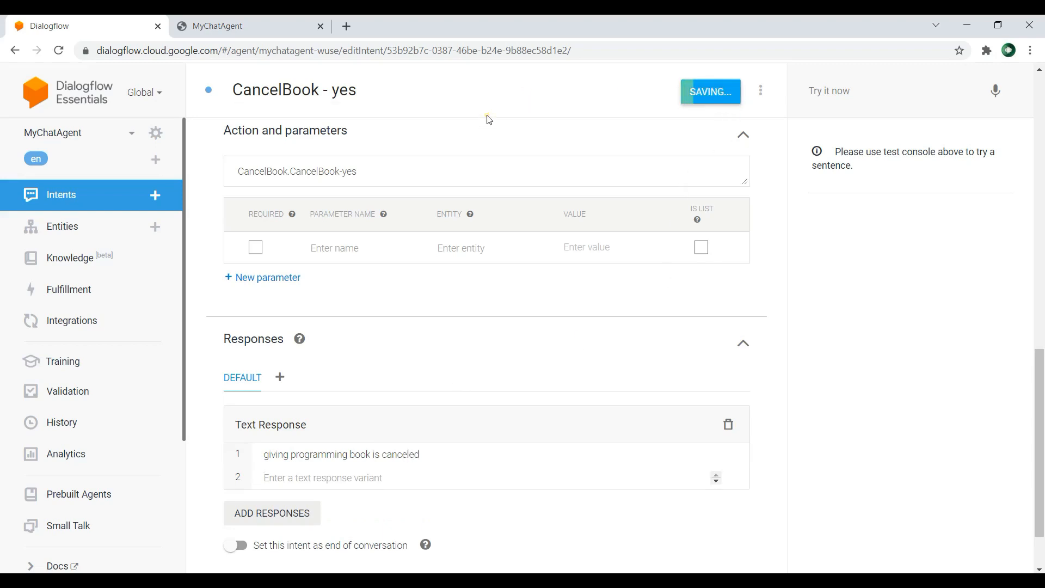
Step: Reload the MyChatAgent web demo and greet the agent with "hello"
left_click(240, 22)
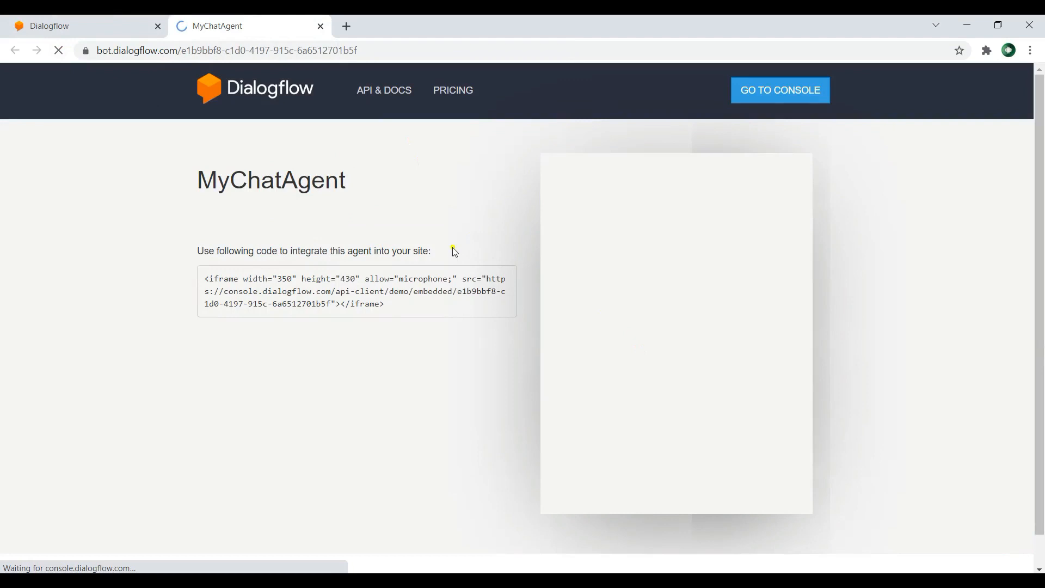
left_click(678, 490)
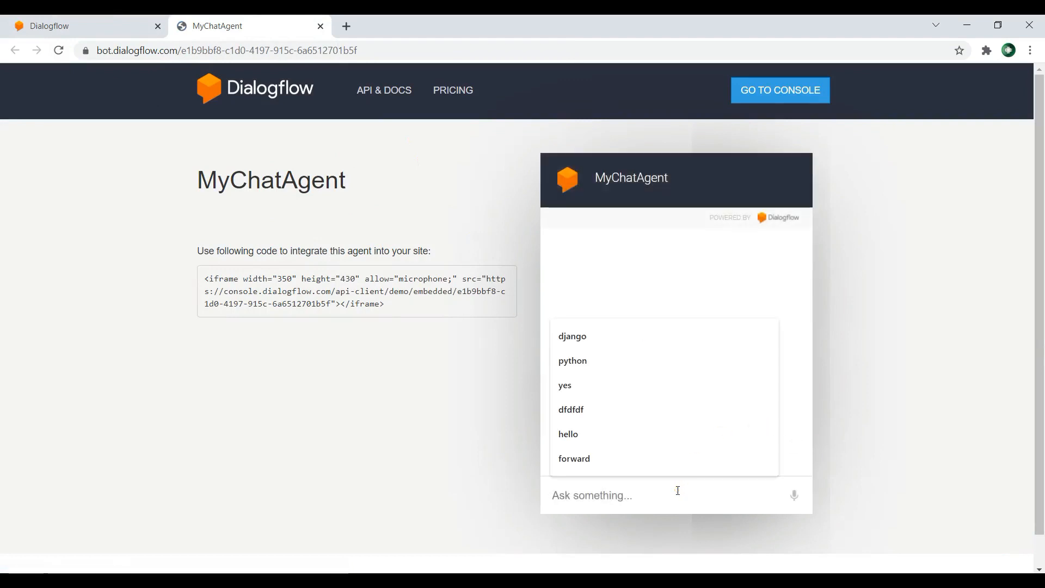
type("hello")
key("Return")
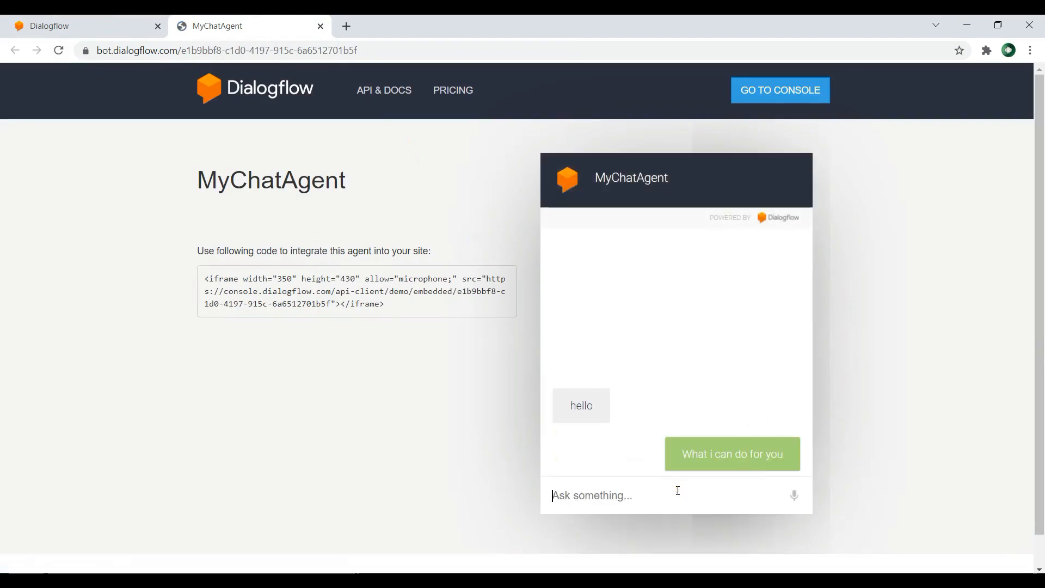
Step: Request a book with "i want a programming book" in the demo chat and confirm with "yes"
type("i want a programming book")
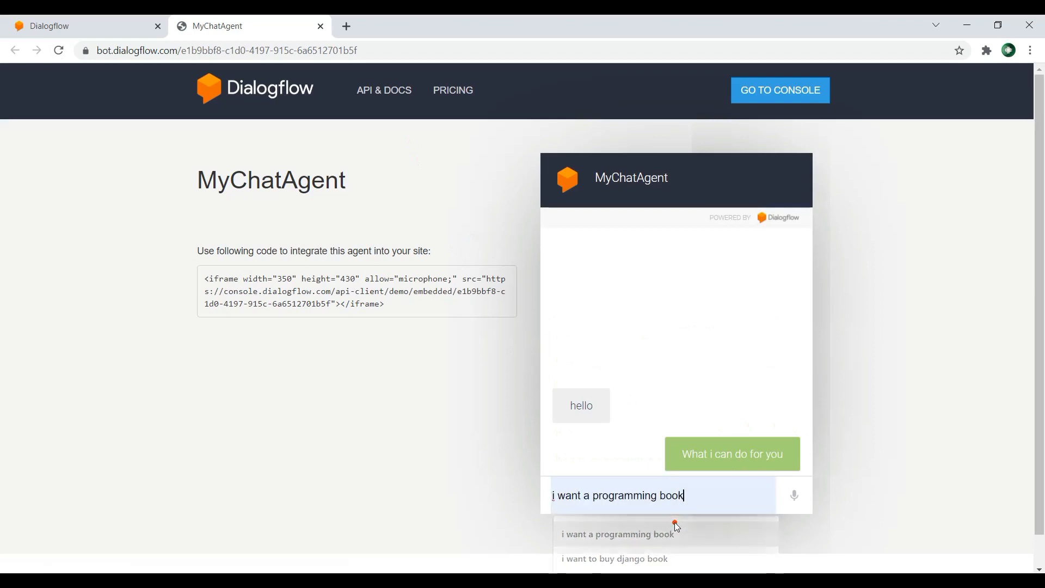
left_click(675, 523)
key("Return")
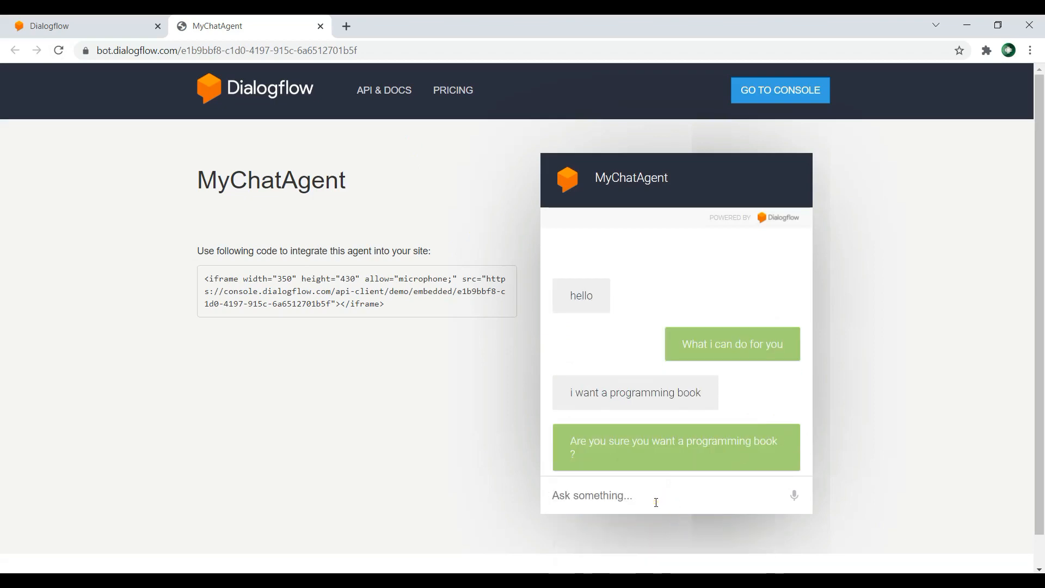
type("yes")
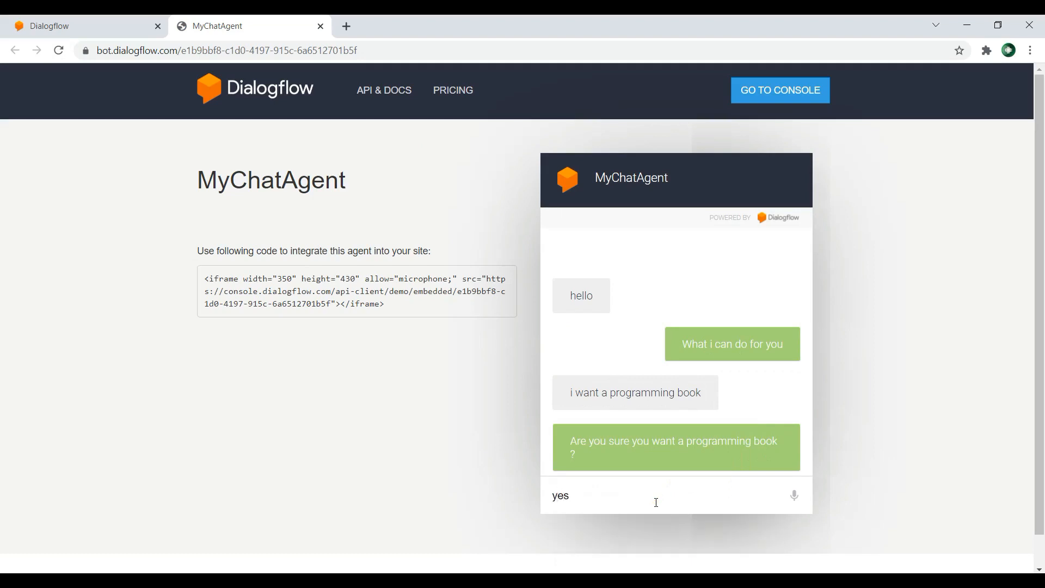
key("Return")
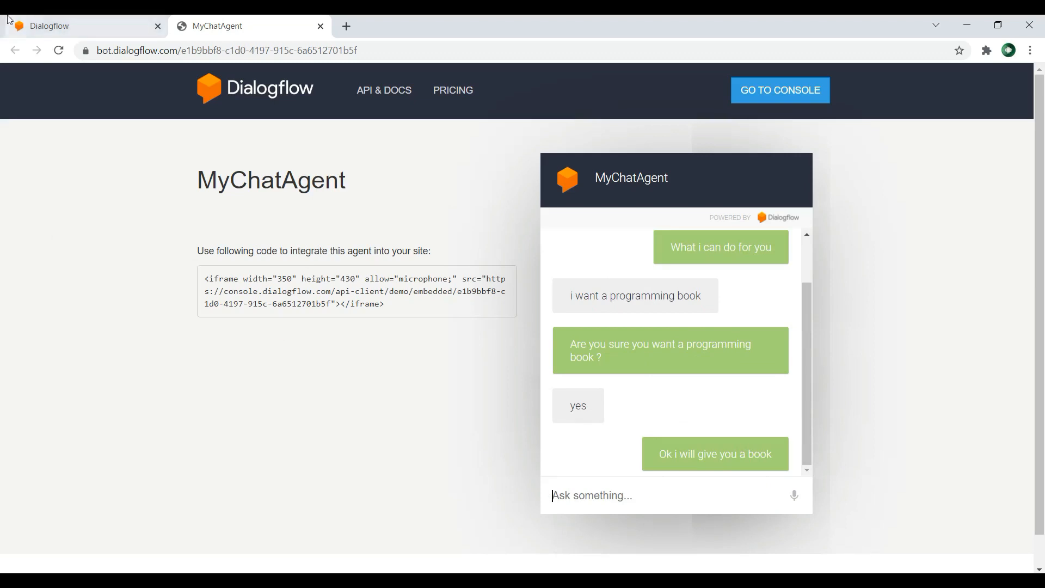
Step: Cancel the request with "i want to cancel the programming book" in the demo chat, confirm with "yes", and return to the Dialogflow console
left_click(52, 27)
scroll(430, 354, "up", 3)
scroll(430, 354, "up", 5)
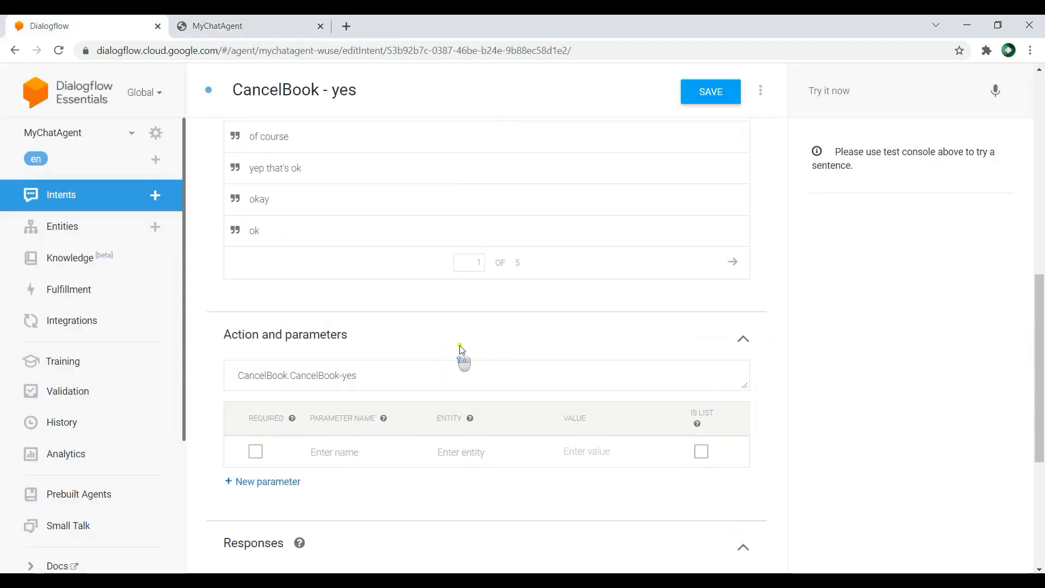
left_click(243, 22)
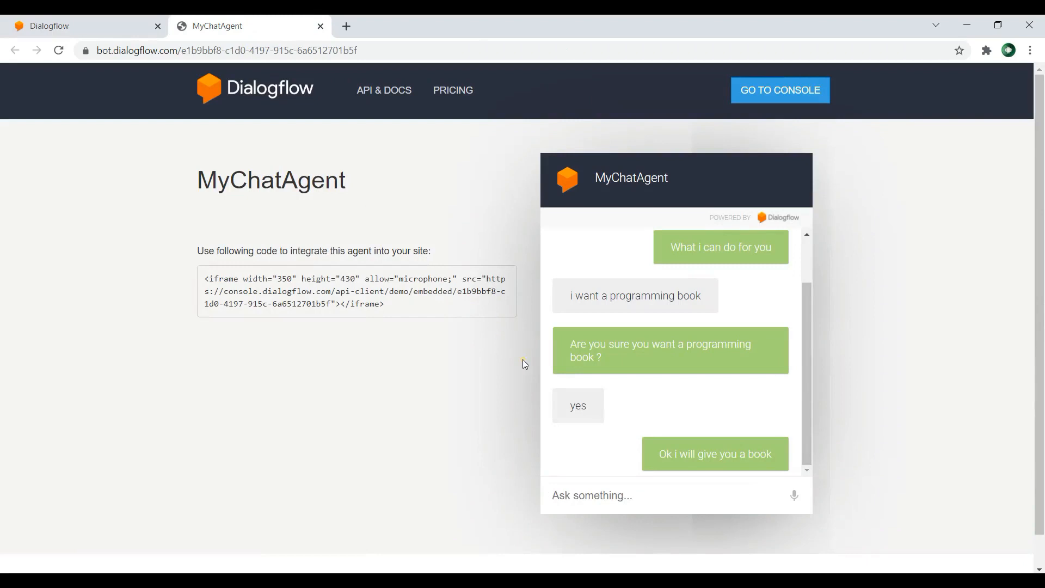
type("i want to ")
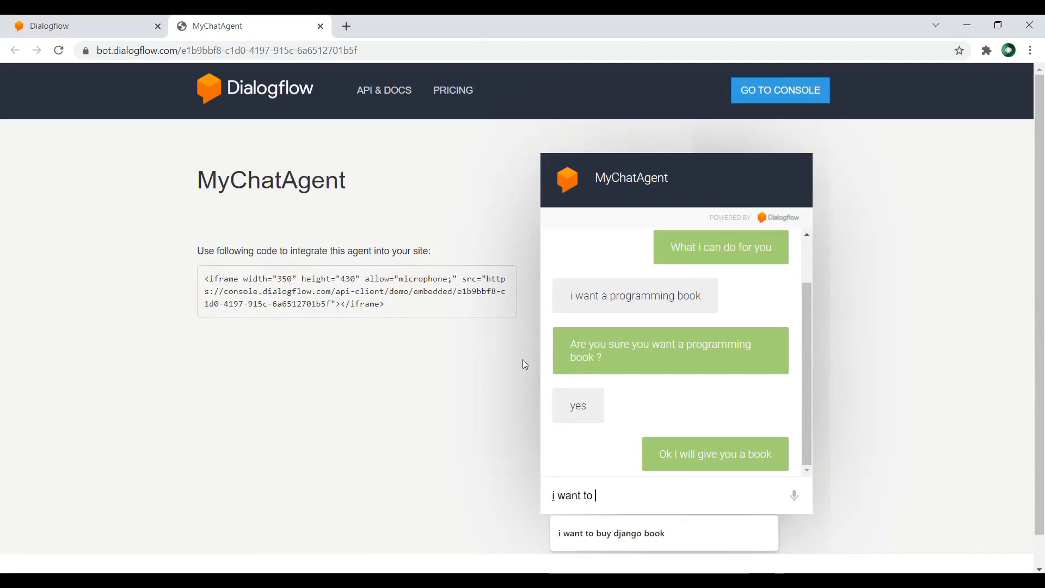
type("cancel the programming boo")
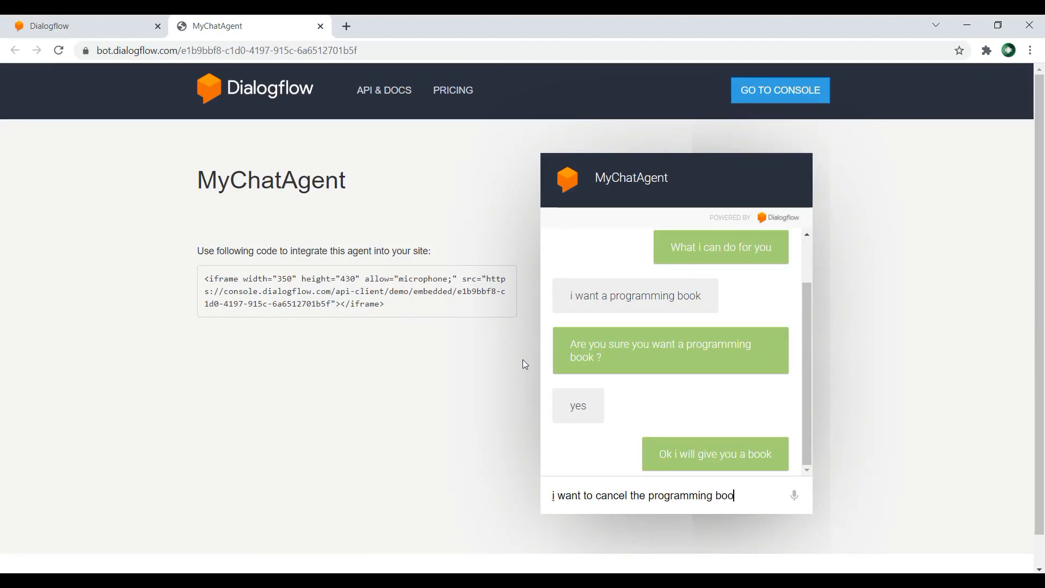
type("k")
key("Return")
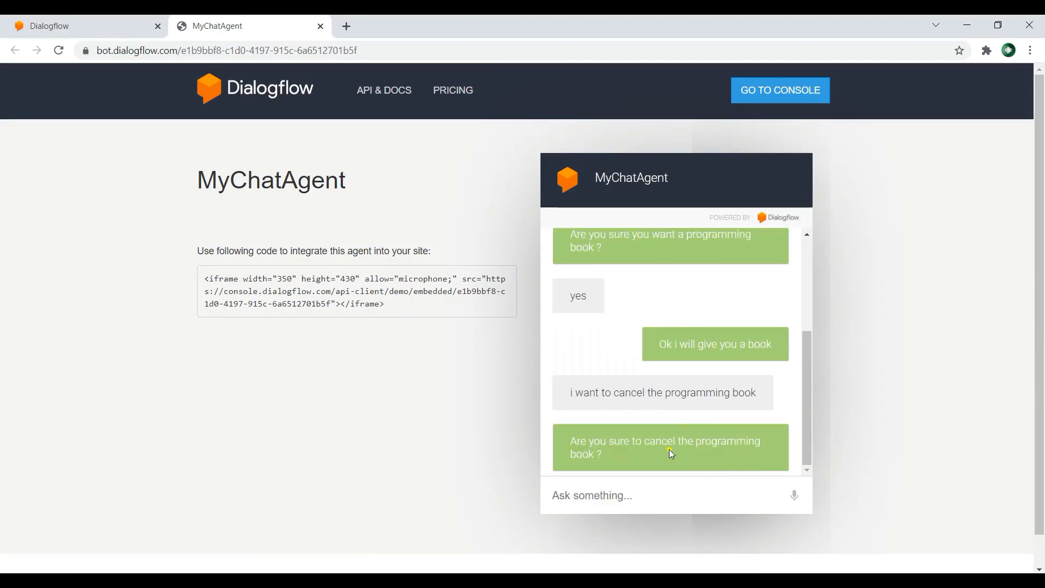
type("yes")
key("Return")
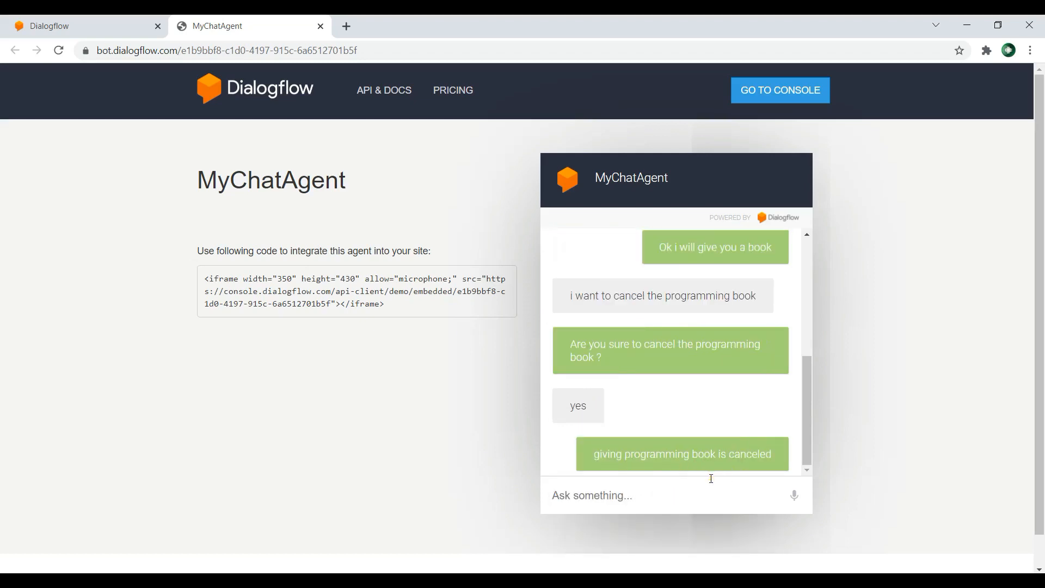
left_click(302, 354)
left_click(74, 22)
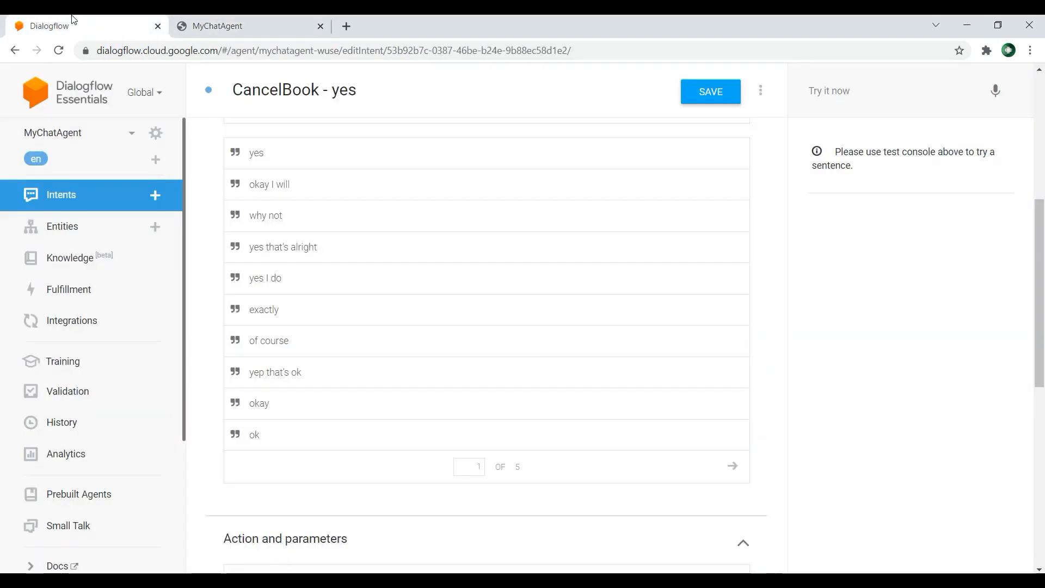
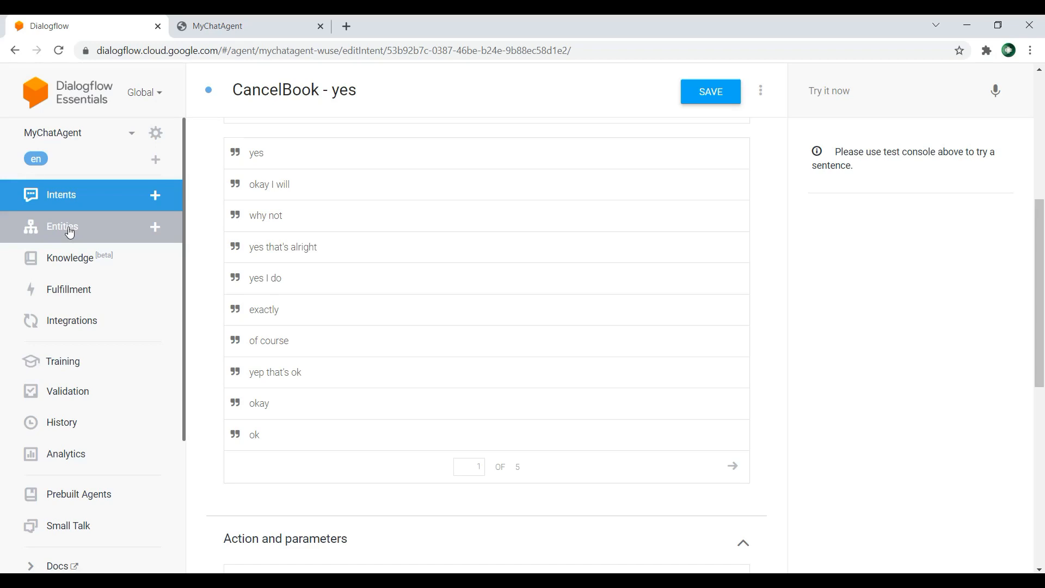
Step: Create a new intent named BuyBook and save it
left_click(153, 200)
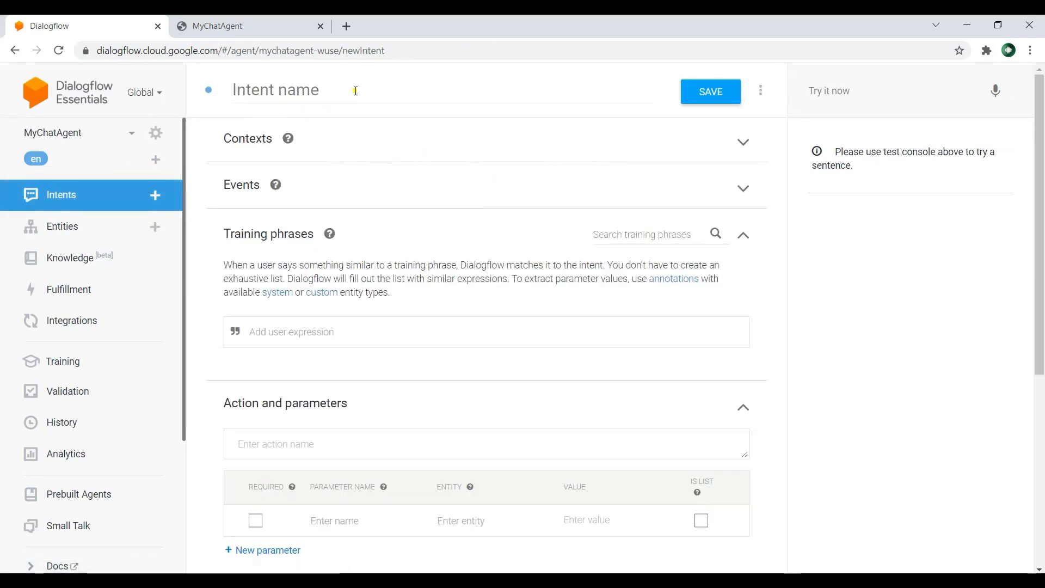
left_click(355, 91)
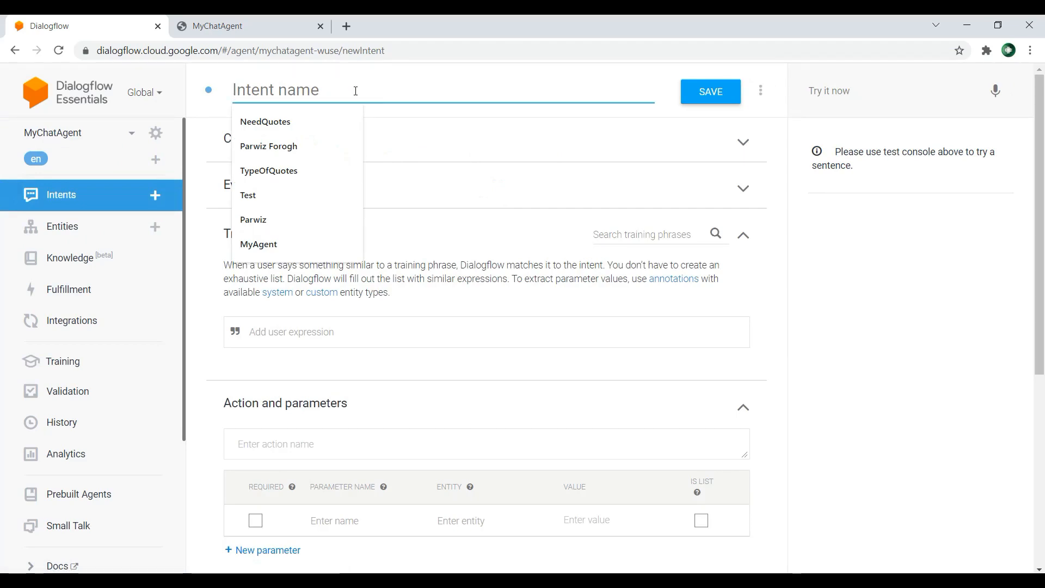
type("Buy")
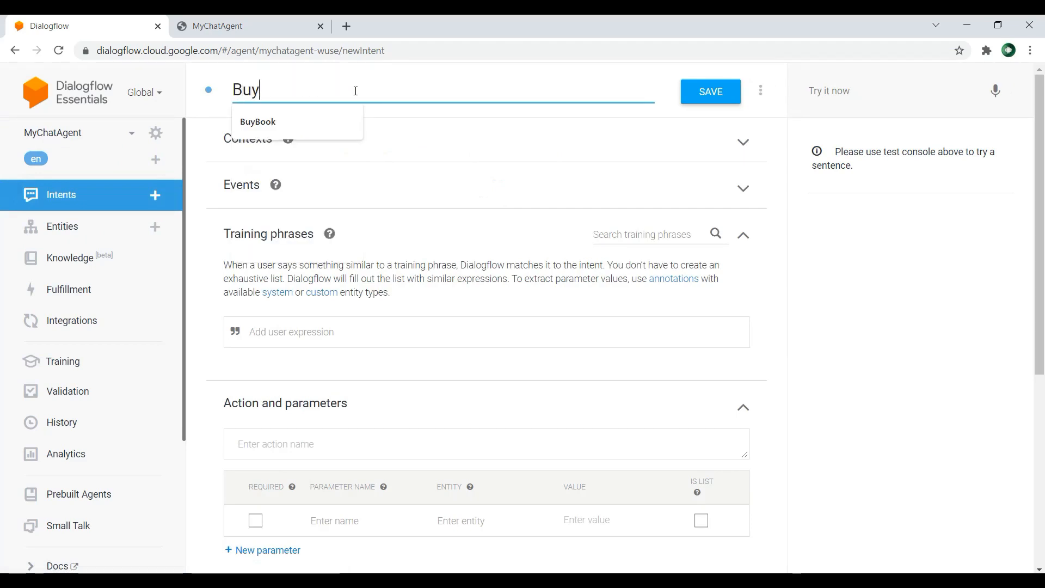
left_click(335, 112)
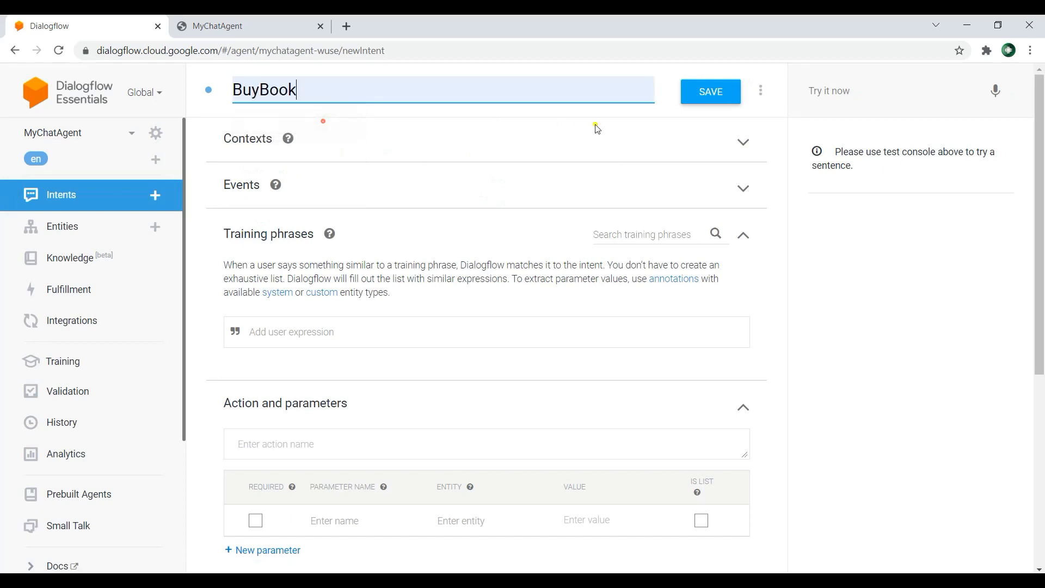
left_click(692, 101)
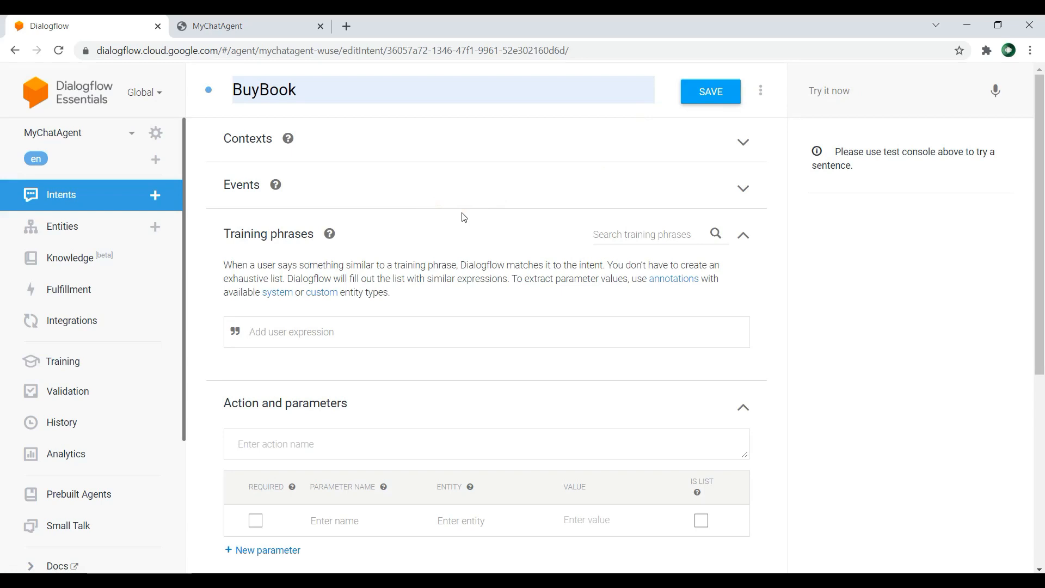
Step: Add the training phrase "Please buy me a book for today" to the BuyBook intent
left_click(322, 334)
type("Please buy me a book")
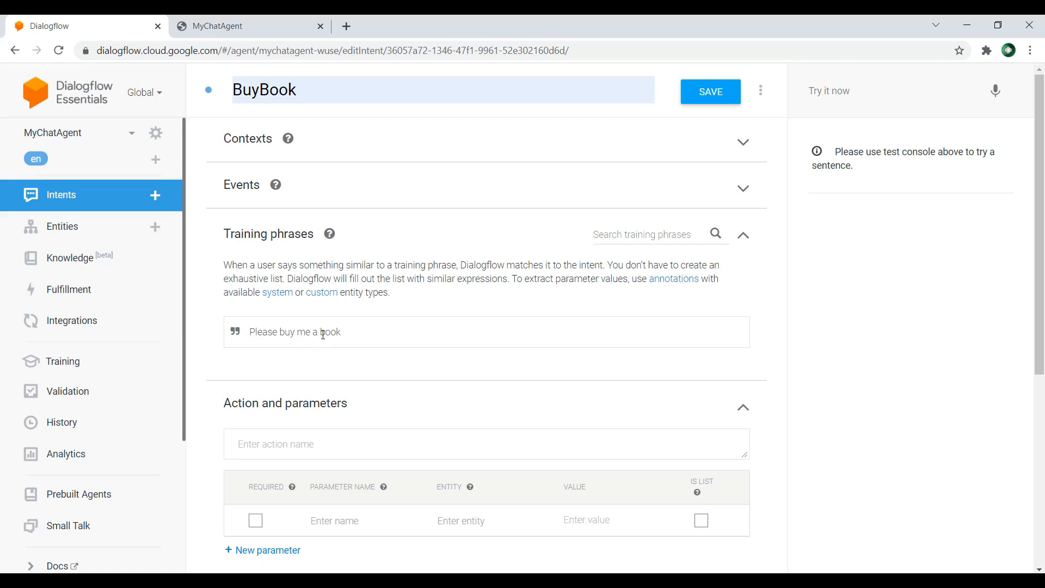
type(" for today")
key("Return")
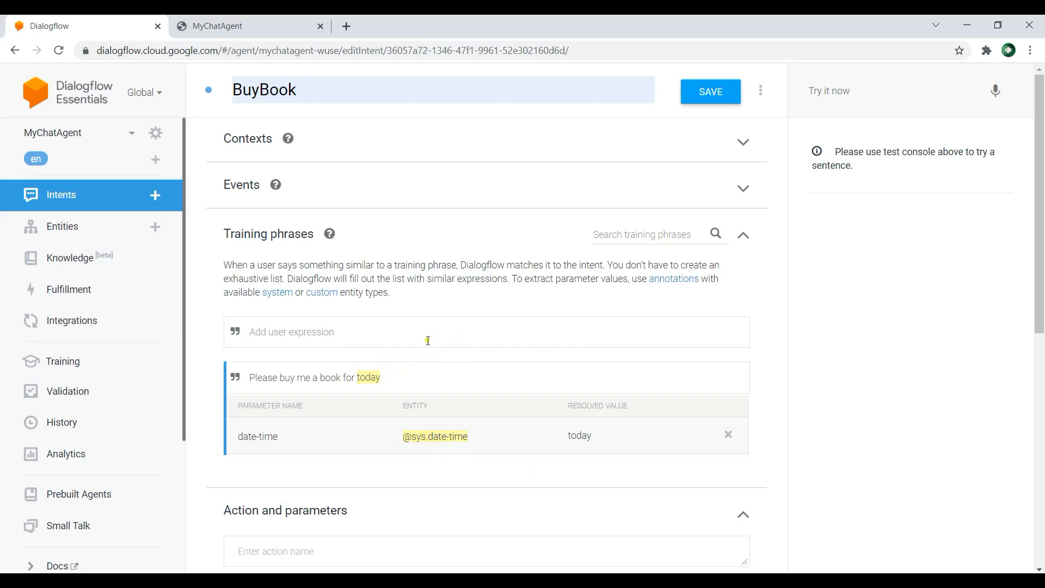
Step: Give BuyBook the text response "I have bought the book for $date-time" and save the intent
scroll(433, 335, "down", 5)
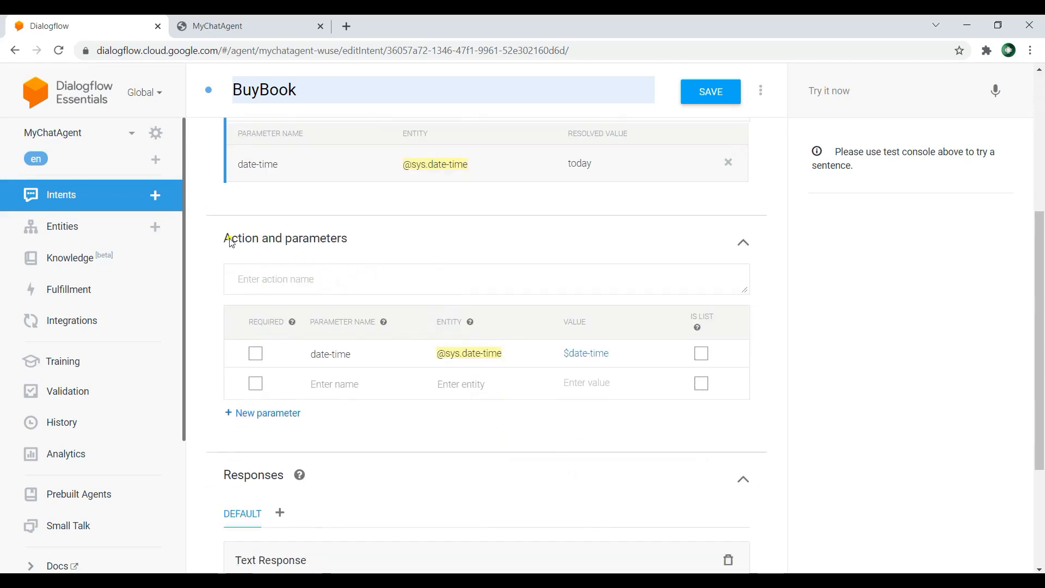
scroll(283, 261, "down", 3)
left_click(317, 409)
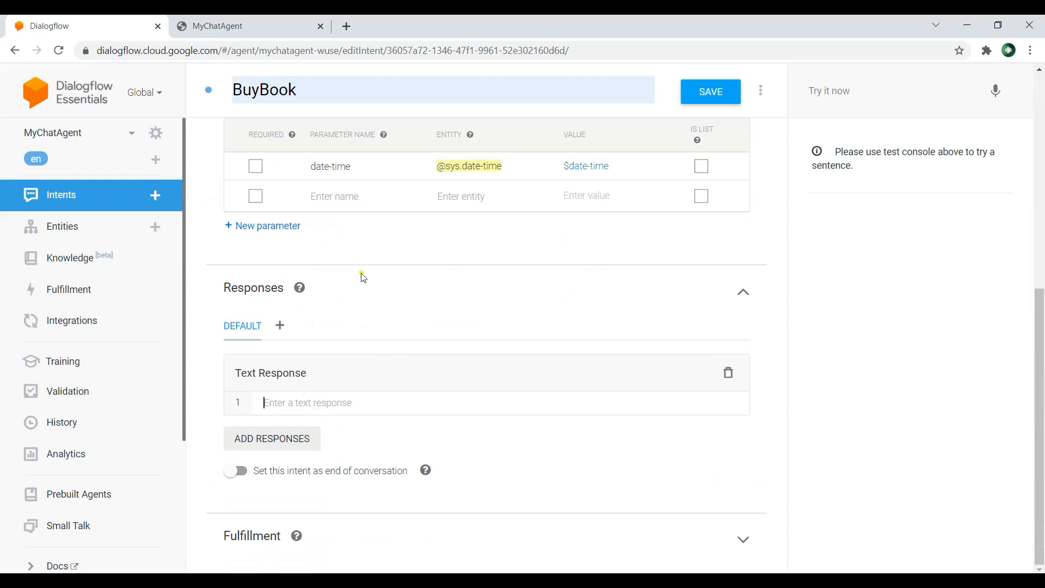
scroll(355, 289, "up", 5)
scroll(508, 332, "down", 5)
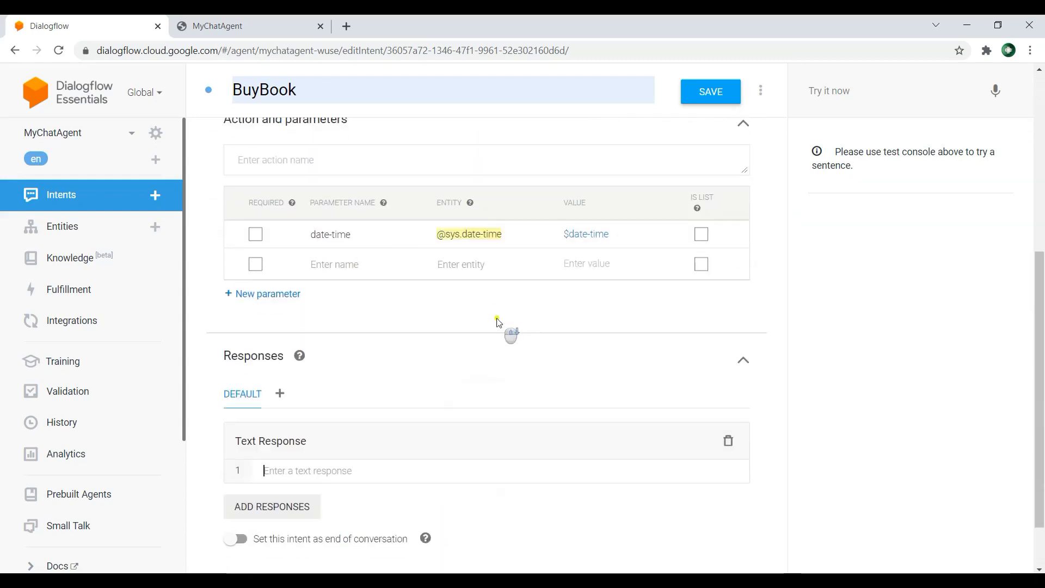
left_click(326, 402)
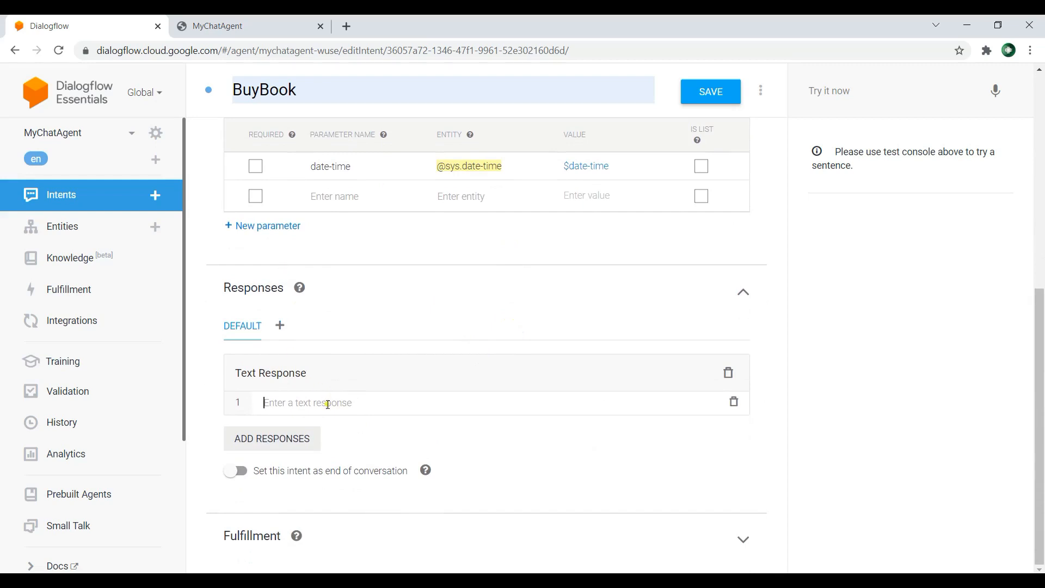
type("I have ")
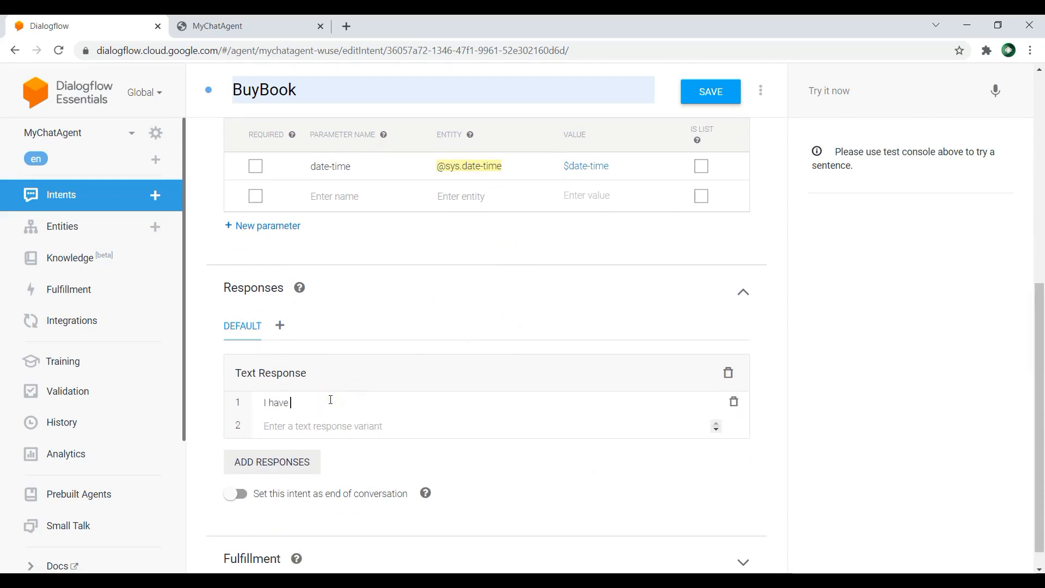
type("bought the book fo")
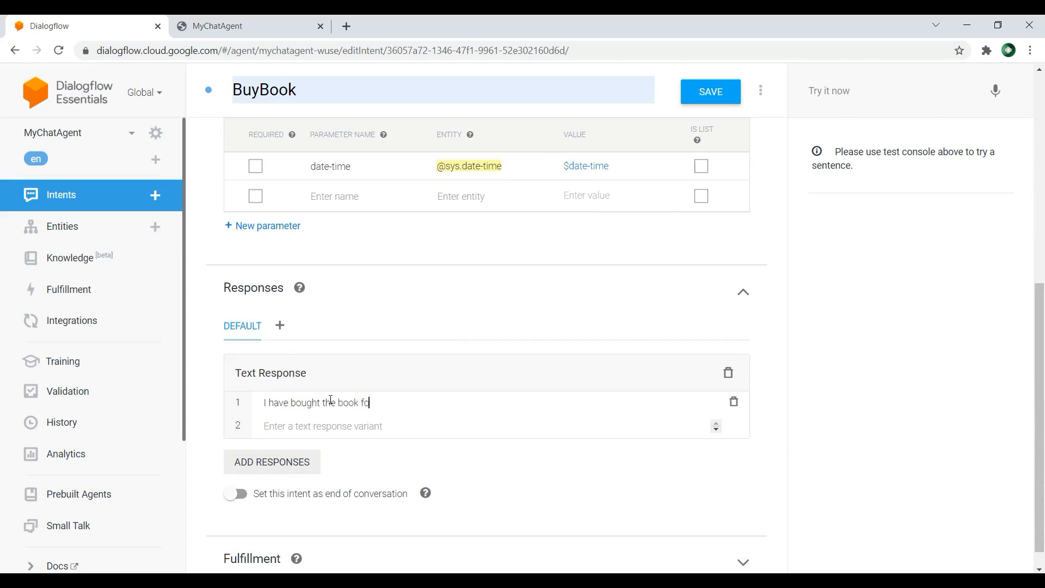
type("r $date-time")
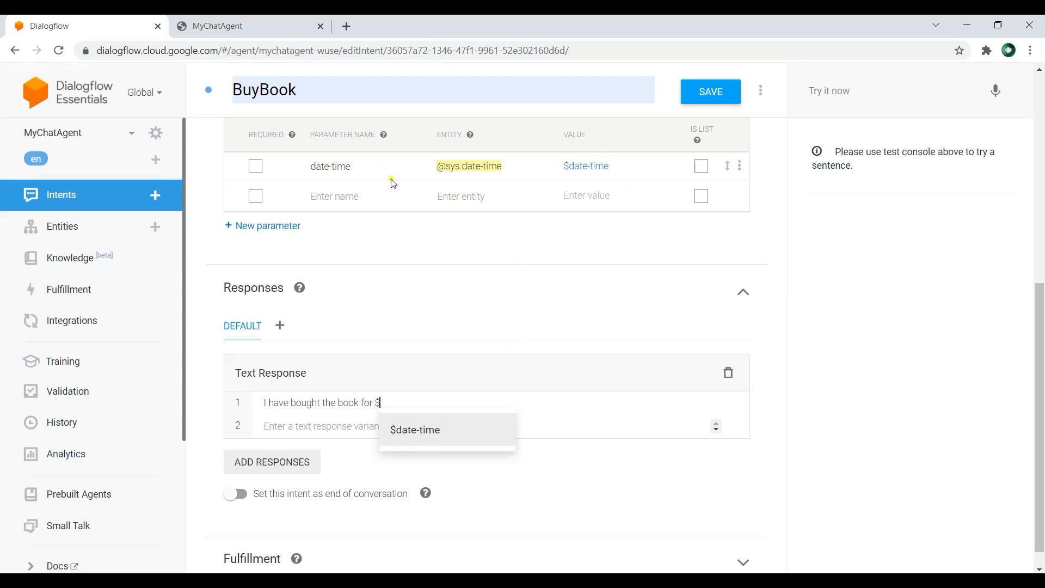
left_click(433, 430)
left_click(709, 92)
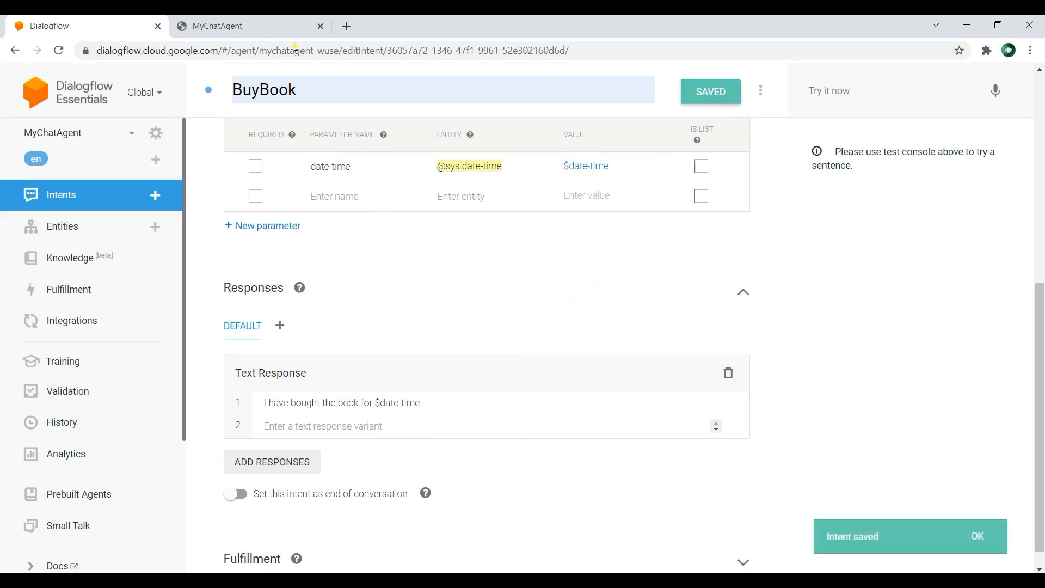
Step: Reload the MyChatAgent web demo, send "please buy me a book for today" and inspect the date in the reply
left_click(260, 20)
left_click(59, 50)
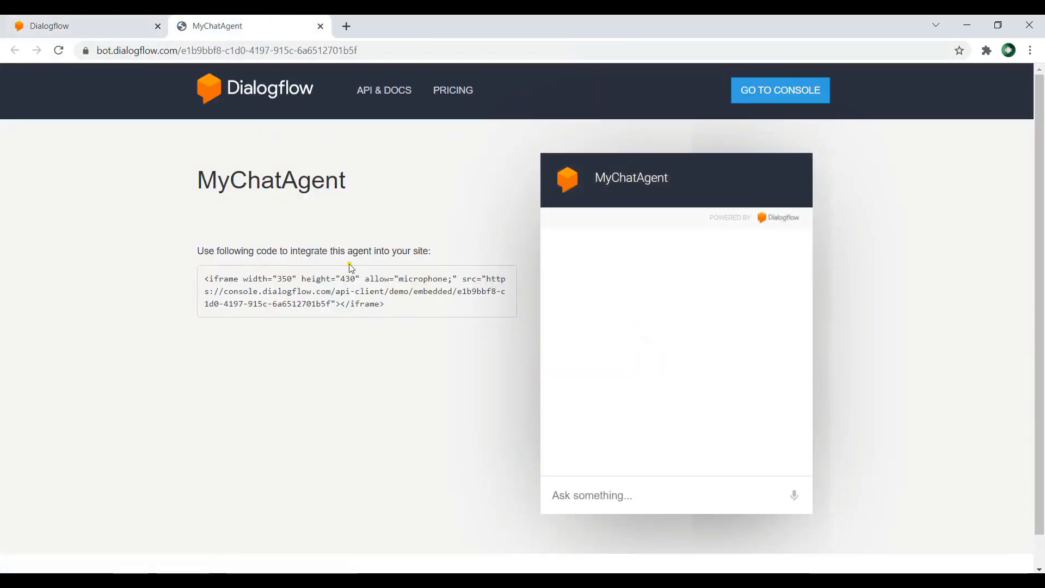
left_click(624, 496)
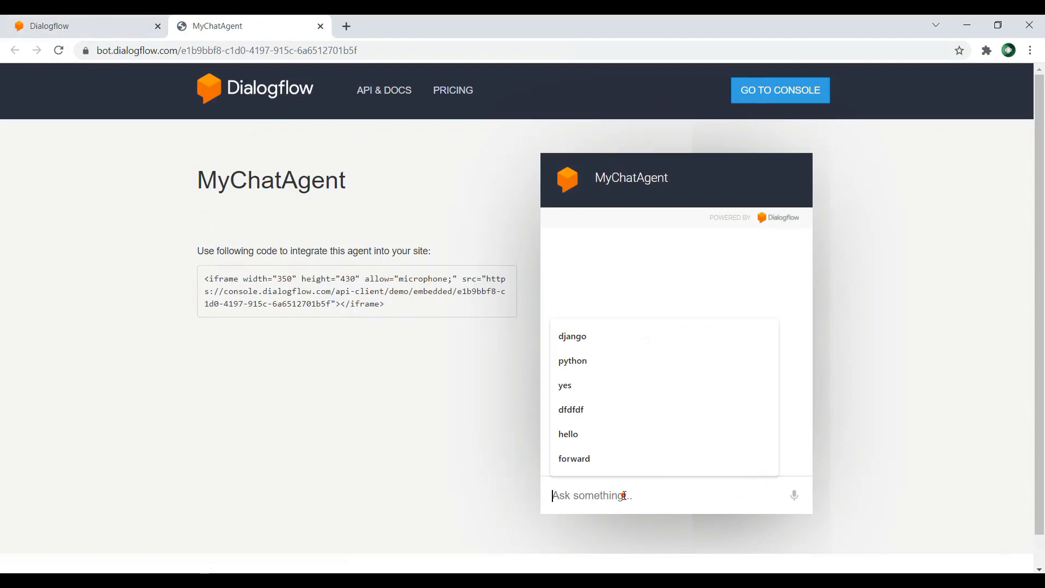
type("please buy me a book for today")
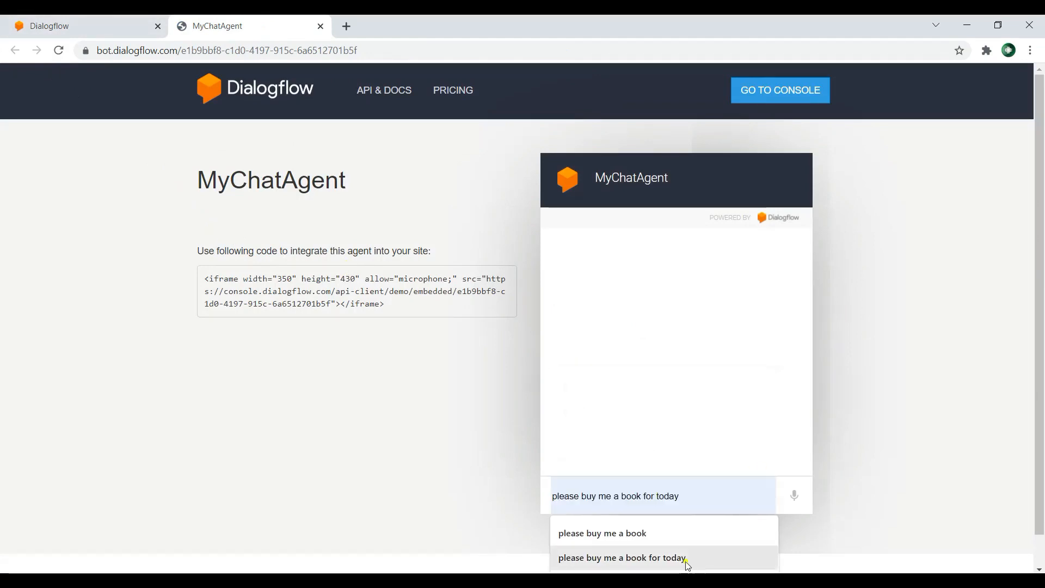
left_click(653, 557)
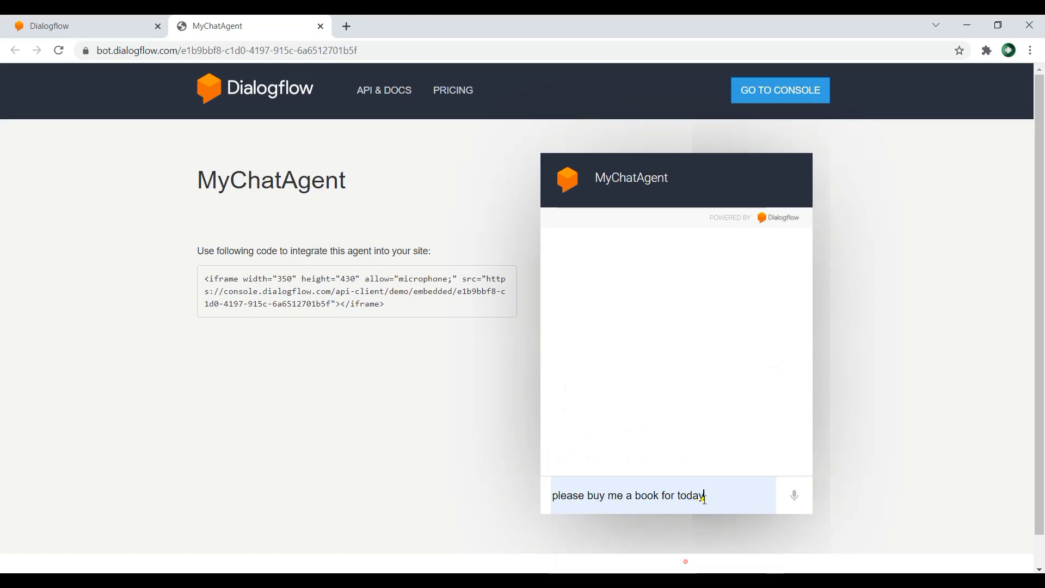
key("Return")
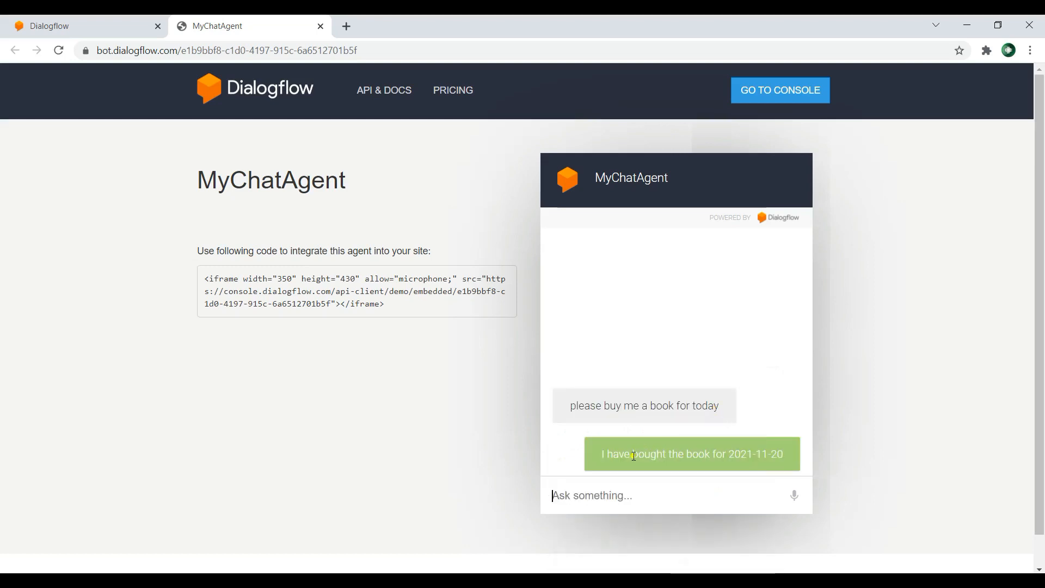
left_click_drag(727, 453, 756, 460)
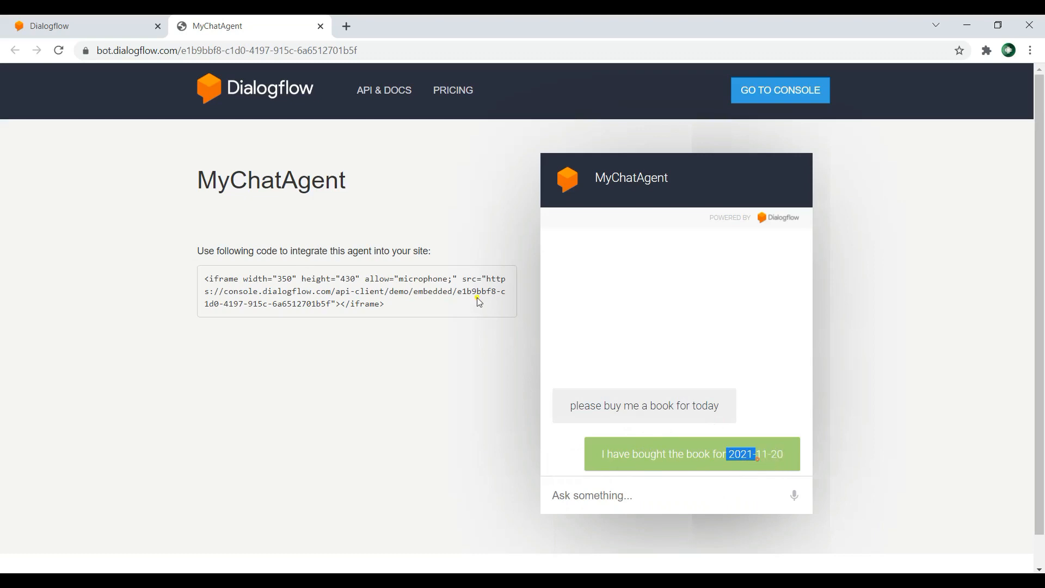
Step: Return to the BuyBook intent's training phrases in the Dialogflow console
left_click(82, 26)
scroll(523, 261, "up", 5)
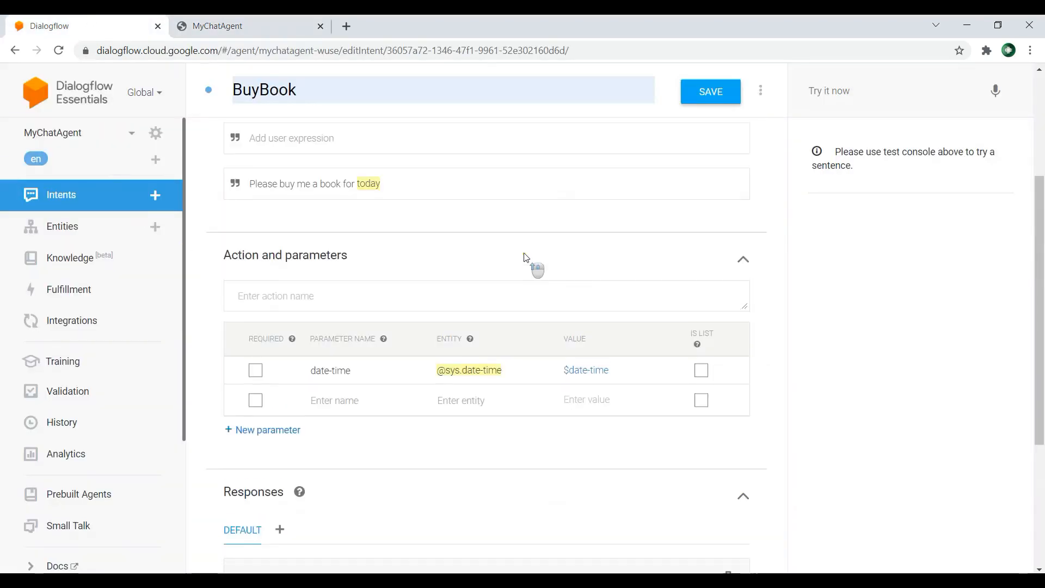
scroll(525, 258, "up", 1)
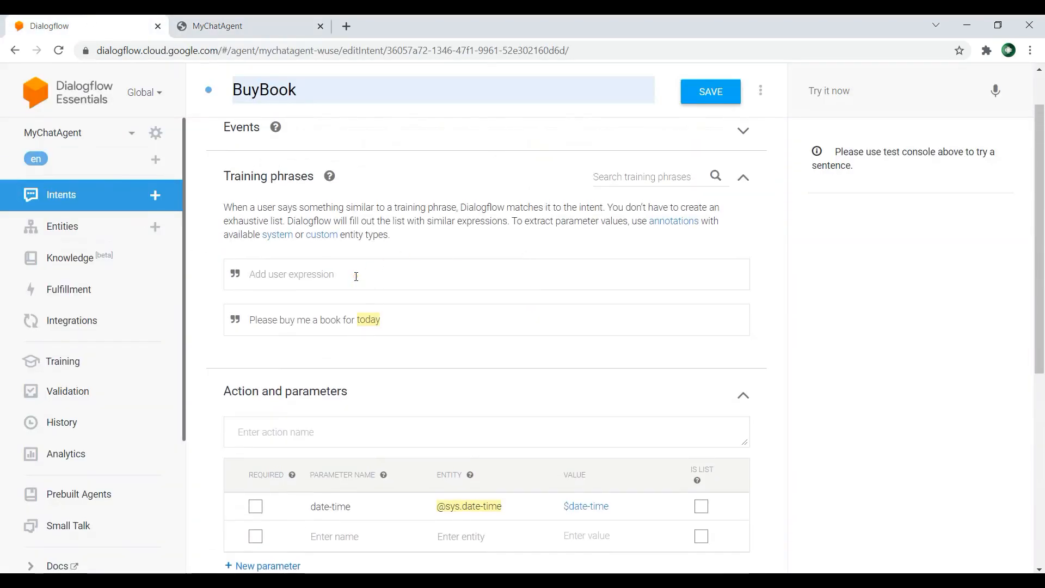
type("I have")
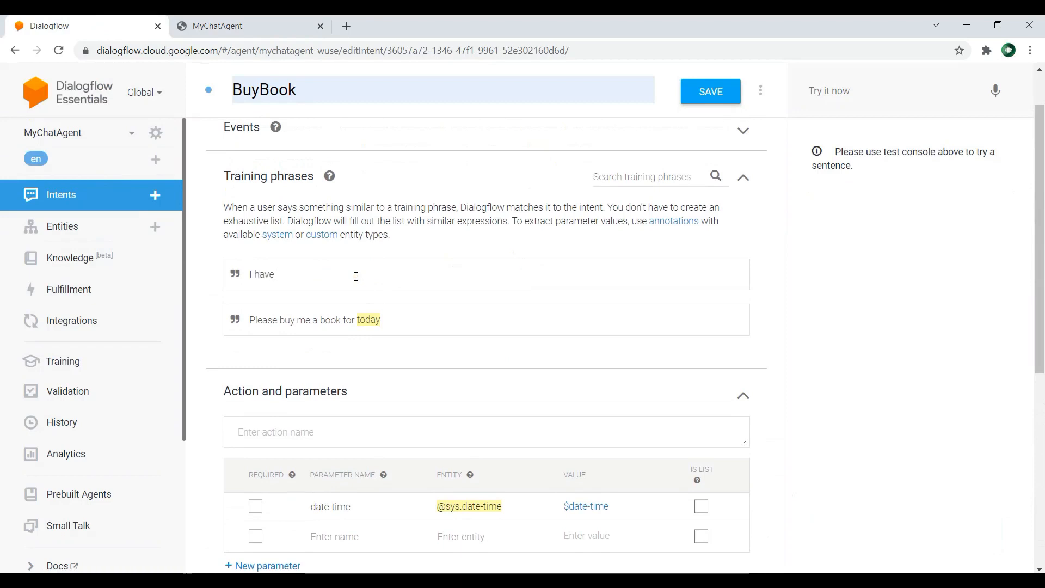
key("BackSpace")
key("BackSpace")
key("BackSpace")
key("BackSpace")
key("BackSpace")
Step: Enter the user expression "Please buy me a book for tomorrow" in BuyBook, correcting the spelling of "tomorrow"
type("Please")
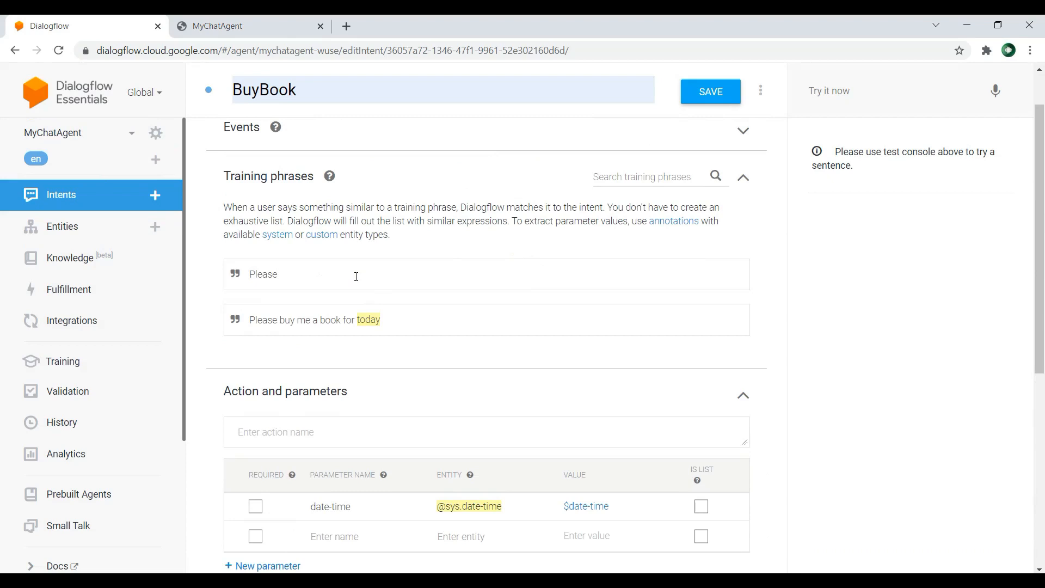
type(" buy me a book for tommorr")
key("BackSpace")
key("BackSpace")
key("BackSpace")
key("BackSpace")
key("BackSpace")
type("moorow")
right_click(361, 269)
left_click(381, 280)
Step: Extend the expression with "from New York" and add it as a BuyBook training phrase
type("from New Yo")
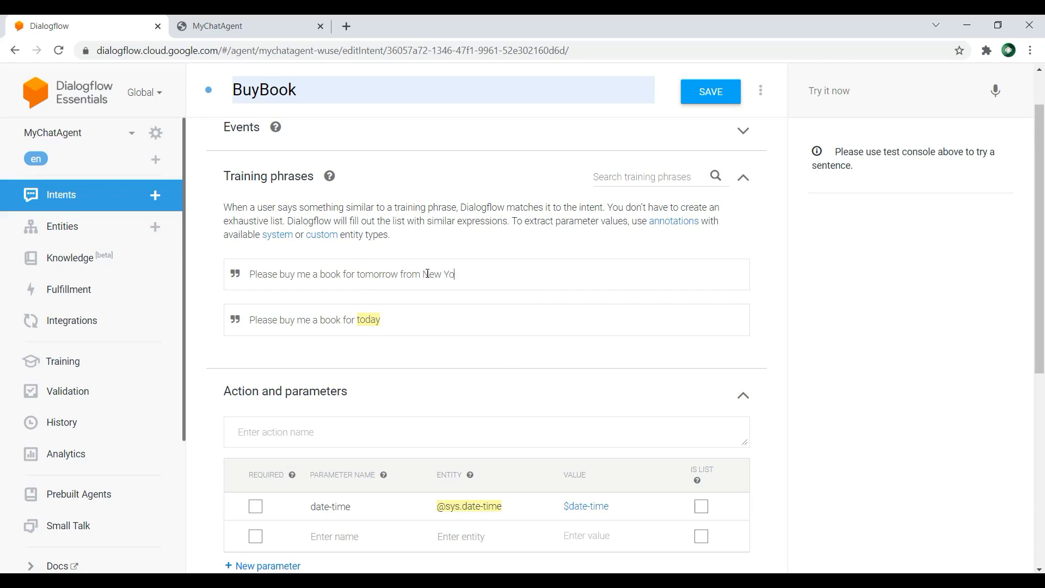
type("rk")
key("Return")
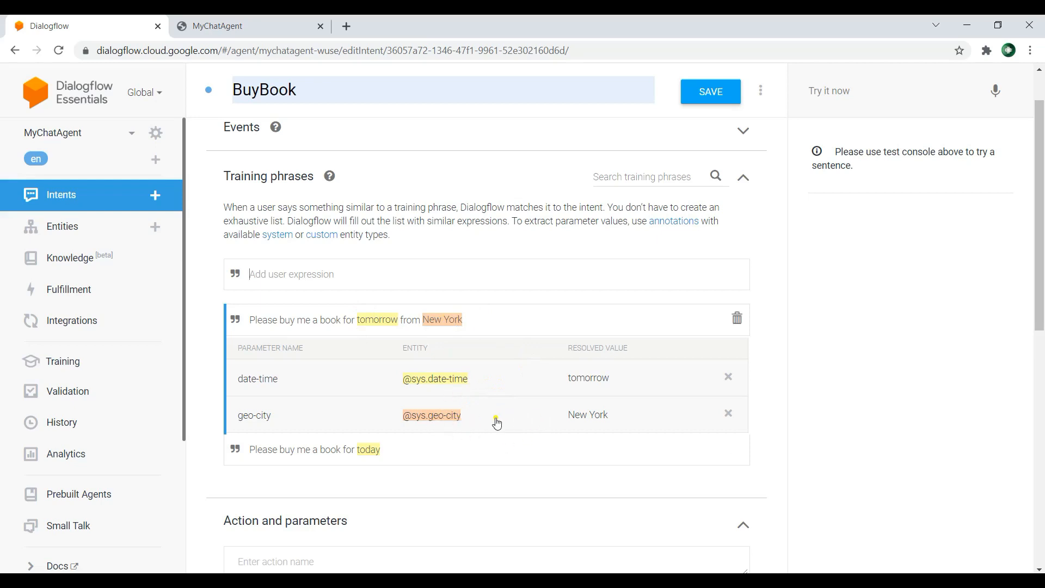
Step: Add the response variant "I have bought the book for $date-time and from $geo-city" to BuyBook and save the intent
scroll(496, 423, "down", 4)
scroll(496, 423, "down", 5)
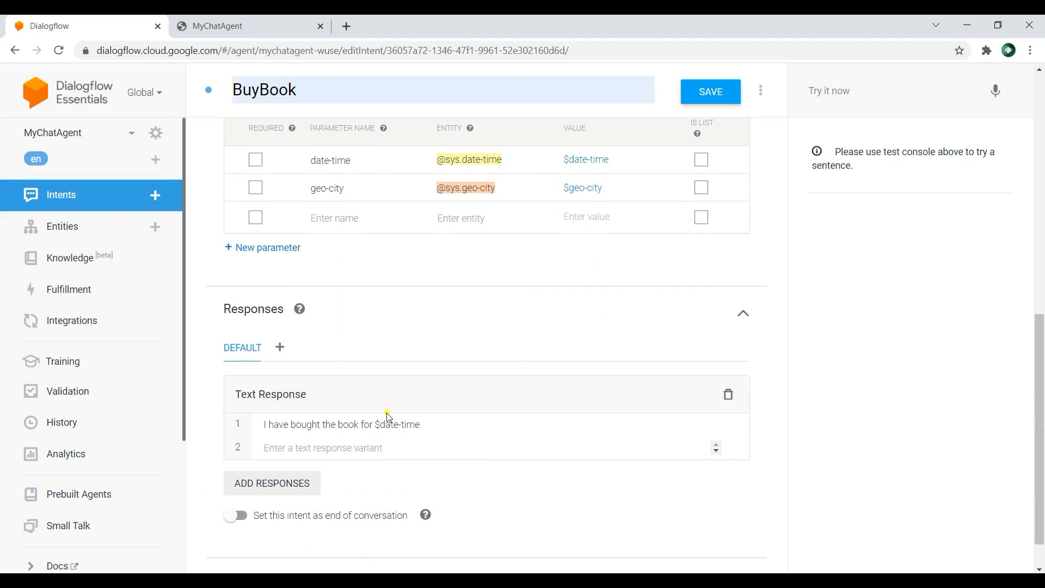
left_click(335, 446)
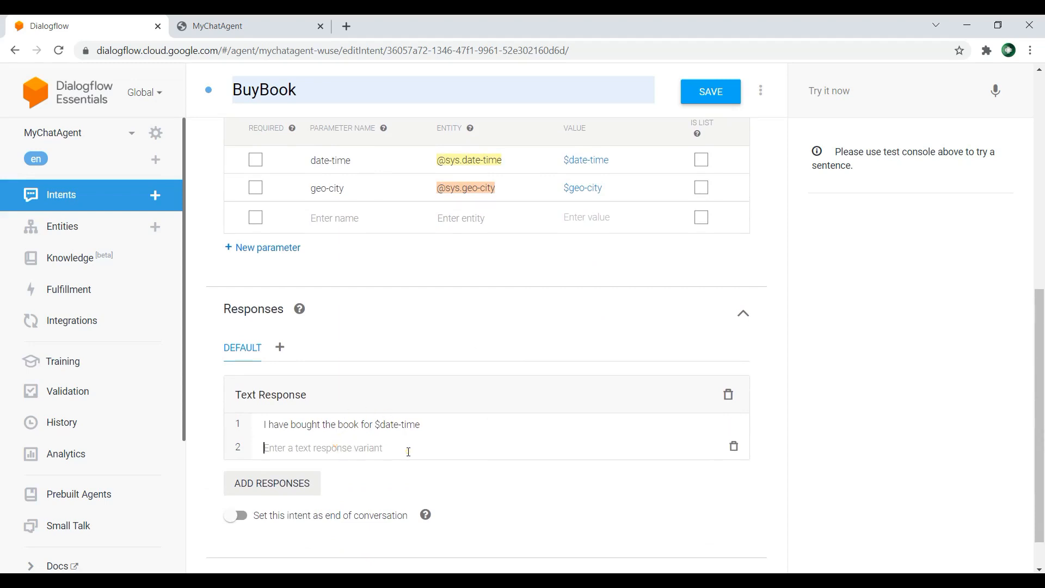
type("I have bought the book for $da")
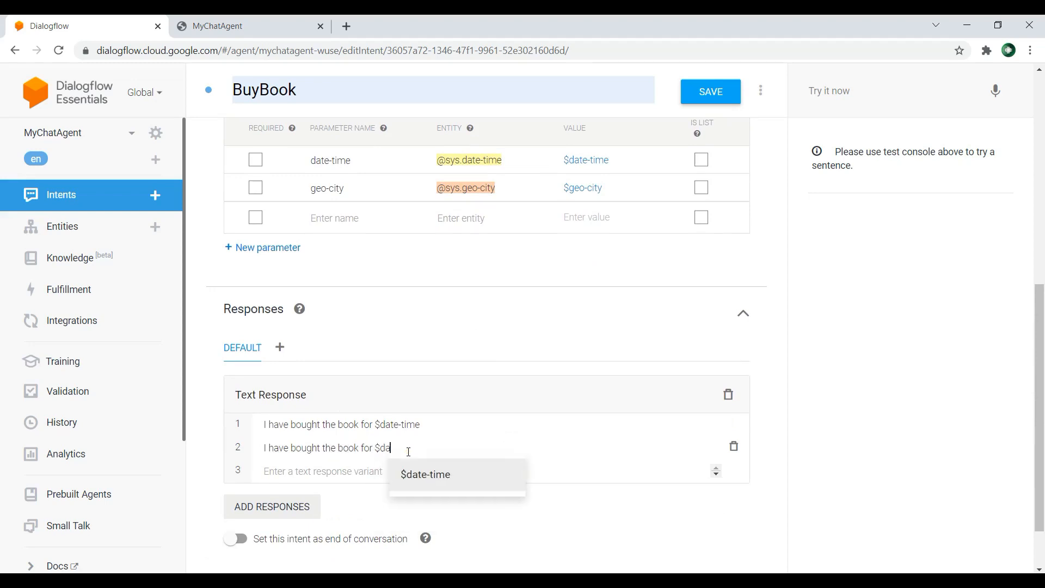
left_click(441, 472)
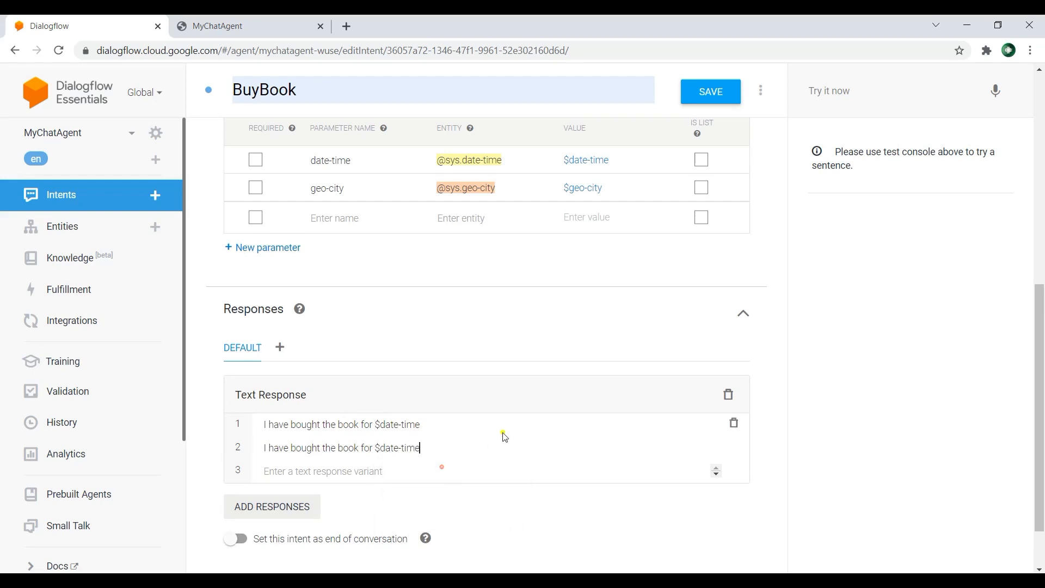
type("and from $ge")
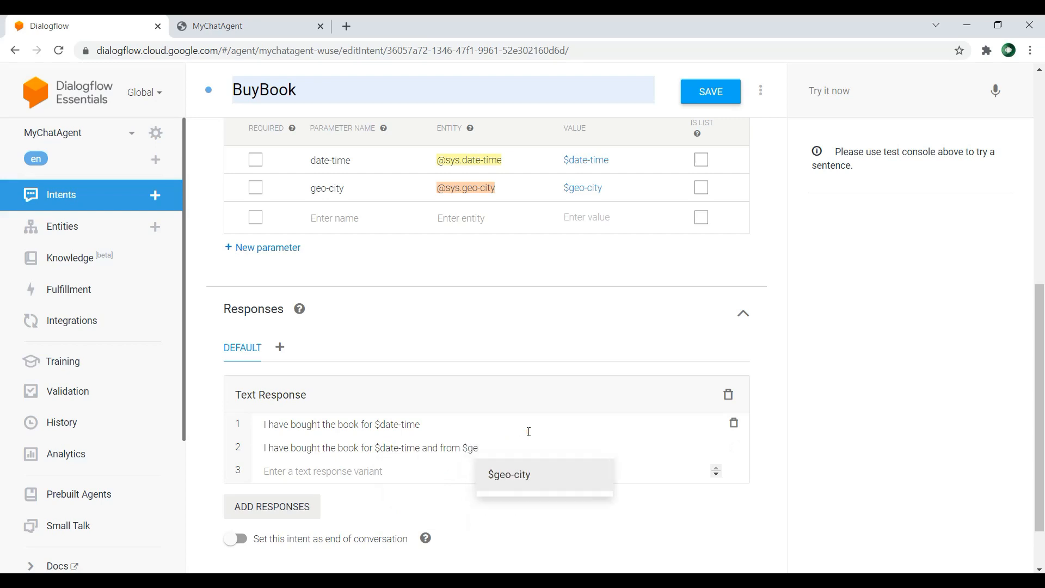
left_click(551, 471)
left_click(717, 94)
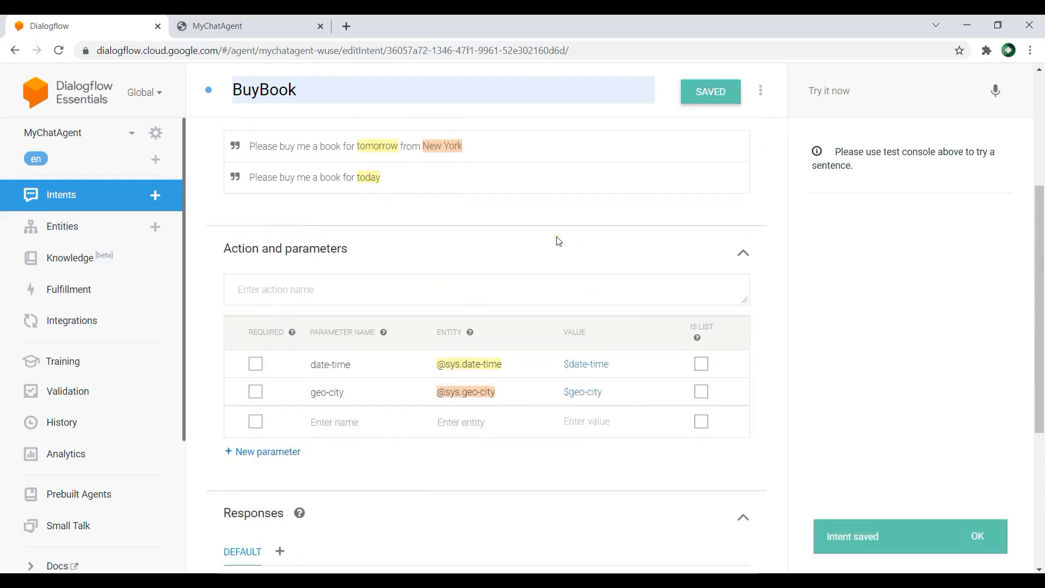
Step: Reload the MyChatAgent web demo and write the chat message "please buy me a book for tommowro from New York"
left_click(217, 26)
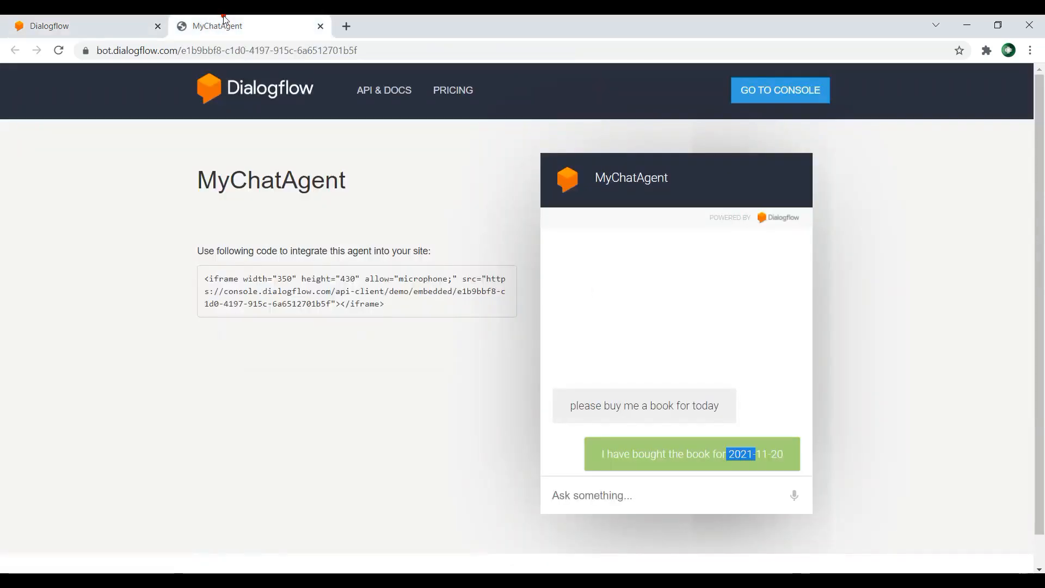
left_click(59, 52)
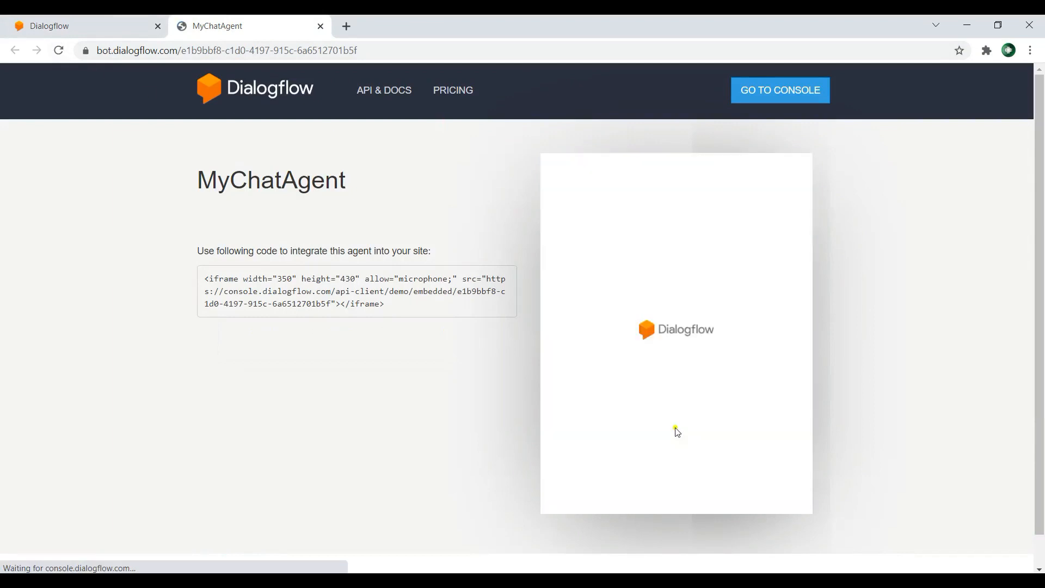
left_click(623, 495)
type("please buy ")
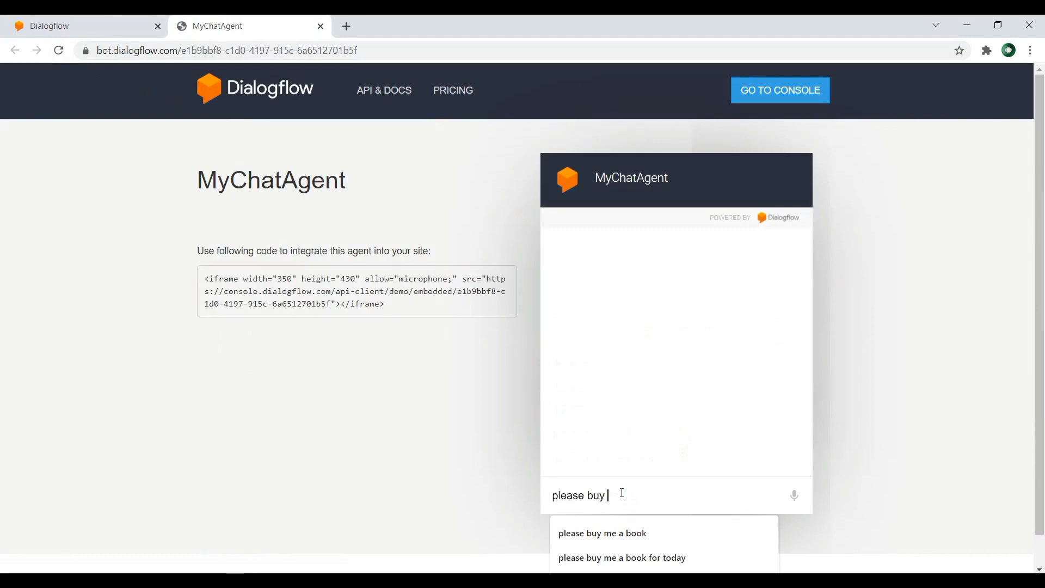
type("me a boo")
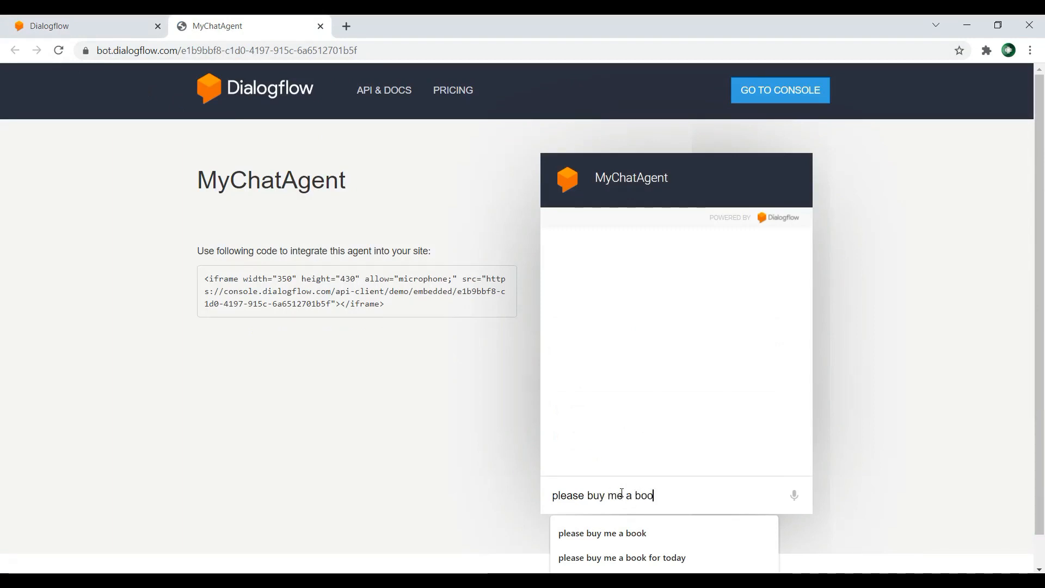
type("k for tom")
key("BackSpace")
type("ommowro")
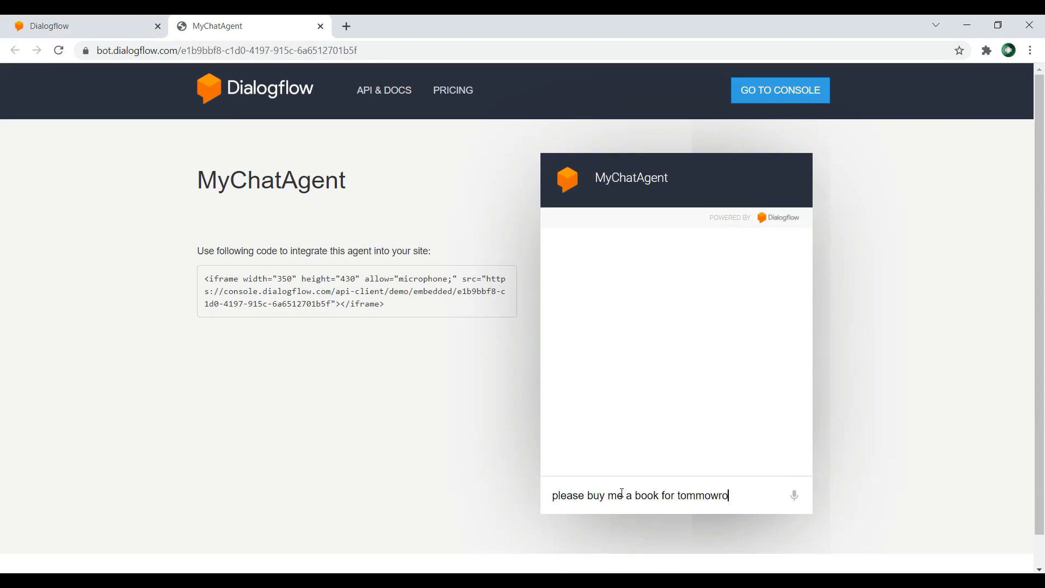
type(" from New Yo")
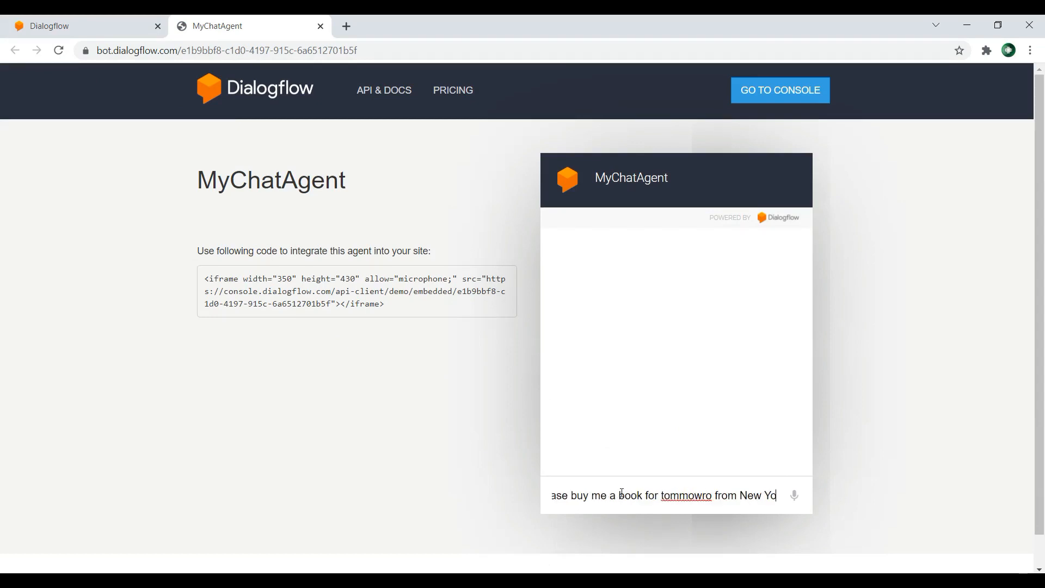
type("rk")
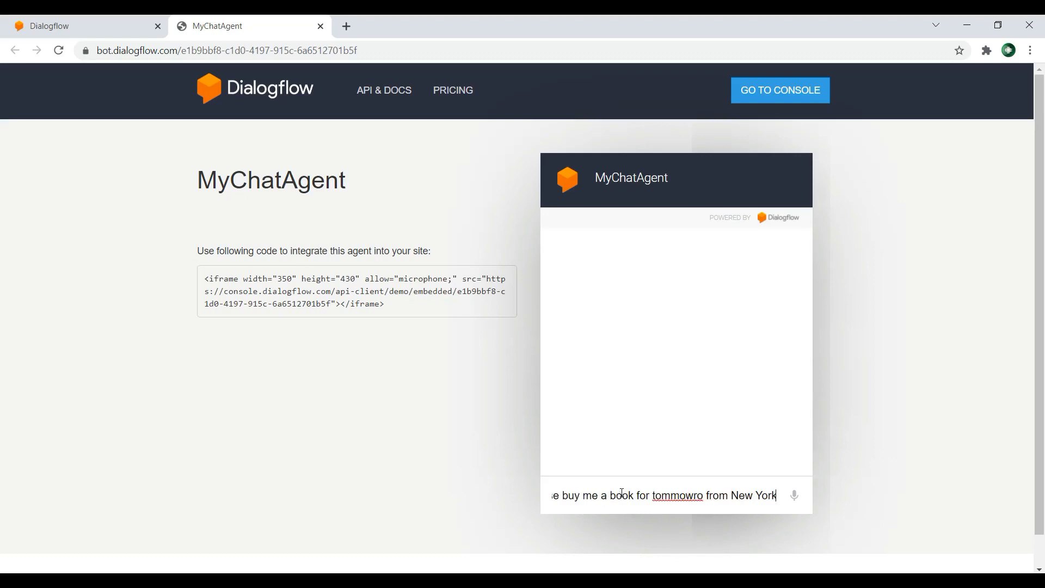
Step: Correct the misspelled word in the chat message to "tomorrow" and send it to test the BuyBook intent
right_click(675, 496)
left_click(708, 347)
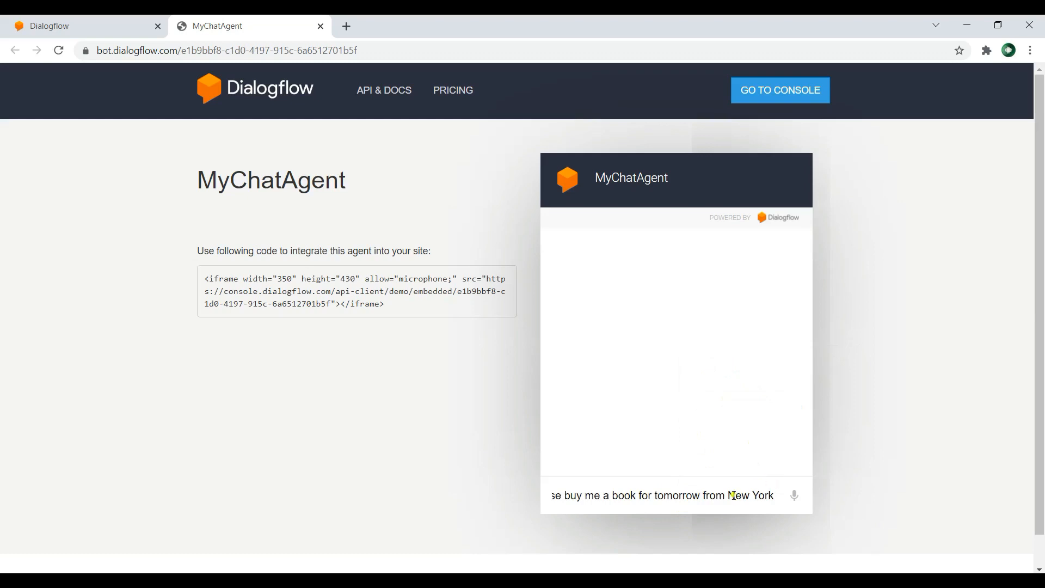
key("Return")
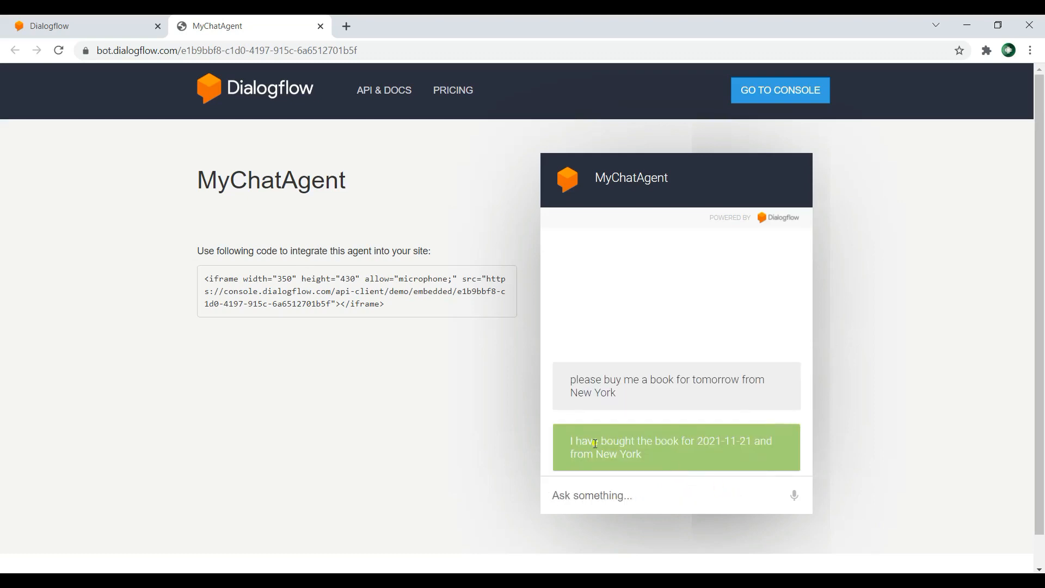
mouse_move(698, 442)
left_mouse_down()
mouse_move(758, 443)
mouse_move(707, 443)
left_mouse_up()
left_click(685, 501)
left_click(648, 264)
Step: Return to the Dialogflow console and view the agent's system entities
left_click(61, 17)
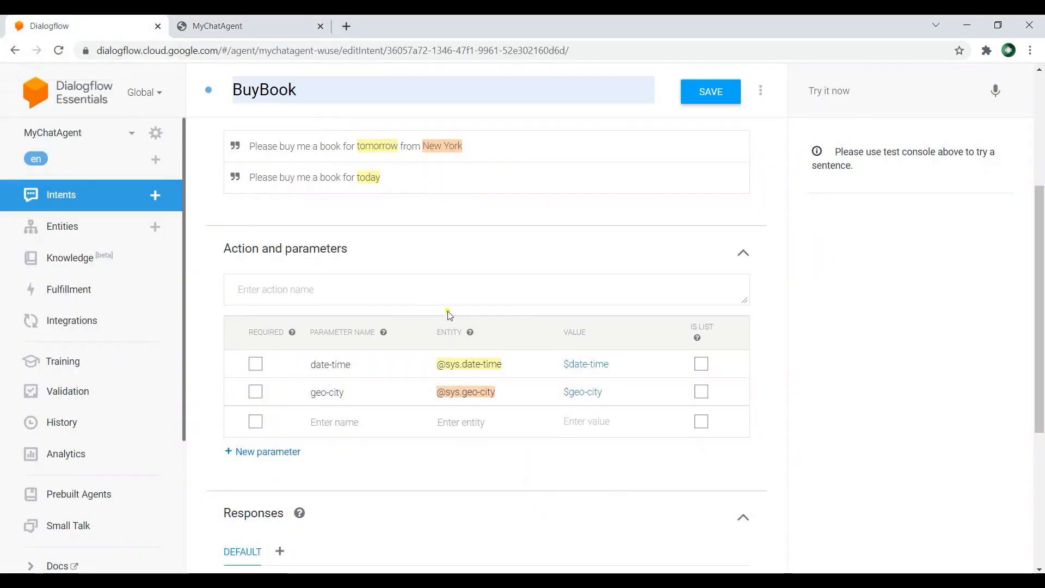
left_click(83, 228)
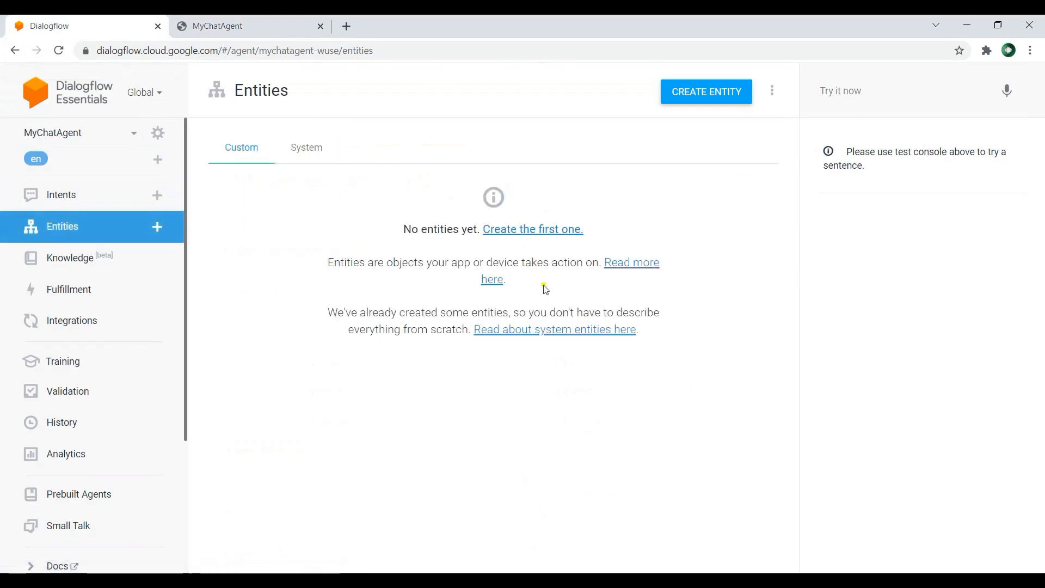
left_click(307, 144)
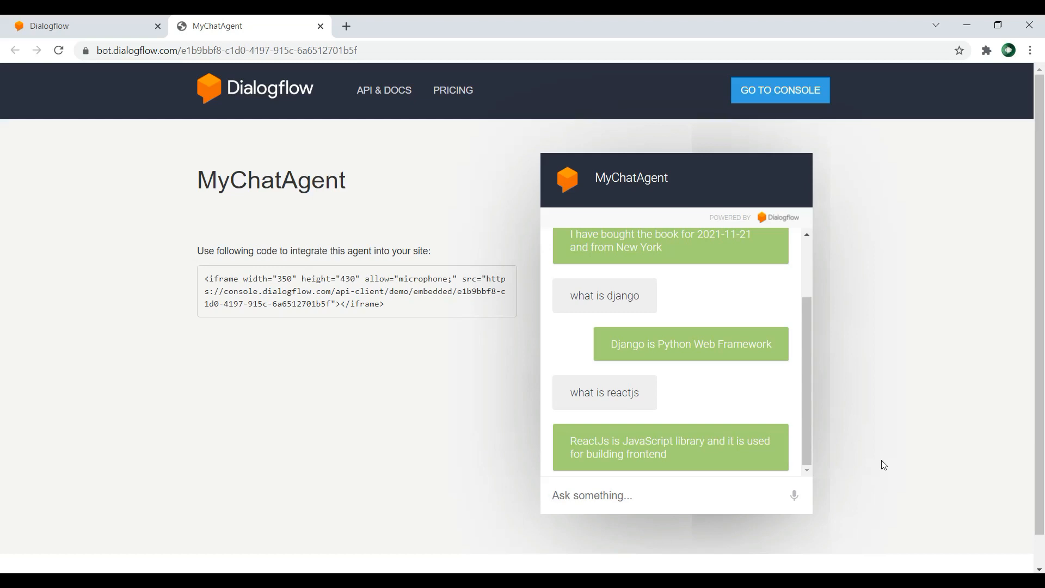
Step: Start a new custom entity for MyChatAgent in the Dialogflow console and name it Book
left_click(89, 20)
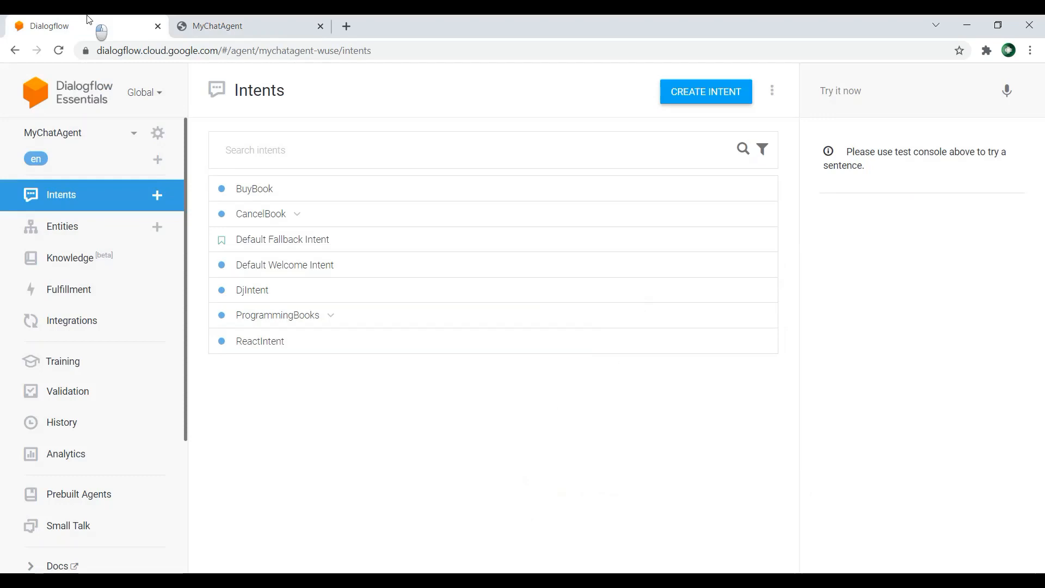
left_click(66, 231)
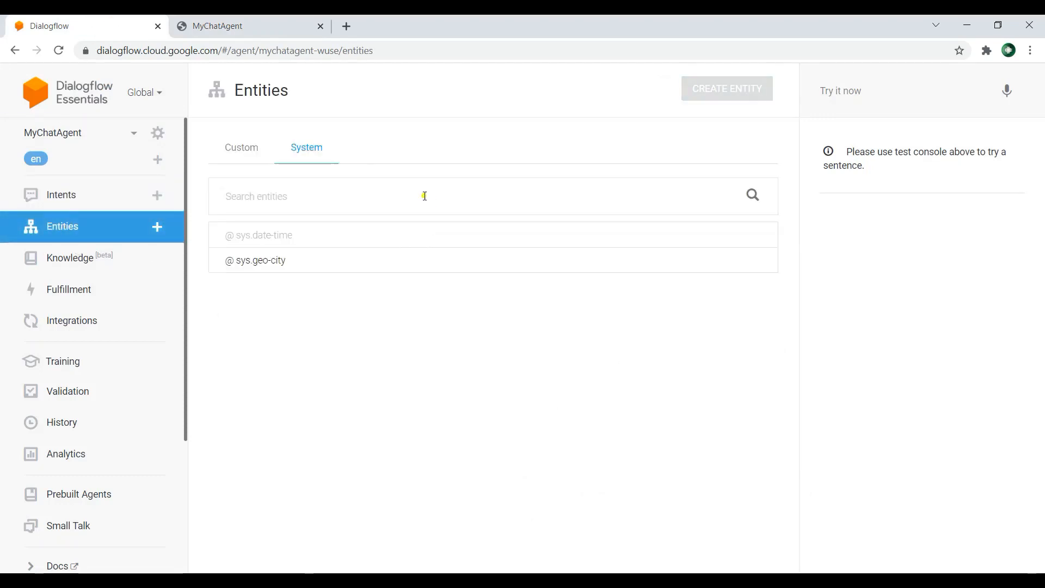
left_click(245, 145)
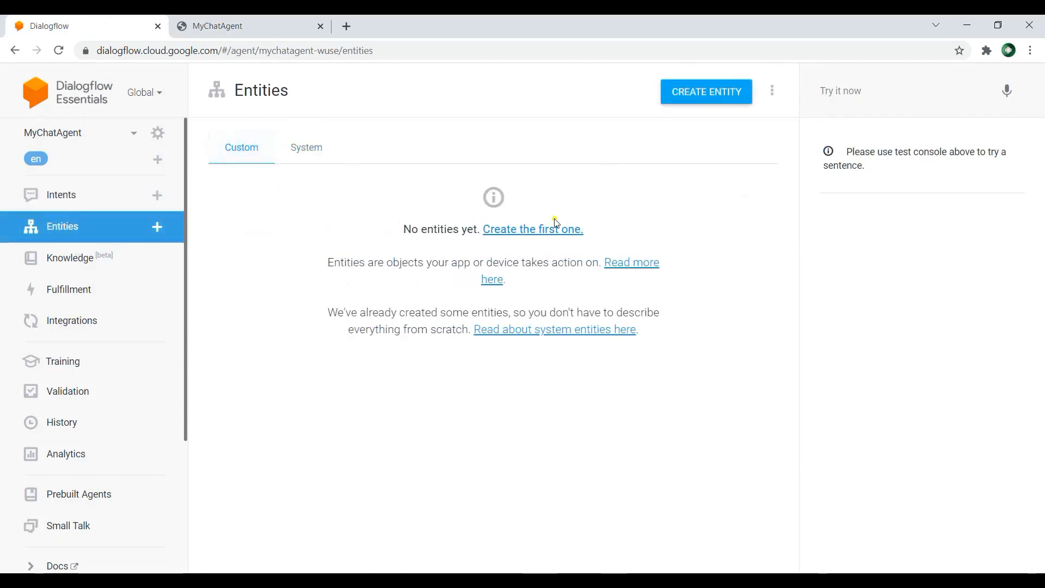
left_click(705, 92)
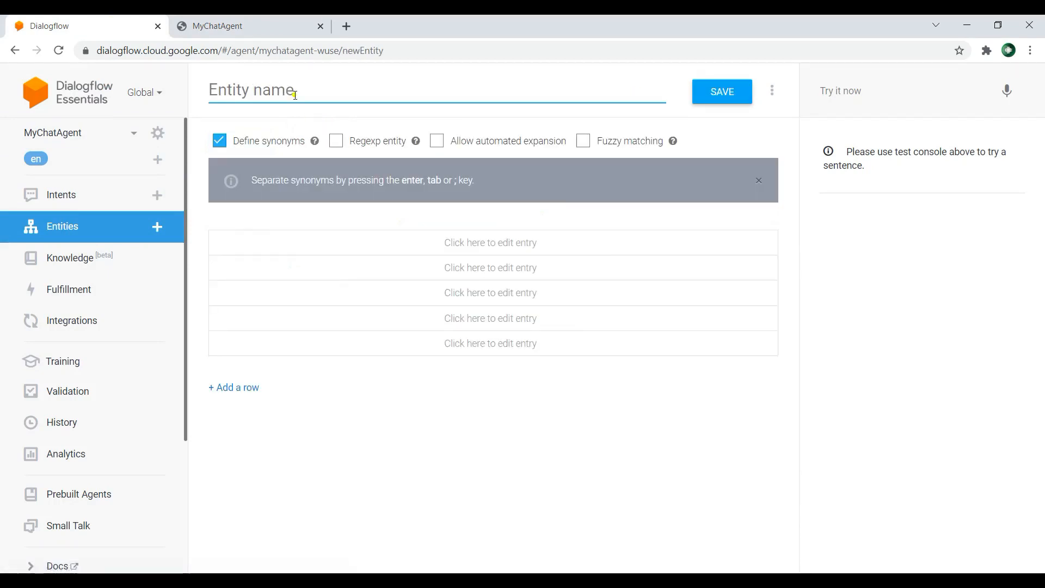
type("Boo")
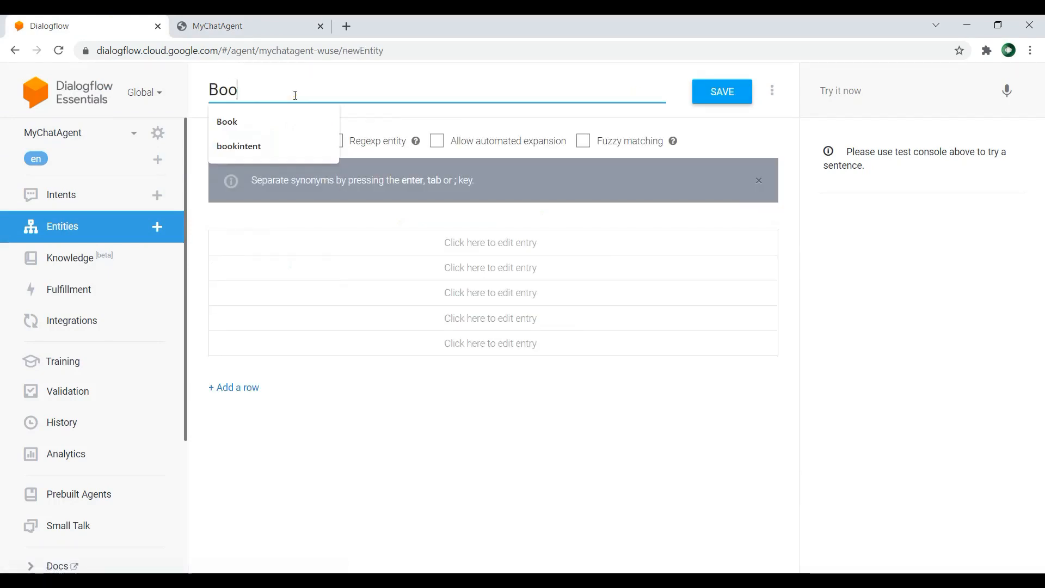
left_click(270, 118)
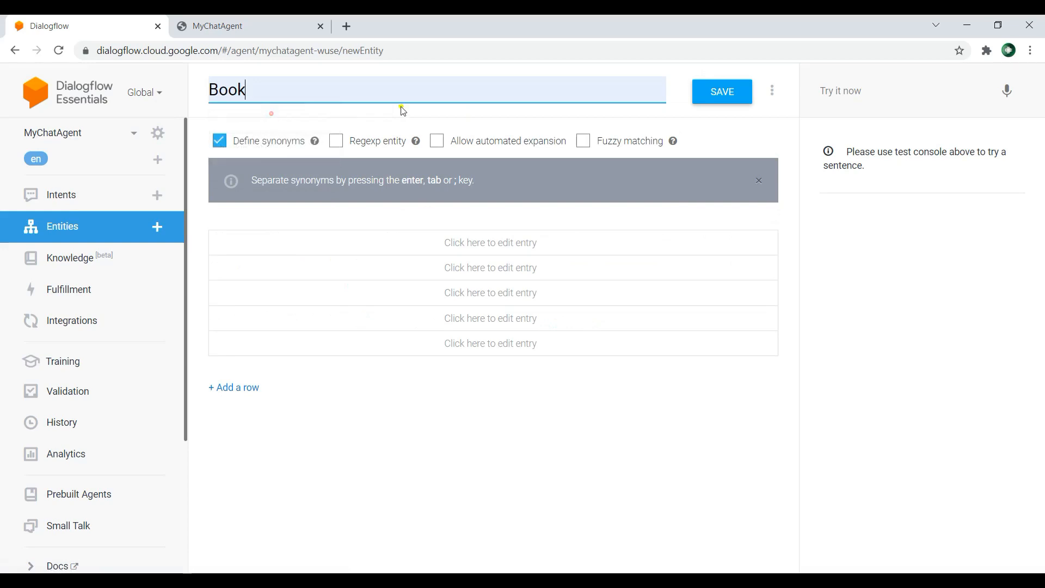
Step: Add the reference values django and reactjs to the Book entity, each with its own name as synonym
left_click(321, 243)
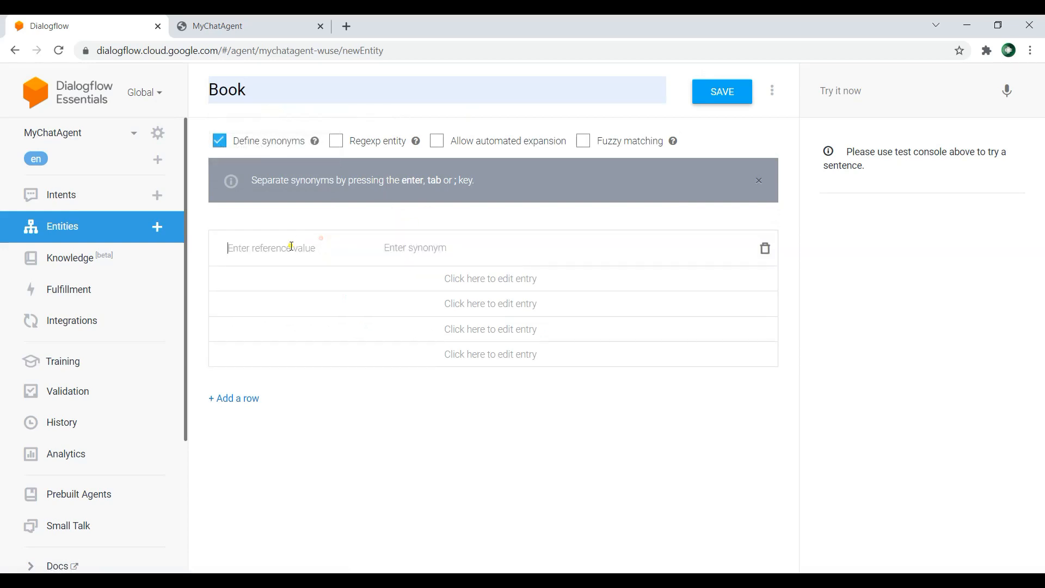
type("django")
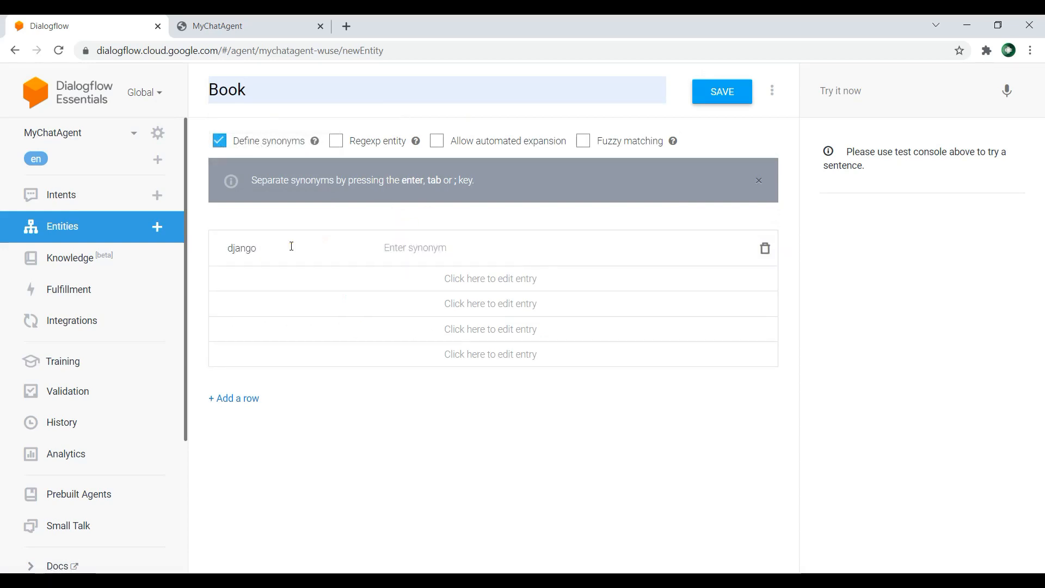
key("Tab")
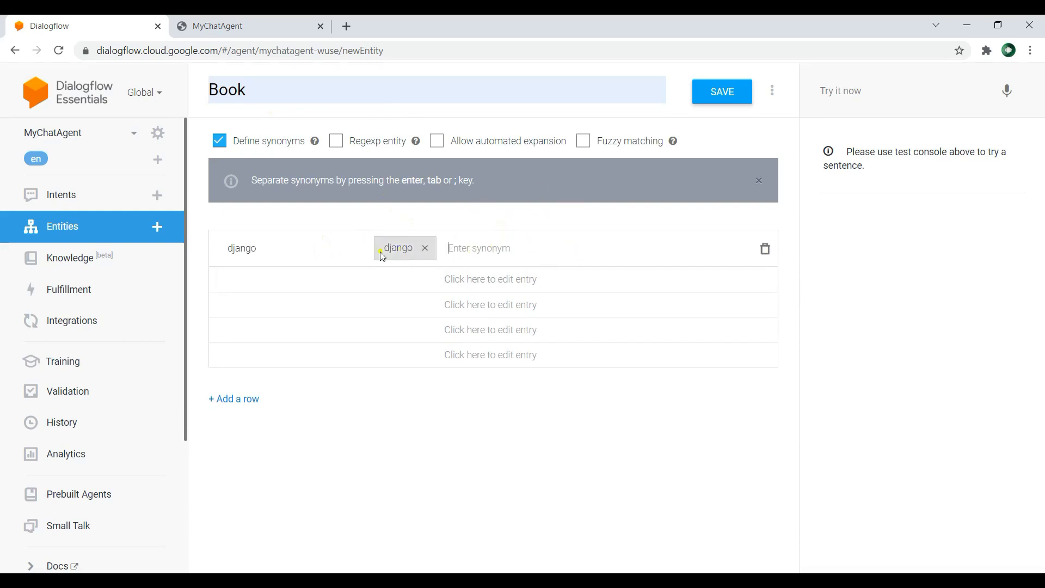
left_click(249, 275)
type("reactjs")
key("Tab")
Step: Add the reference values python and javascript to the Book entity and save it
left_click(249, 305)
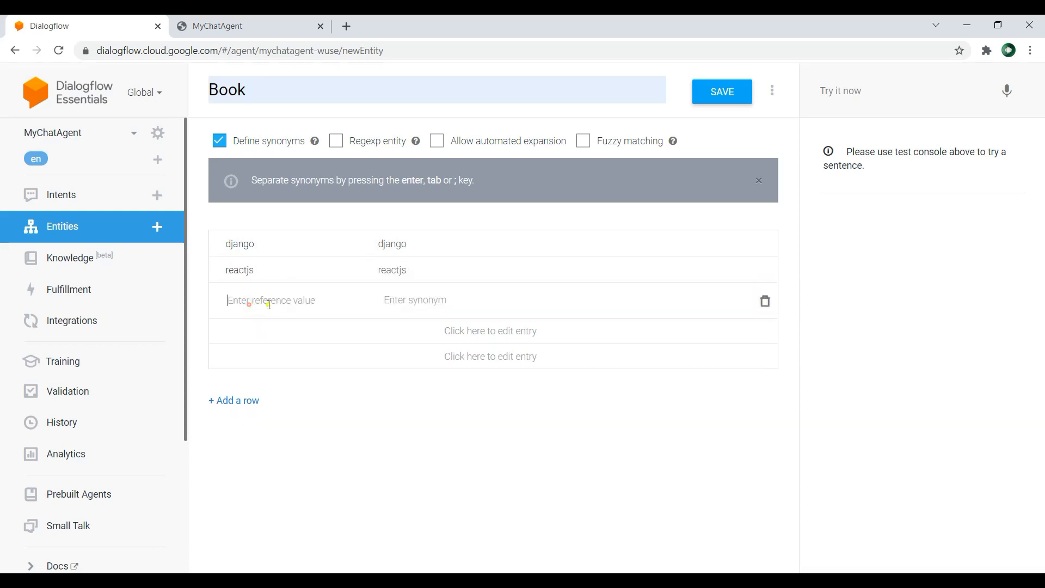
type("python")
key("Tab")
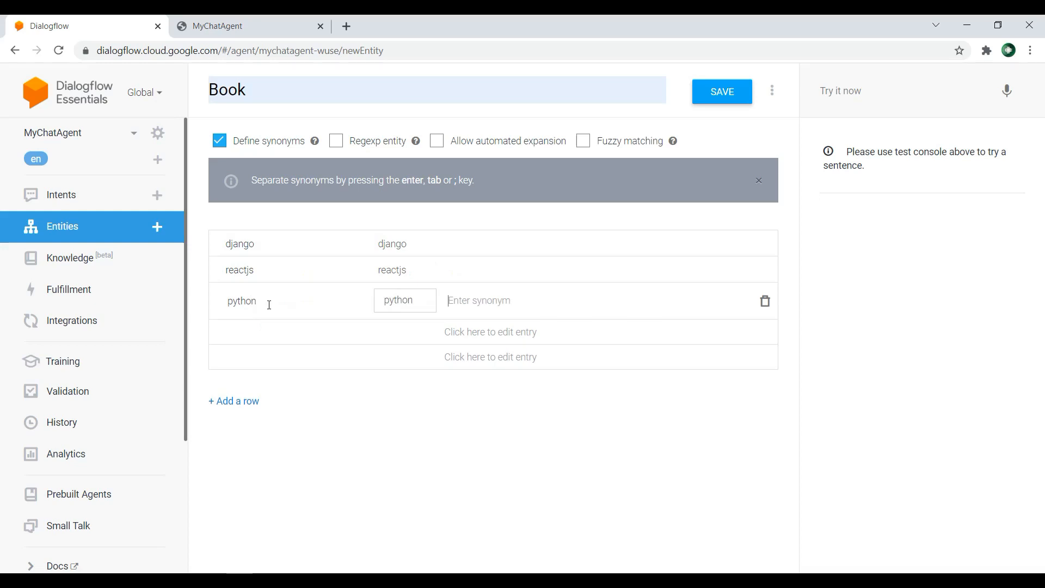
left_click(275, 330)
type("javascript")
left_click(725, 94)
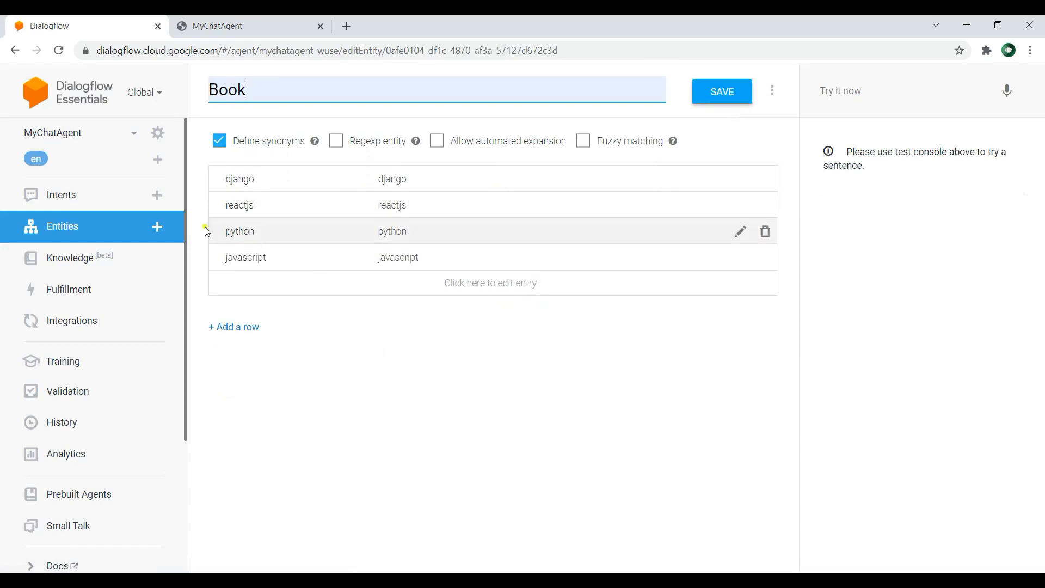
Step: Create a new intent named ProBook in MyChatAgent and save it
left_click(92, 201)
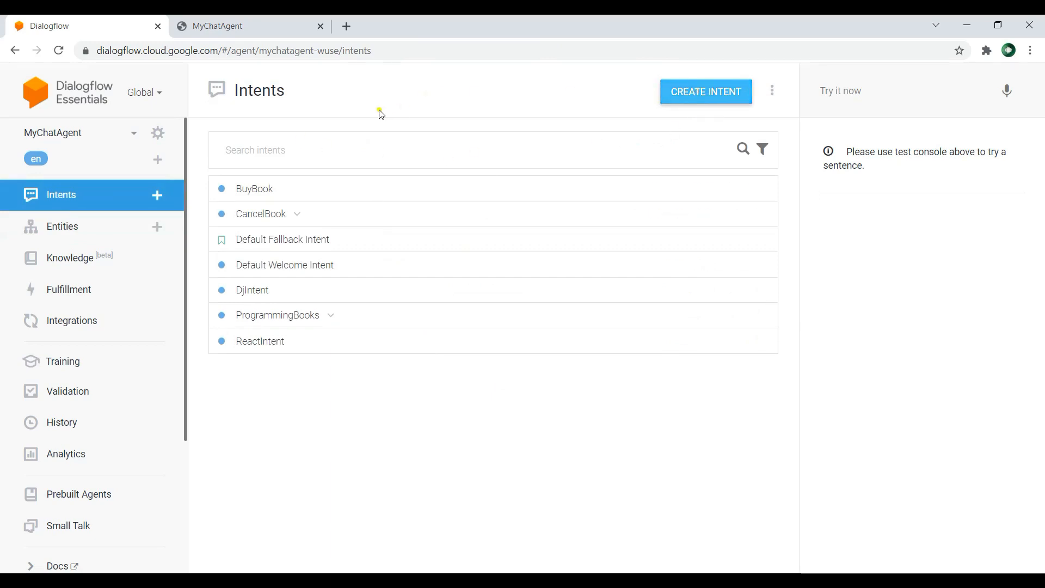
left_click(339, 91)
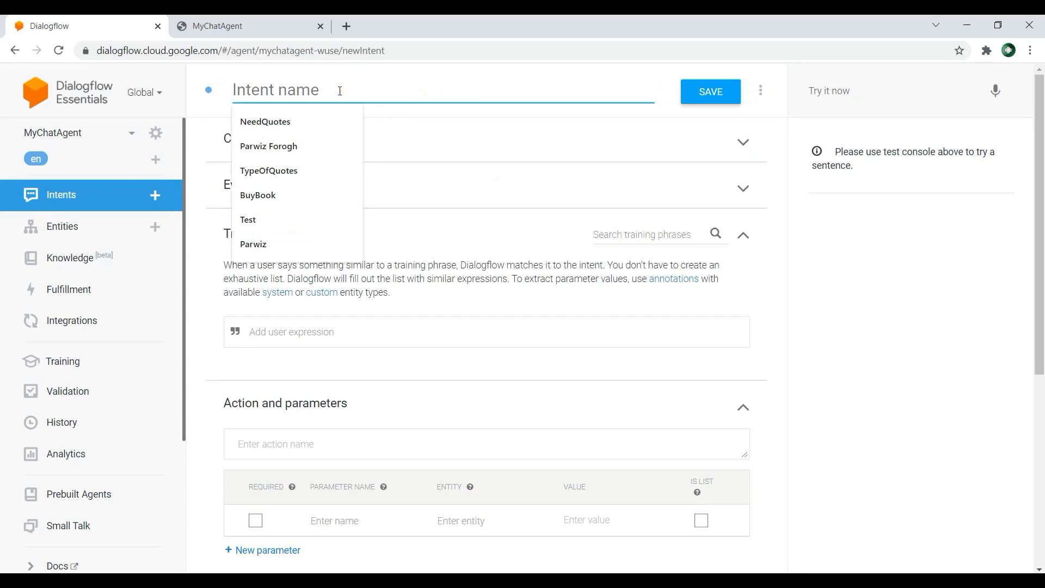
type("Or")
key("BackSpace")
key("BackSpace")
type("ProBook")
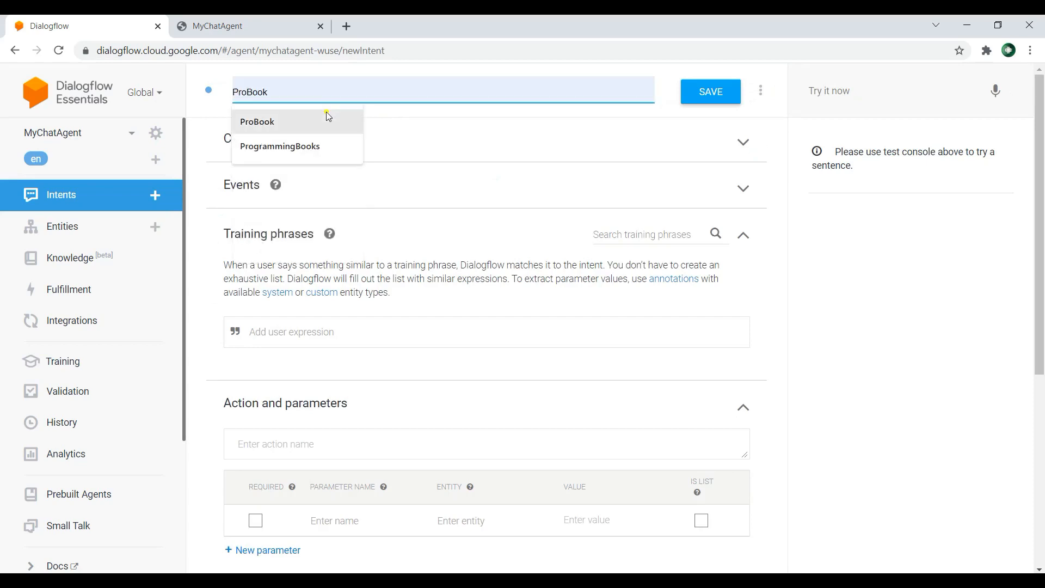
left_click(326, 115)
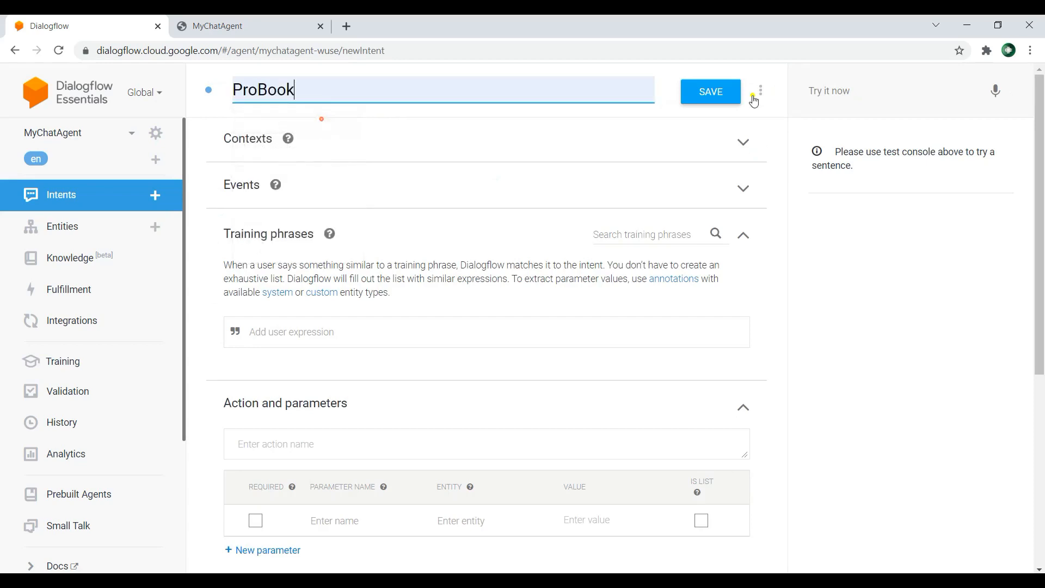
left_click(708, 93)
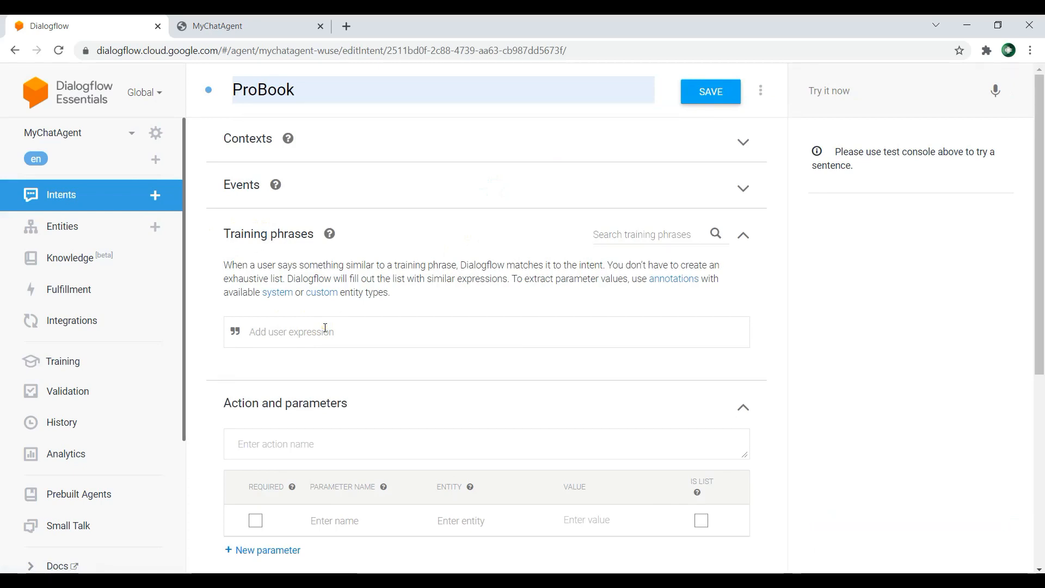
Step: Add the training phrase "please give me django book" to the ProBook intent
type("please go")
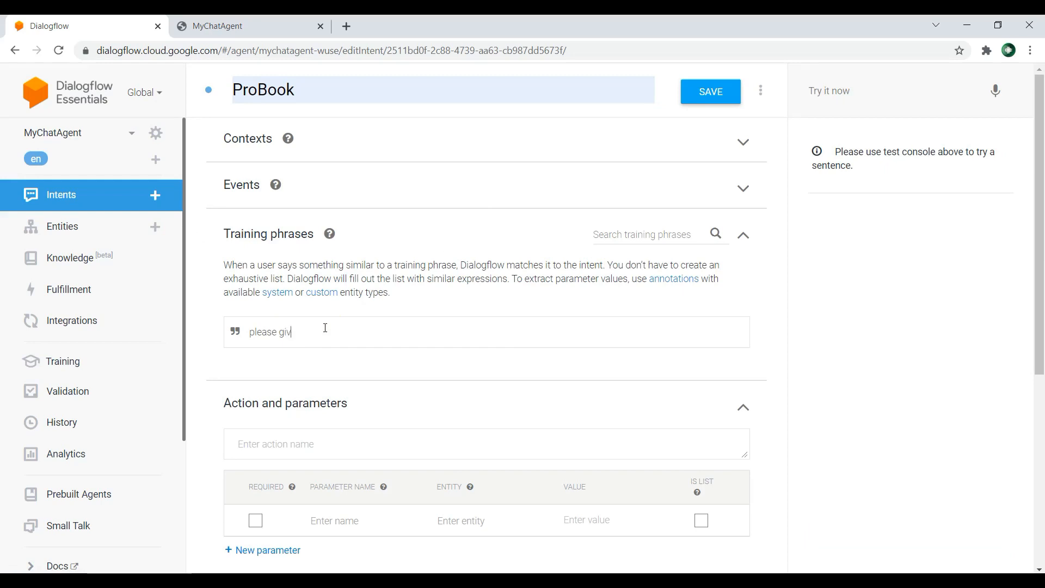
type("ve me django book")
key("Return")
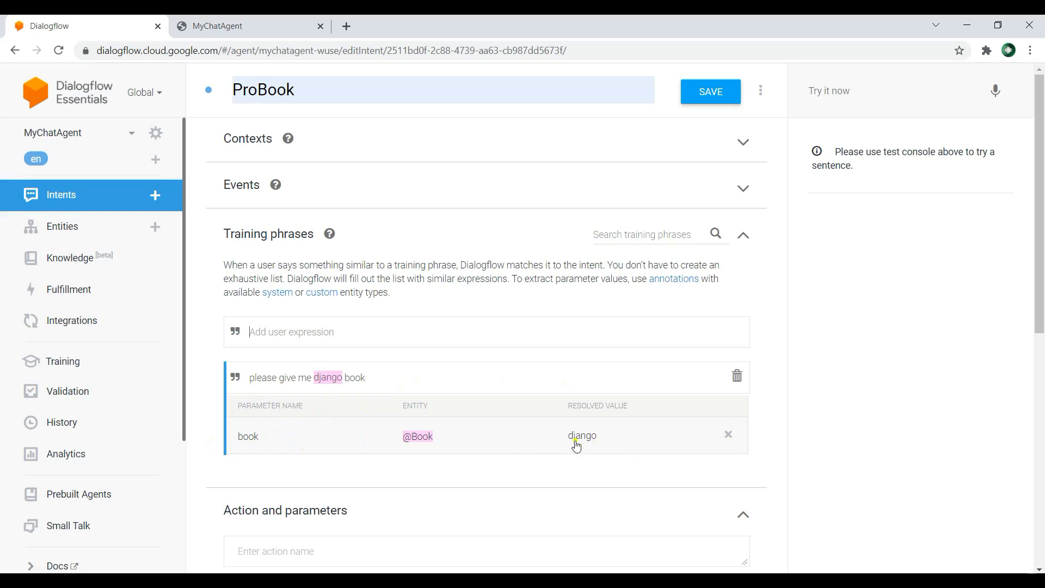
Step: Add the training phrases "please give me reactjs book" and "please give python book" to ProBook
type("please give me")
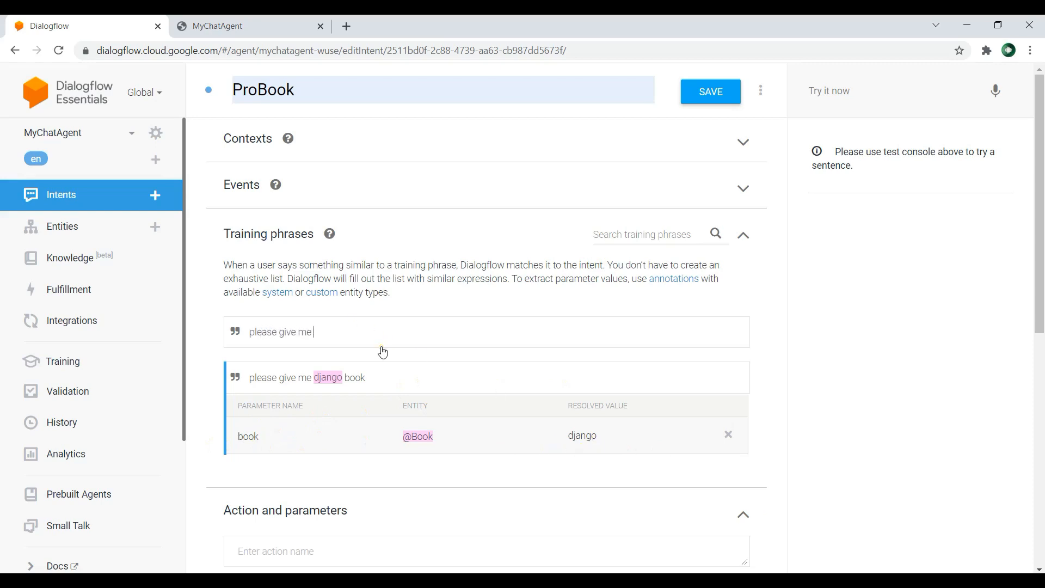
type(" reactjs book")
key("Return")
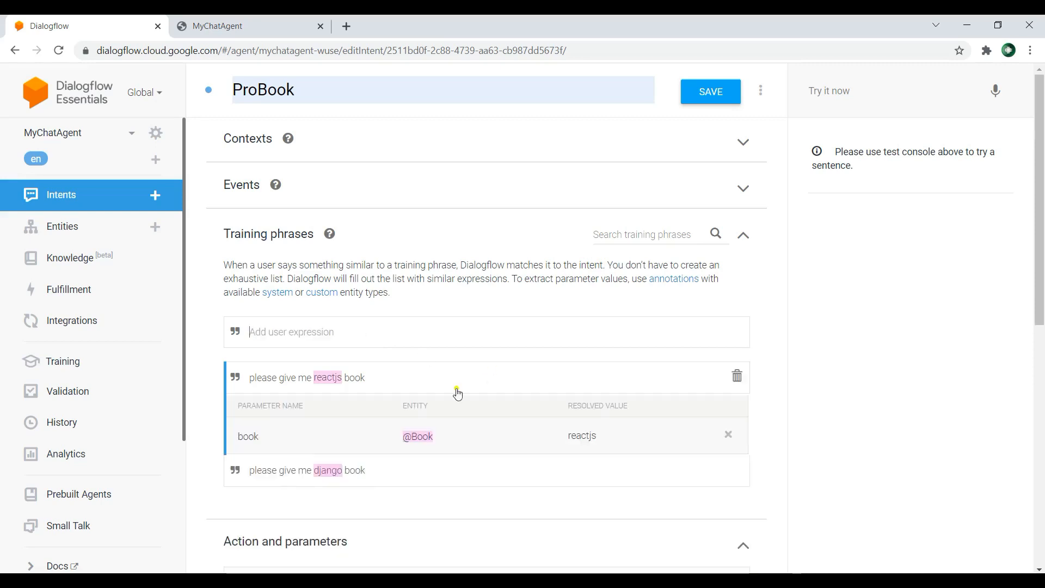
type("please give p")
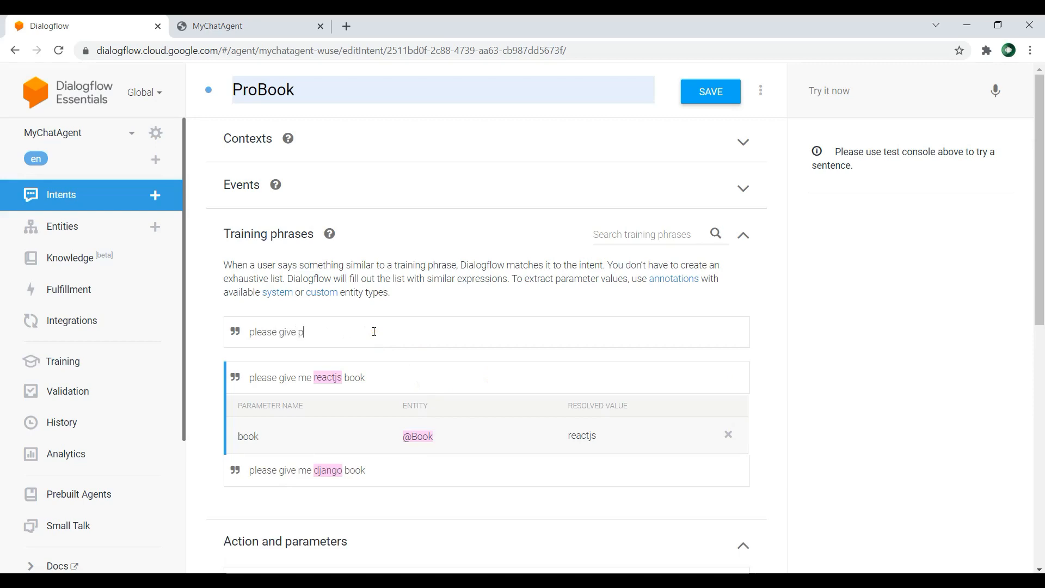
type("ython book")
key("Return")
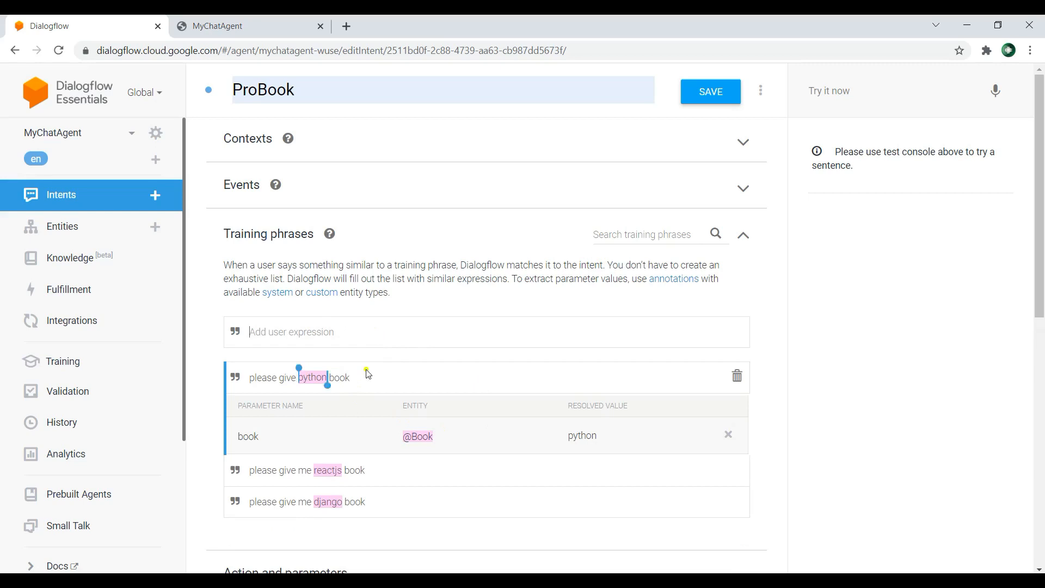
Step: Add the training phrase "please give javascript book" to the ProBook intent
left_click(372, 329)
type("please give j")
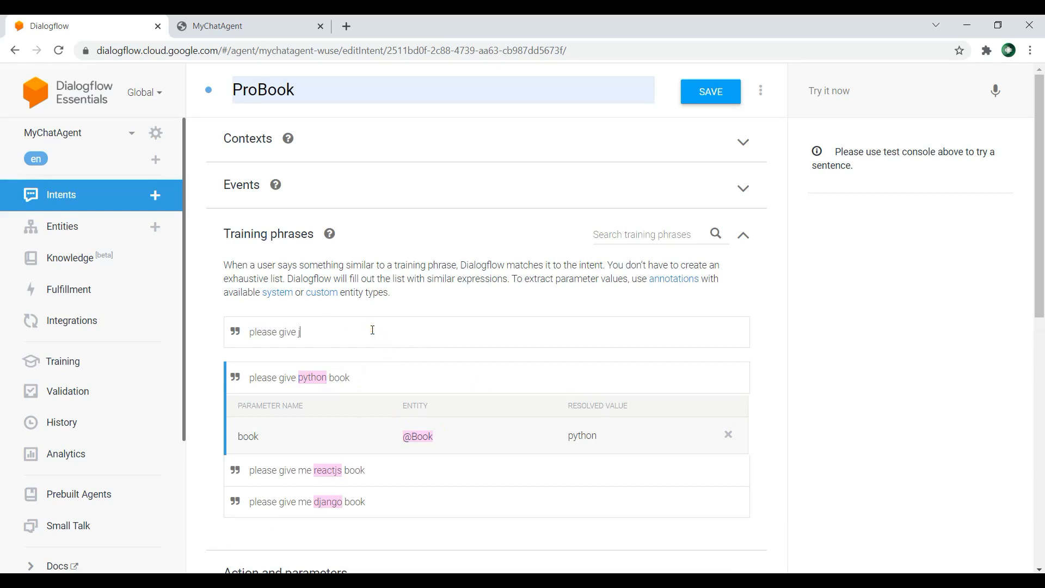
type("avascript book")
key("Return")
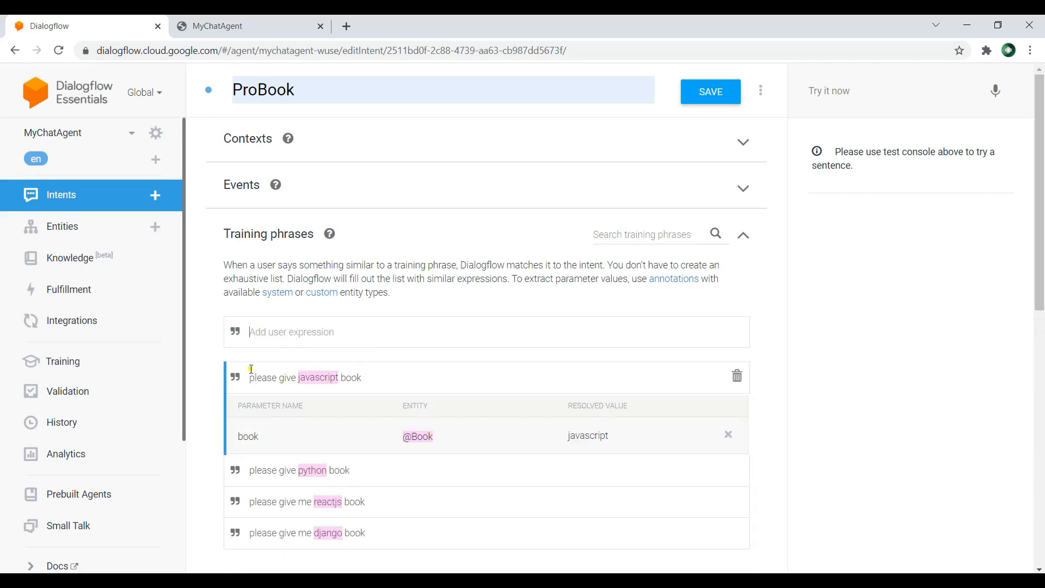
Step: Add the text response "i can give you $book" to ProBook, using the book parameter, and save the intent
scroll(836, 347, "down", 7)
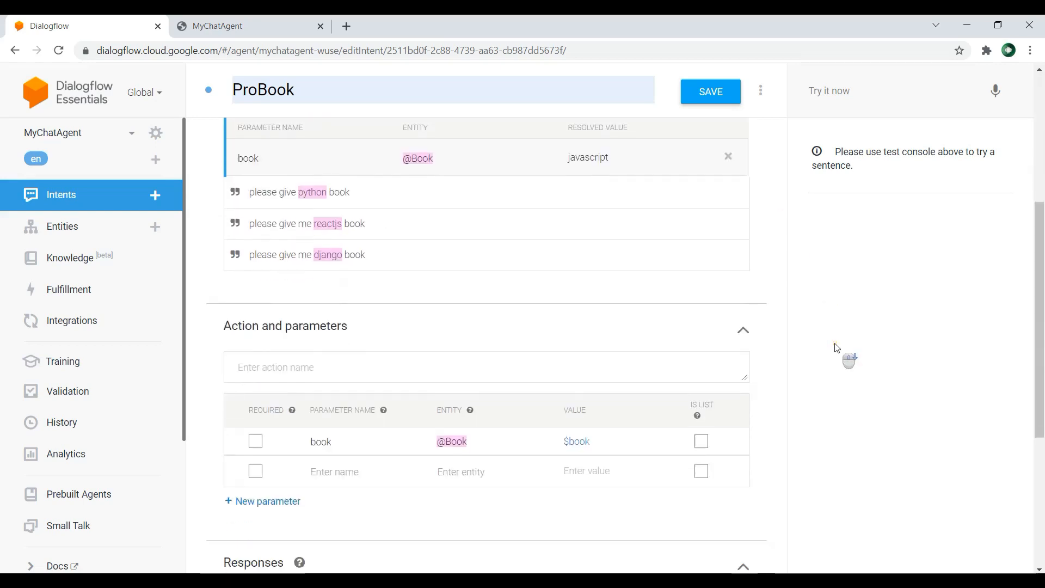
scroll(836, 347, "down", 3)
left_click(409, 402)
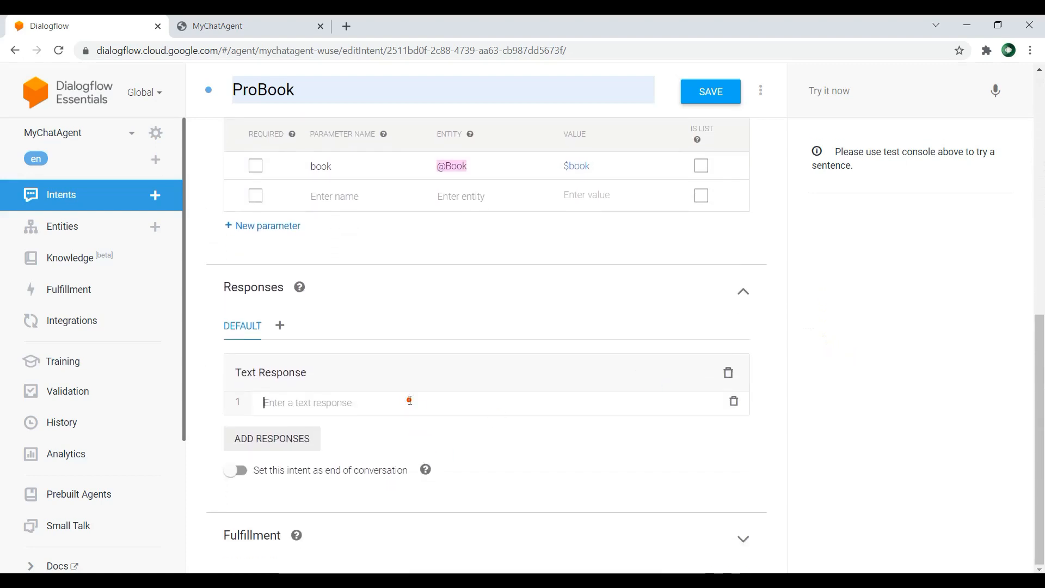
type("i can g")
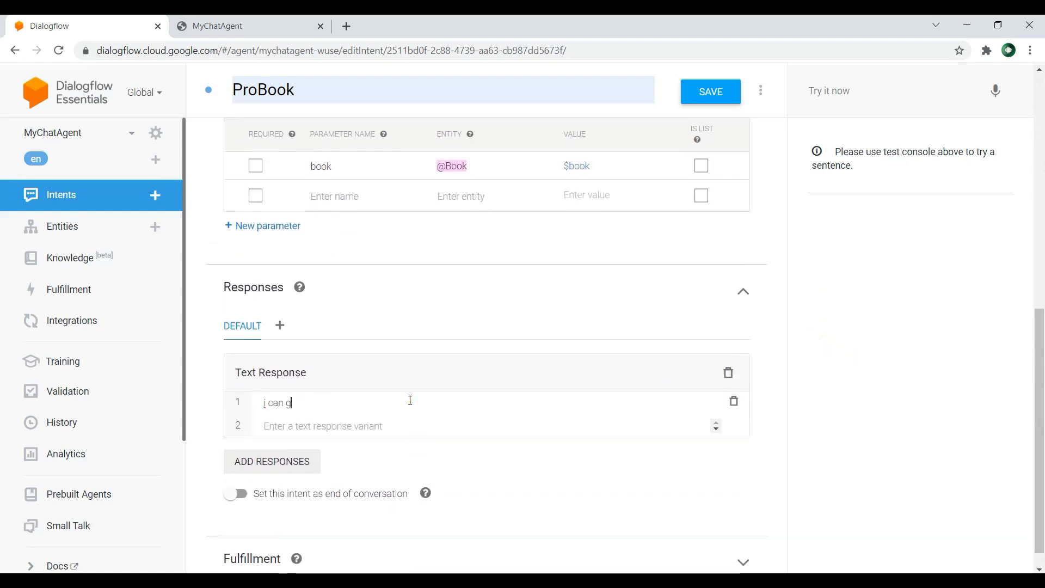
type("ive you")
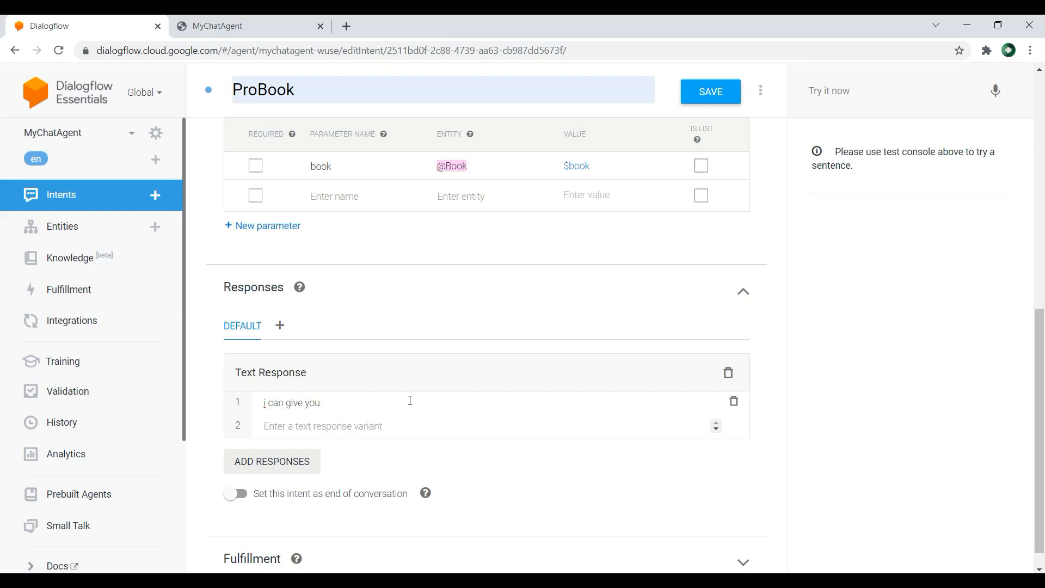
type(" $")
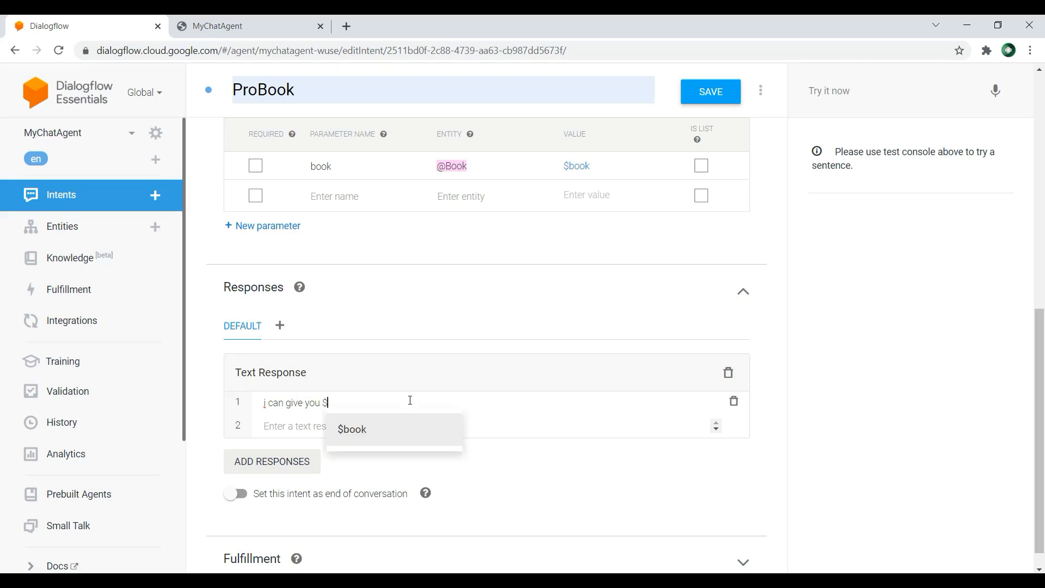
left_click(396, 433)
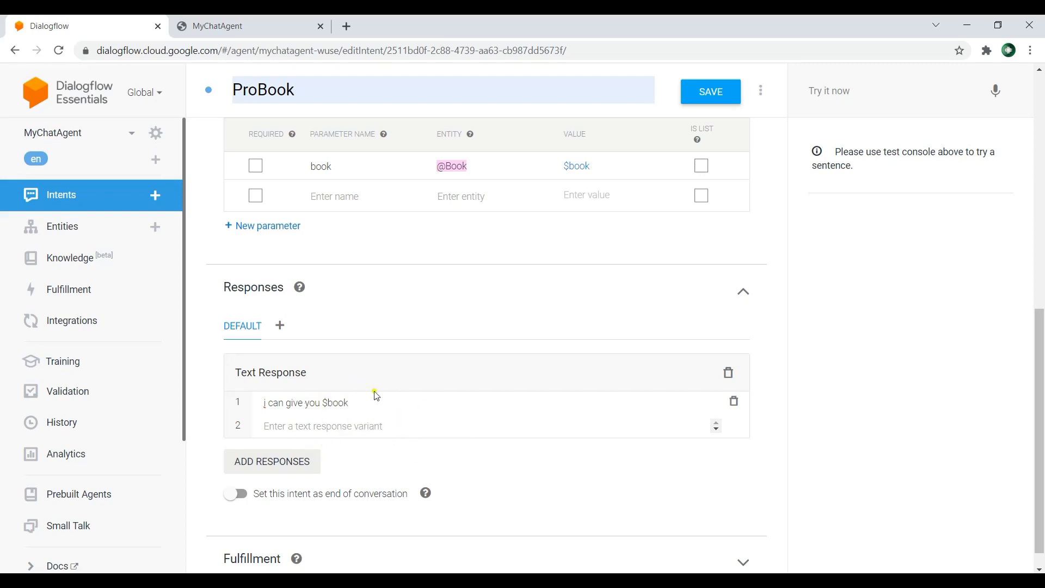
left_click(694, 97)
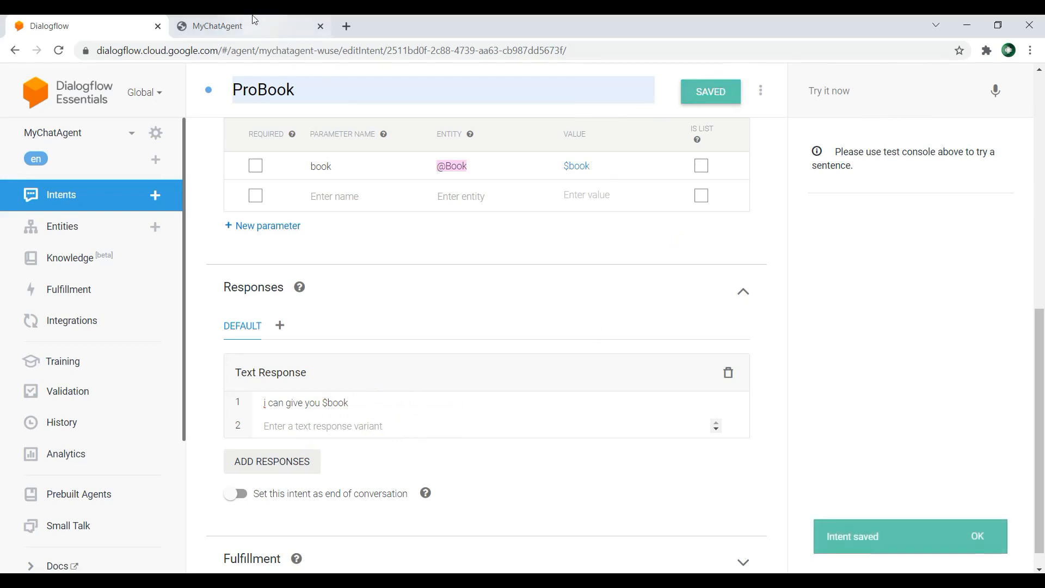
Step: Switch to the MyChatAgent web demo page, reload it and send the bot the message "hello"
left_click(228, 26)
left_click(60, 50)
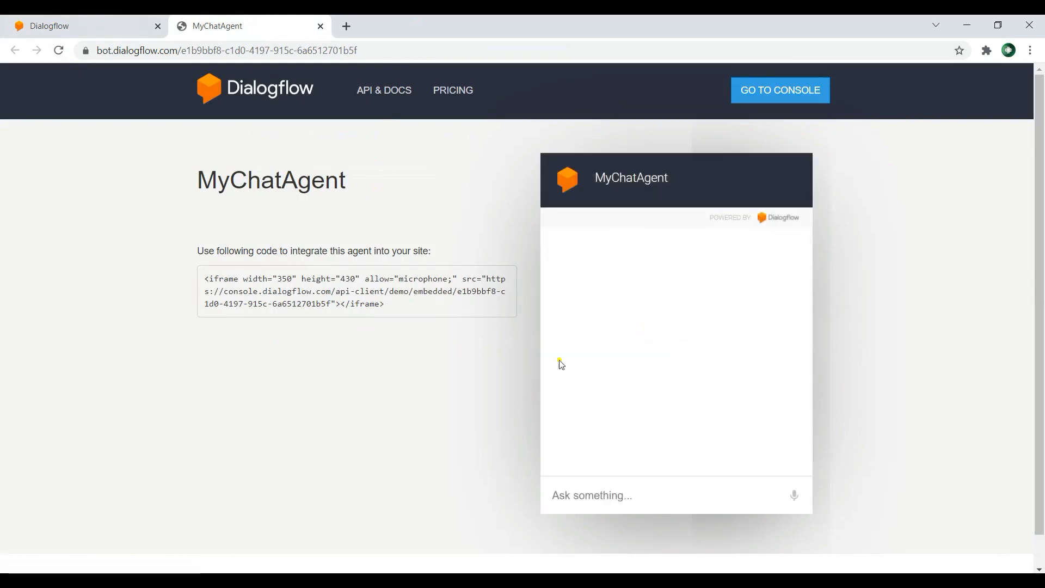
left_click(625, 493)
type("hello")
key("Return")
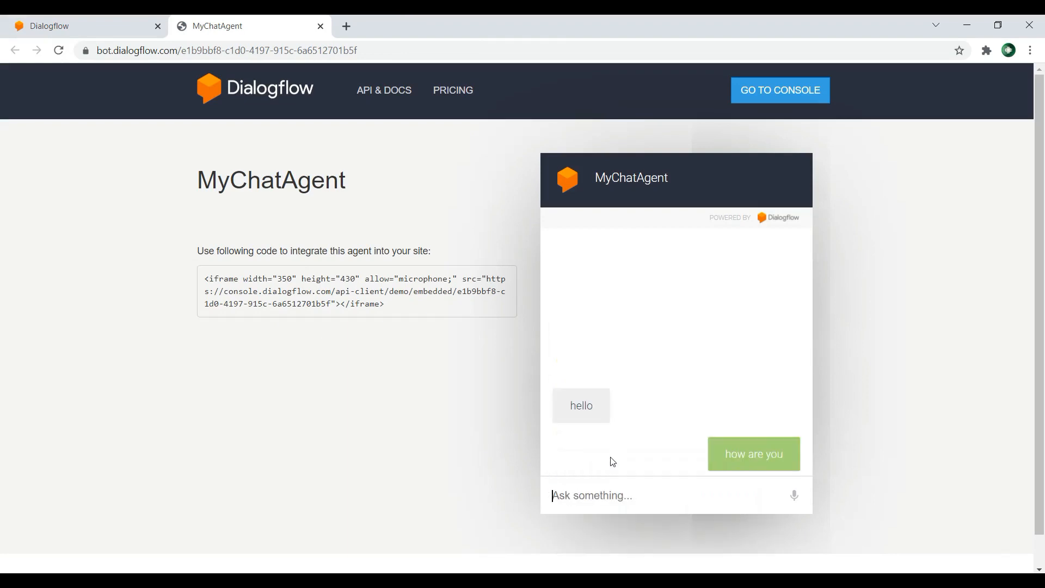
Step: Test ProBook by sending the messages "please give me django book" and "please give me reactjs book"
type("please g")
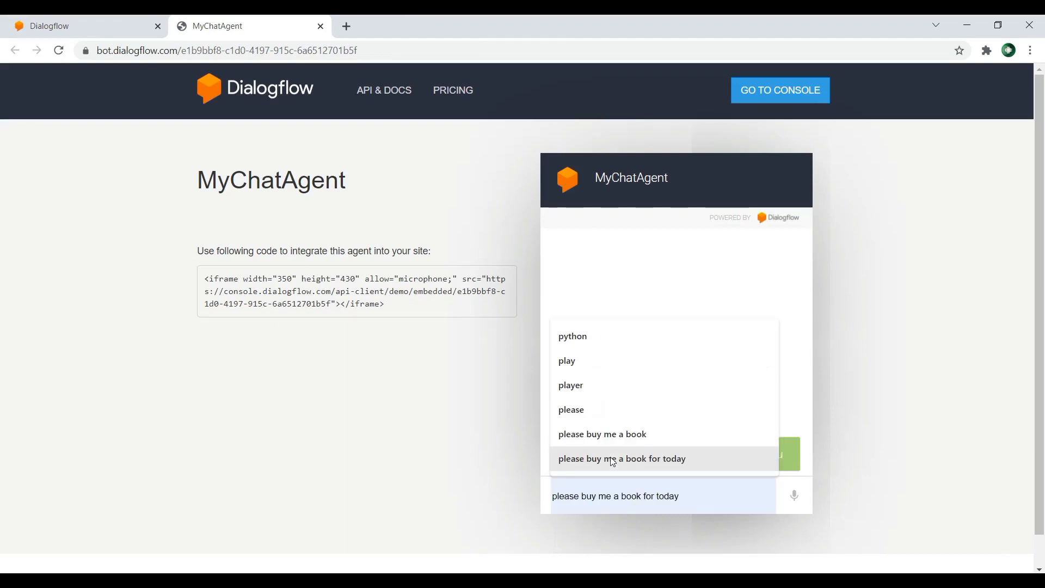
type("ive ")
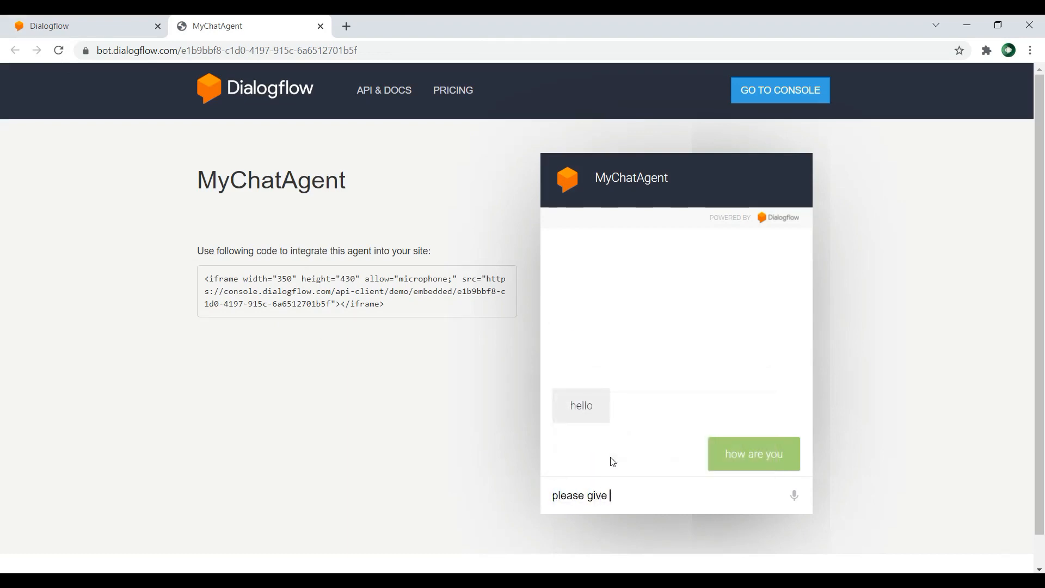
type("me django book")
key("Return")
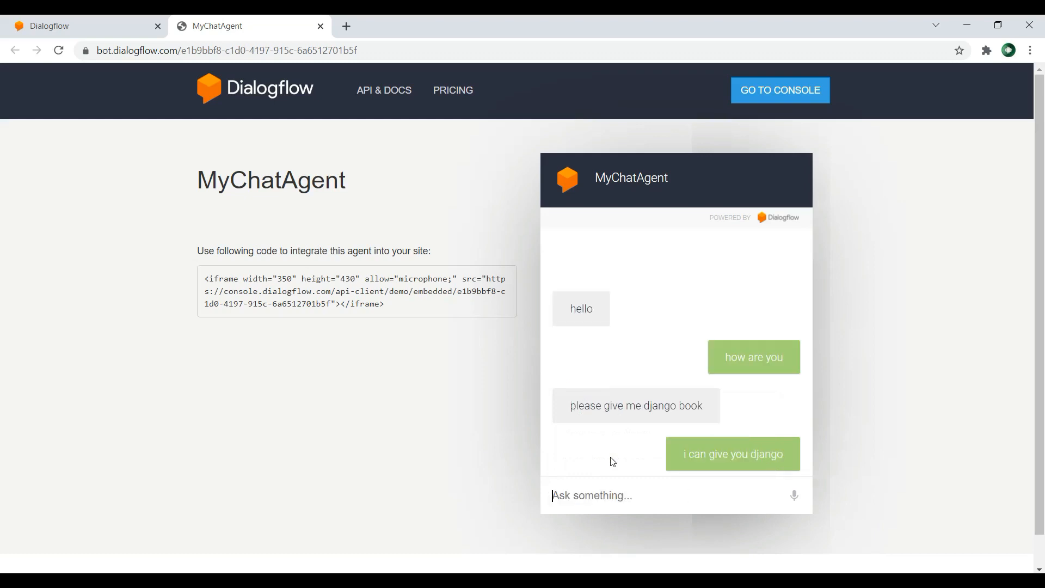
type("please give me reactjs book")
key("Return")
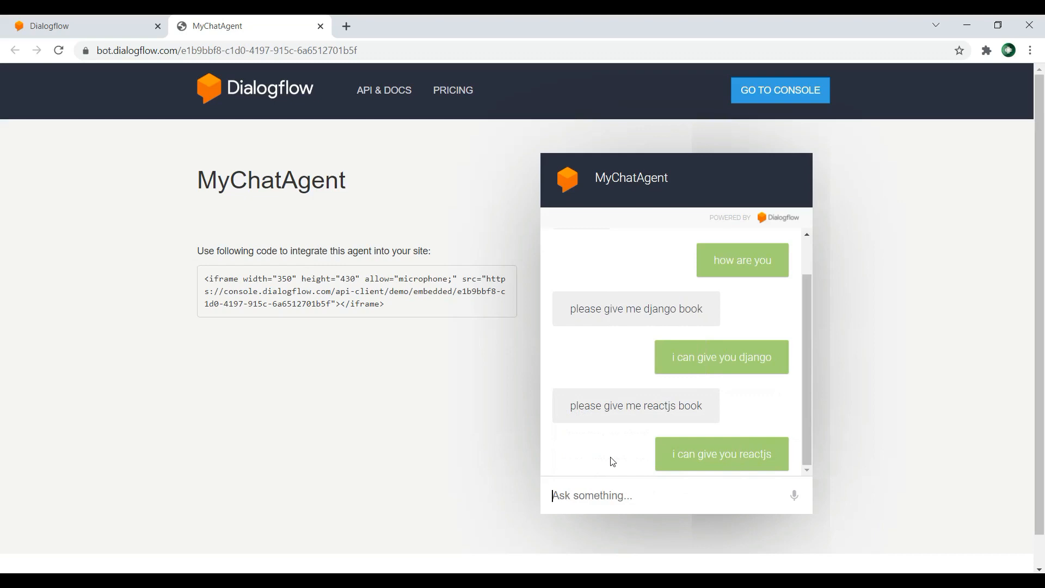
Step: Test the python value of the Book entity by sending "please me python book" to the bot
type("please me python book")
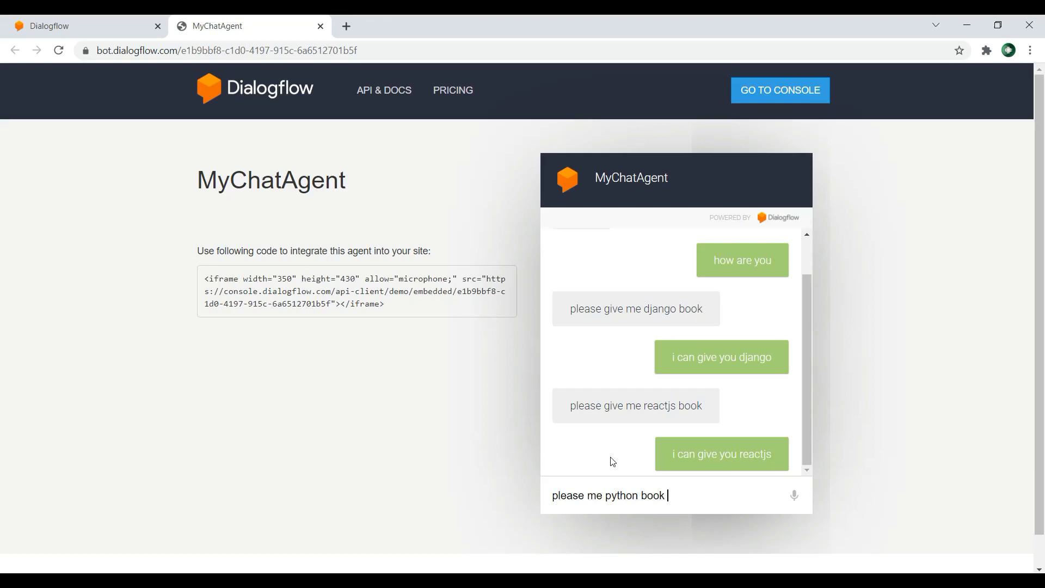
key("Return")
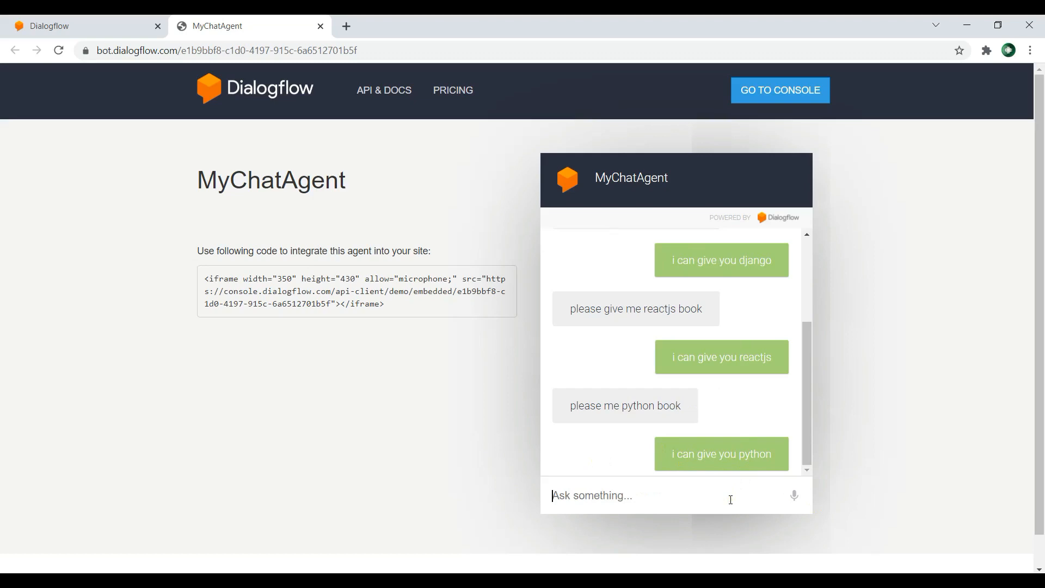
Step: Send the single-word messages "django" and "reactjs" to the bot
type("django")
key("Return")
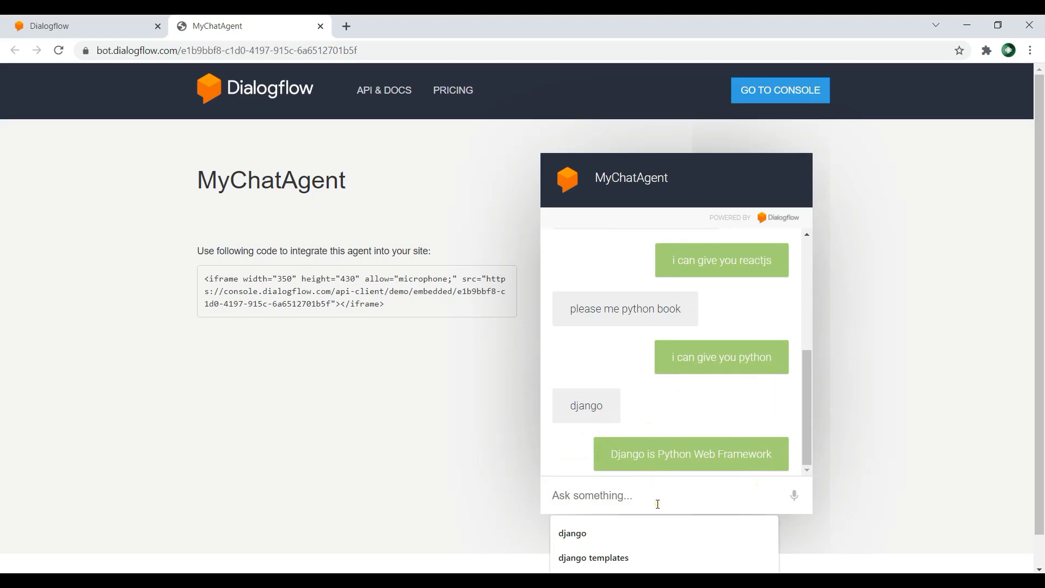
type("reactjs")
key("Return")
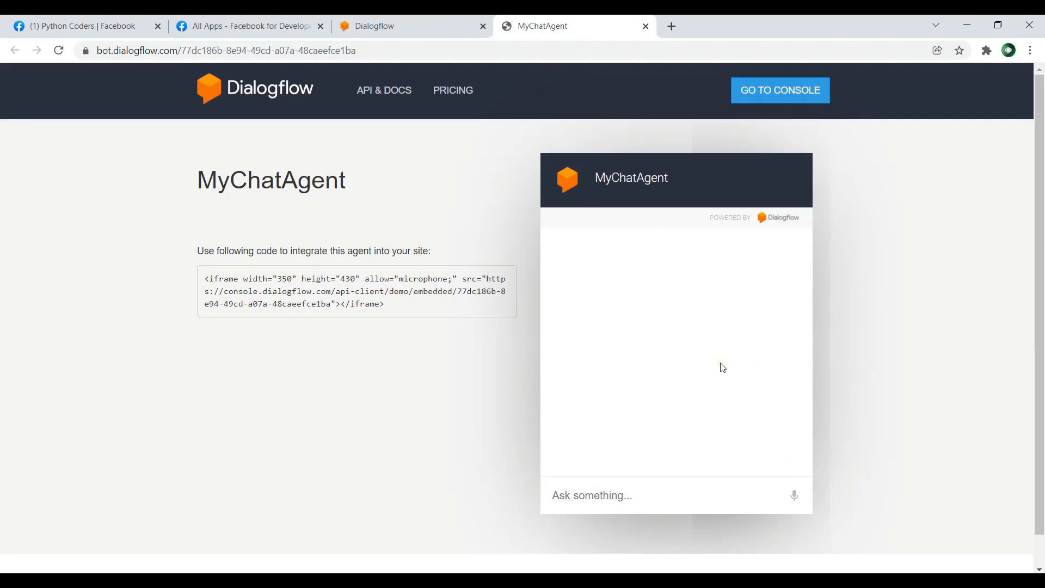
Step: Send the messages "hi" and "i want python book" in the empty MyChatAgent demo chat
left_click(642, 495)
type("hi")
key("Return")
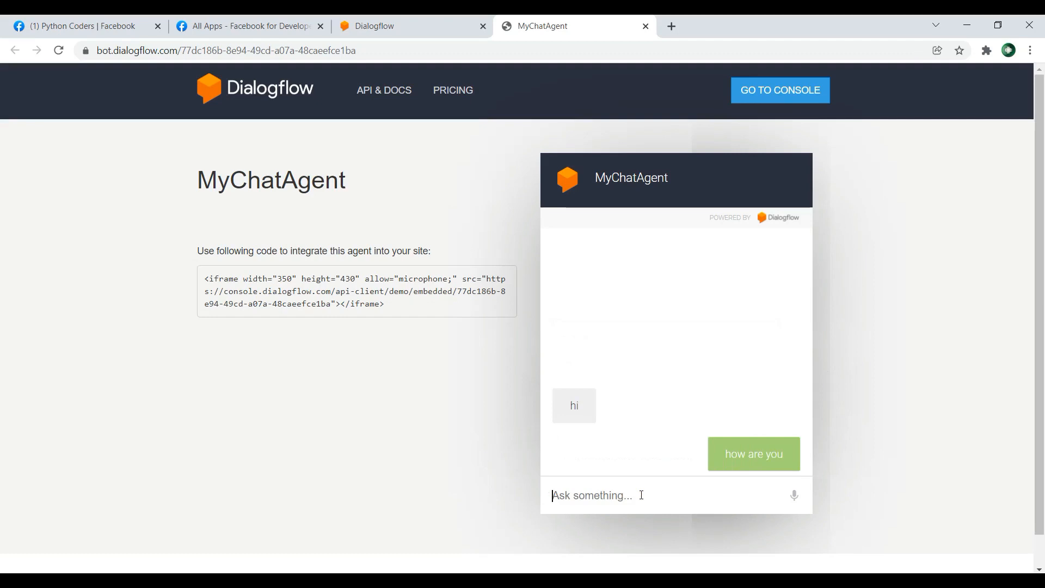
type("i want python book")
key("Return")
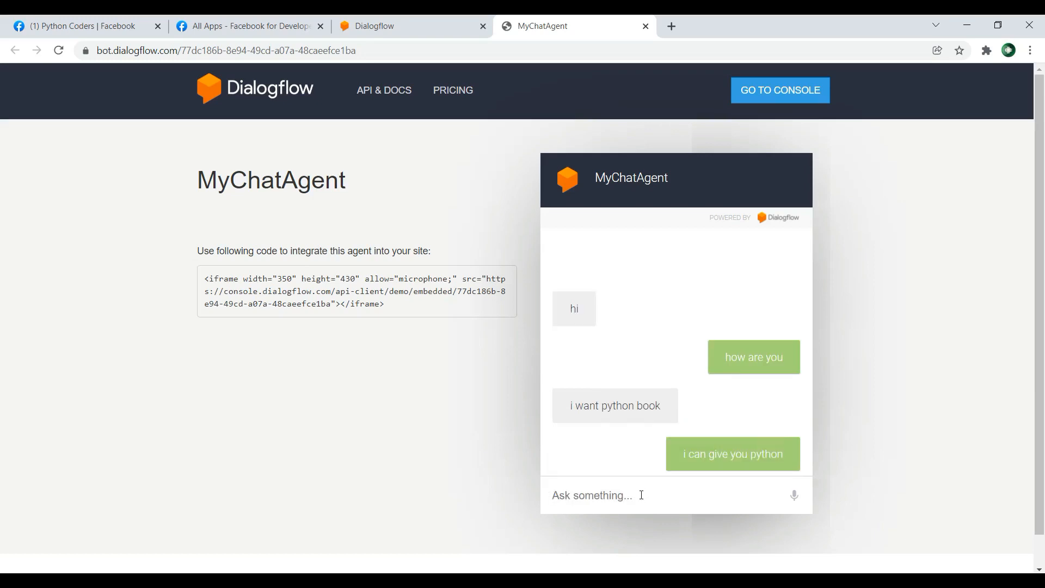
Step: Ask the bot "what is django" and "what is reactjs"
type("what is django")
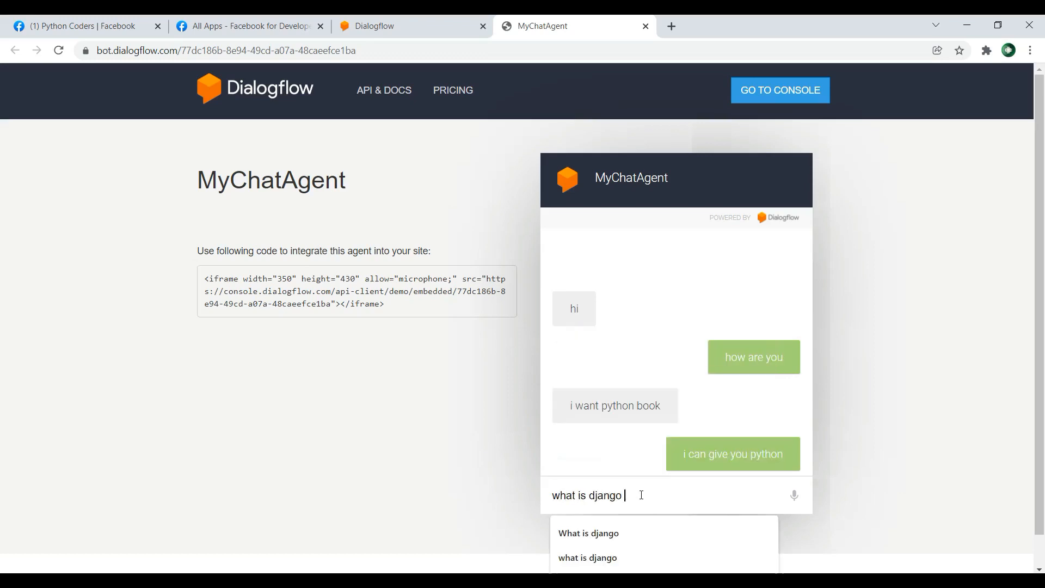
key("Return")
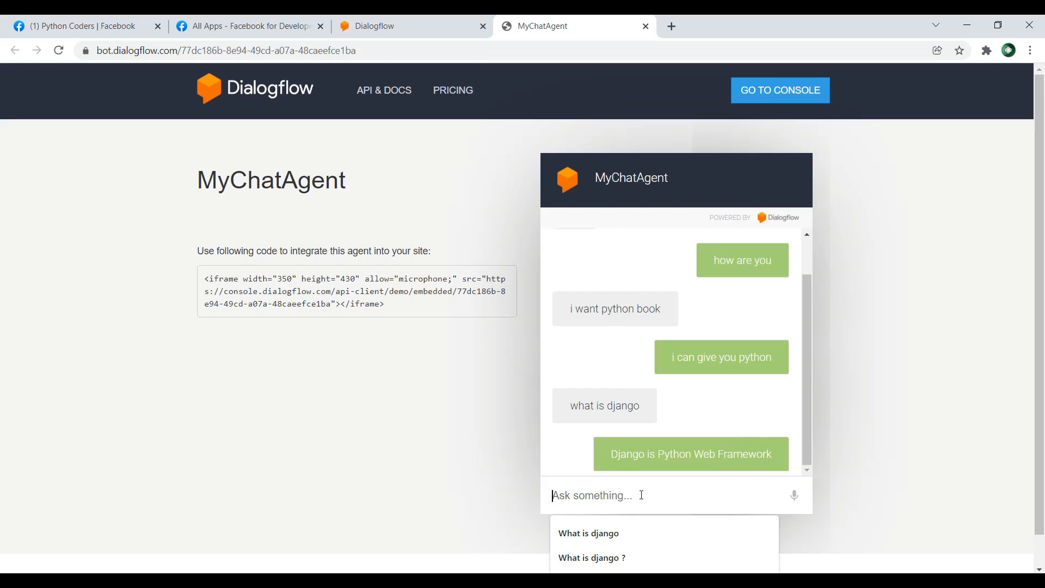
type("what is read")
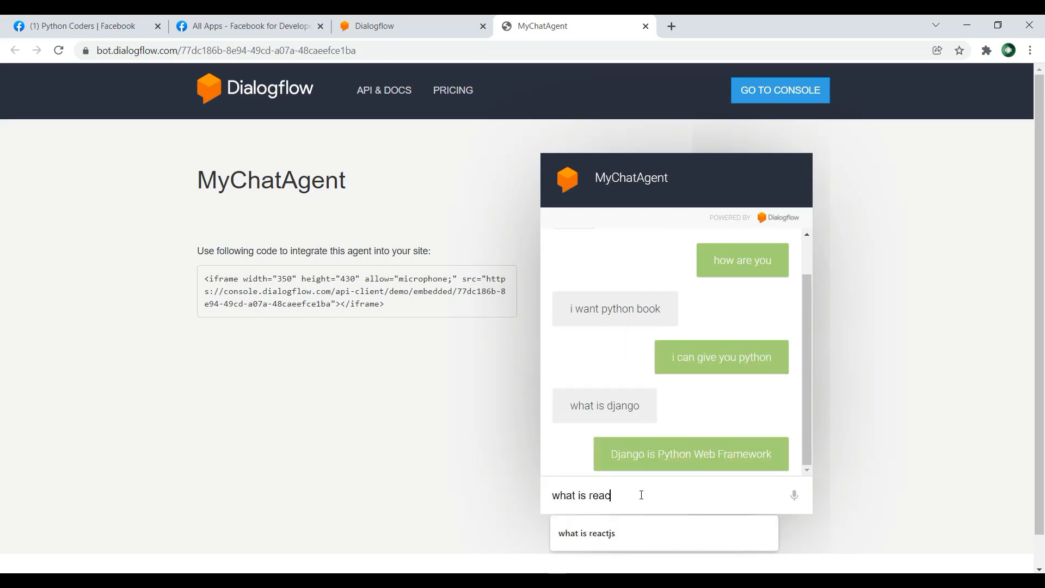
type("tjs")
key("Return")
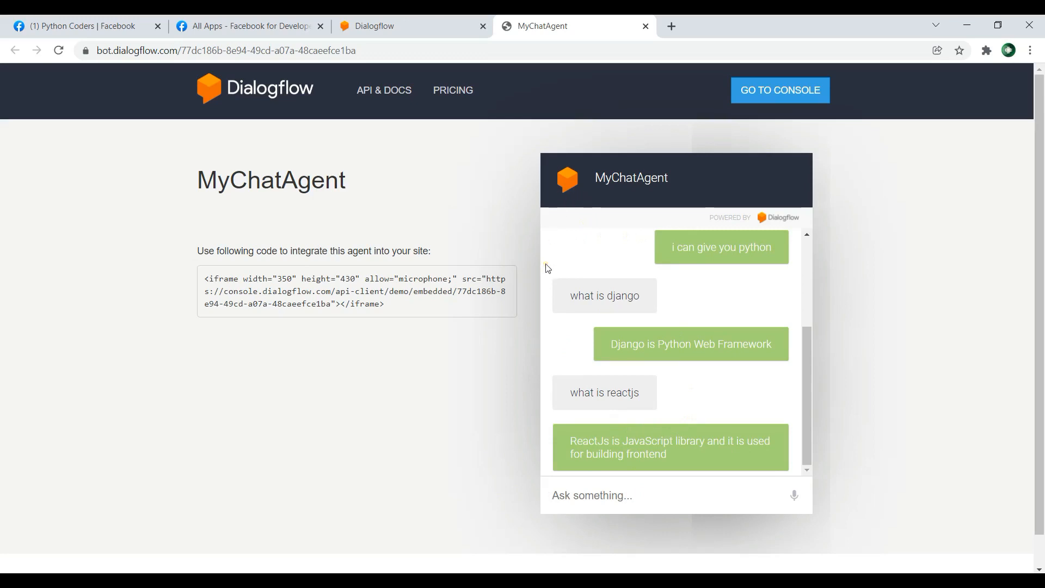
Step: Switch to Meta for Developers, start a new app of type Business and proceed to its display name
left_click(245, 19)
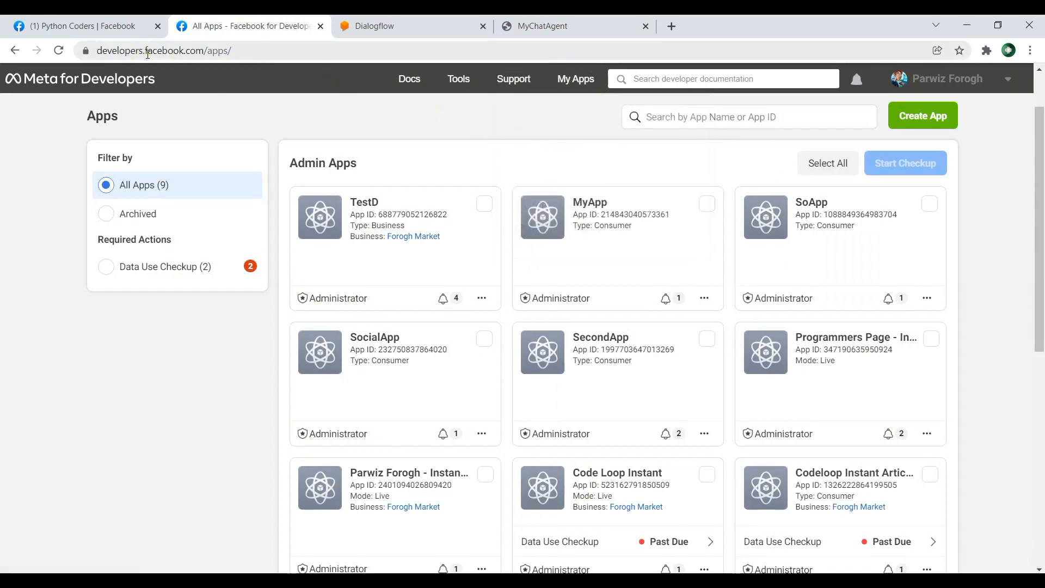
left_click(218, 52)
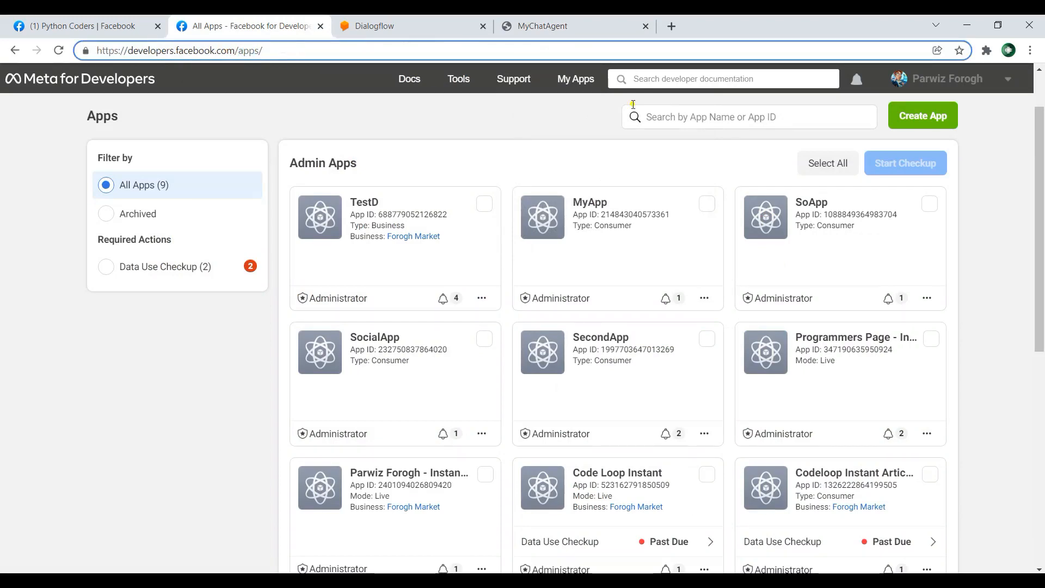
left_click(932, 123)
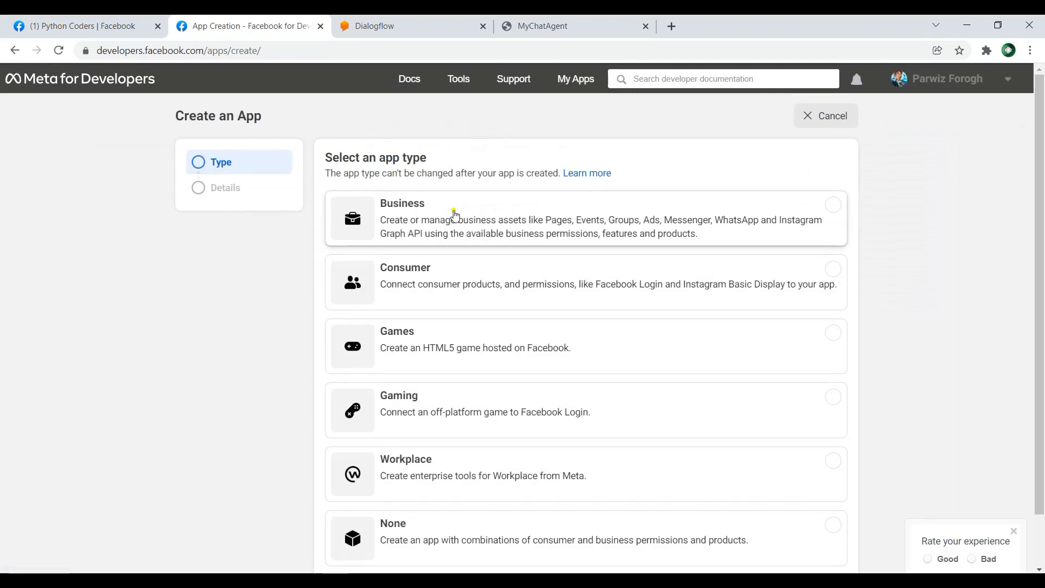
left_click(489, 214)
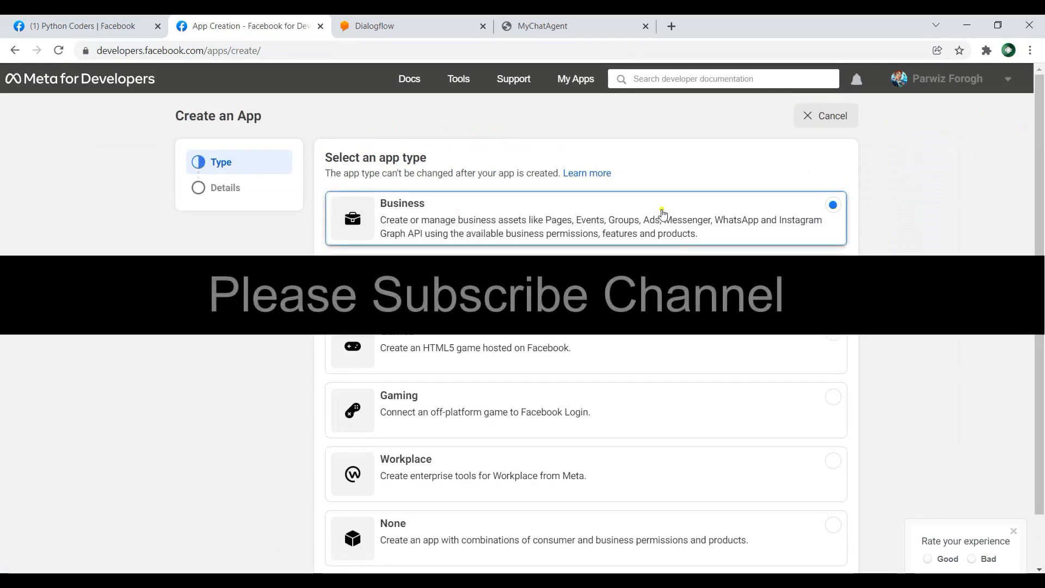
scroll(935, 229, "down", 1)
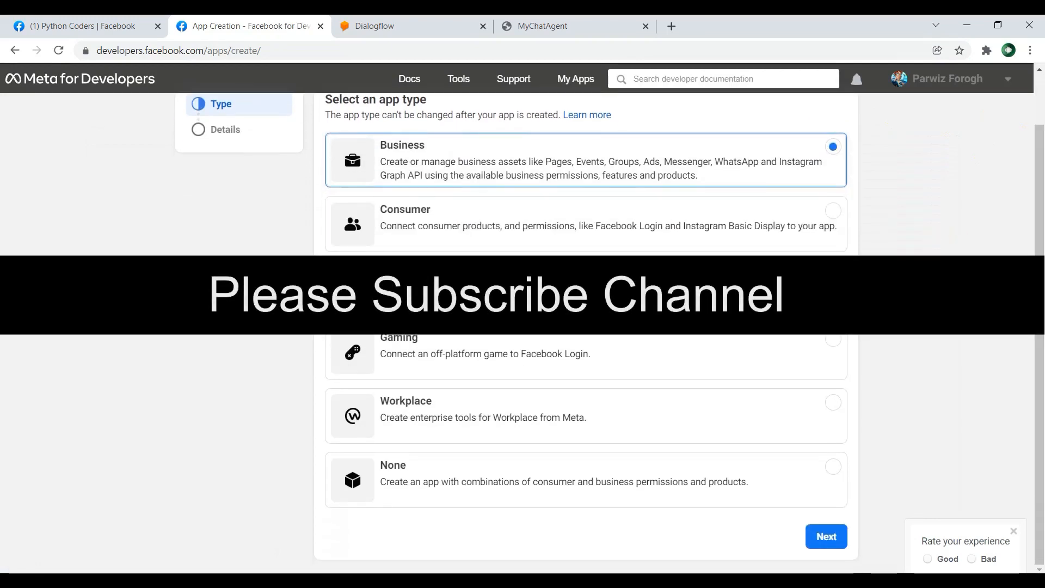
left_click(808, 525)
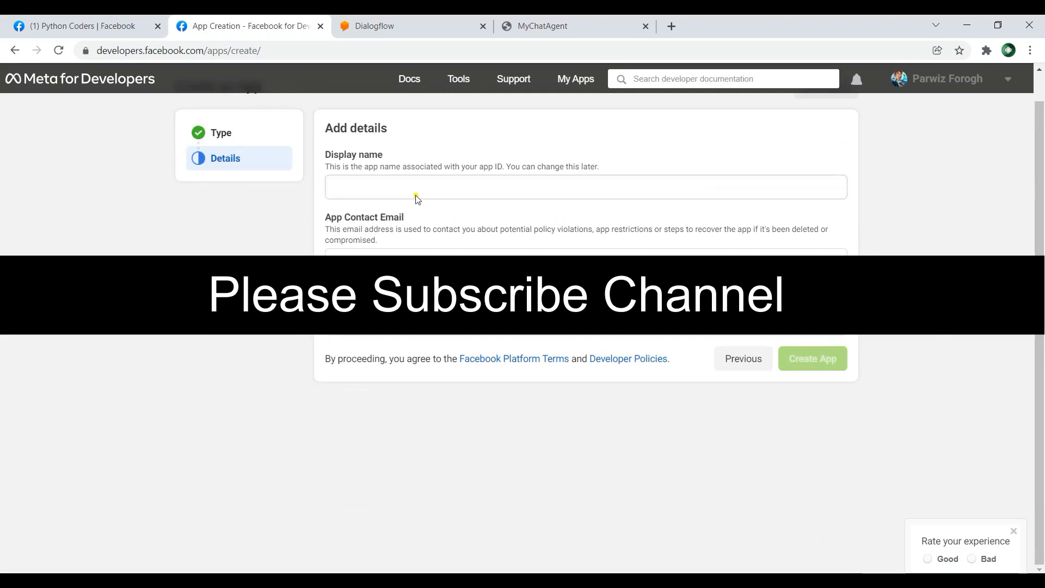
left_click(372, 185)
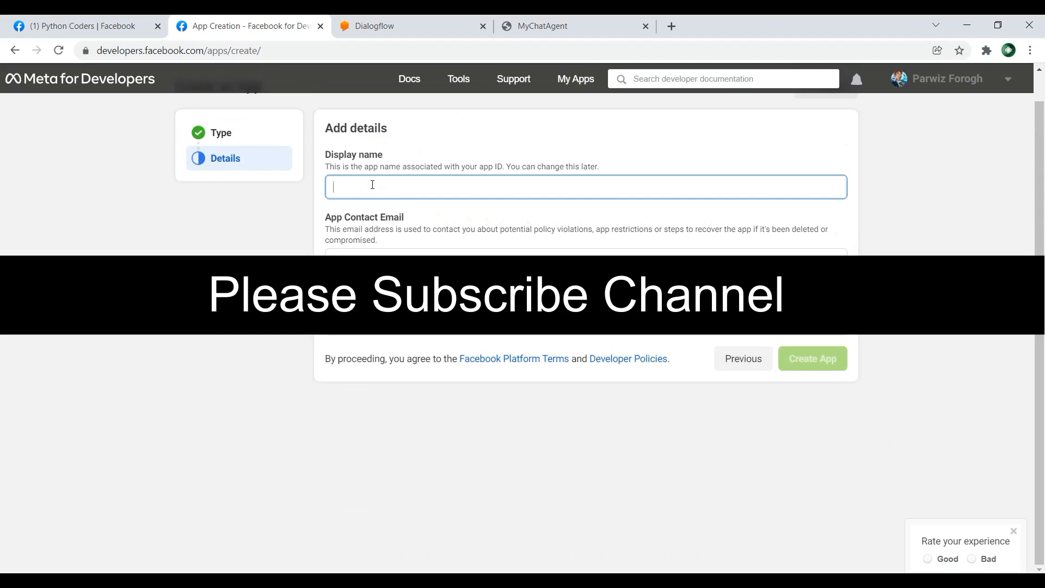
type("Fa")
key("BackSpace")
key("BackSpace")
type("Fa")
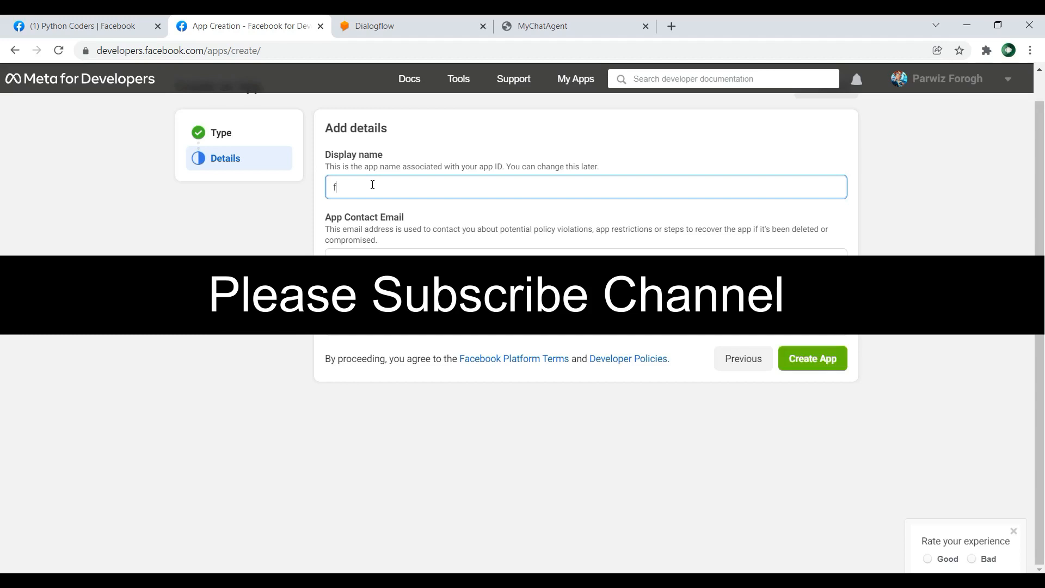
key("BackSpace")
key("BackSpace")
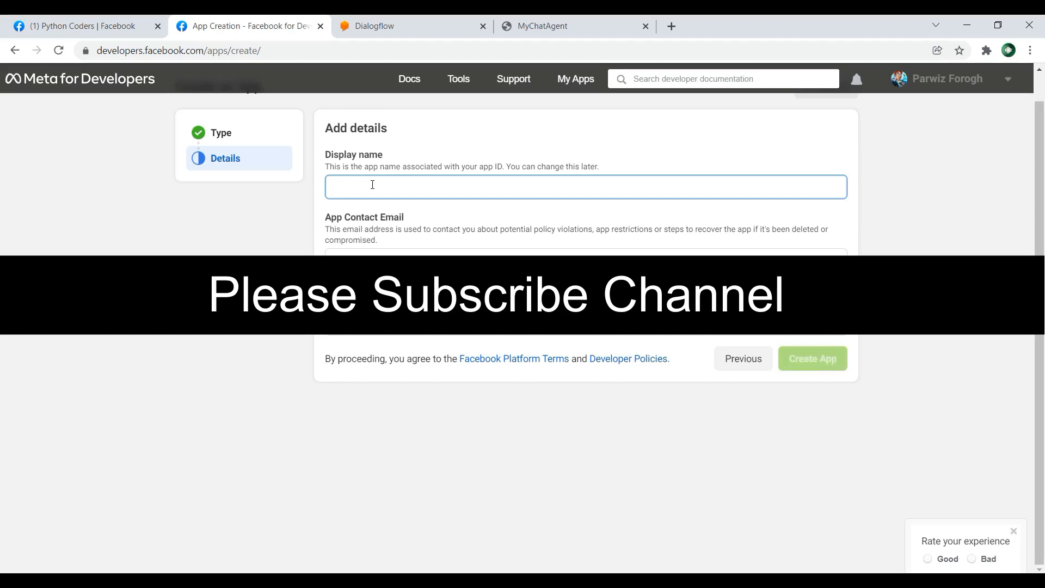
type("integratio")
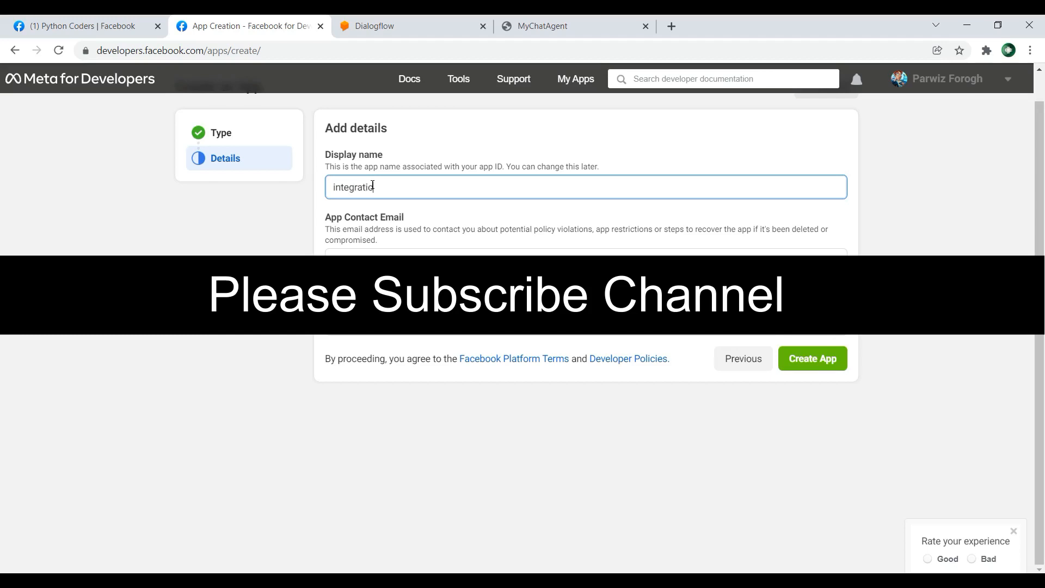
type("nchat")
Step: Set the app's display name to "chatintegration" and create the app
left_click_drag(438, 190, 318, 193)
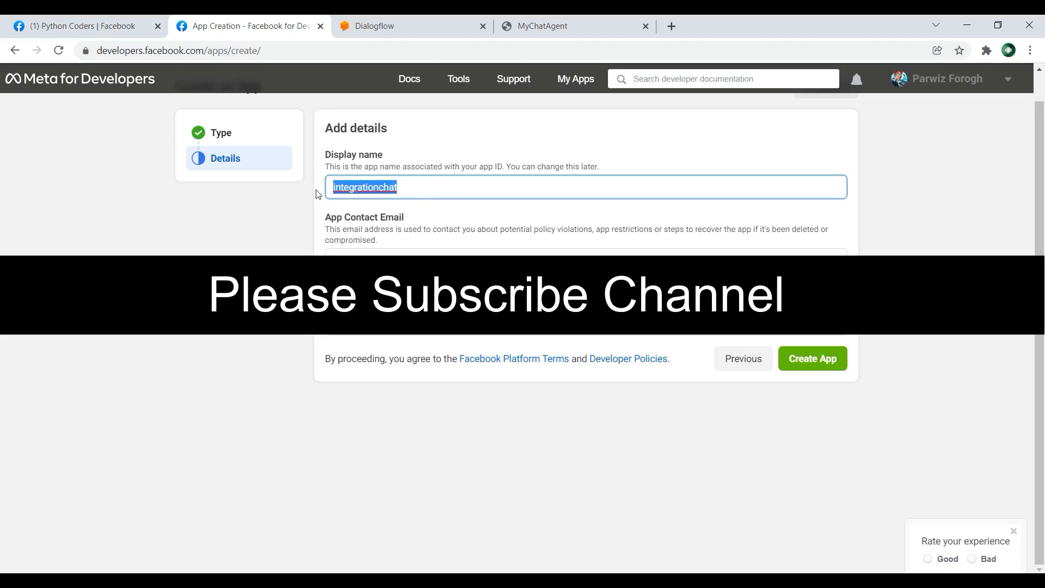
type("chatinteg")
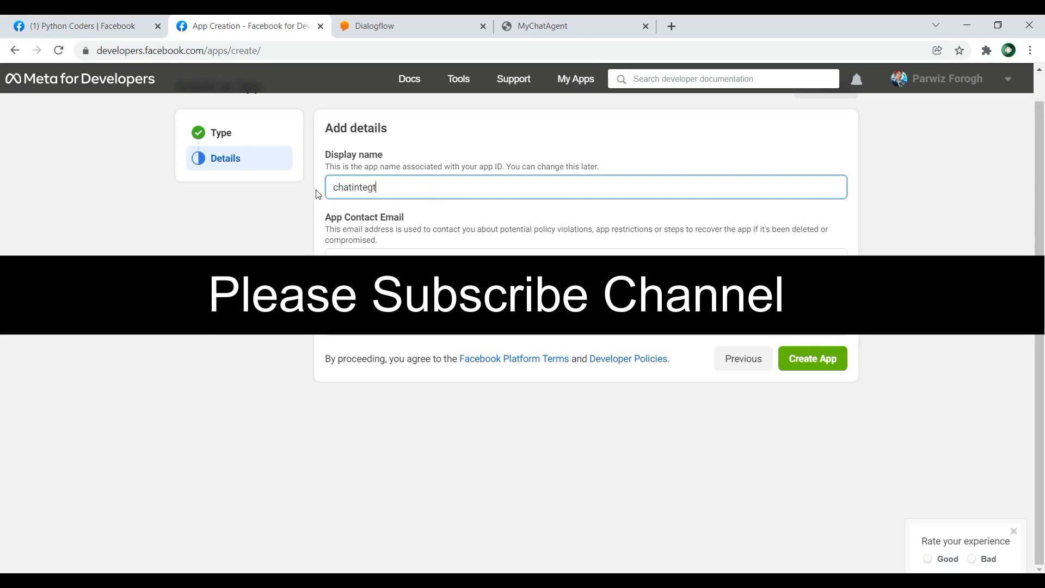
type("ration")
left_click(813, 360)
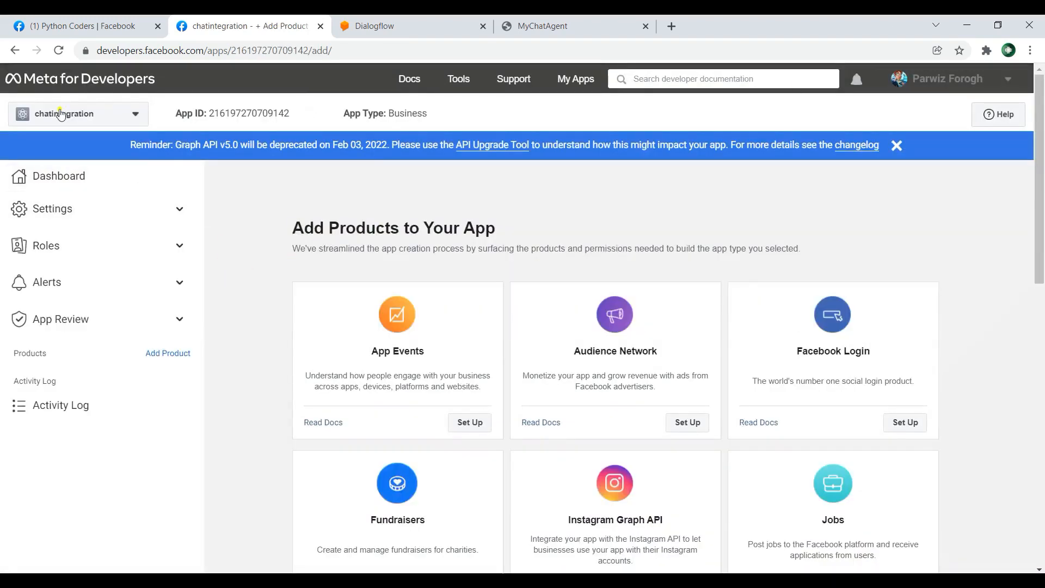
Step: Set up the Messenger product for the chatintegration app
left_click_drag(183, 112, 296, 116)
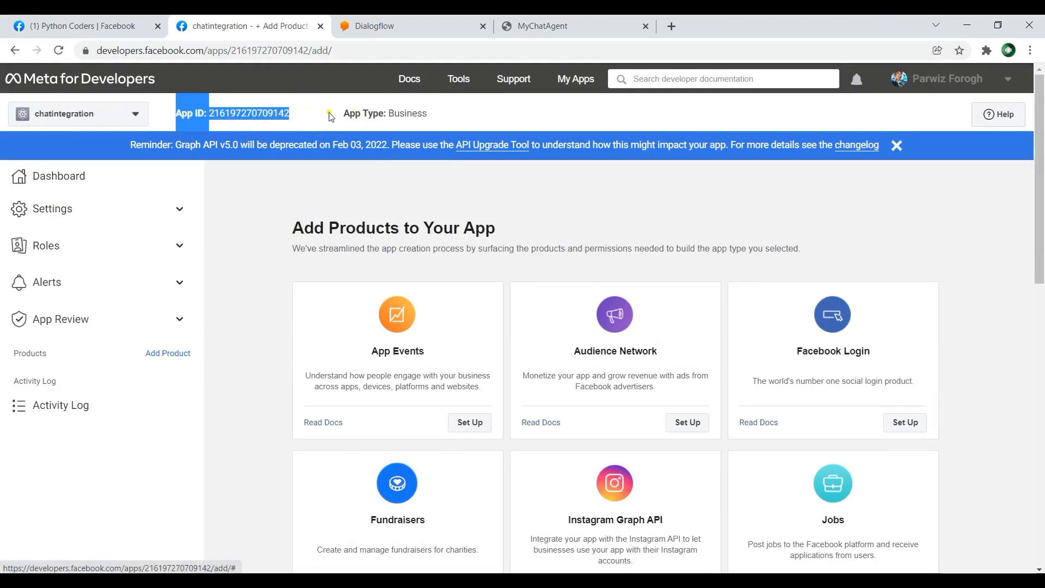
left_click(275, 116)
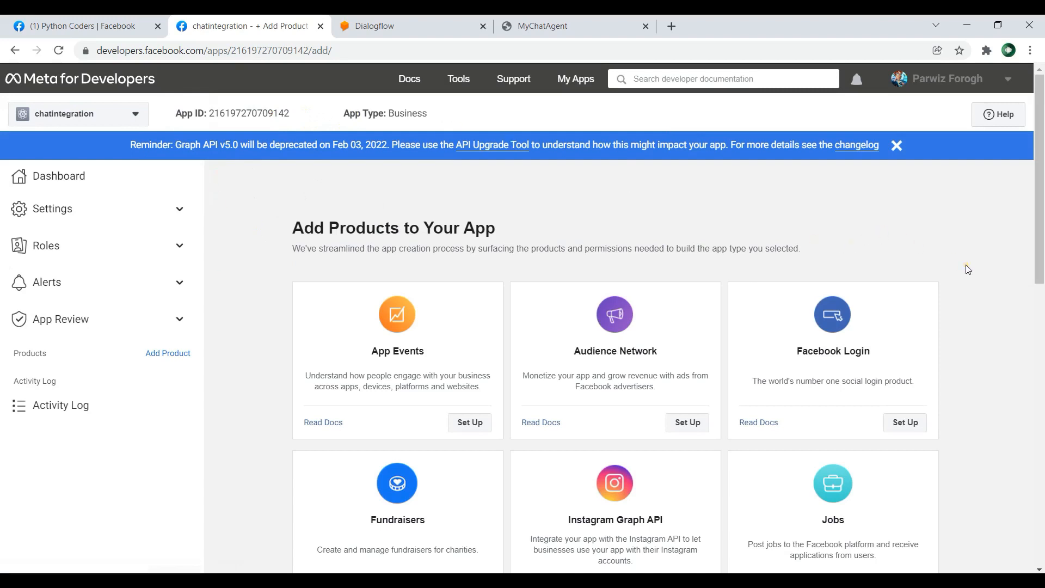
scroll(967, 269, "down", 5)
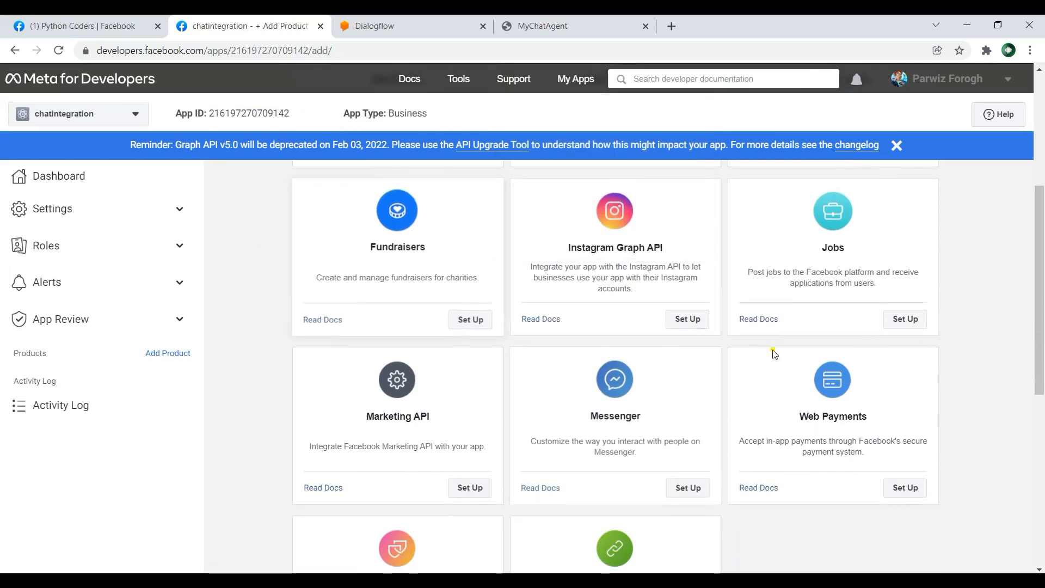
scroll(623, 416, "down", 1)
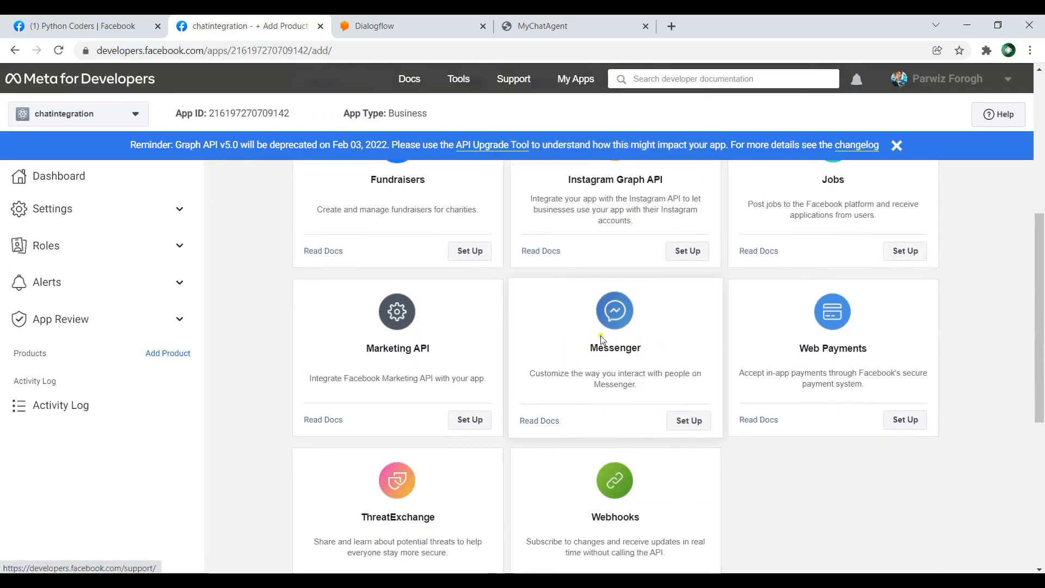
left_click(687, 421)
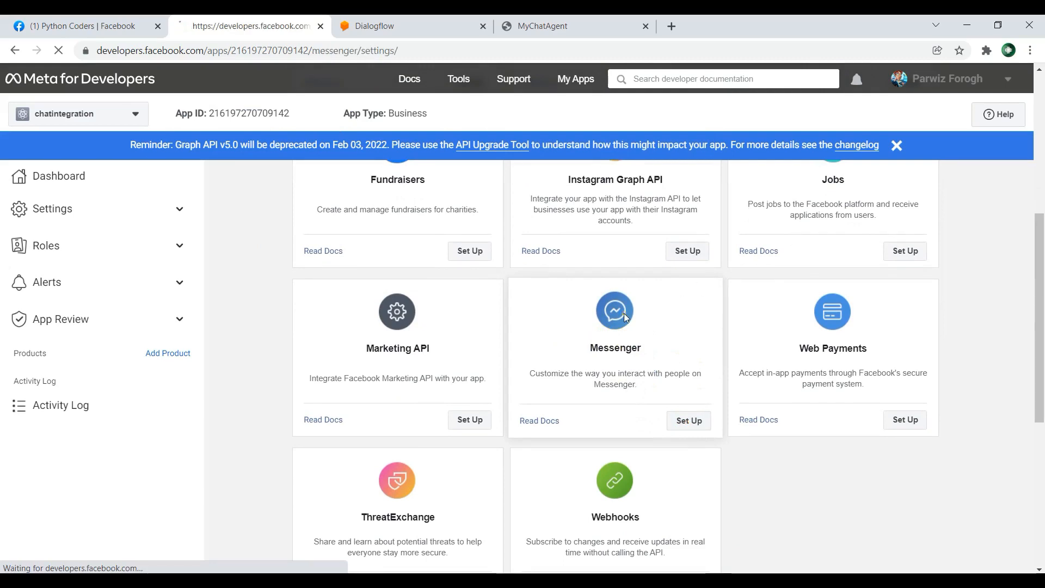
Step: Connect the Python Coders page to the app for access tokens, granting it permission to manage the page's Messenger conversations
scroll(564, 272, "down", 6)
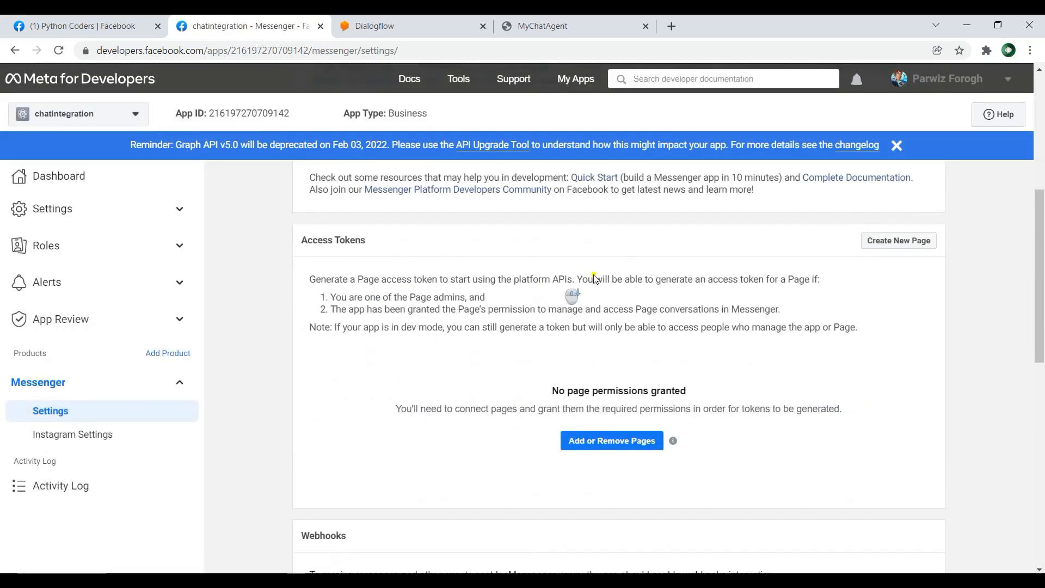
scroll(596, 279, "down", 1)
scroll(817, 294, "up", 7)
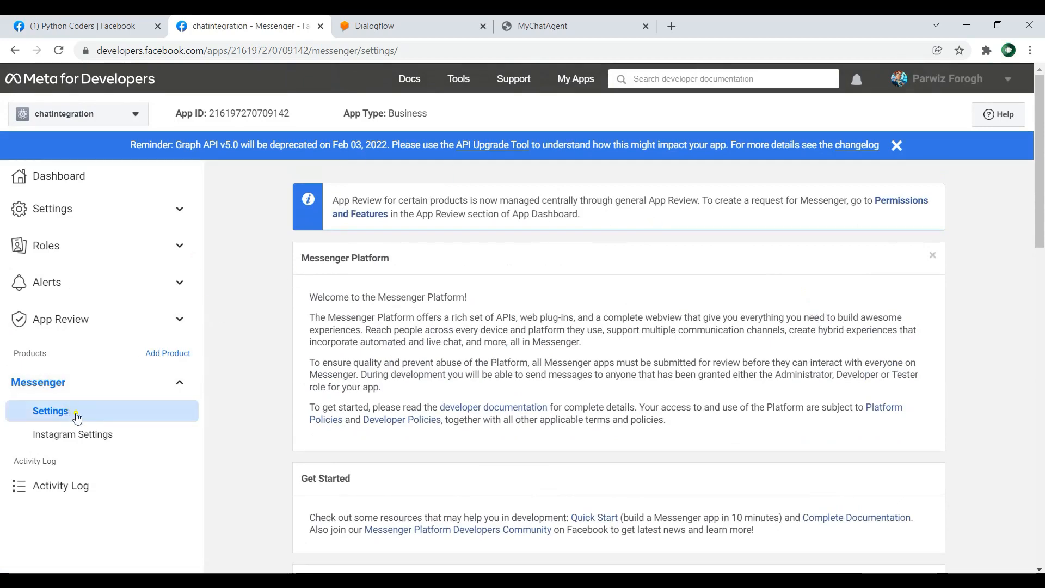
scroll(598, 299, "down", 6)
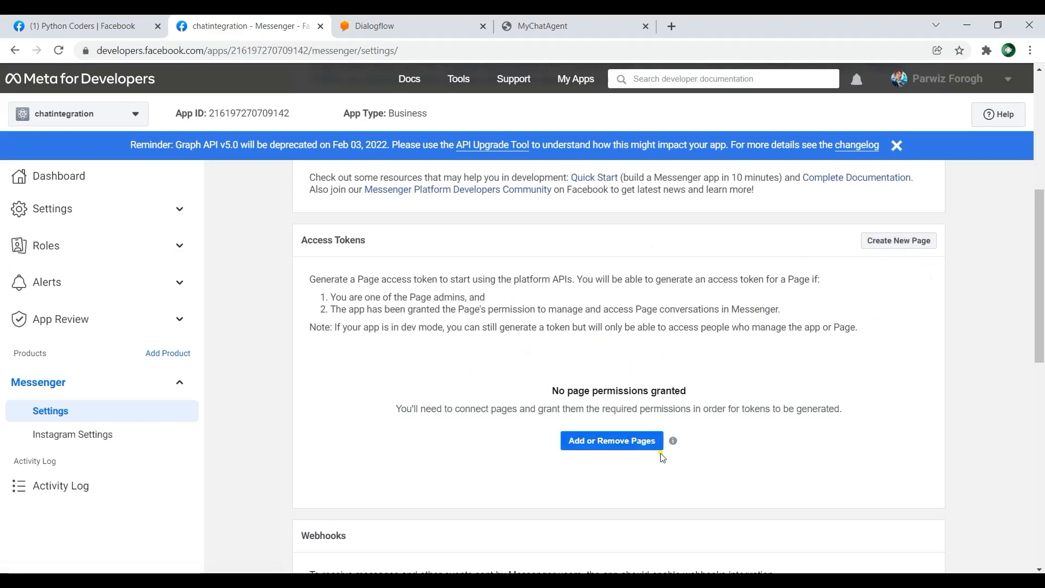
left_click(630, 441)
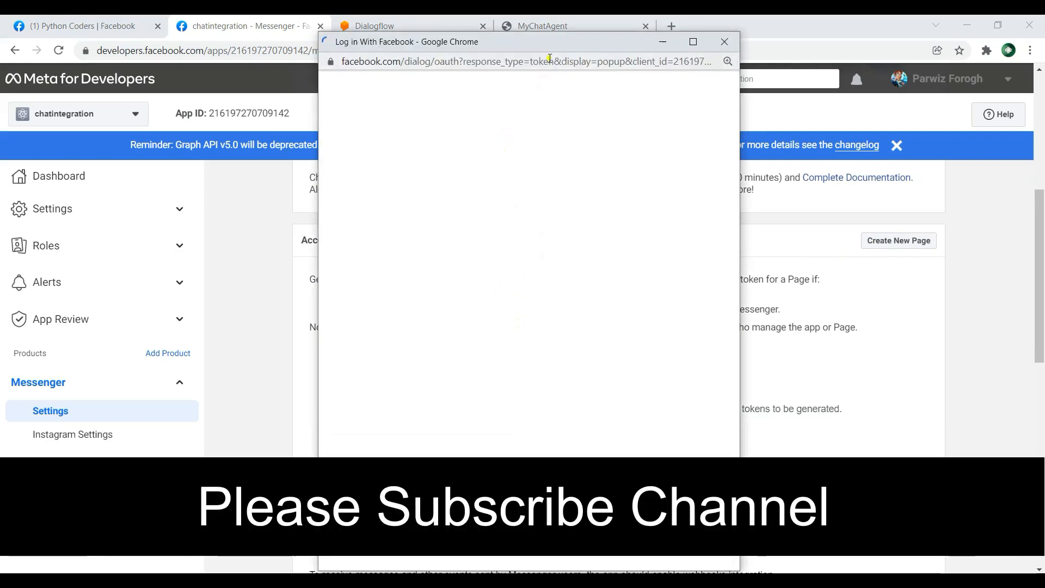
left_click_drag(551, 43, 551, 106)
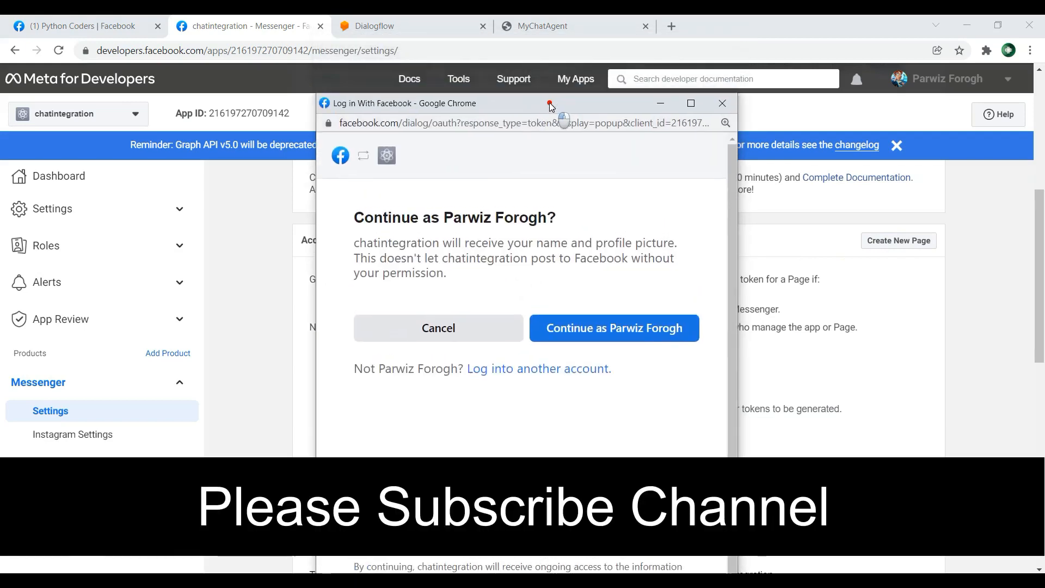
left_click(625, 328)
left_click_drag(546, 106, 551, 158)
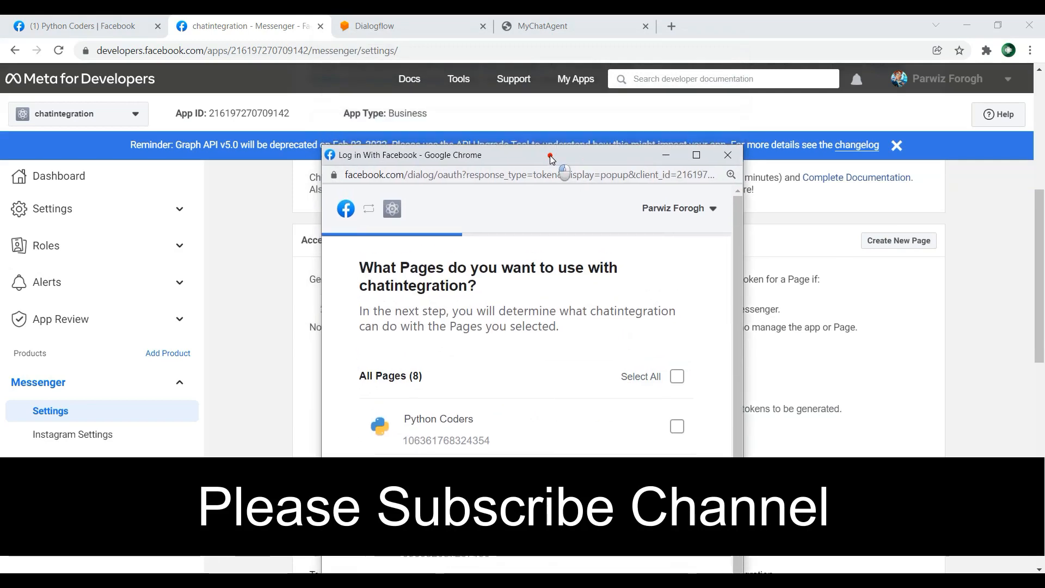
left_click(676, 426)
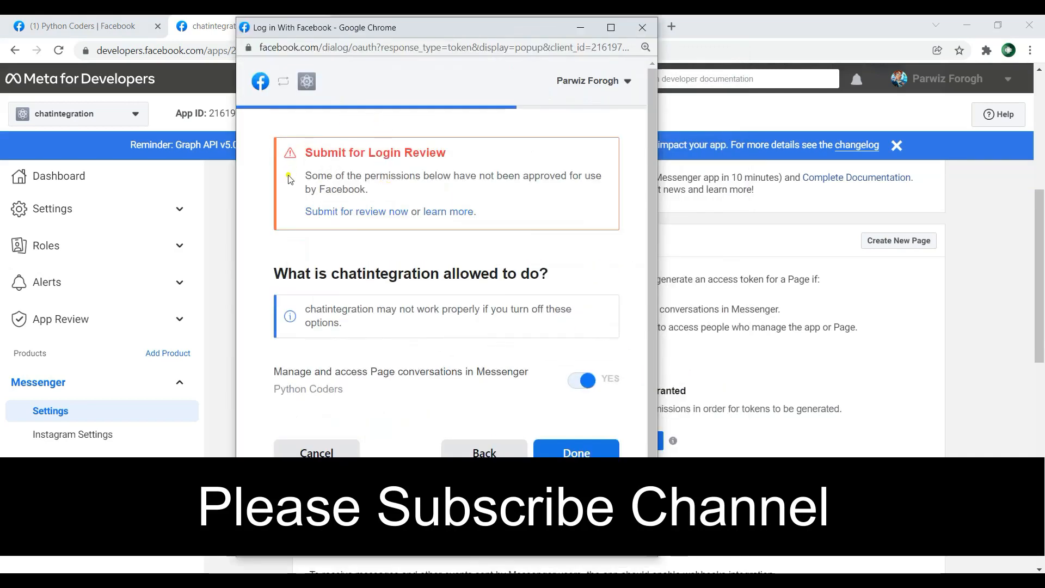
left_click(578, 456)
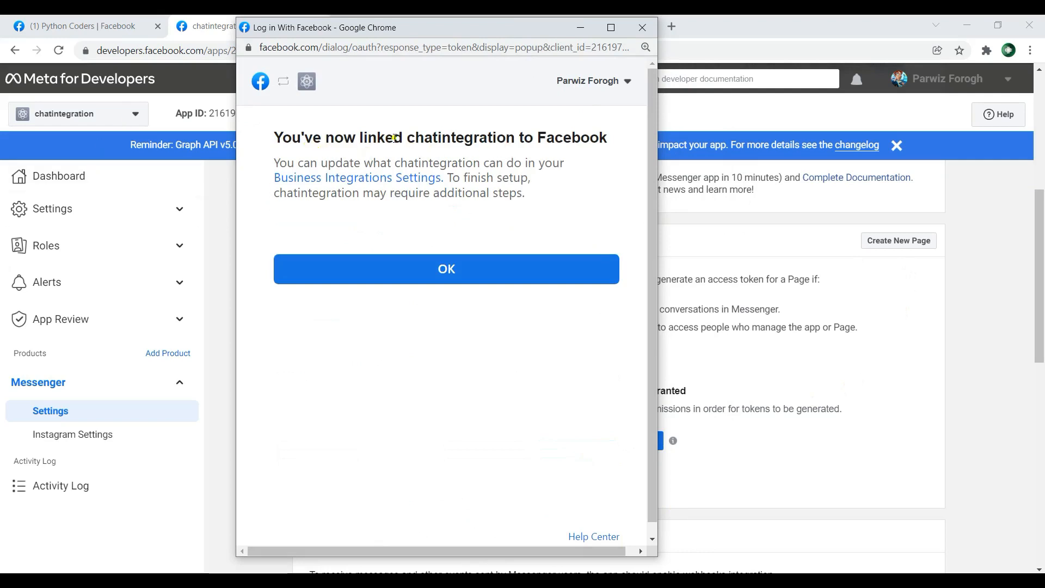
left_click(479, 271)
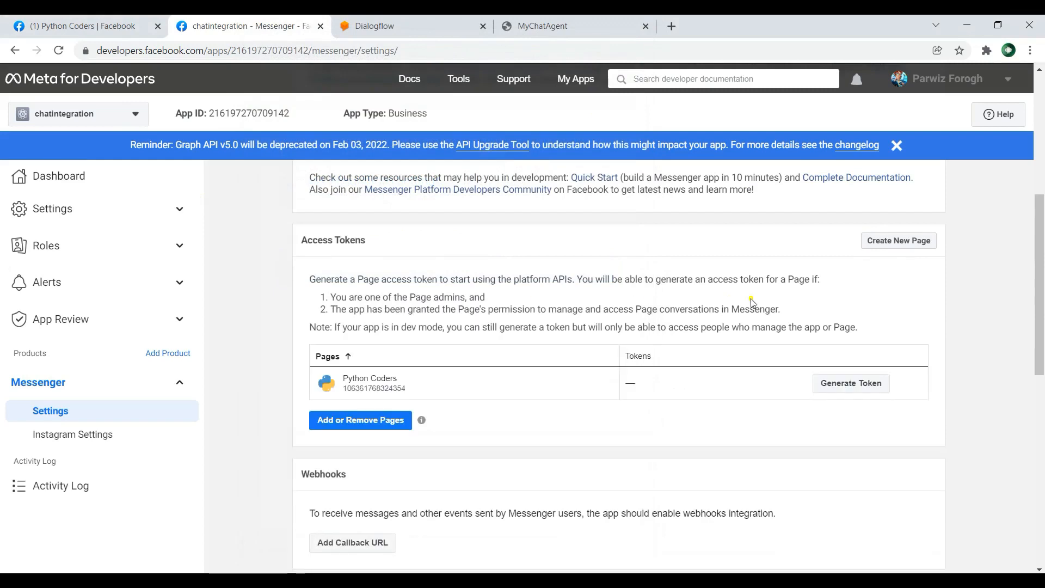
Step: Generate an access token for the Python Coders page, acknowledge the security notice and finish
scroll(511, 300, "down", 1)
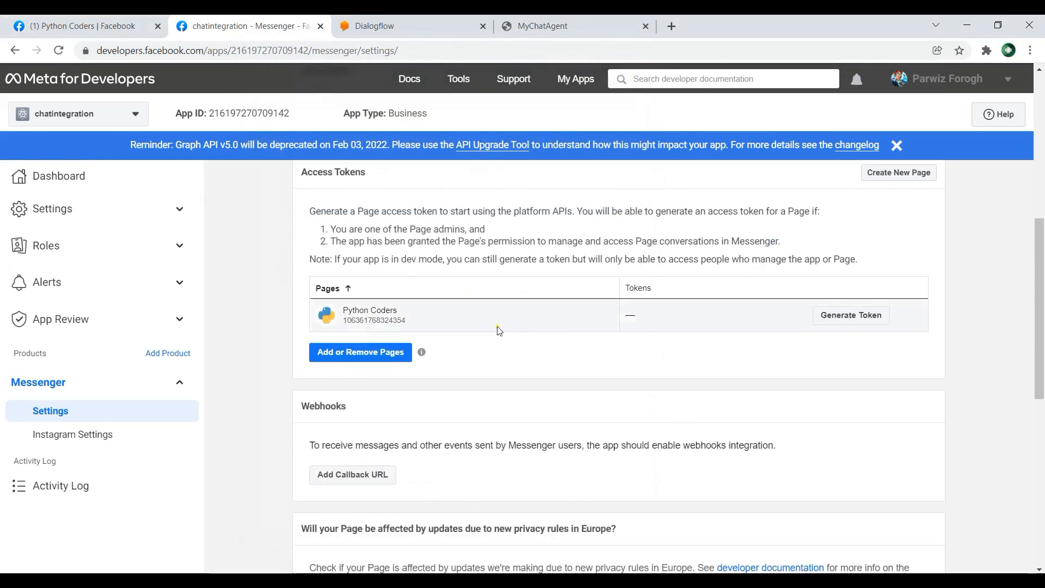
left_click(852, 316)
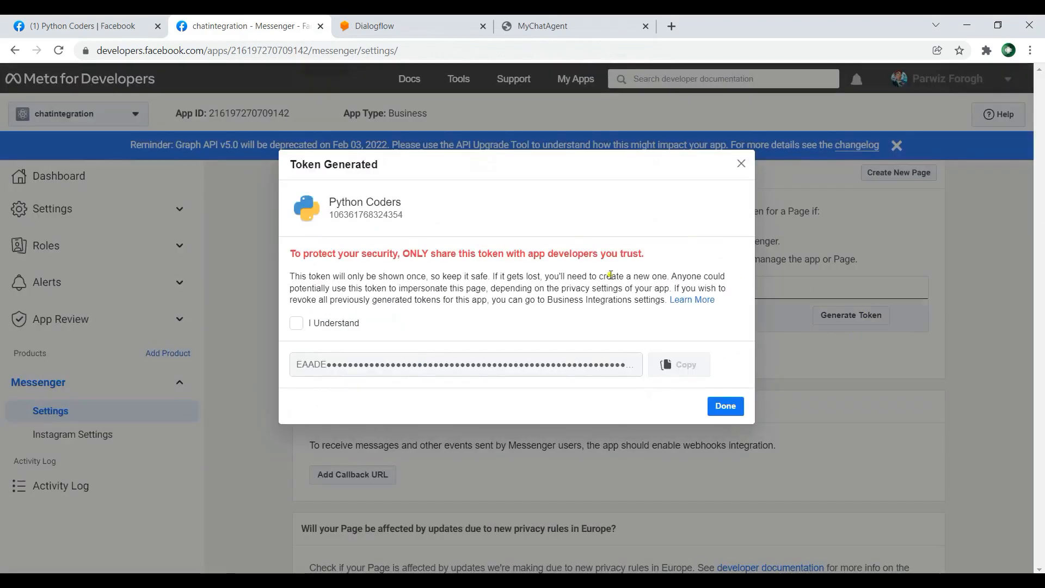
left_click(296, 322)
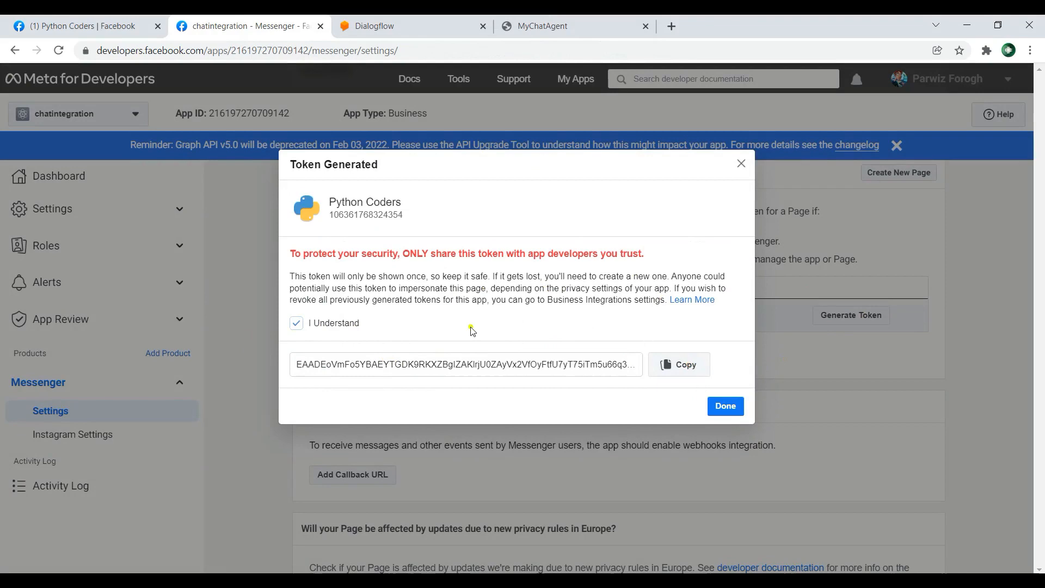
left_click(724, 405)
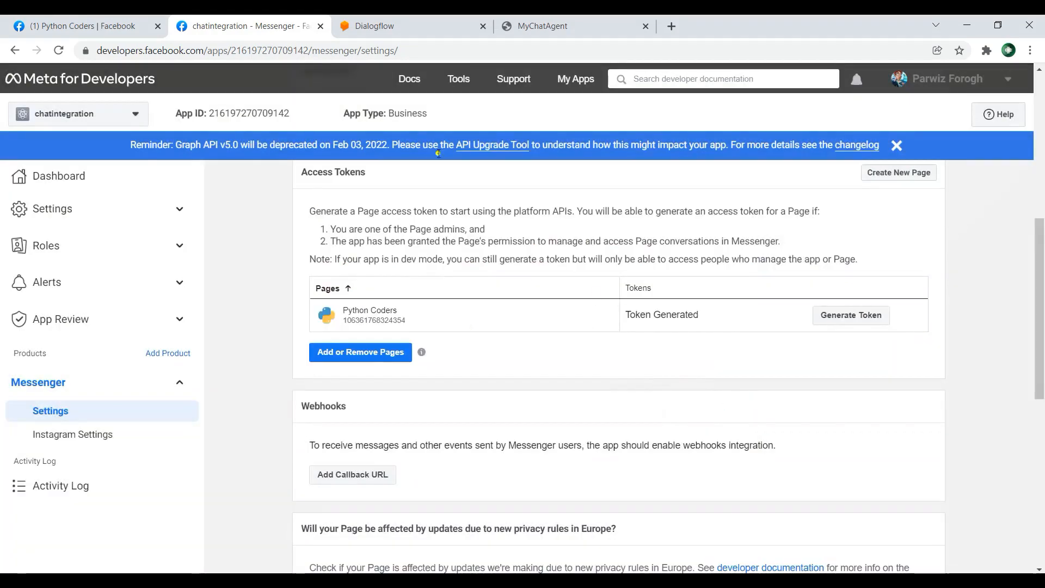
Step: Switch to Dialogflow and look through the text-based and open-source integrations offered for the agent
left_click(381, 25)
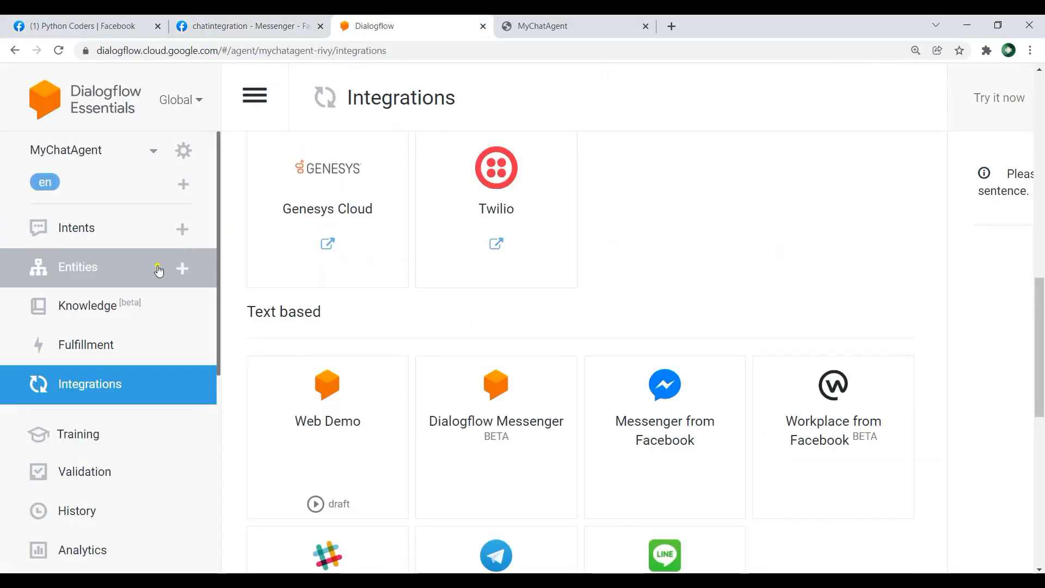
scroll(158, 265, "down", 3)
left_click(115, 246)
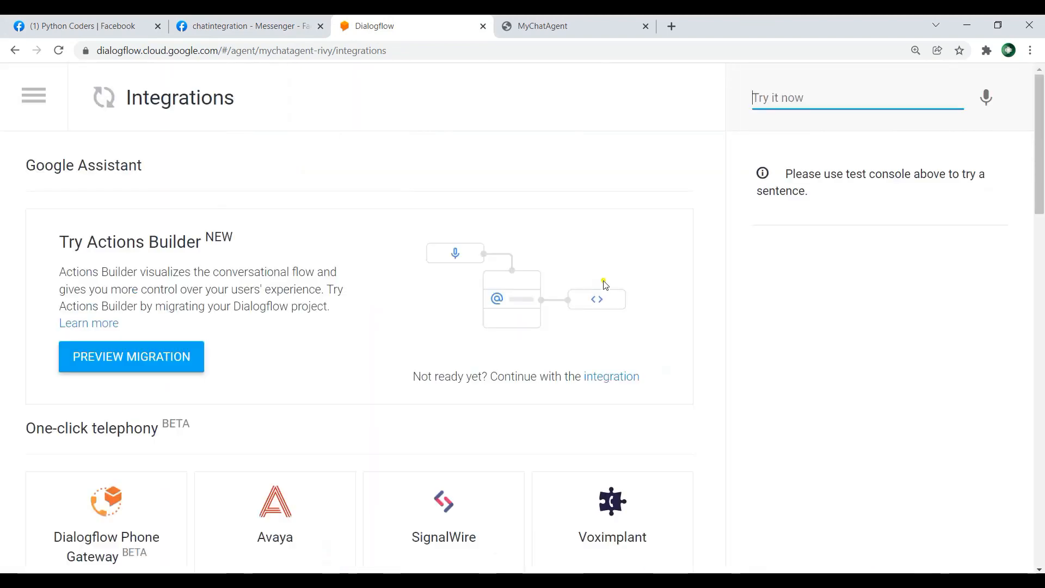
scroll(605, 284, "down", 6)
scroll(617, 309, "down", 7)
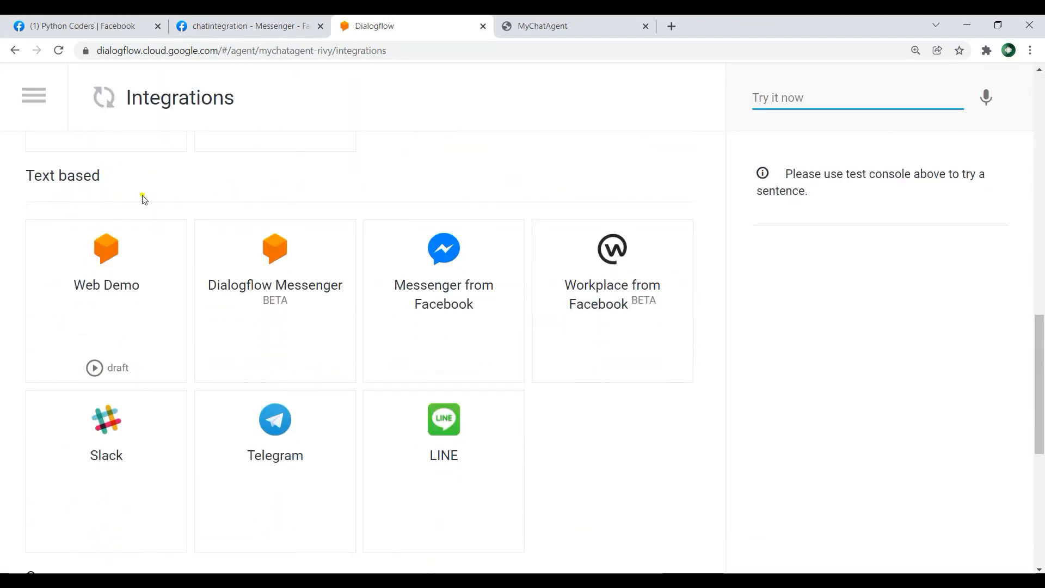
scroll(392, 283, "down", 4)
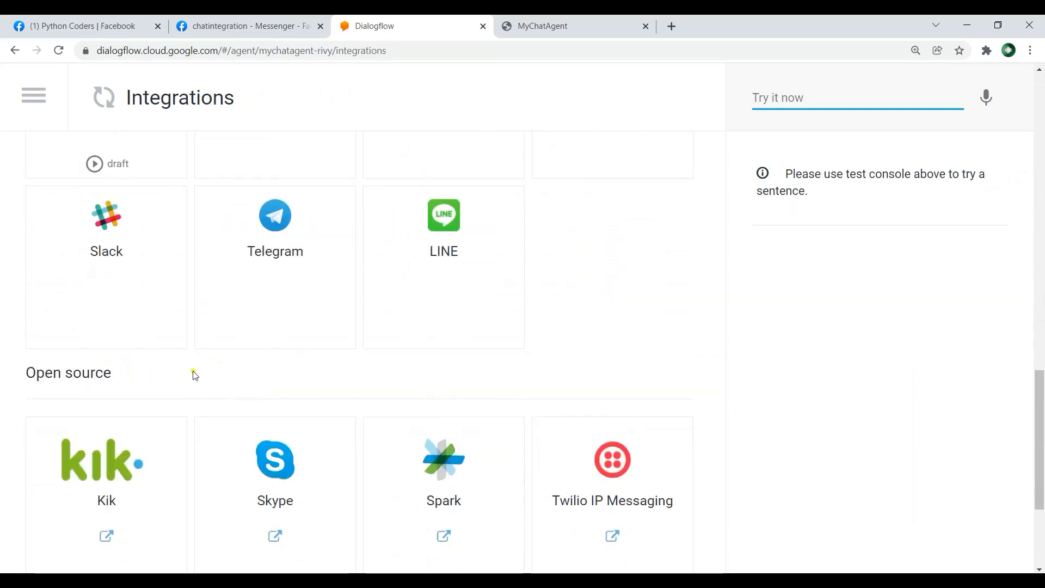
scroll(155, 375, "down", 1)
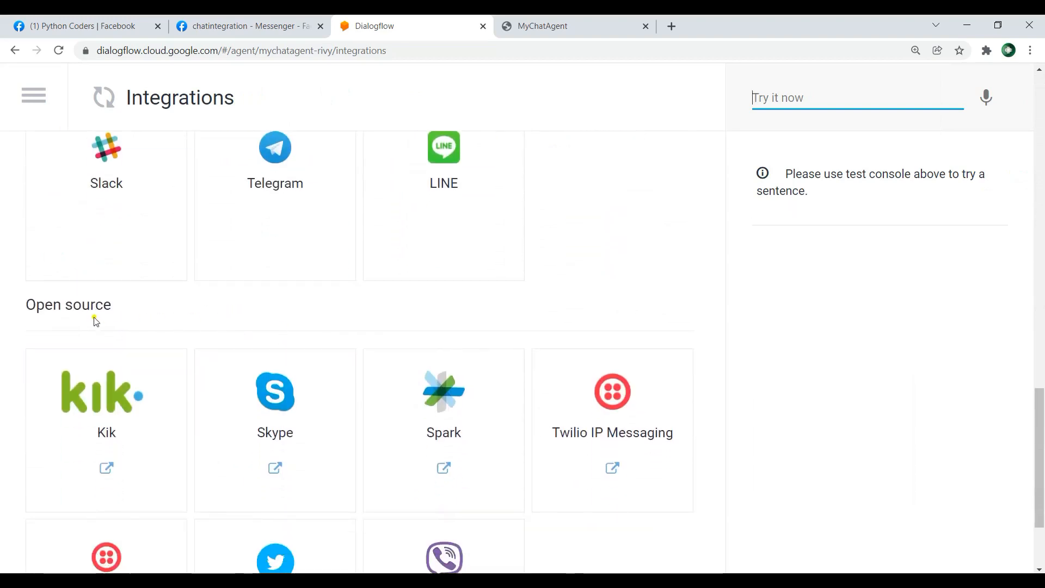
scroll(315, 315, "down", 1)
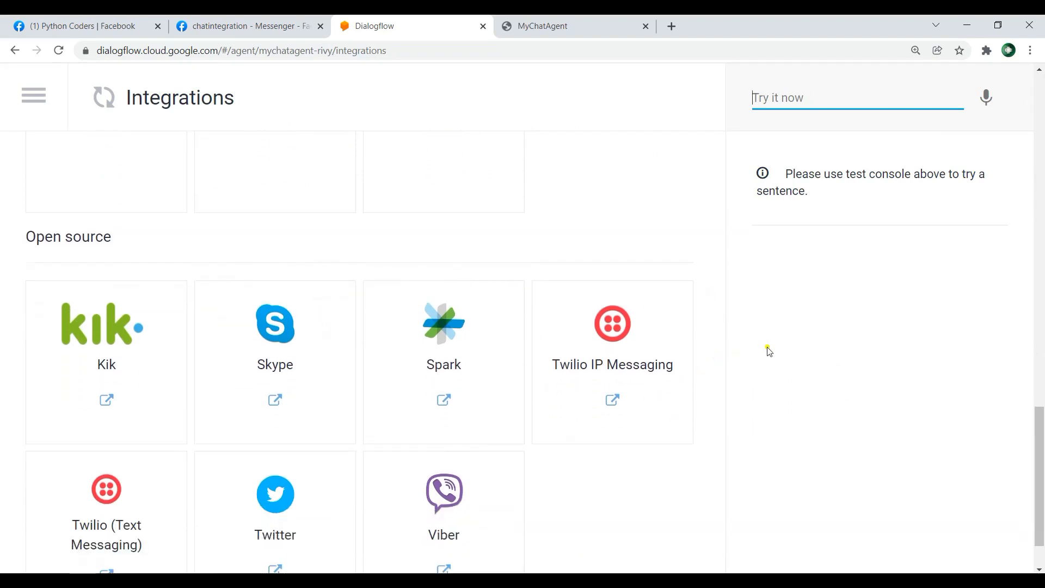
scroll(751, 351, "down", 1)
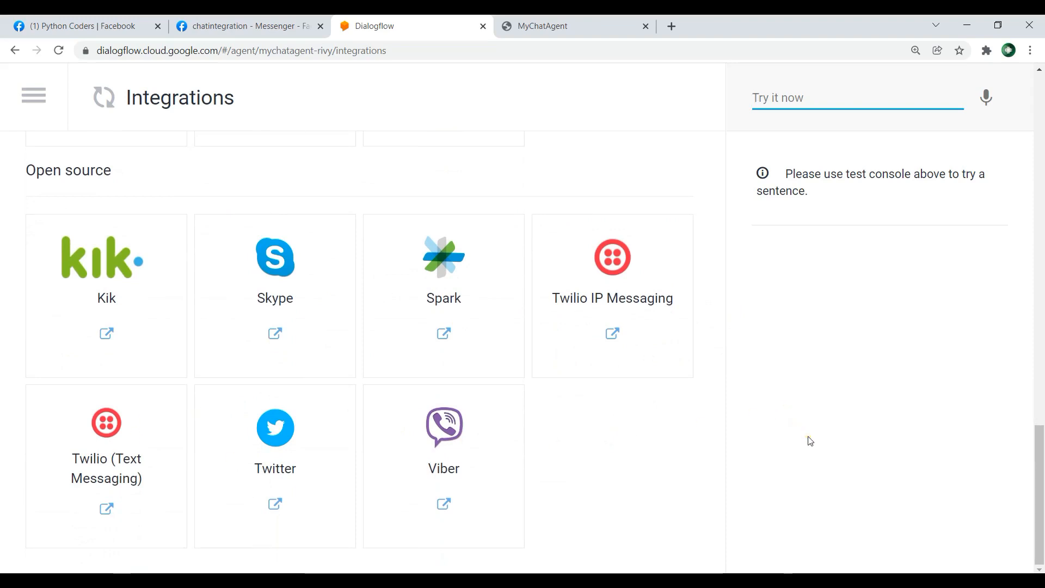
Step: Open the Messenger from Facebook integration and examine its callback URL and verify token fields
scroll(810, 441, "up", 8)
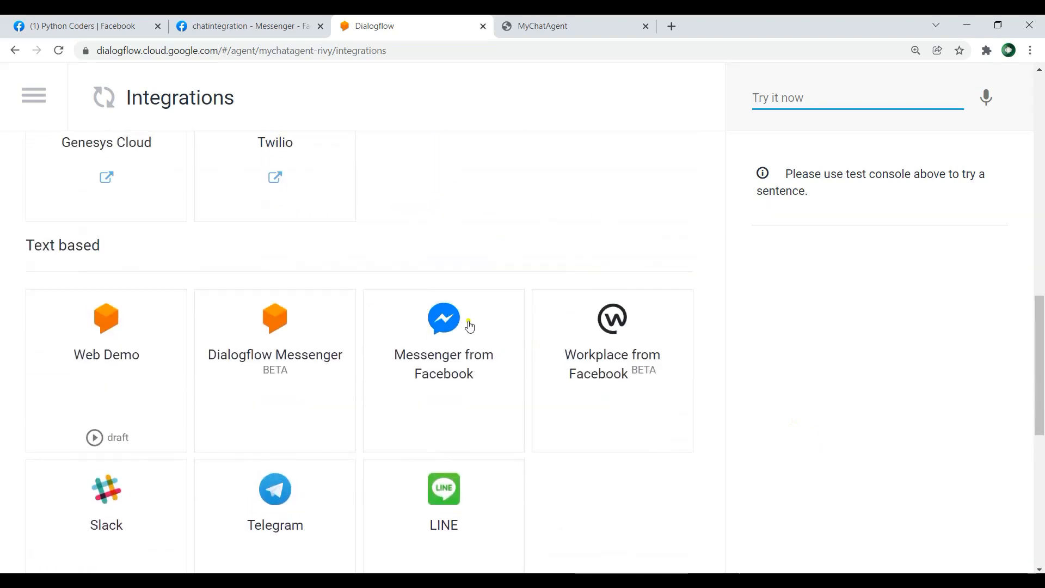
left_click_drag(16, 245, 129, 243)
left_click(303, 252)
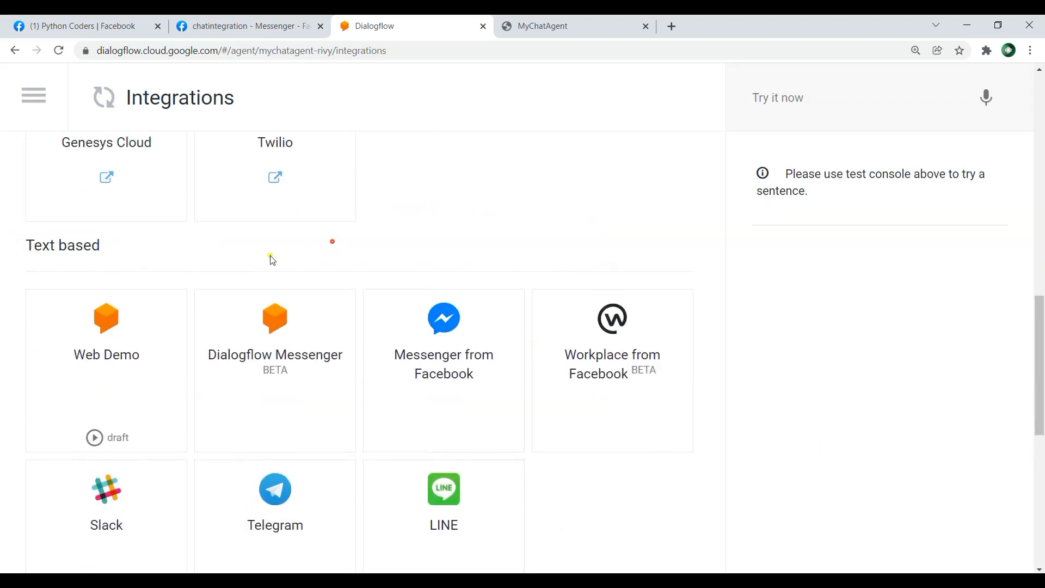
left_click(427, 354)
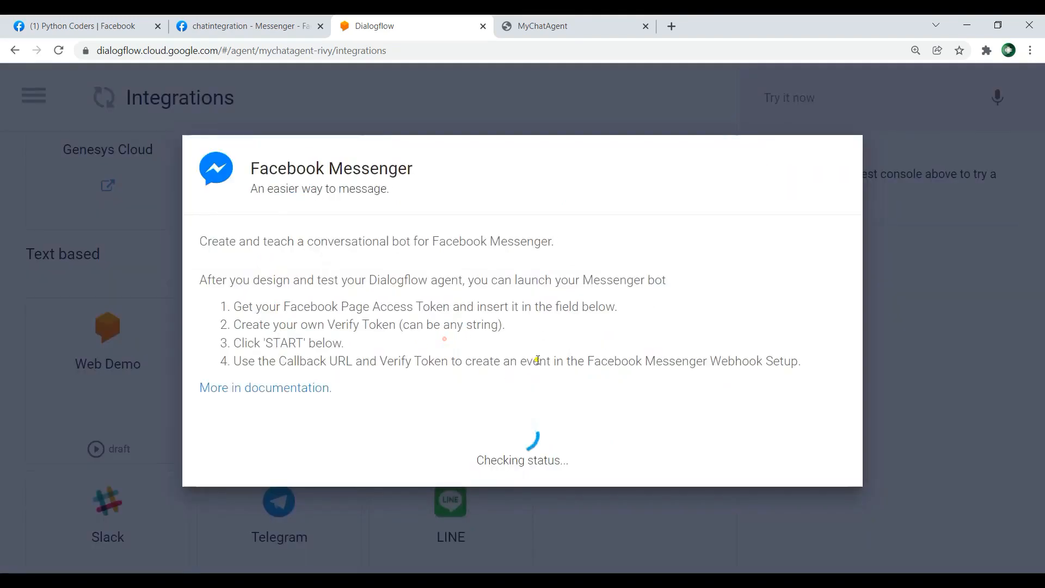
scroll(373, 370, "down", 2)
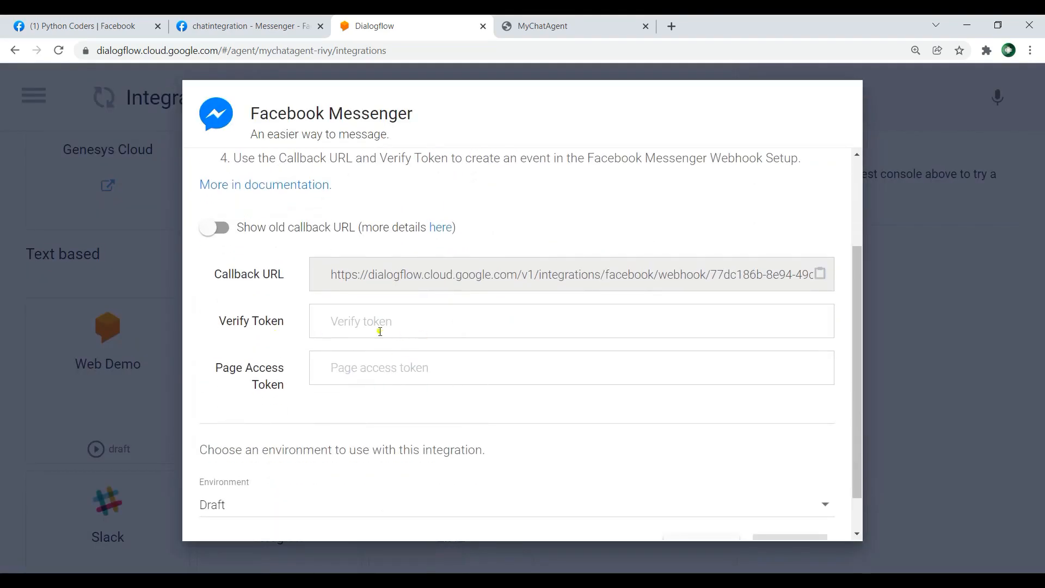
left_click_drag(212, 276, 283, 276)
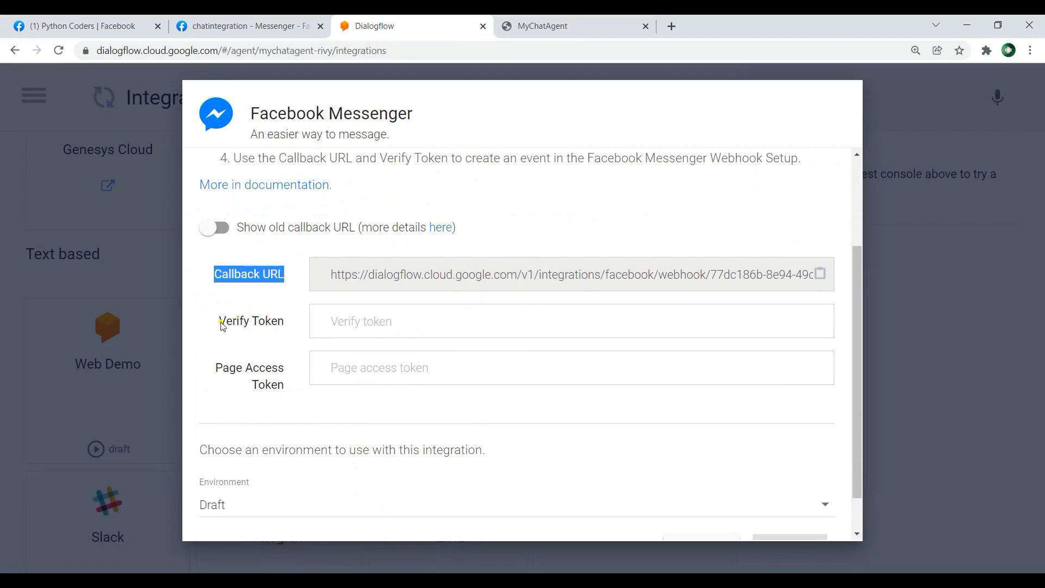
left_click_drag(219, 322, 276, 324)
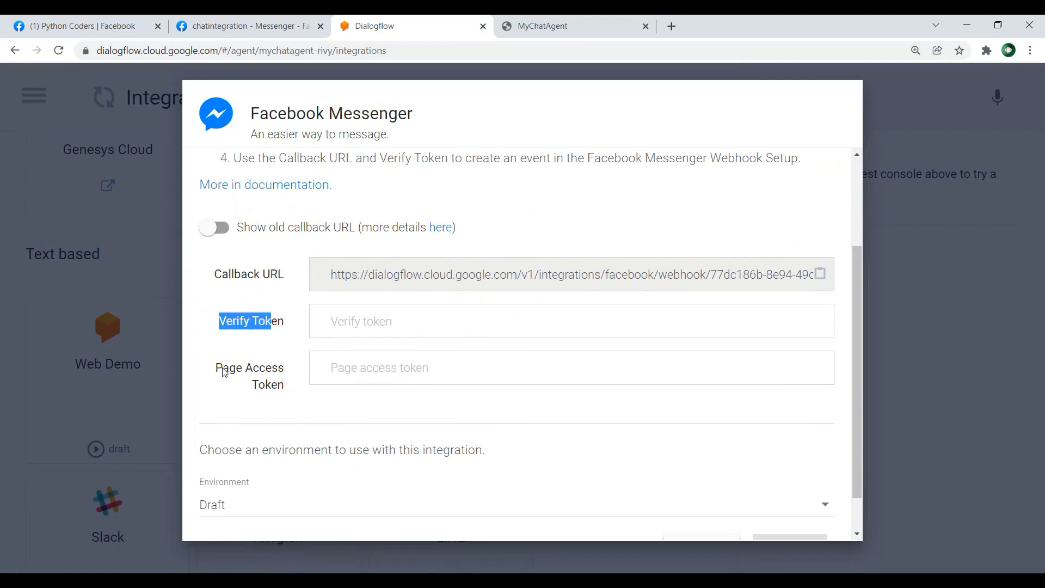
Step: Paste the generated page access token into the Facebook Messenger integration's Page Access Token field
left_click_drag(214, 370, 287, 387)
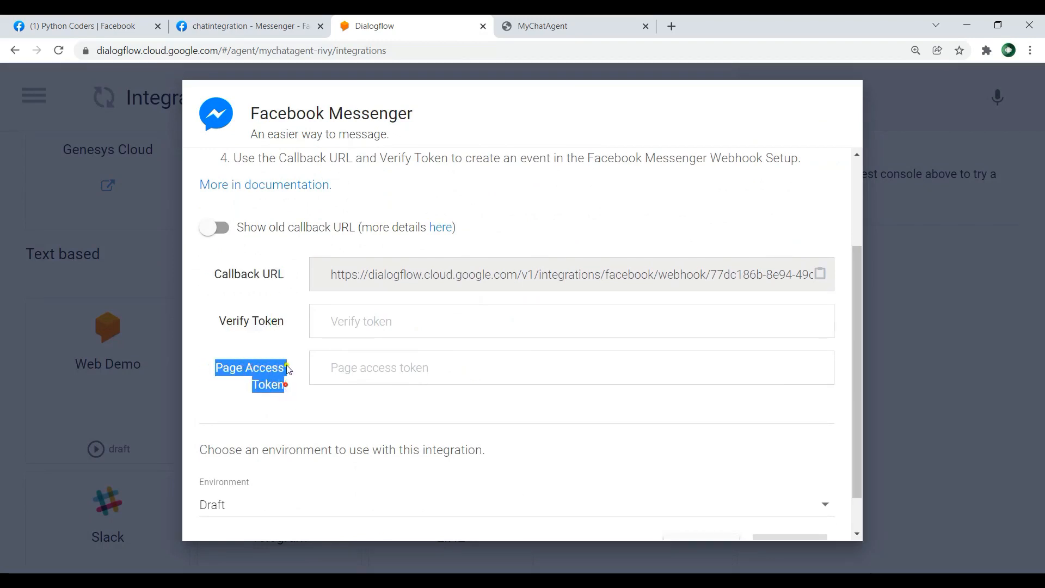
left_click(386, 372)
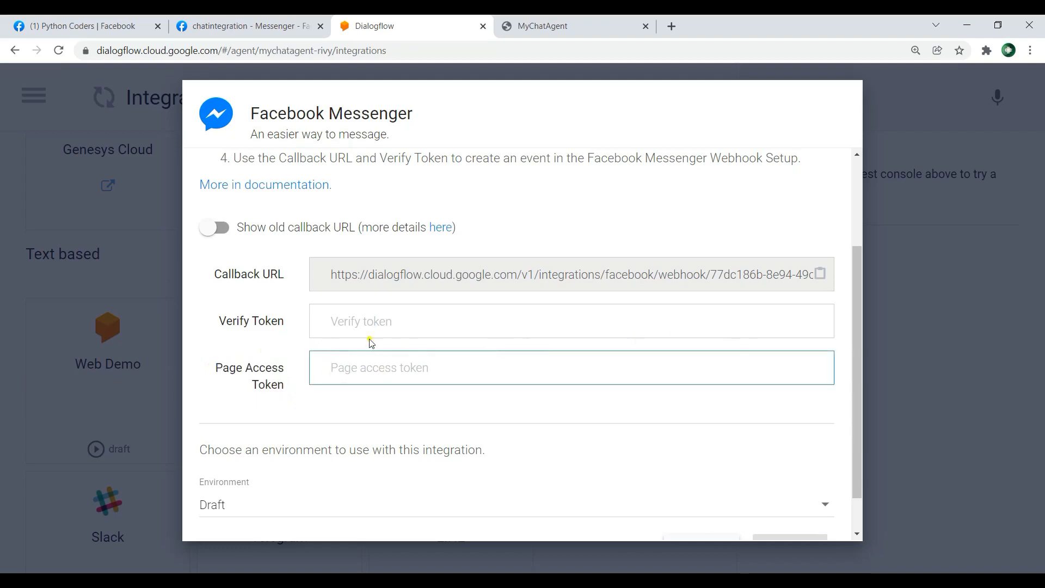
key("ctrl+v")
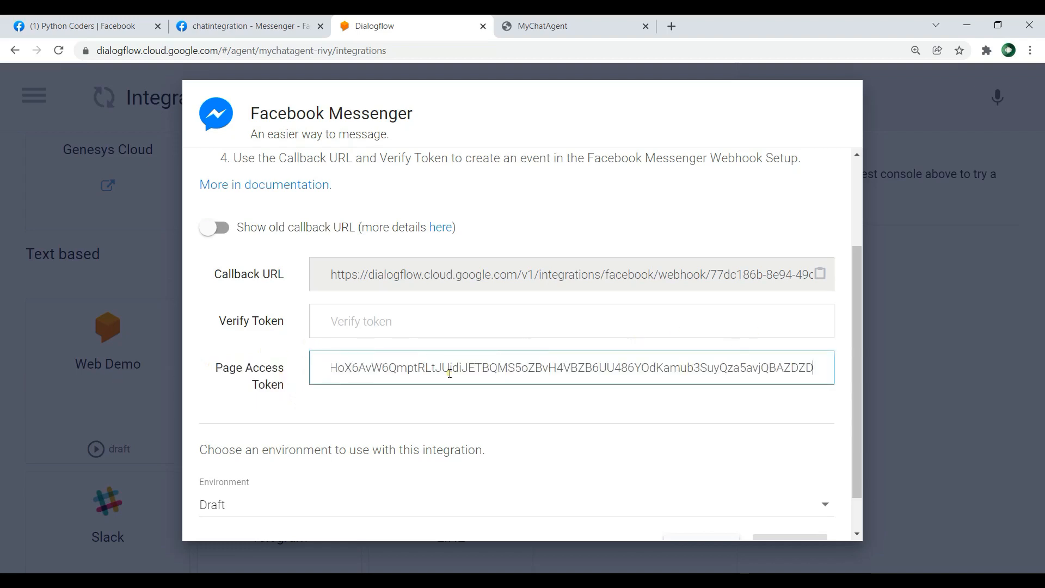
left_click(312, 19)
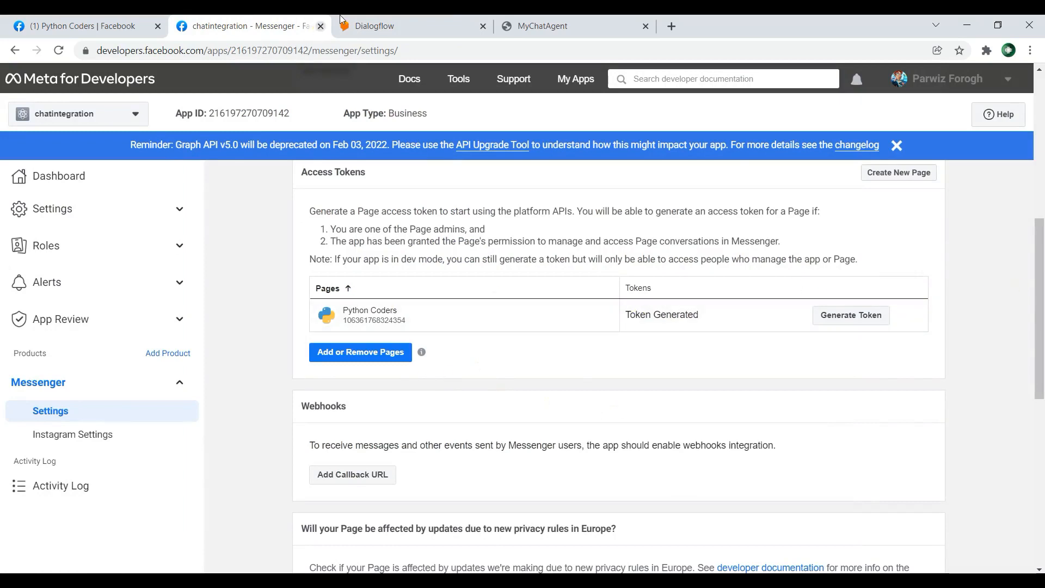
left_click(406, 27)
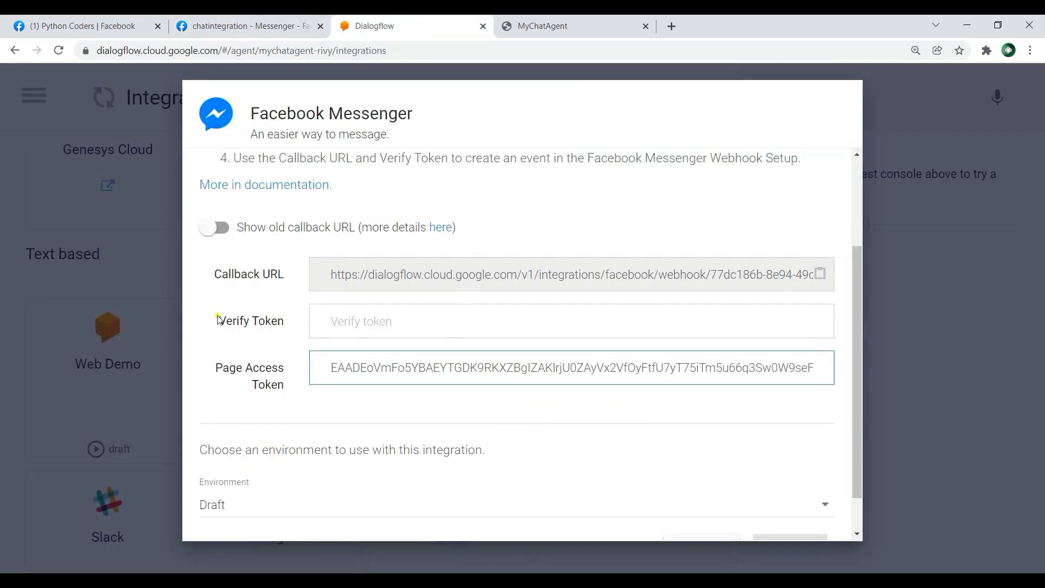
Step: Enter a custom verify token for the Facebook Messenger integration and select it for copying
left_click_drag(218, 318, 298, 319)
left_click(418, 325)
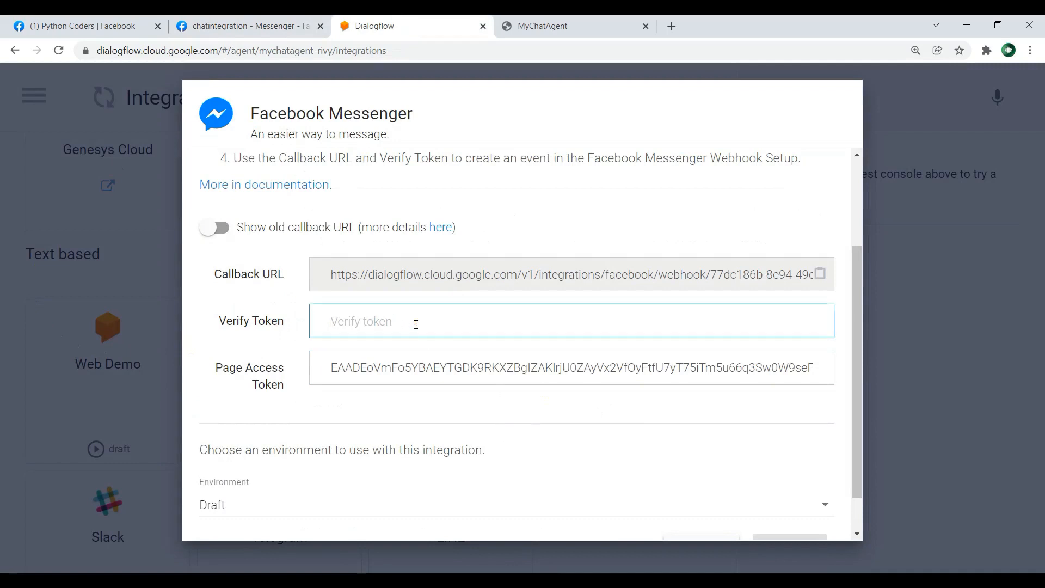
type("thisismytoken")
left_click_drag(416, 324, 270, 326)
key("ctrl+c")
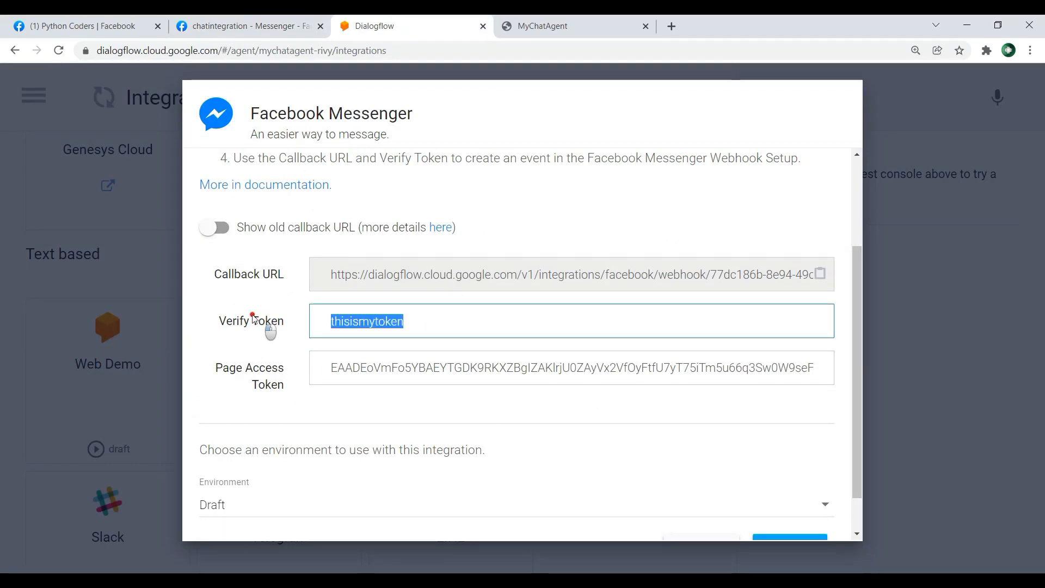
Step: Switch to the chatintegration app's Messenger settings, start adding a webhook callback URL and paste the verify token
left_click(209, 22)
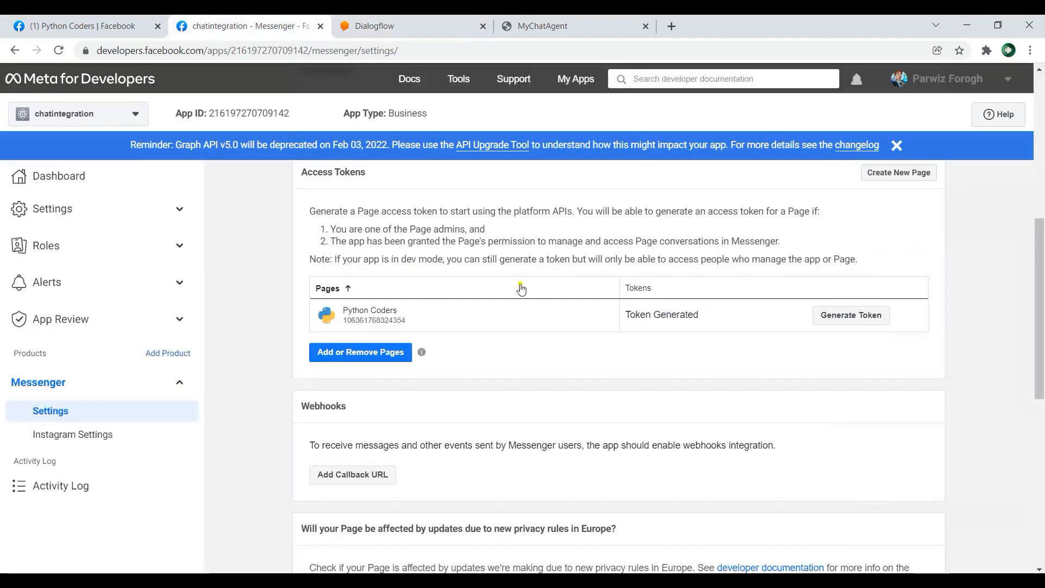
scroll(967, 281, "down", 4)
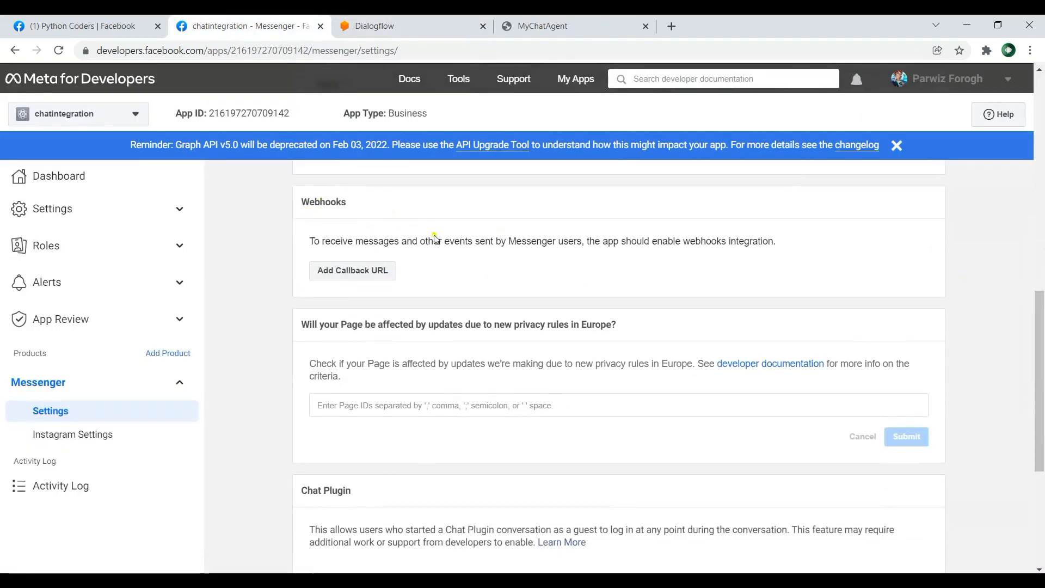
left_click(366, 272)
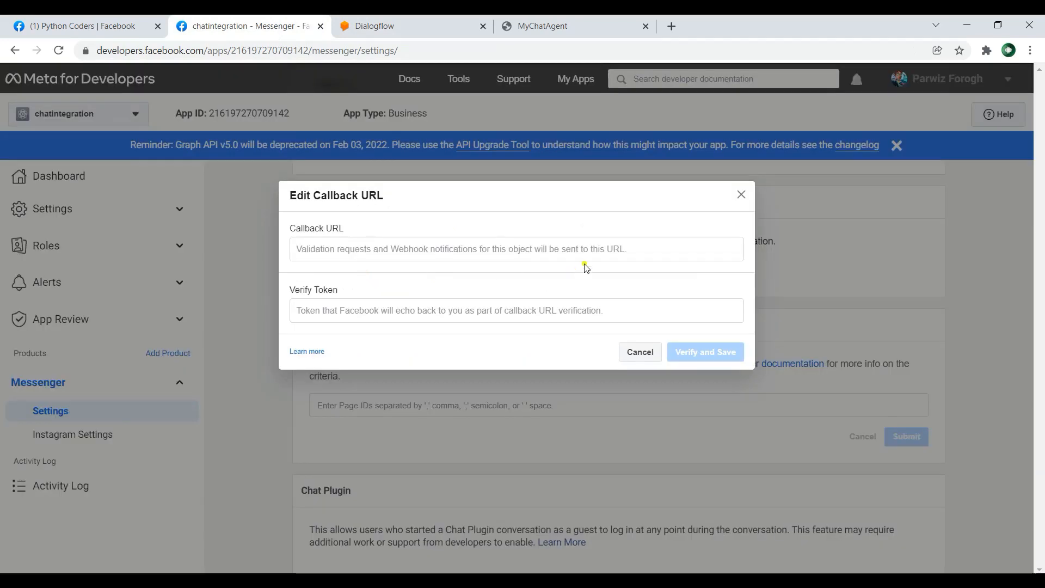
left_click(361, 308)
key("ctrl+v")
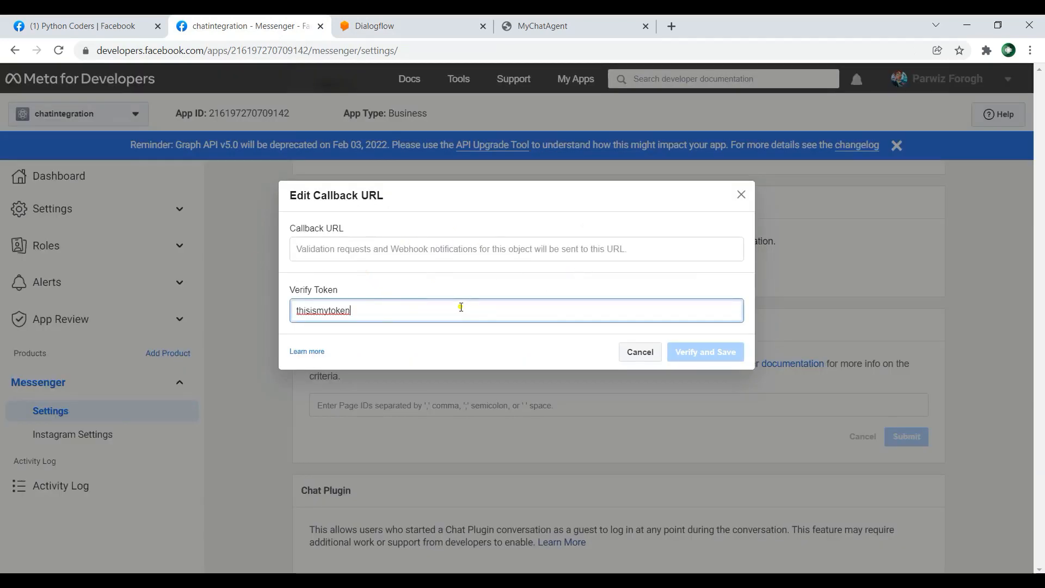
Step: Copy the callback URL from the Dialogflow integration into the app's webhook setup and try to verify and save it
left_click(414, 25)
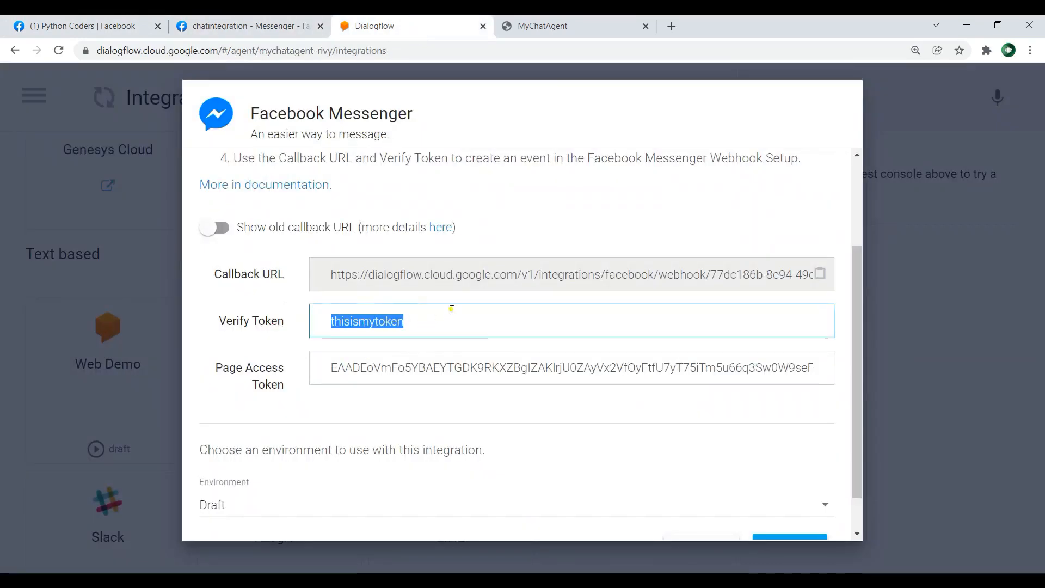
left_click(820, 274)
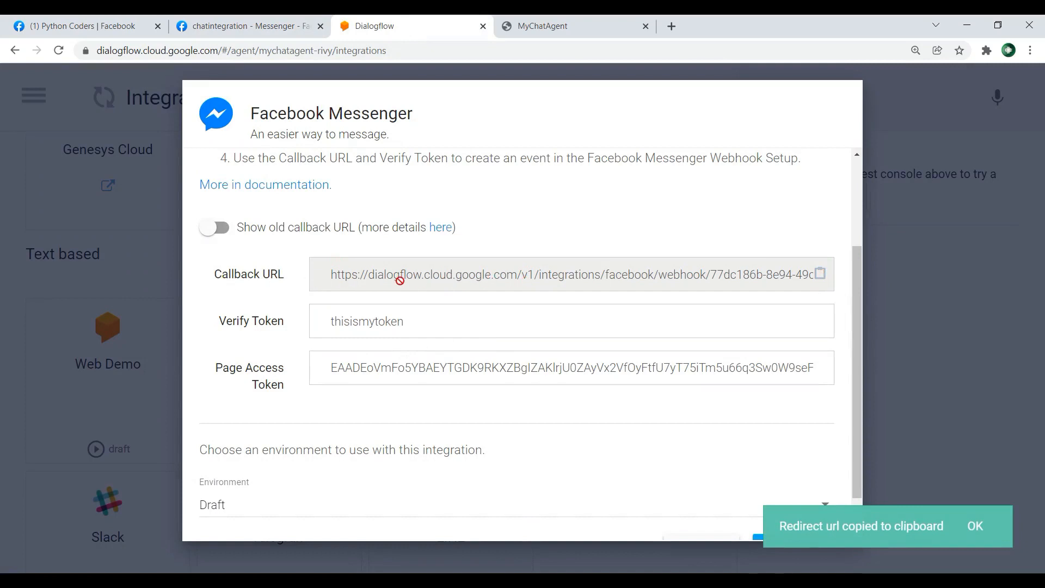
left_click(256, 27)
left_click(366, 247)
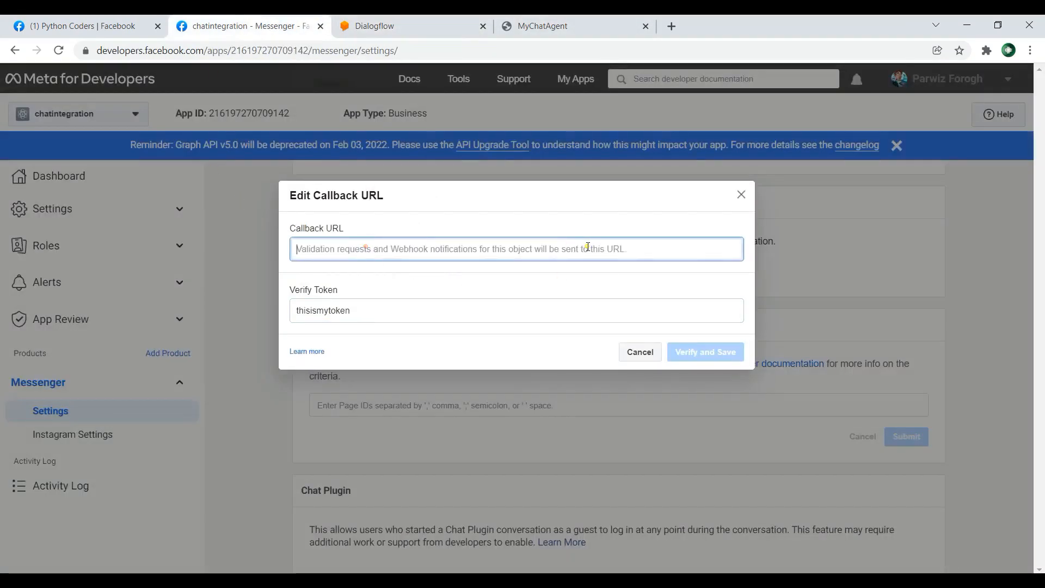
key("ctrl+v")
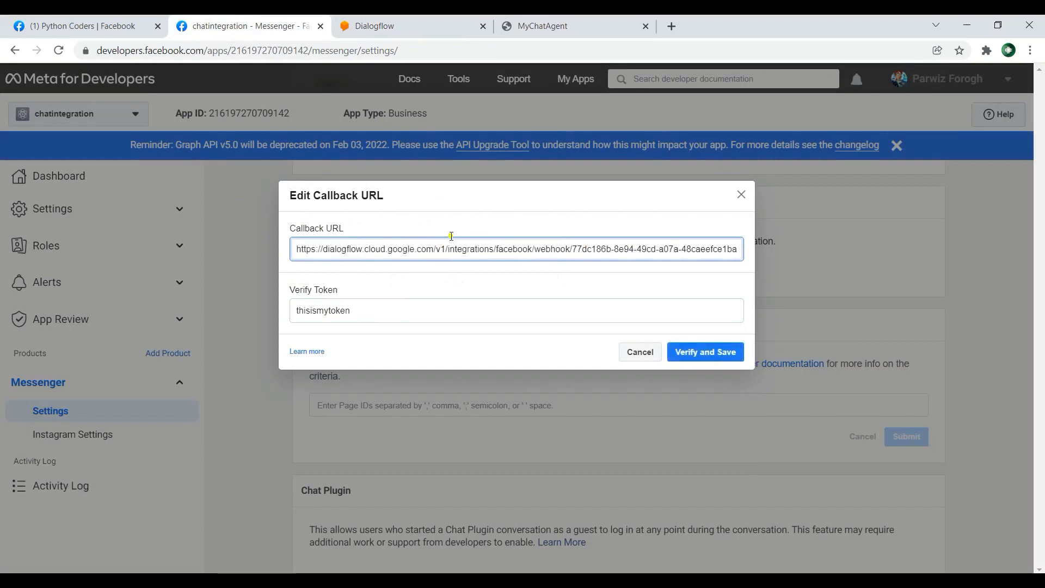
left_click(710, 349)
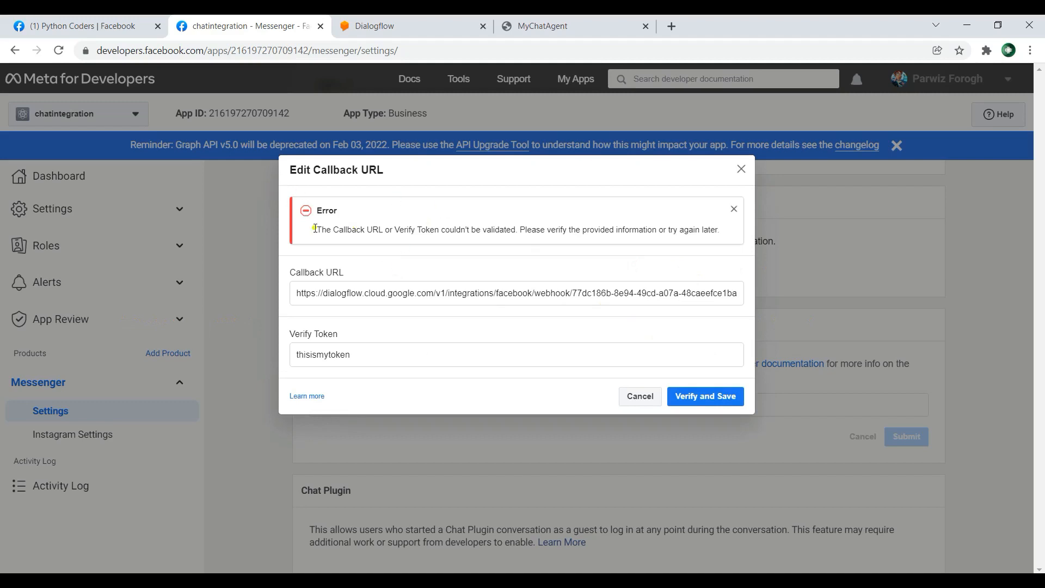
left_click_drag(322, 230, 495, 226)
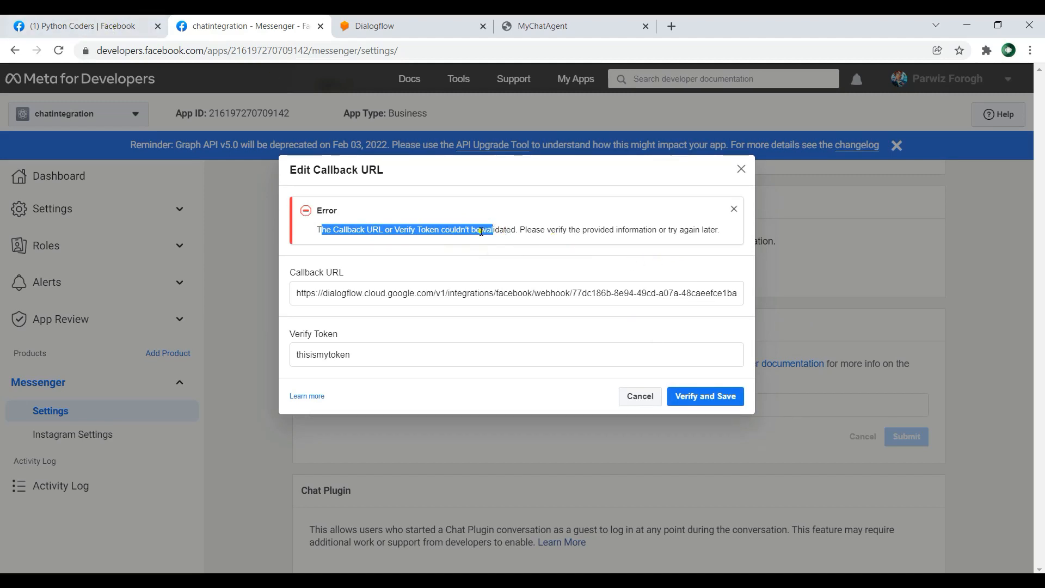
Step: Return to Dialogflow and start the Facebook Messenger integration with the Draft environment
left_click(81, 25)
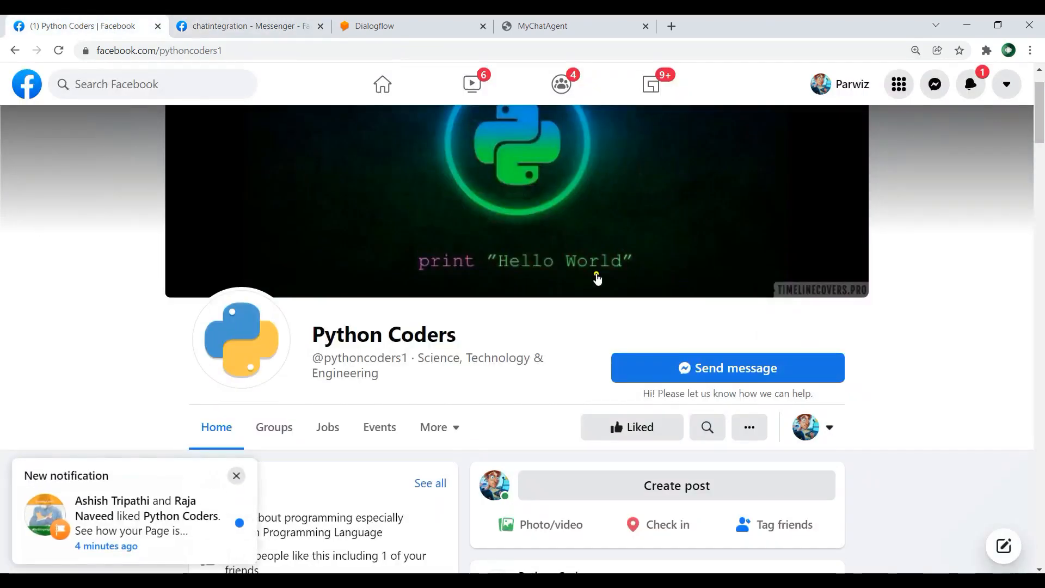
left_click(283, 21)
left_click(414, 25)
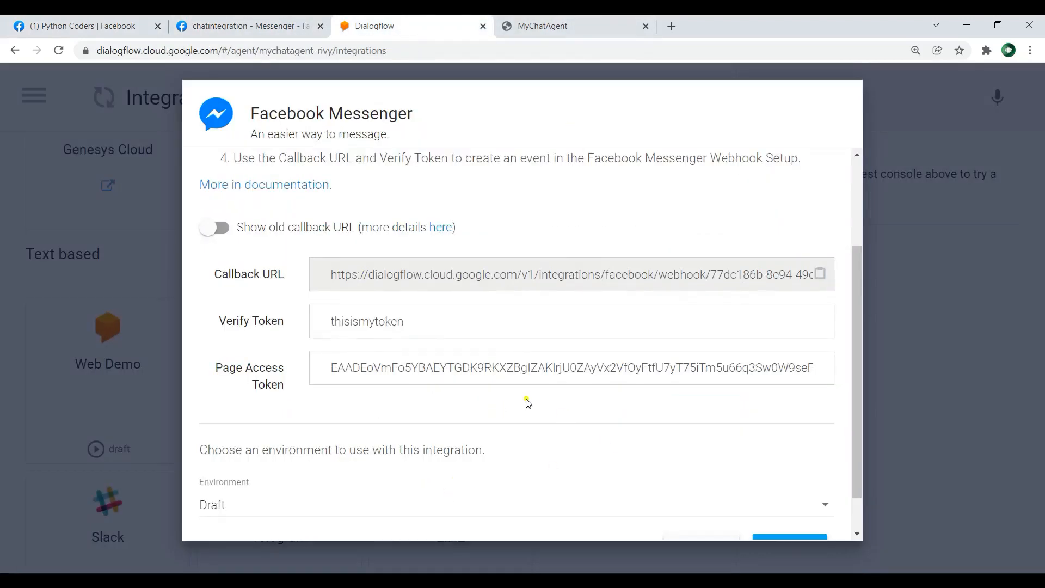
scroll(528, 403, "down", 1)
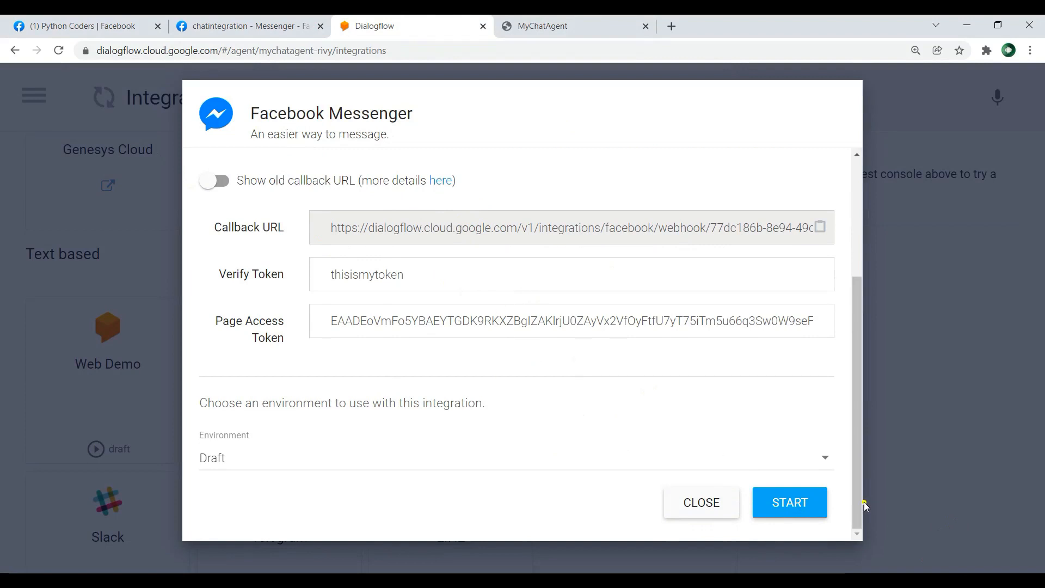
left_click(789, 502)
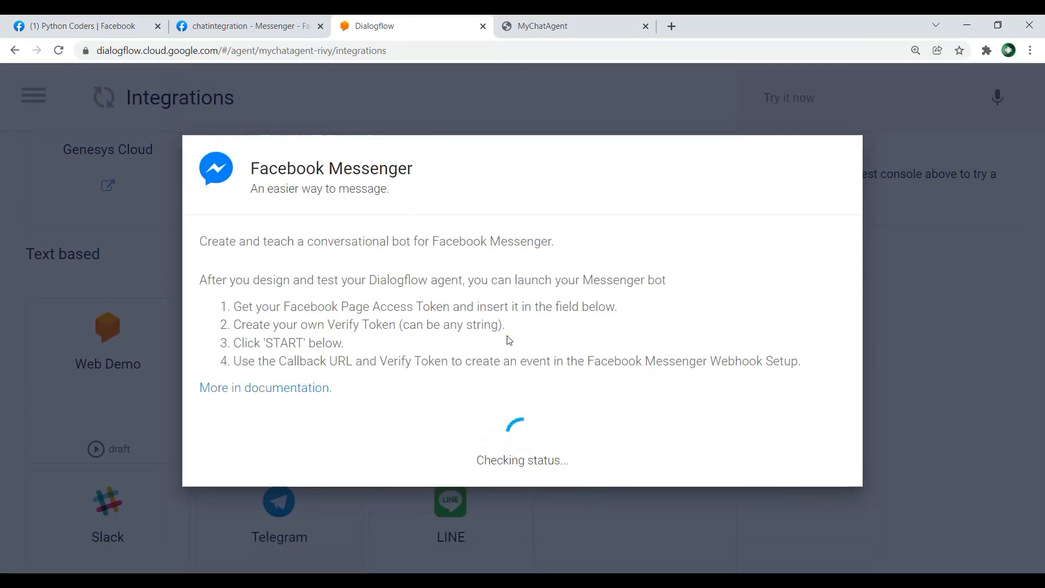
scroll(473, 364, "down", 3)
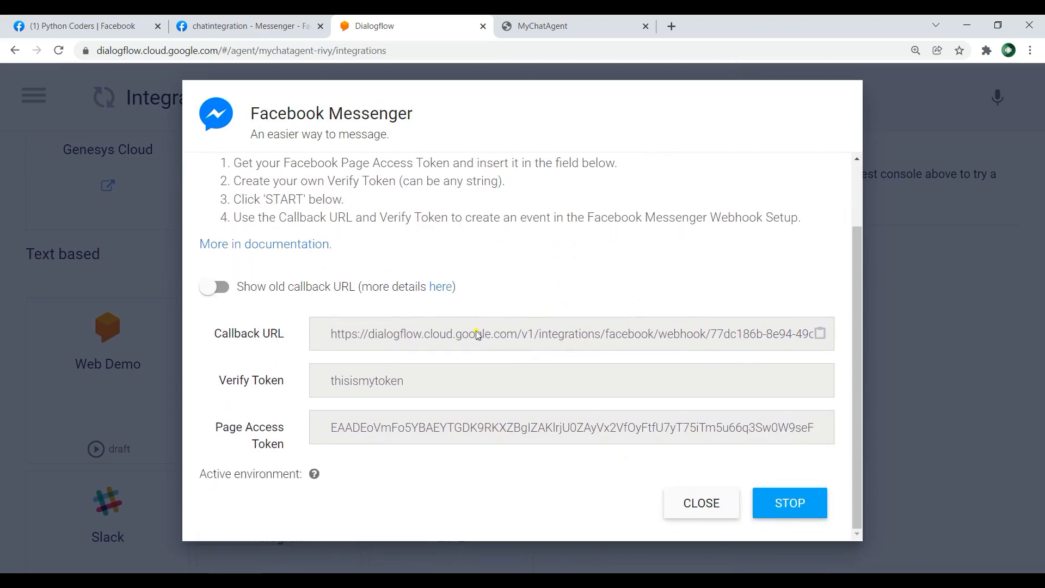
scroll(483, 439, "up", 3)
Step: Switch back to the chatintegration app and submit the webhook's callback URL and verify token again for verification and saving
left_click(247, 26)
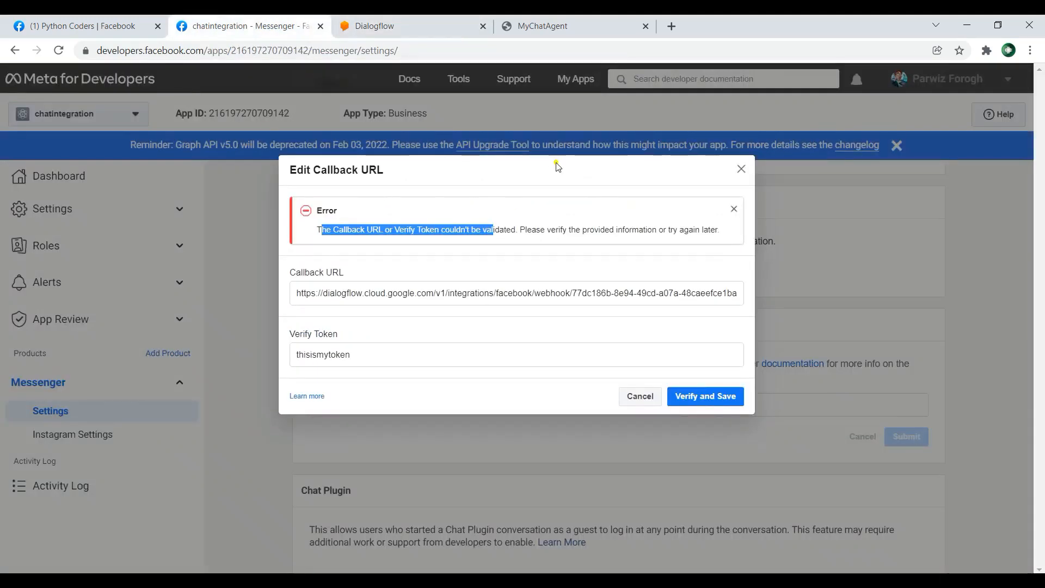
left_click(399, 228)
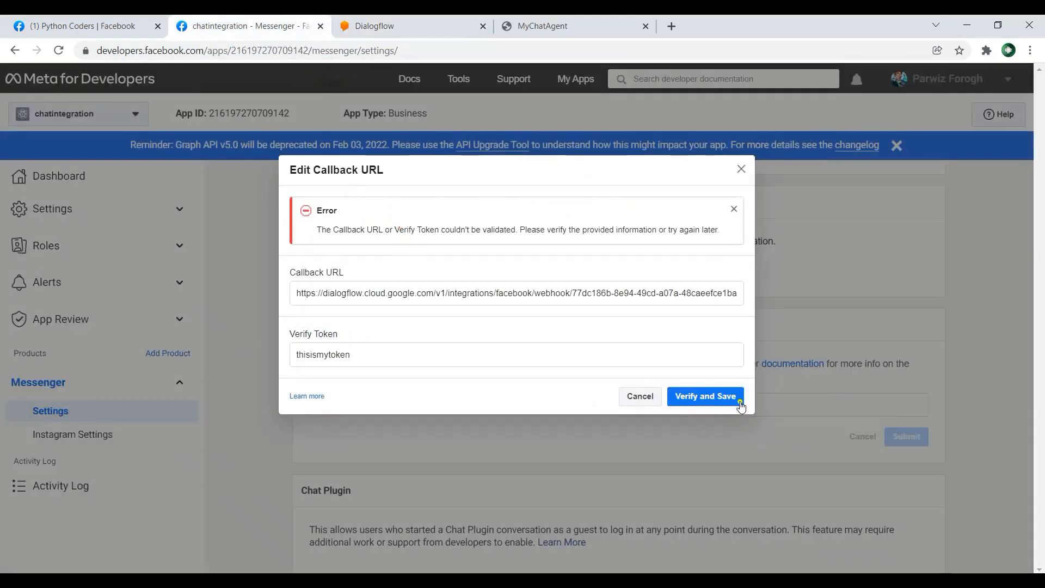
left_click(724, 396)
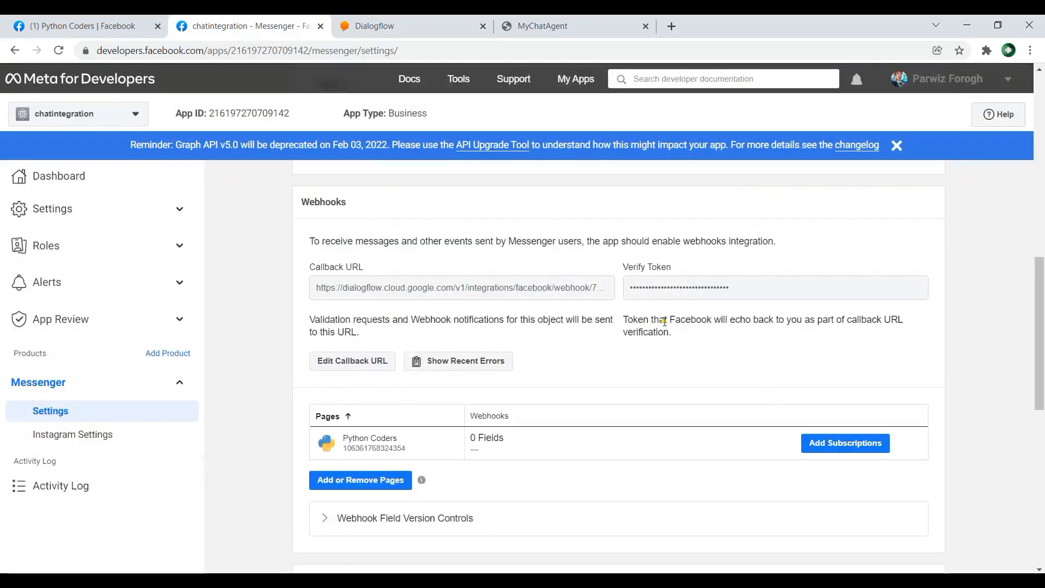
Step: Subscribe the Python Coders page's webhook to the messages and messaging_postbacks fields and save the subscriptions
scroll(521, 417, "down", 1)
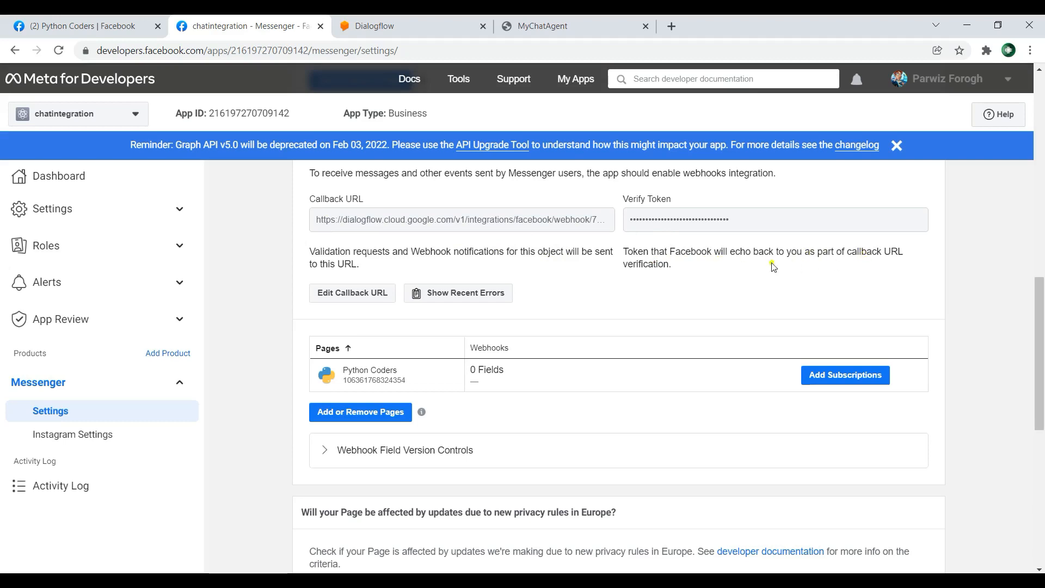
scroll(770, 265, "down", 1)
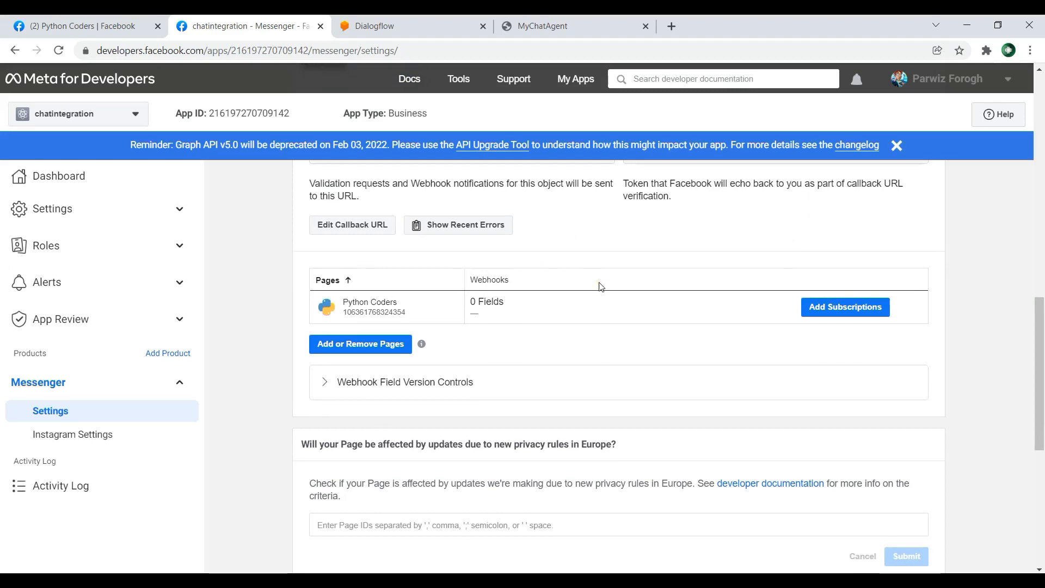
left_click(847, 308)
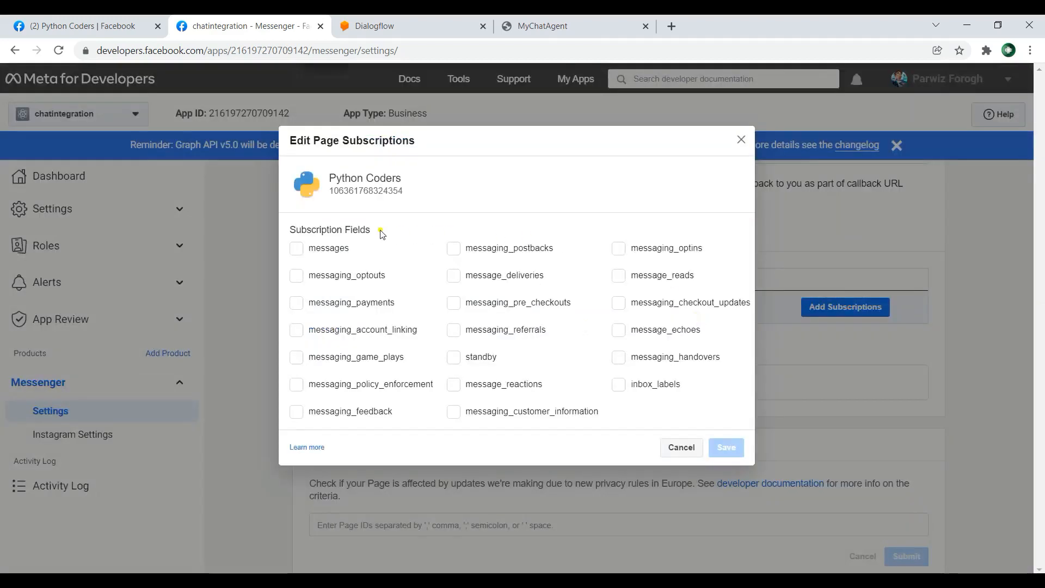
left_click(311, 248)
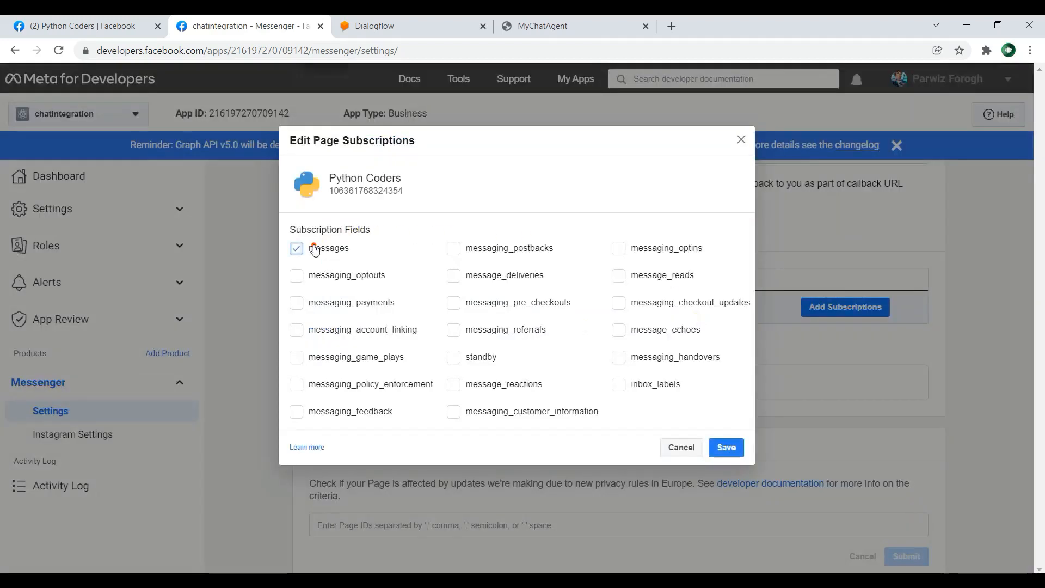
left_click(452, 248)
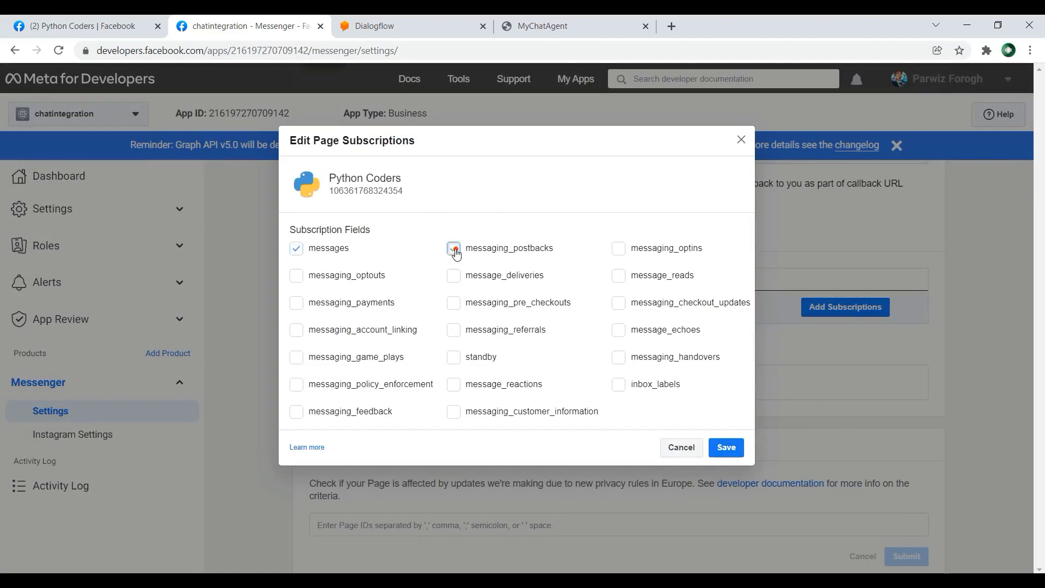
left_click(731, 444)
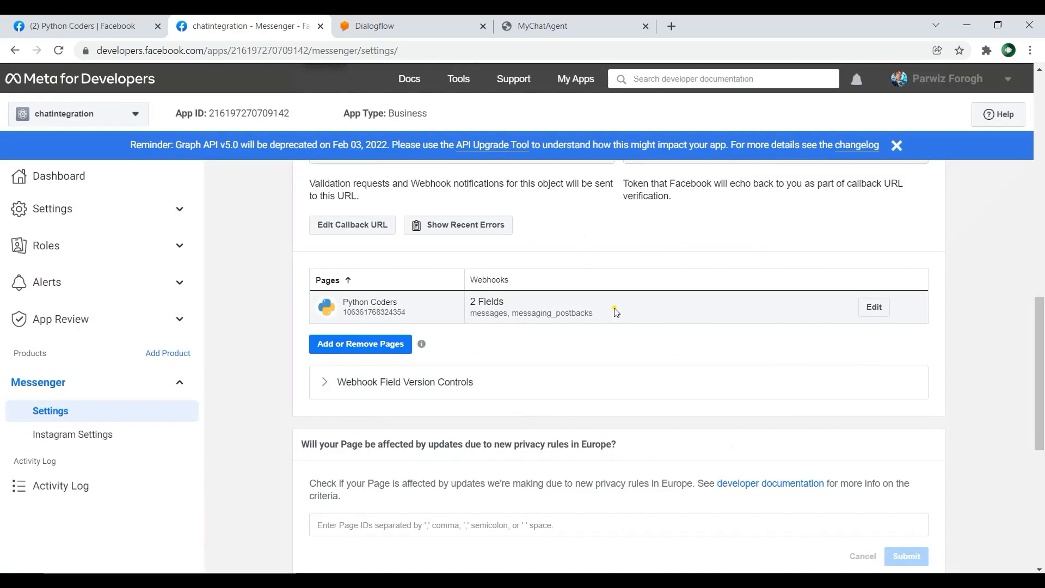
Step: Select the Python Coders page under Built-In NLP and turn built-in NLP on for it
scroll(615, 311, "down", 5)
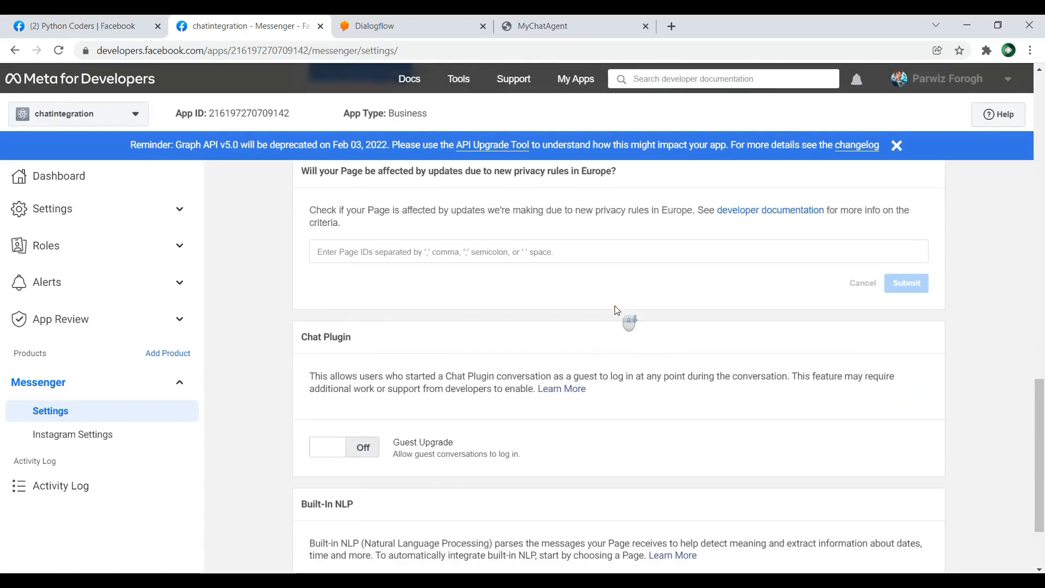
scroll(615, 310, "down", 3)
scroll(615, 310, "up", 15)
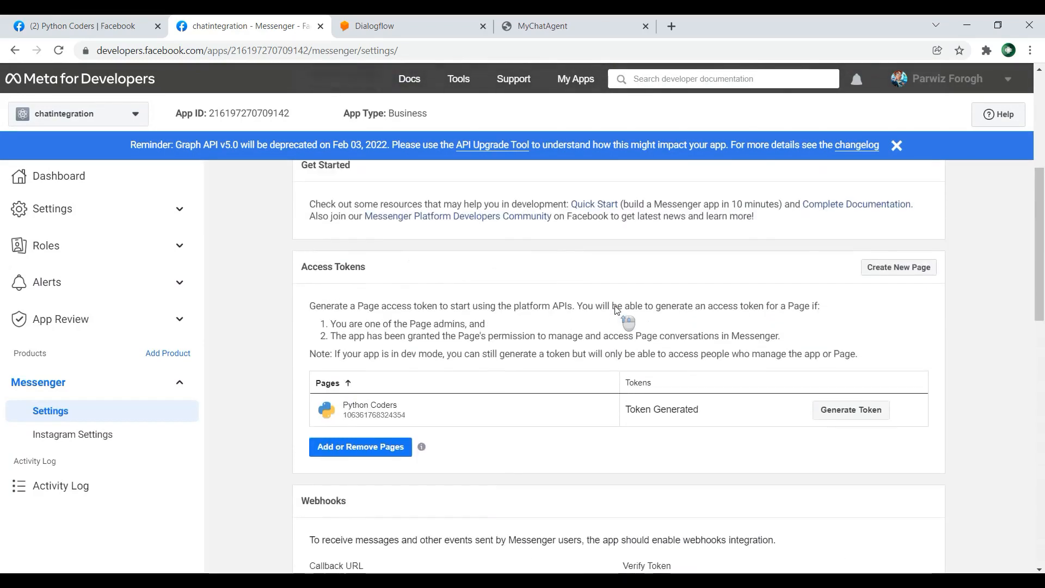
scroll(623, 313, "down", 12)
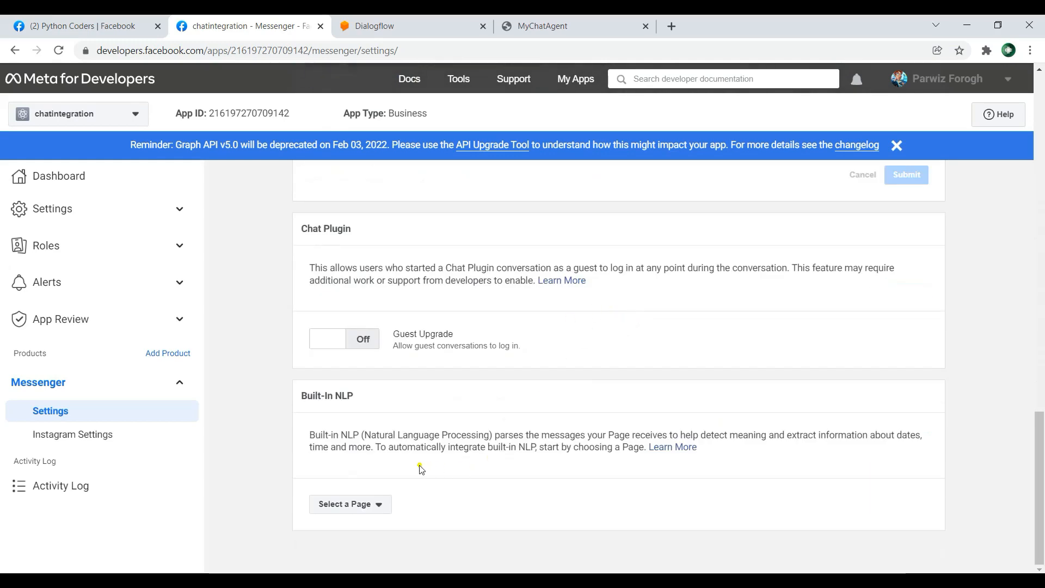
left_click(384, 505)
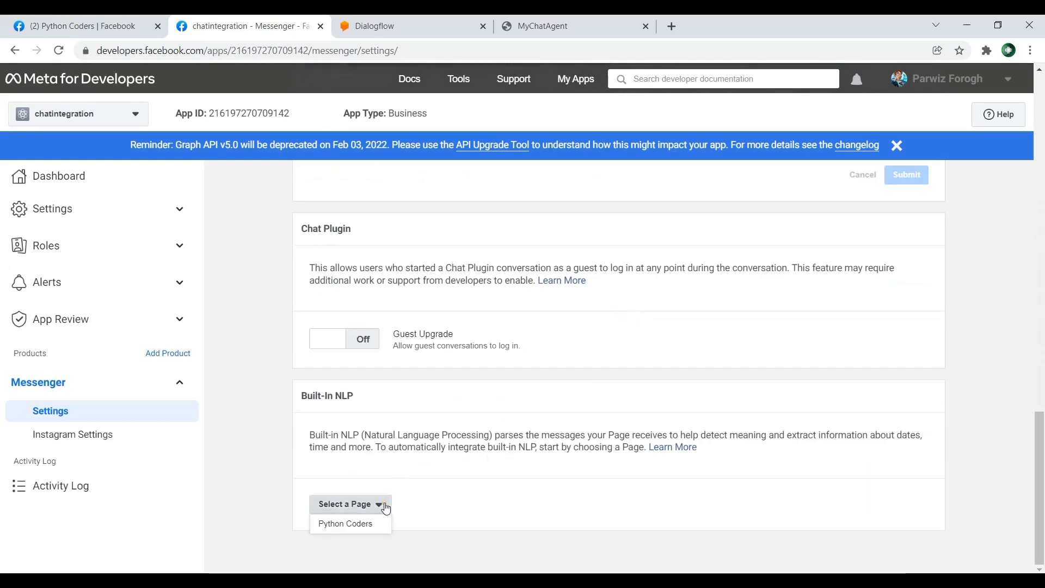
left_click(358, 525)
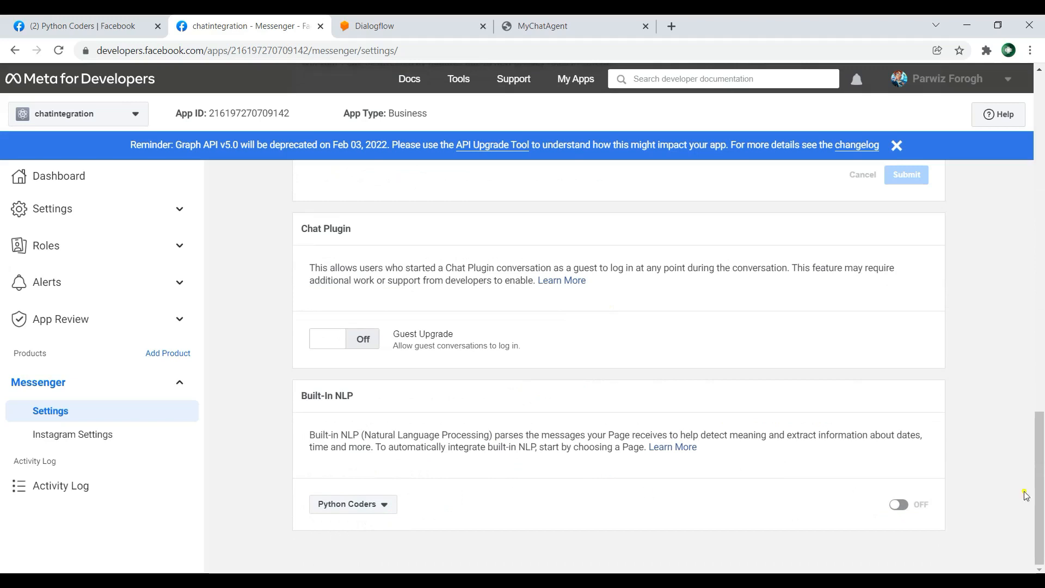
left_click(901, 505)
scroll(900, 479, "down", 5)
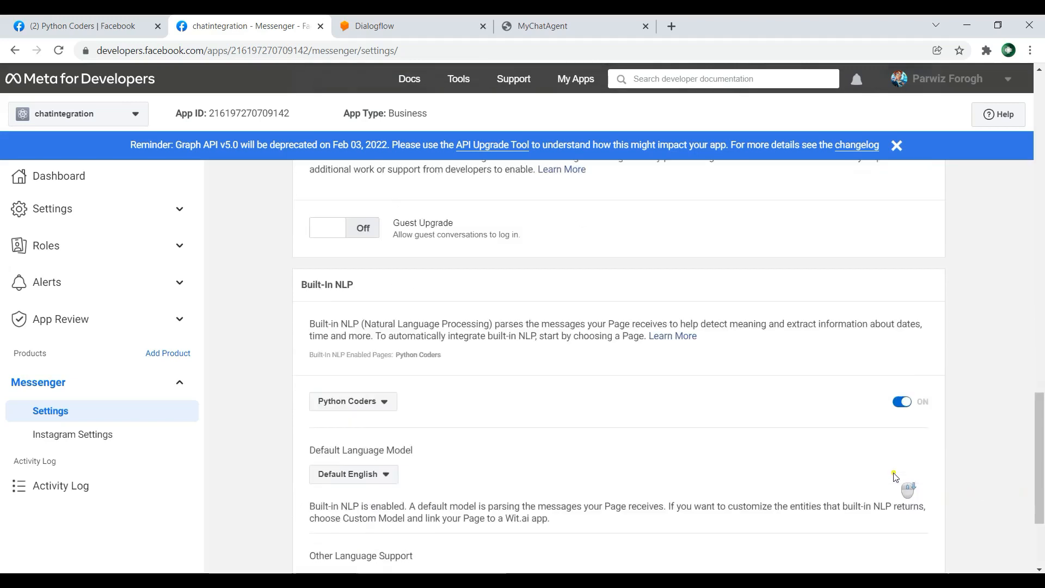
scroll(886, 397, "up", 3)
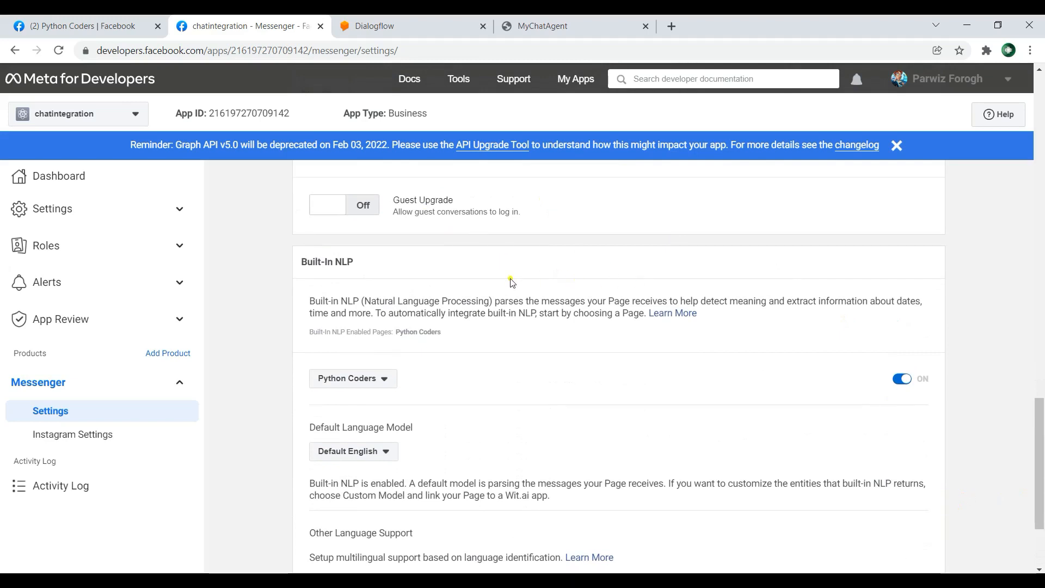
scroll(791, 411, "up", 2)
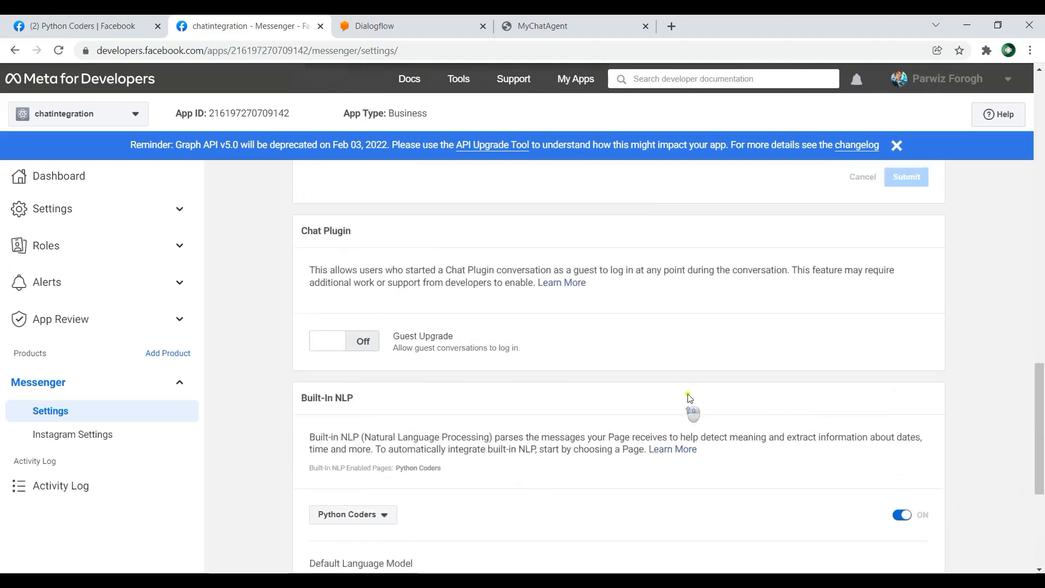
Step: Turn built-in NLP back off for the Python Coders page
scroll(681, 401, "down", 4)
left_click(899, 311)
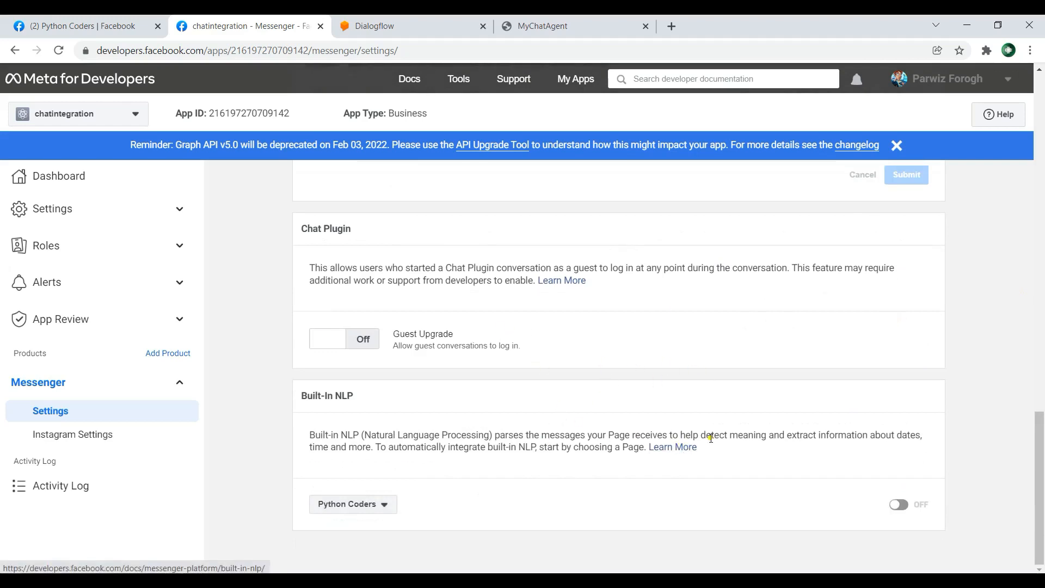
left_click(379, 504)
left_click(409, 499)
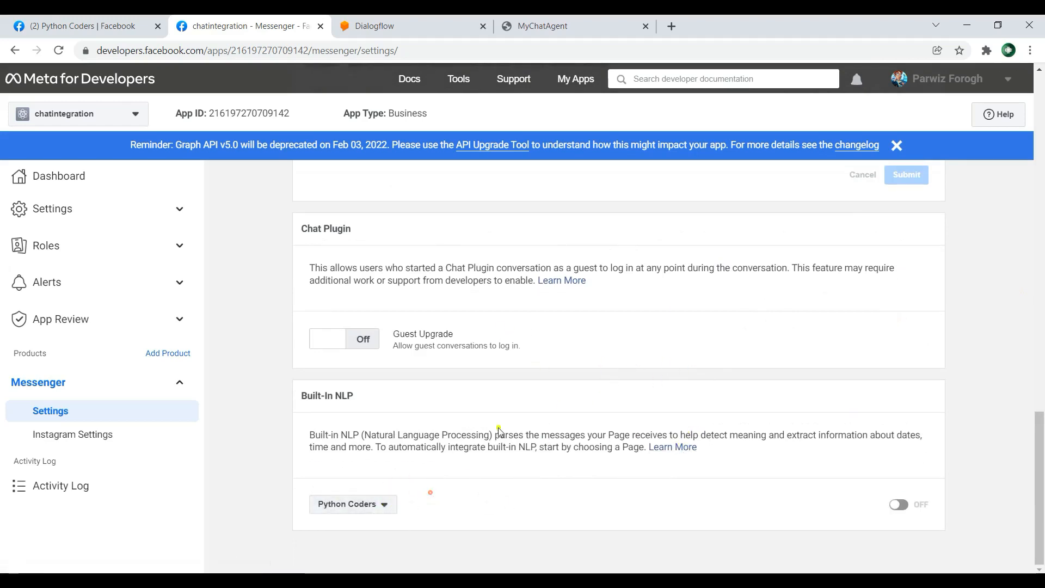
Step: Go back to the Python Coders Facebook page and dismiss the group invitation notification
scroll(656, 424, "up", 4)
scroll(768, 441, "up", 15)
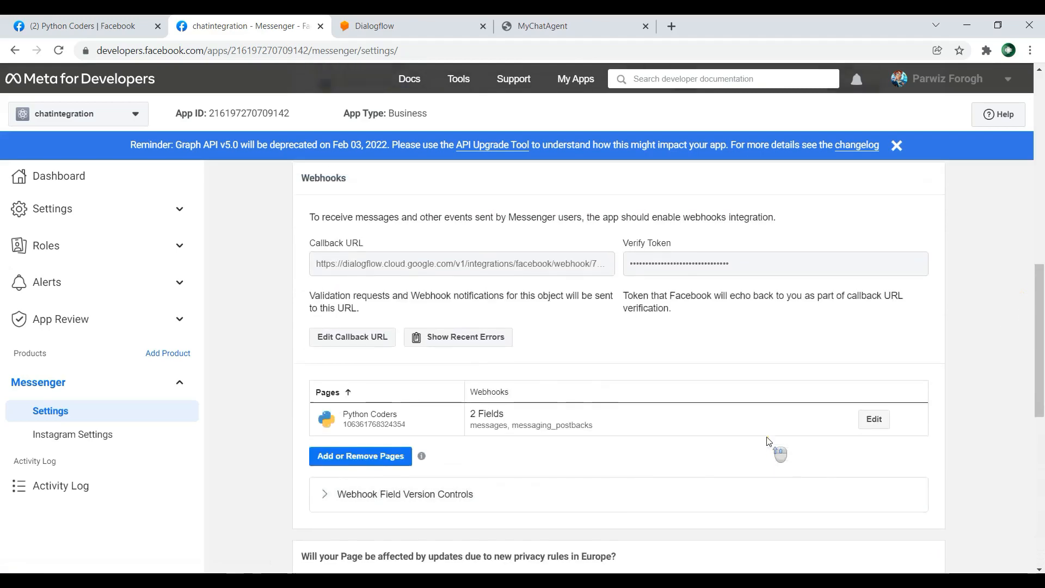
scroll(445, 245, "down", 9)
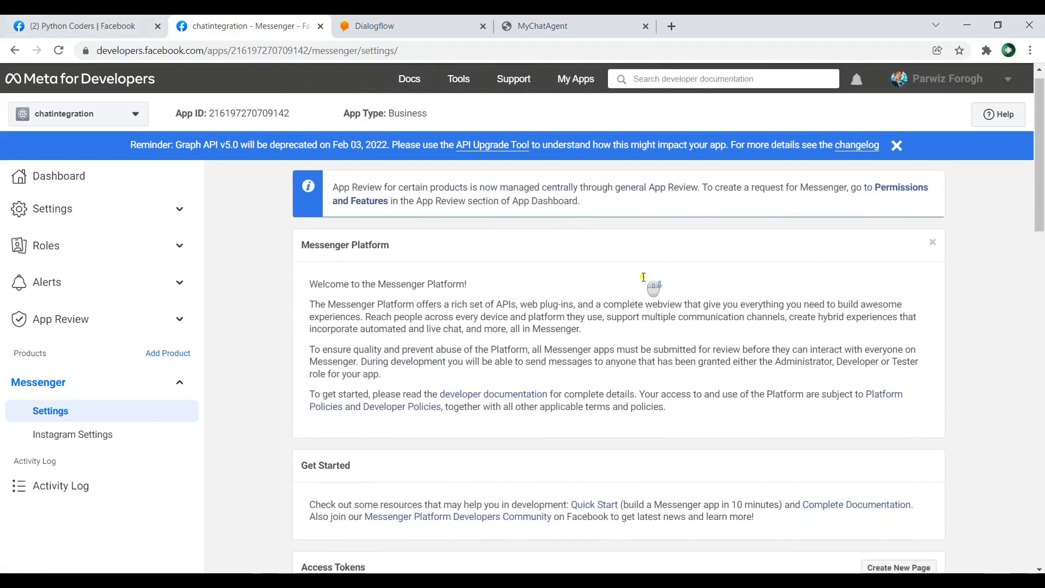
left_click(40, 19)
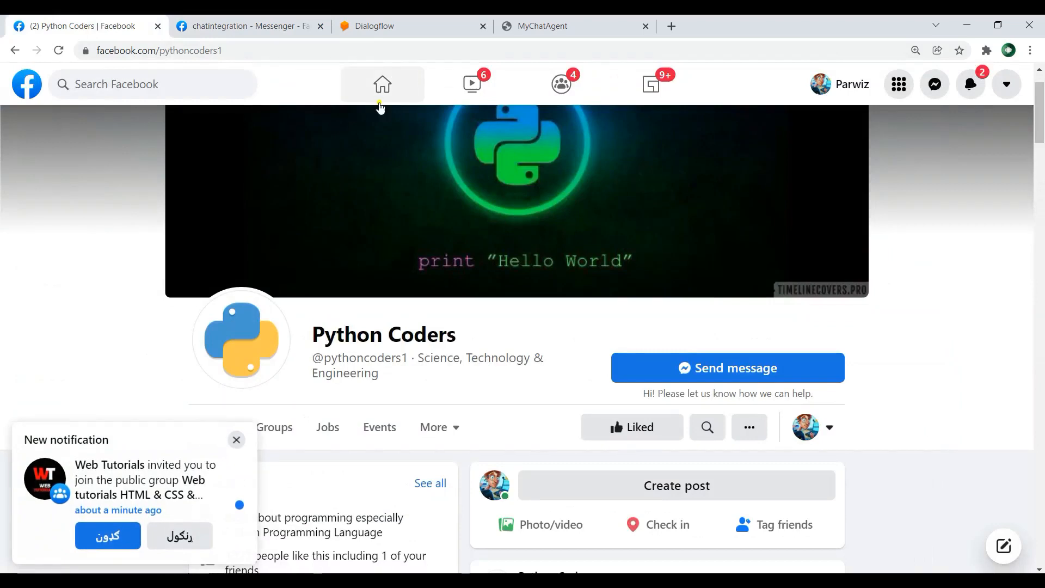
left_click(236, 440)
scroll(1017, 299, "down", 2)
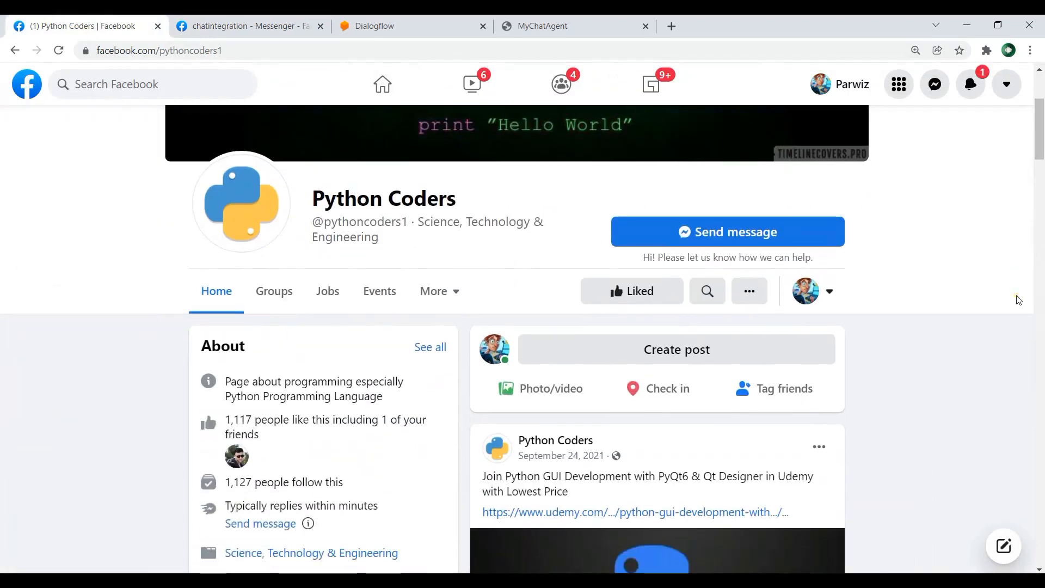
Step: Switch to interacting as the Python Coders page, and return to interacting as the personal profile
left_click(824, 291)
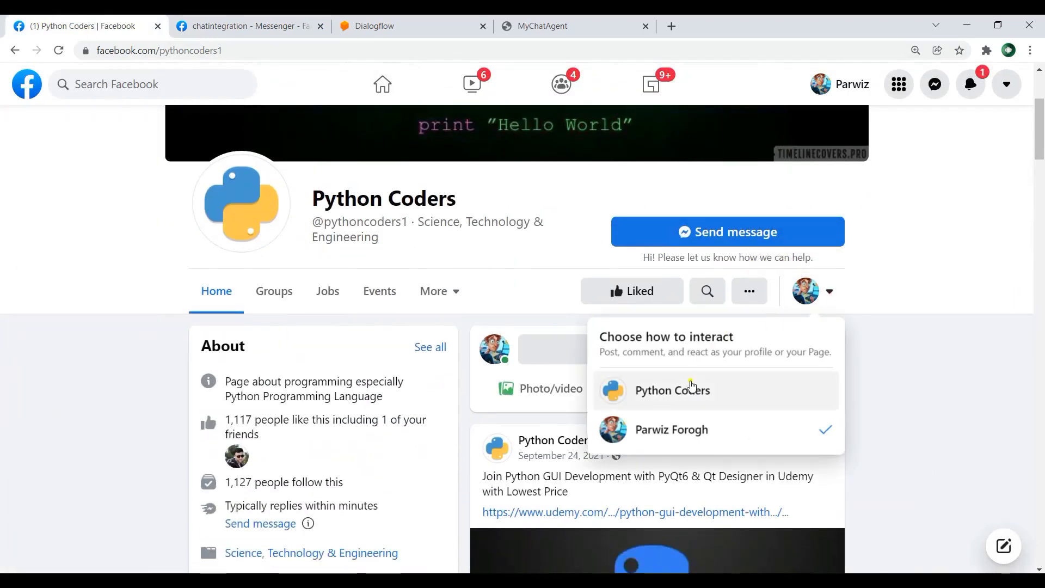
left_click(705, 404)
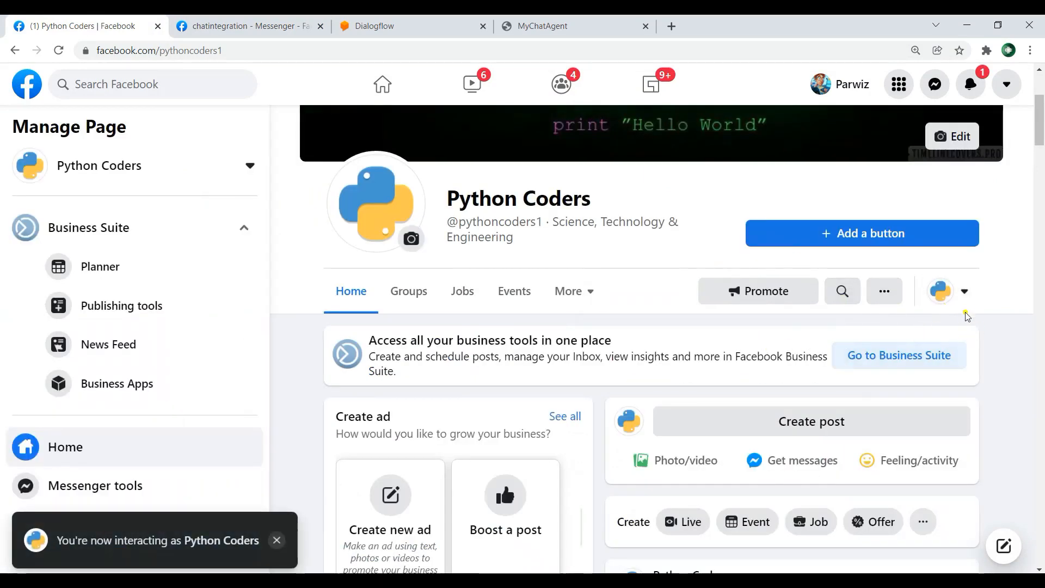
left_click(955, 301)
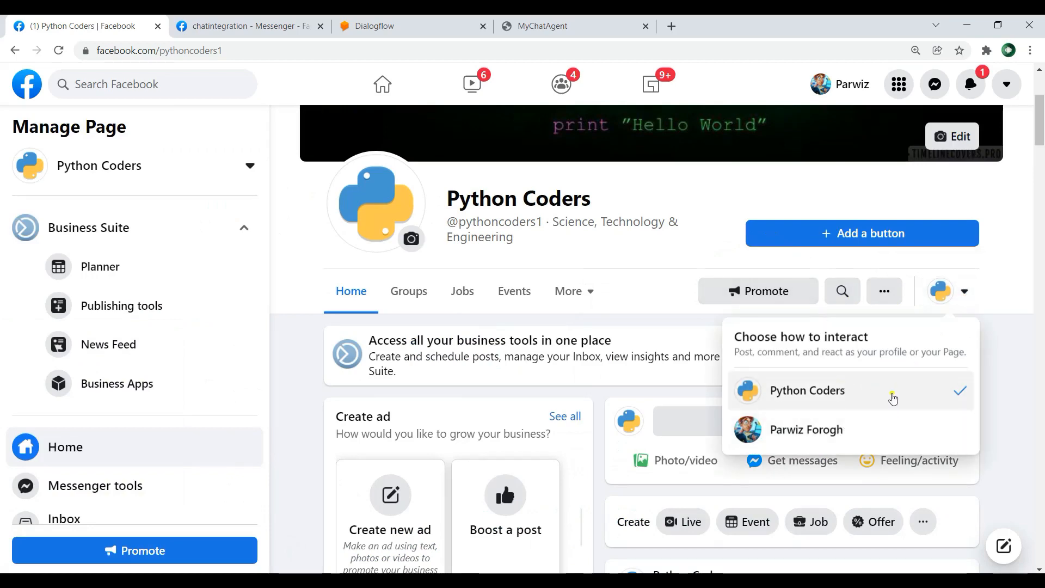
left_click(815, 432)
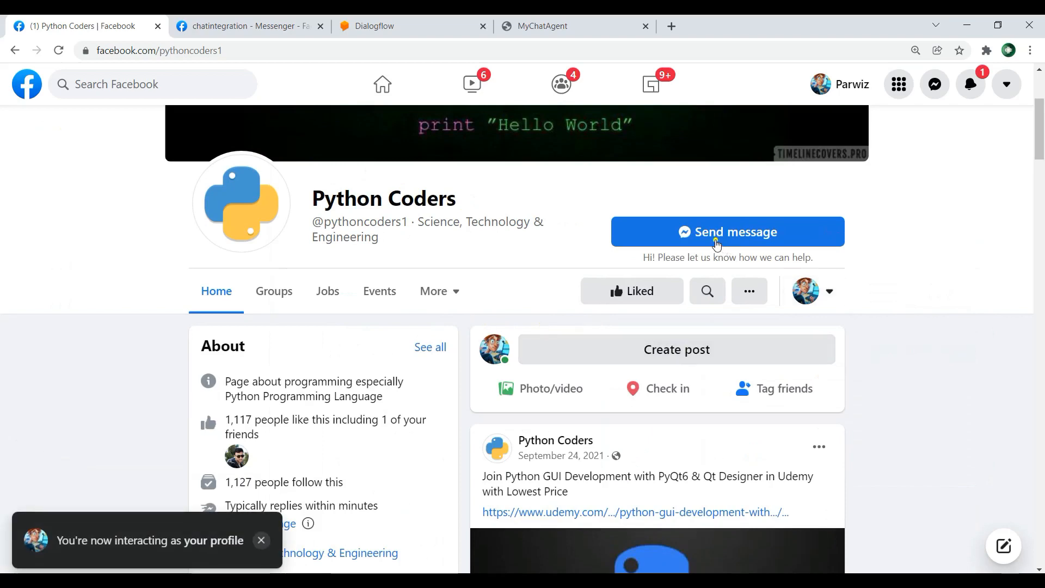
Step: Open a message chat with the Python Coders page and send "hi" and "i want django book"
left_click(714, 240)
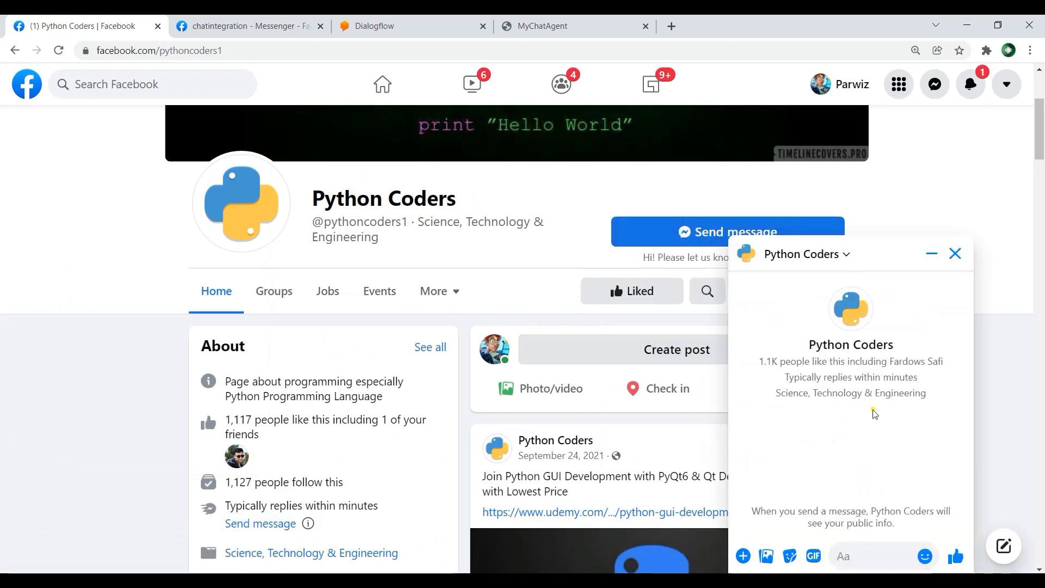
type("hi")
key("Return")
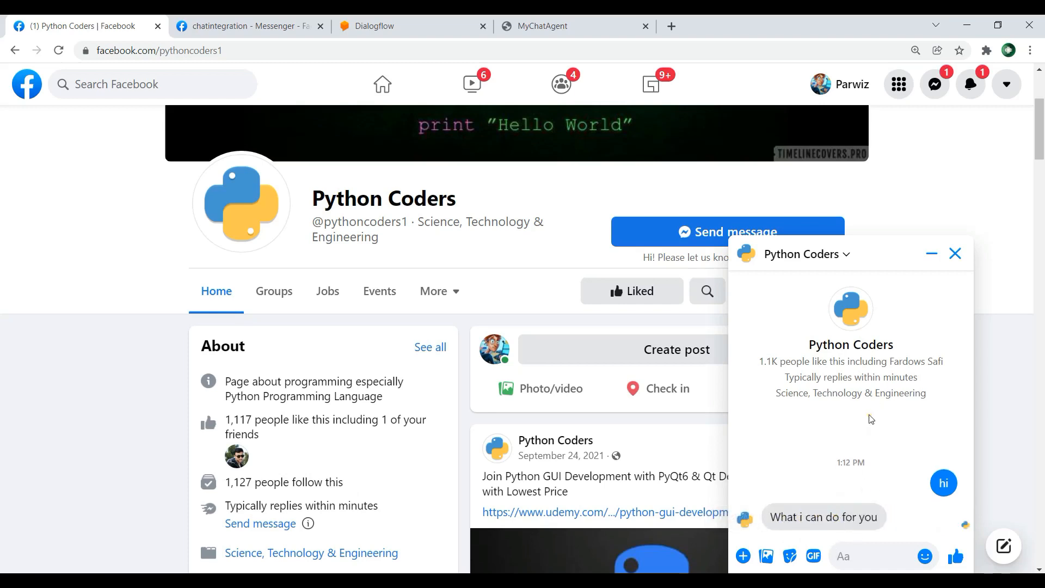
type("i want django book")
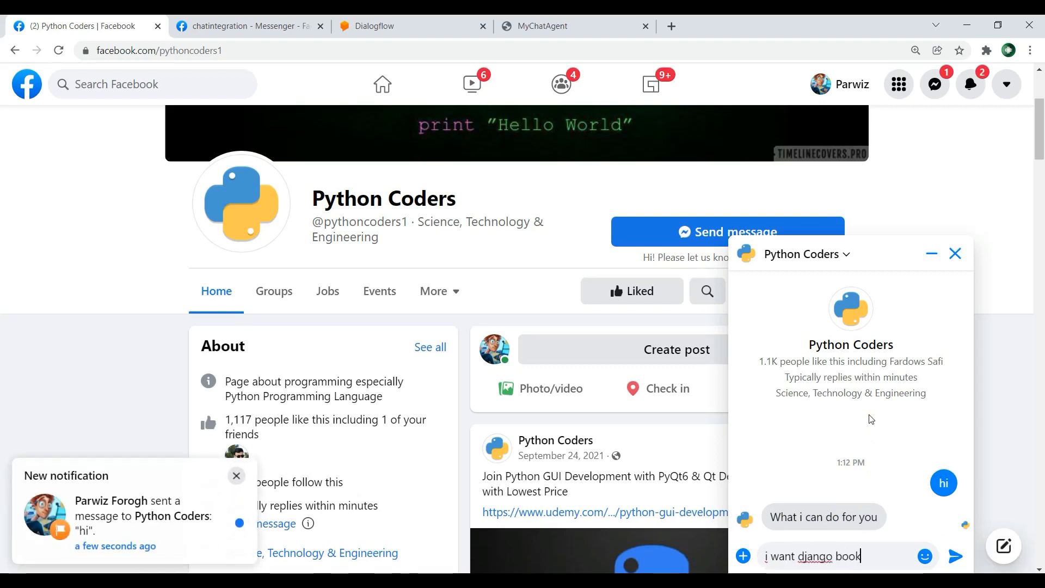
key("Return")
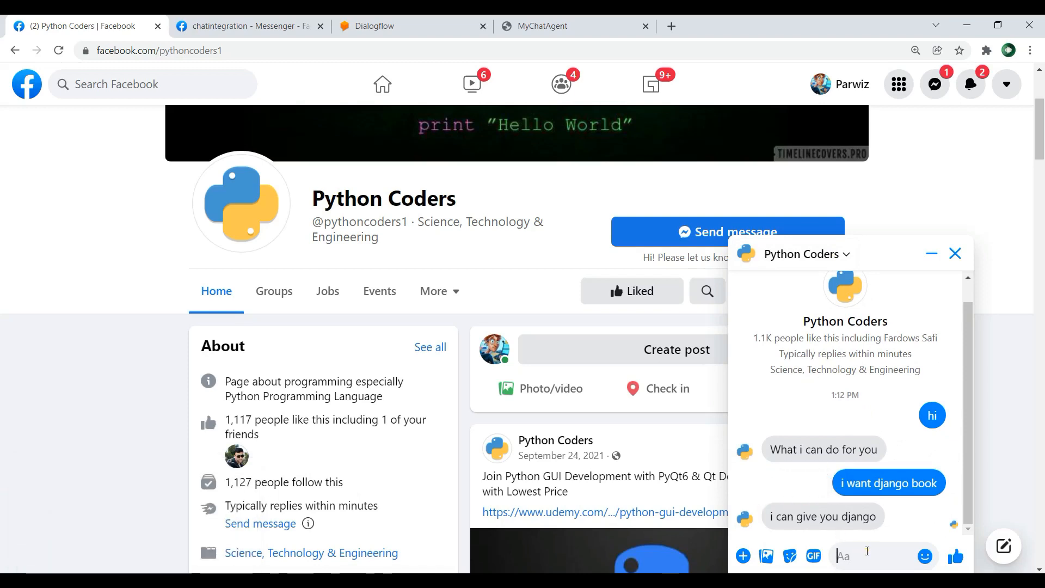
Step: Test the chatbot's replies by sending "i want python book" and "what is django" in the page chat
type("i want pytho")
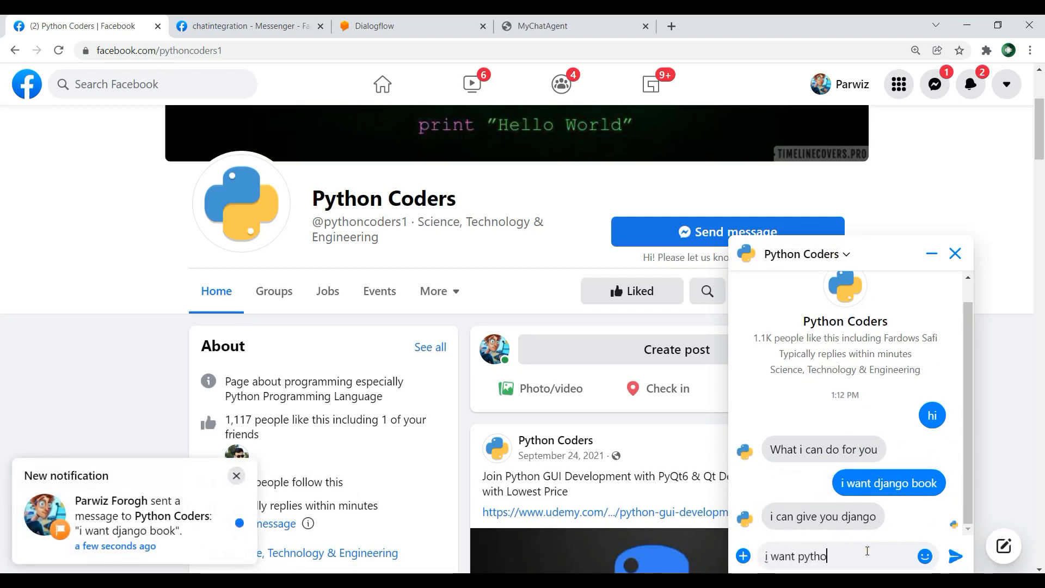
type("n book")
key("Return")
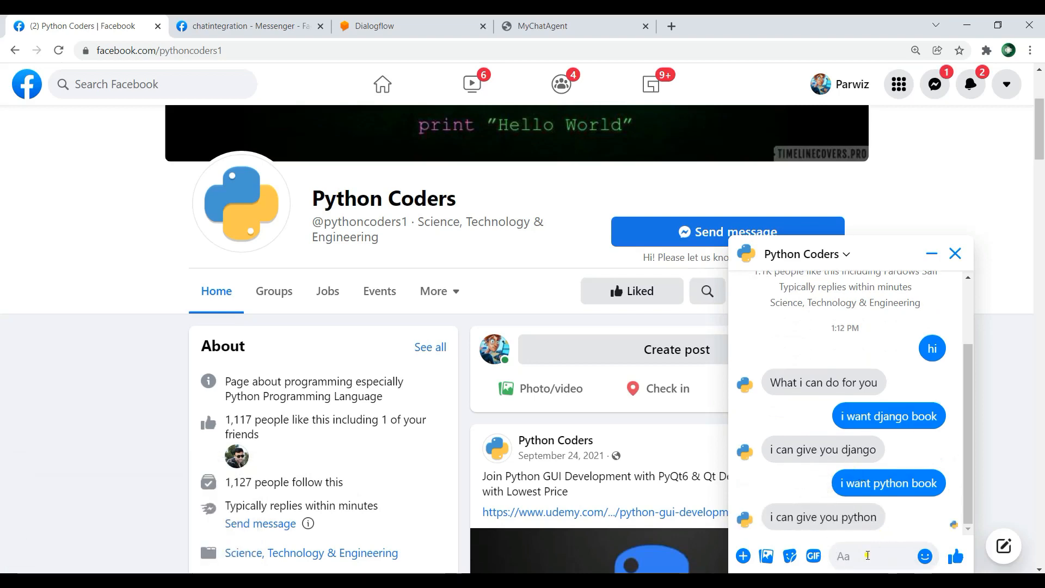
type("what is django")
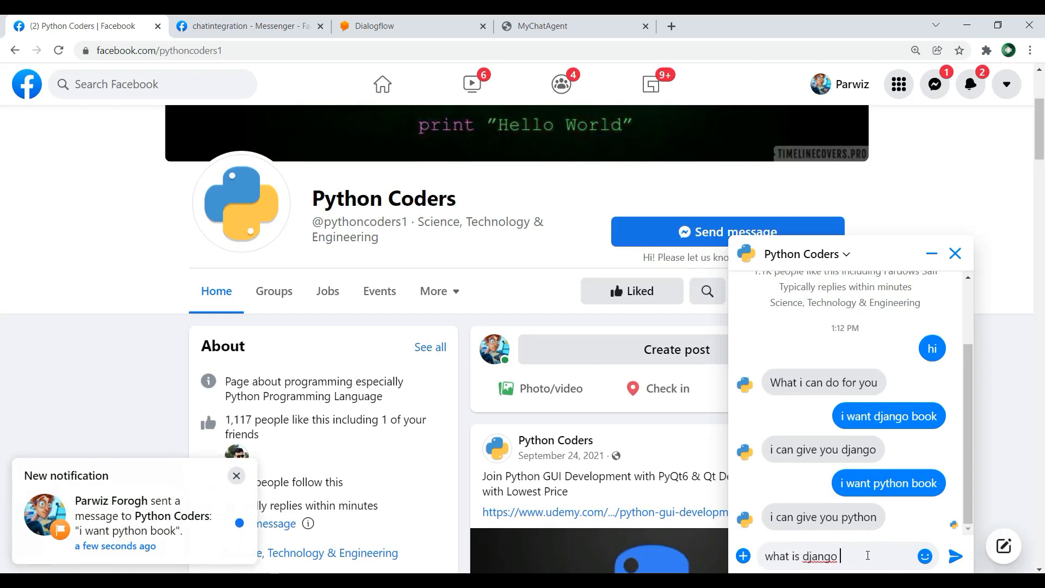
key("Return")
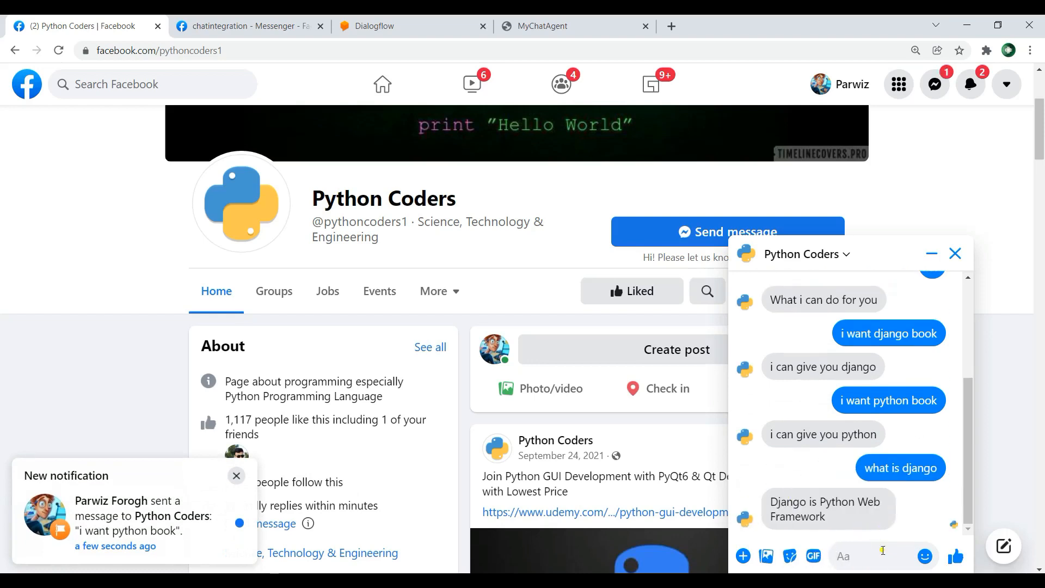
Step: Send the question "what is react" and the nonsense text "dgfdgfg" to the page's chatbot
type("i w")
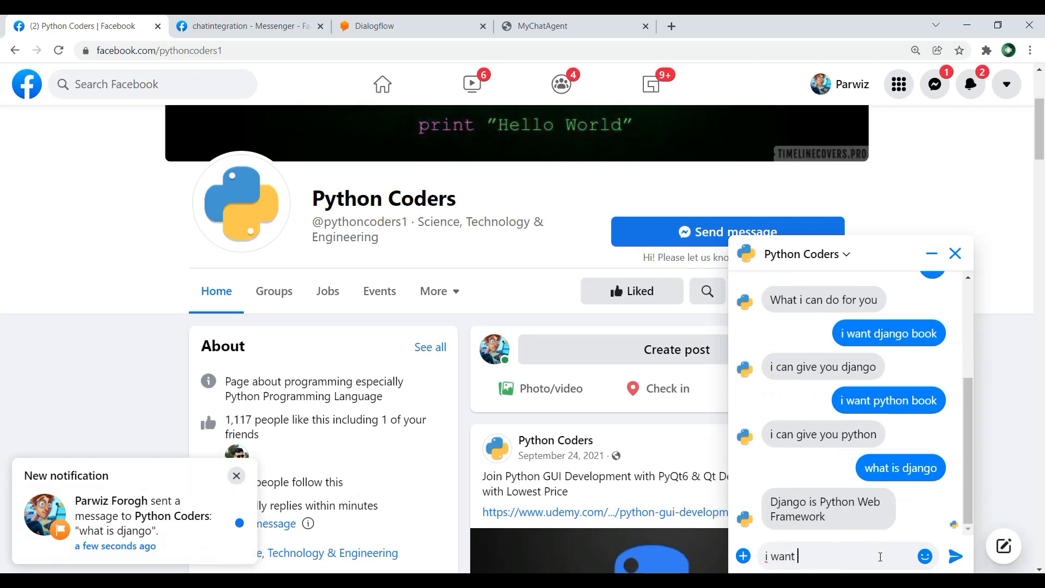
type("an")
key("BackSpace")
key("BackSpace")
key("BackSpace")
key("BackSpace")
key("BackSpace")
type("what is")
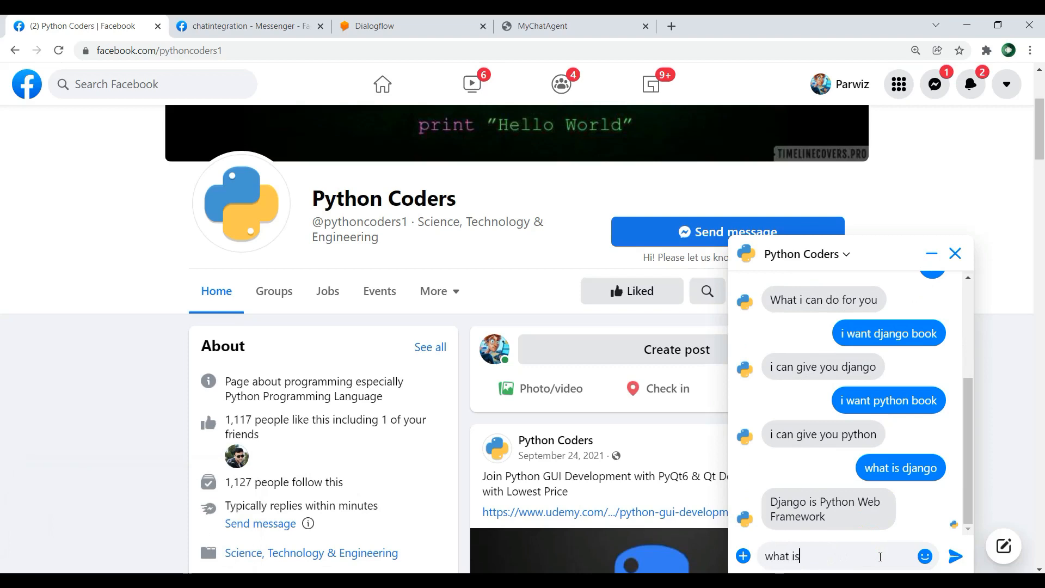
key("Return")
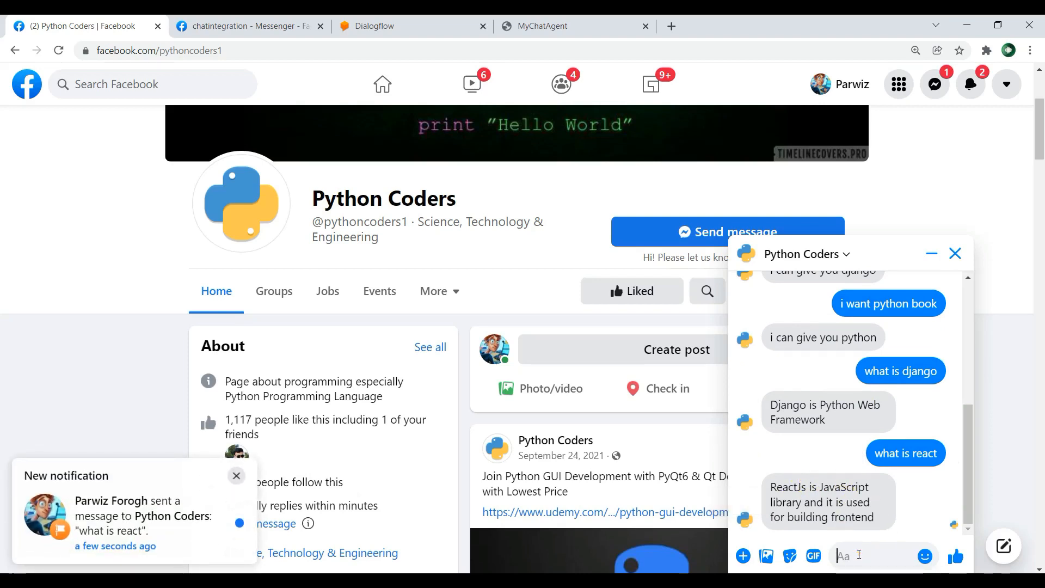
type("dgfdgfg")
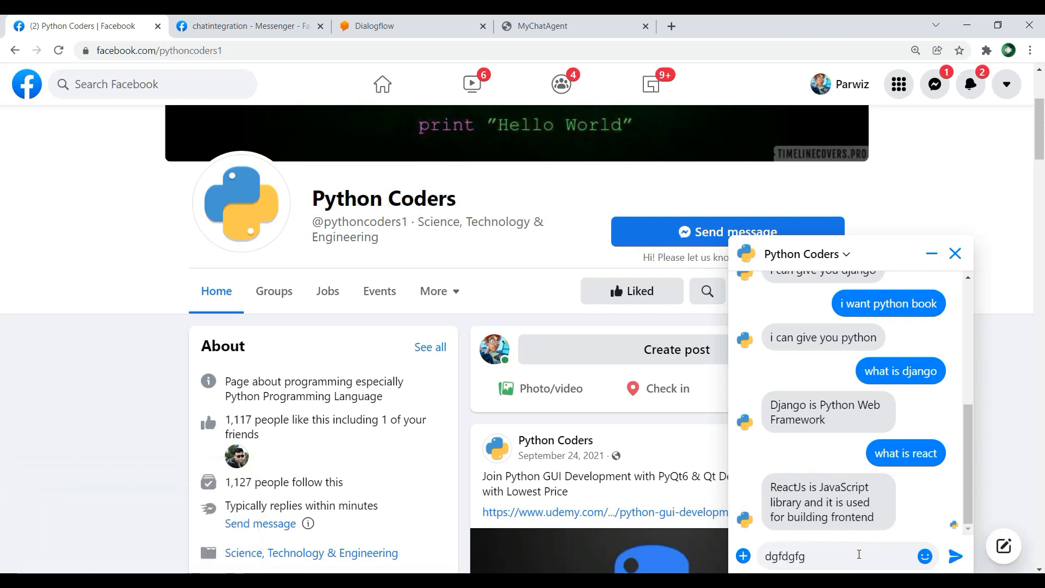
key("Return")
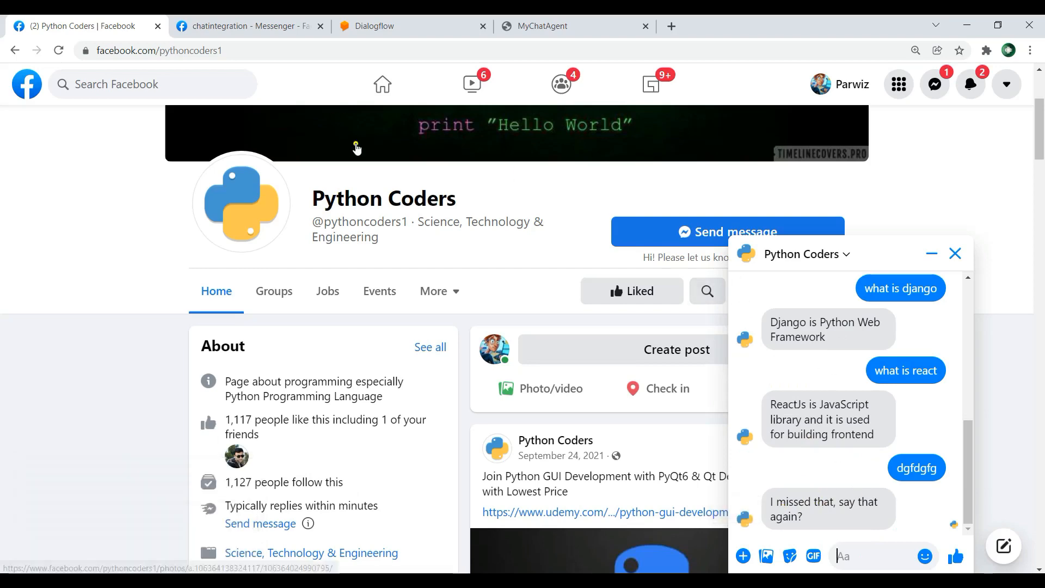
Step: Switch to Dialogflow, close the Facebook Messenger integration dialog and open MyChatAgent's list of intents
left_click(375, 26)
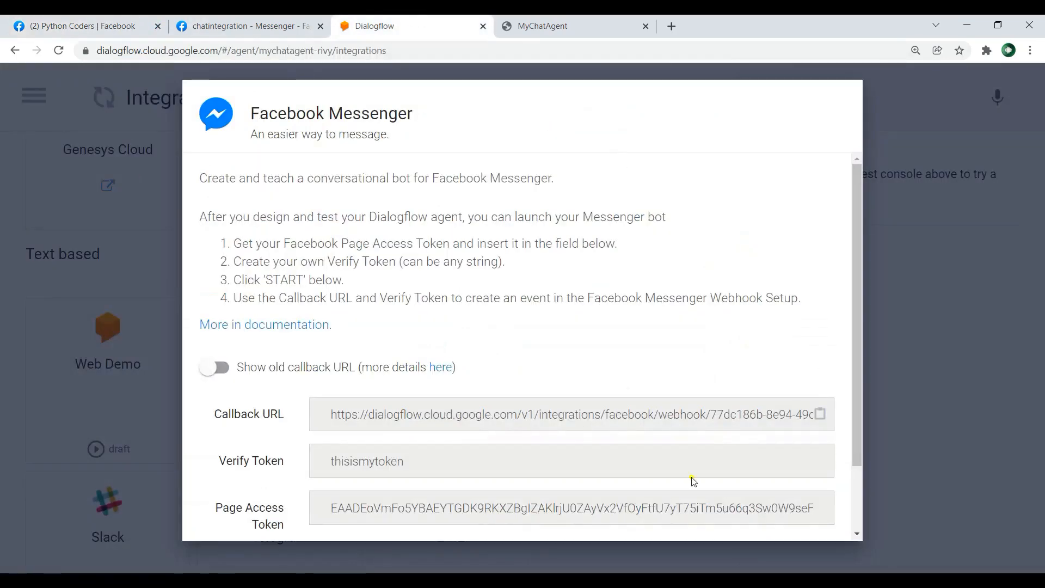
scroll(776, 403, "down", 3)
left_click(886, 419)
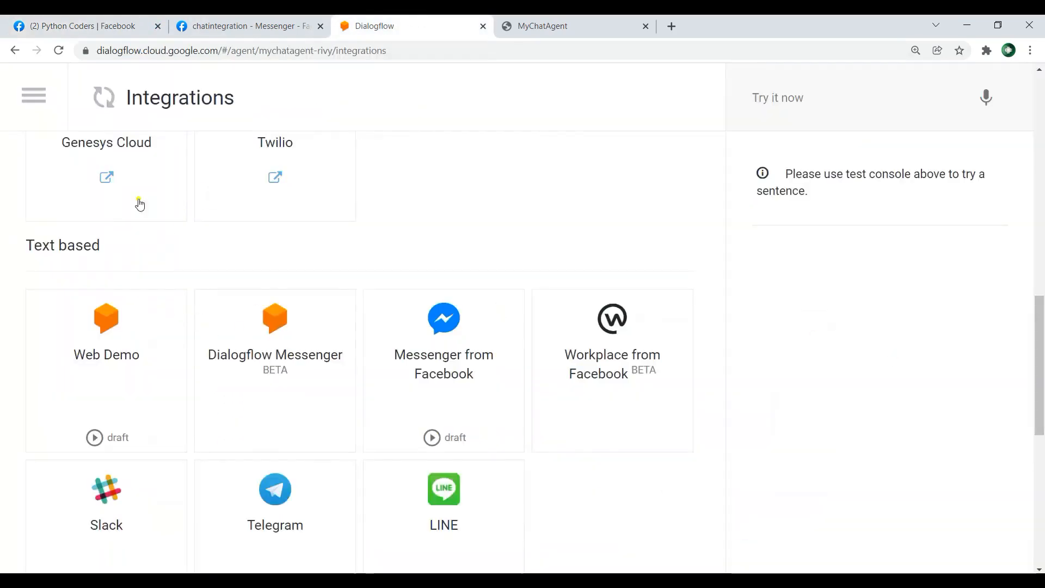
left_click(41, 96)
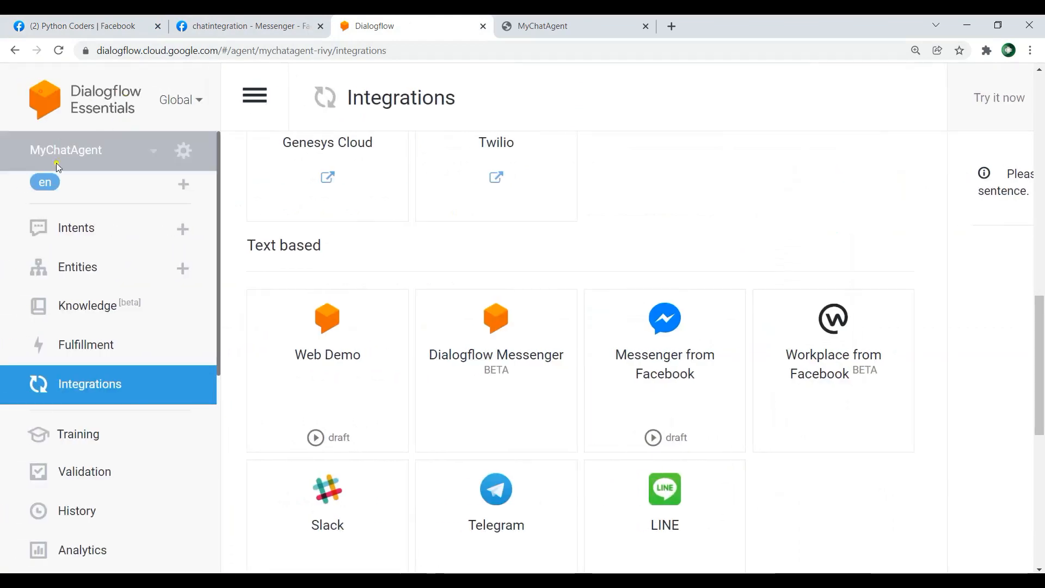
left_click(93, 225)
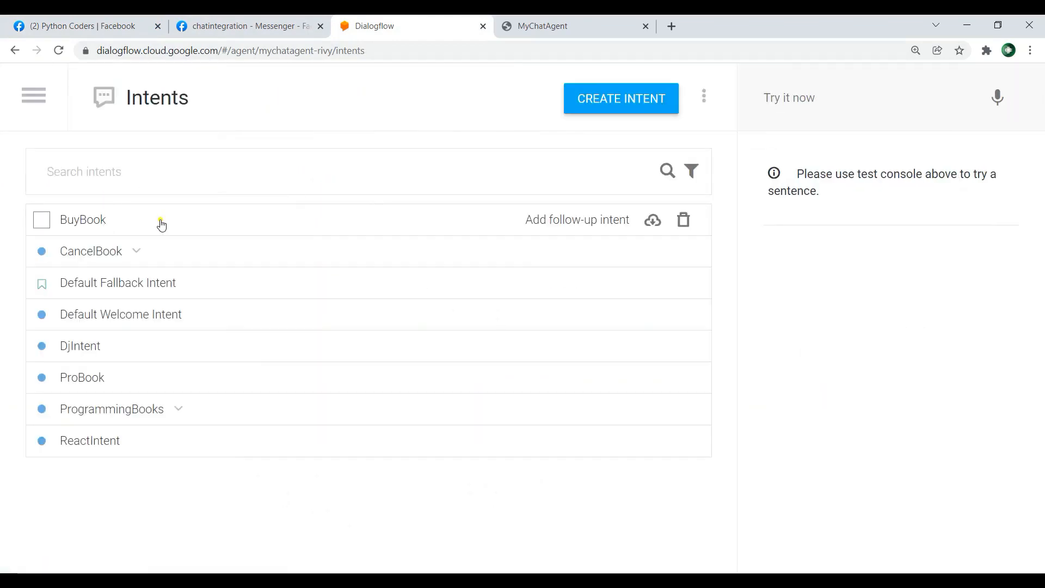
Step: Review the text responses and training phrases of the Default Welcome Intent, and return to the intents list
left_click(127, 316)
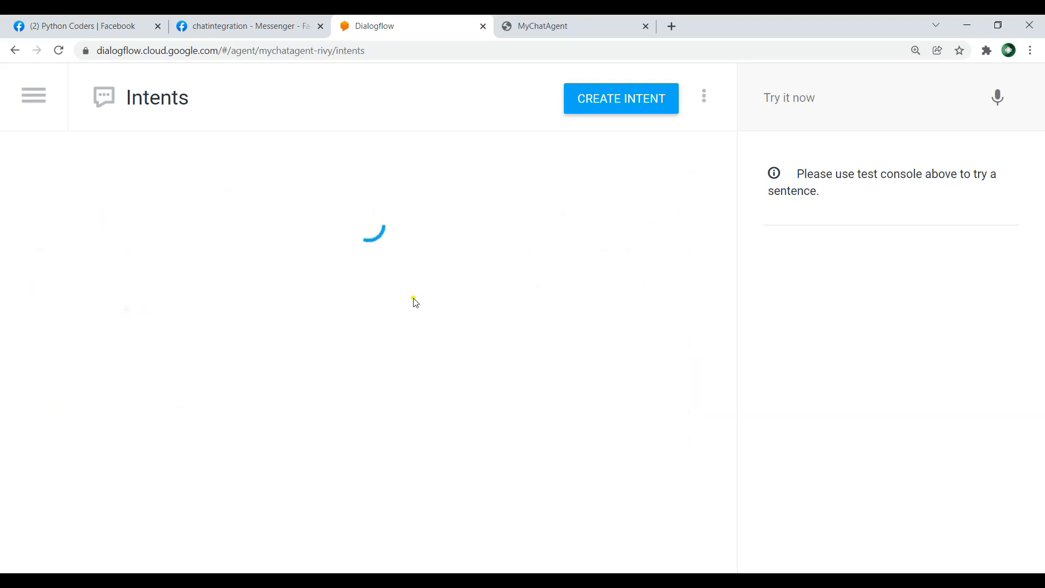
scroll(551, 239, "down", 6)
scroll(550, 240, "down", 10)
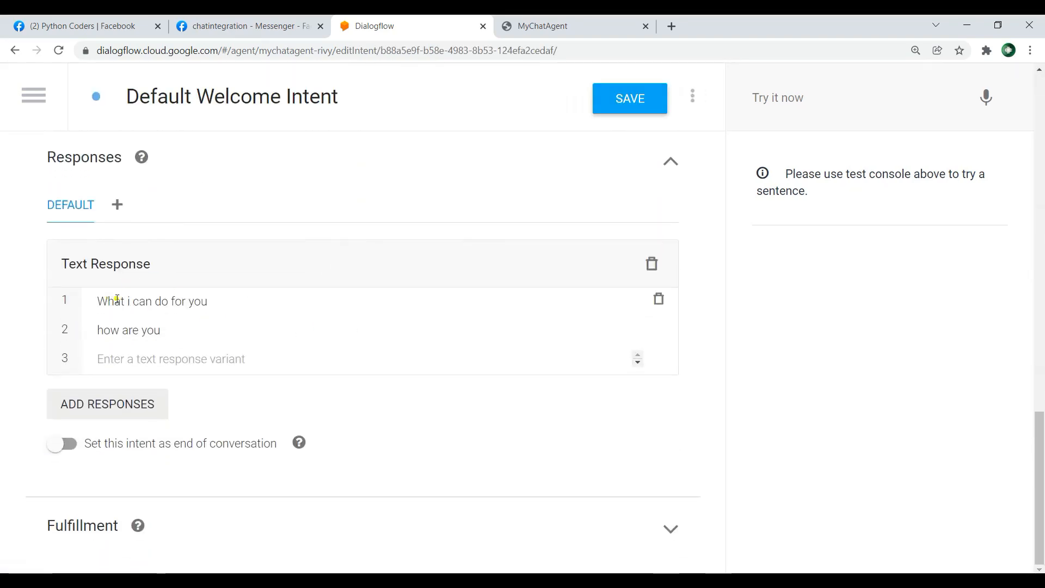
scroll(443, 304, "up", 8)
left_click(34, 97)
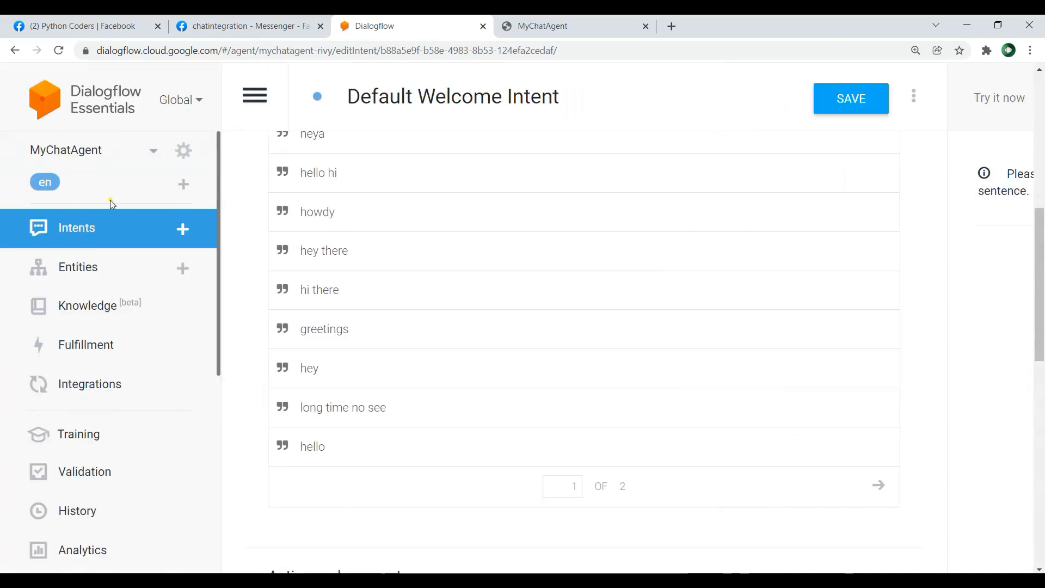
left_click(103, 234)
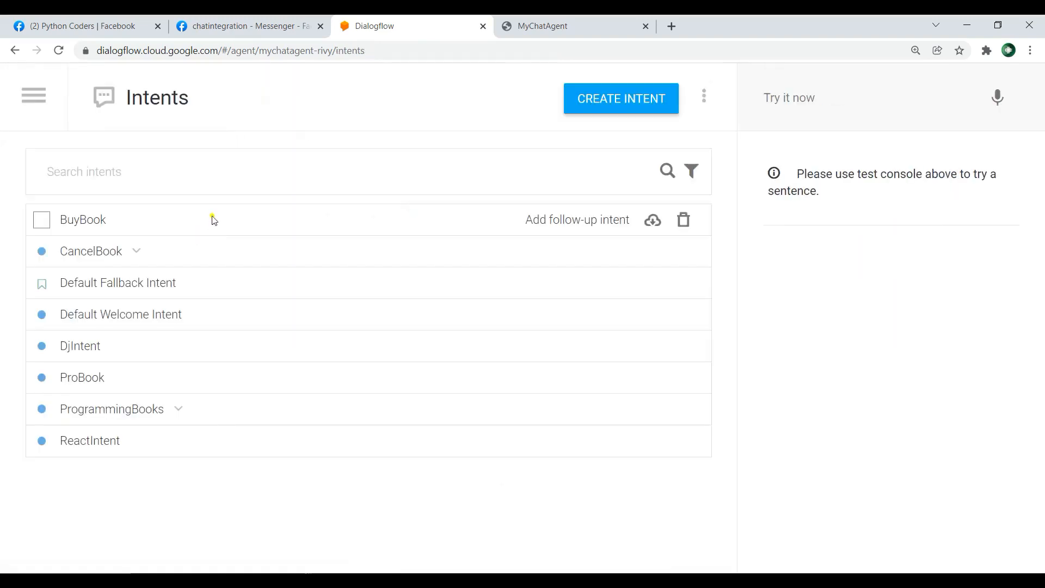
Step: Review the text responses of the Default Fallback Intent and return to the intents list
left_click(145, 283)
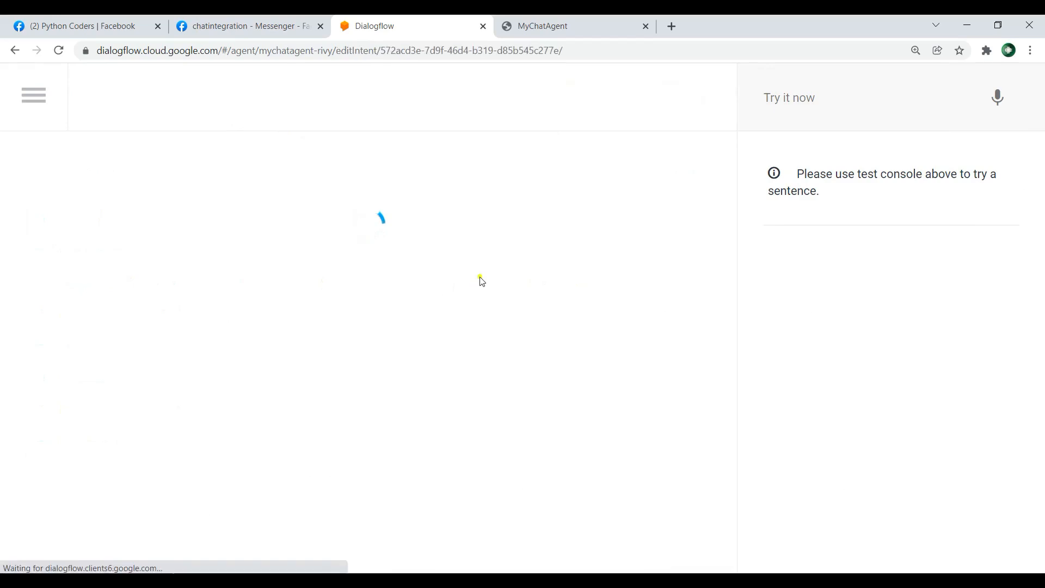
scroll(484, 273, "down", 8)
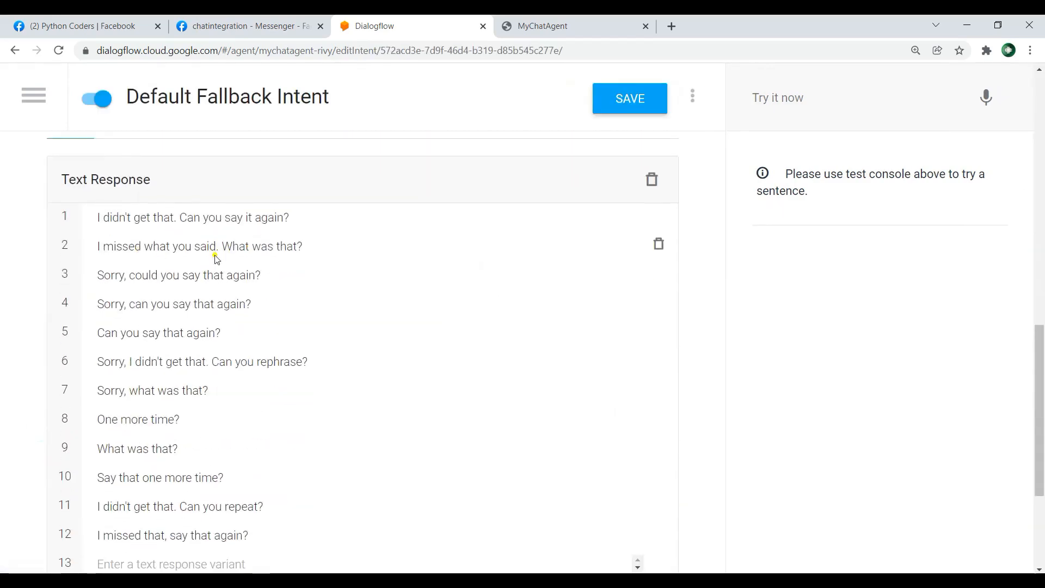
scroll(322, 275, "down", 4)
scroll(327, 341, "up", 10)
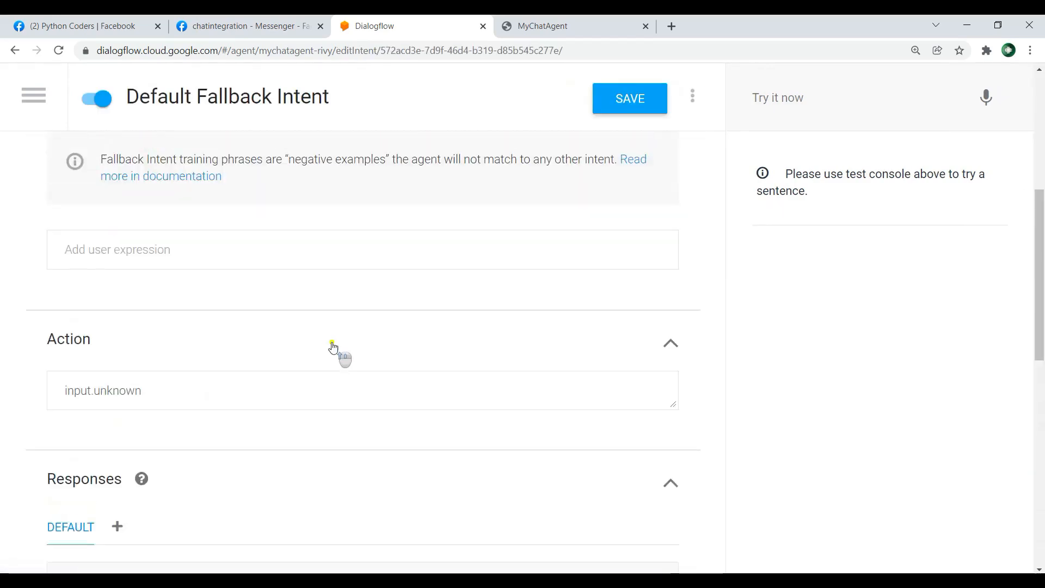
left_click(34, 96)
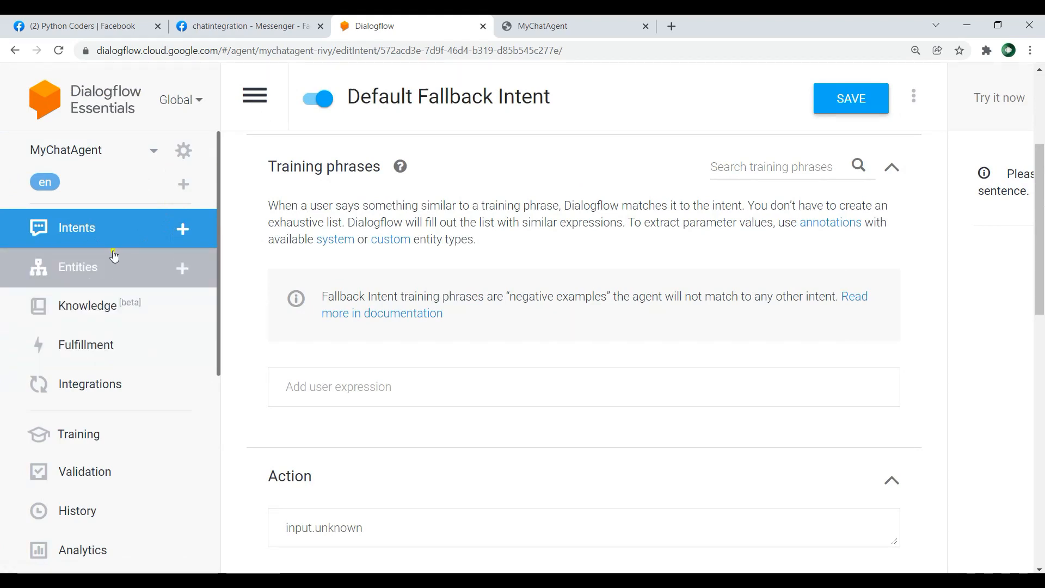
left_click(161, 231)
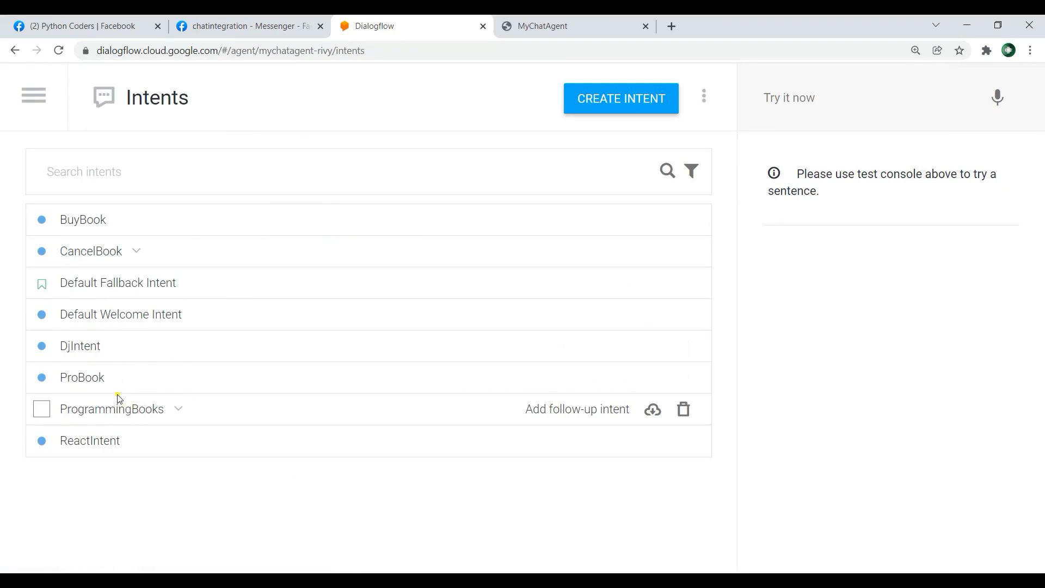
Step: Open the BuyBook intent and review its training phrases
left_click(106, 220)
scroll(315, 338, "down", 1)
scroll(315, 338, "down", 1)
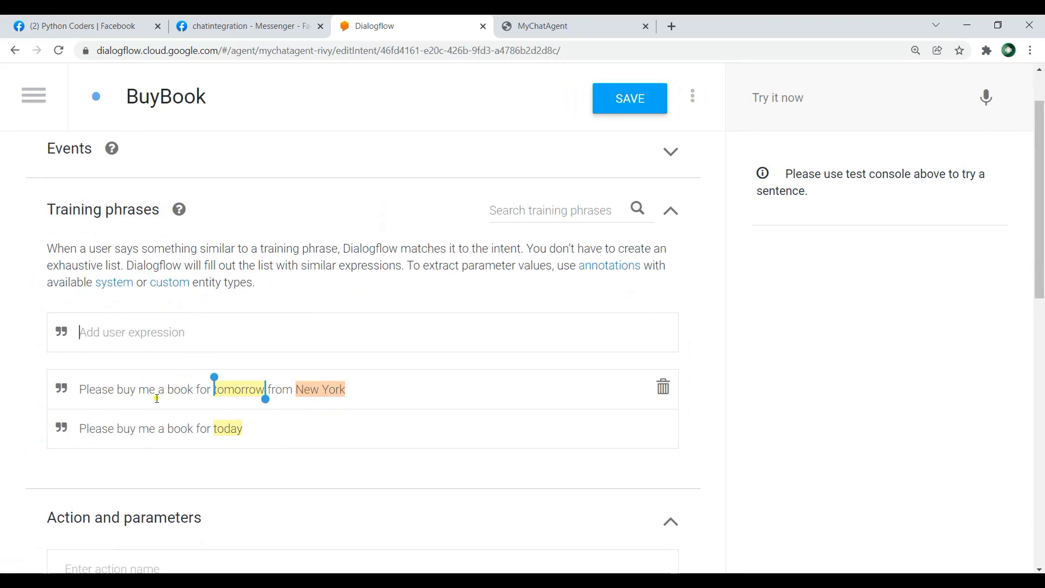
Step: Switch to the Python Coders Facebook page and send "please buy me a book" in the page chat
left_click(101, 23)
type("please buy me a book")
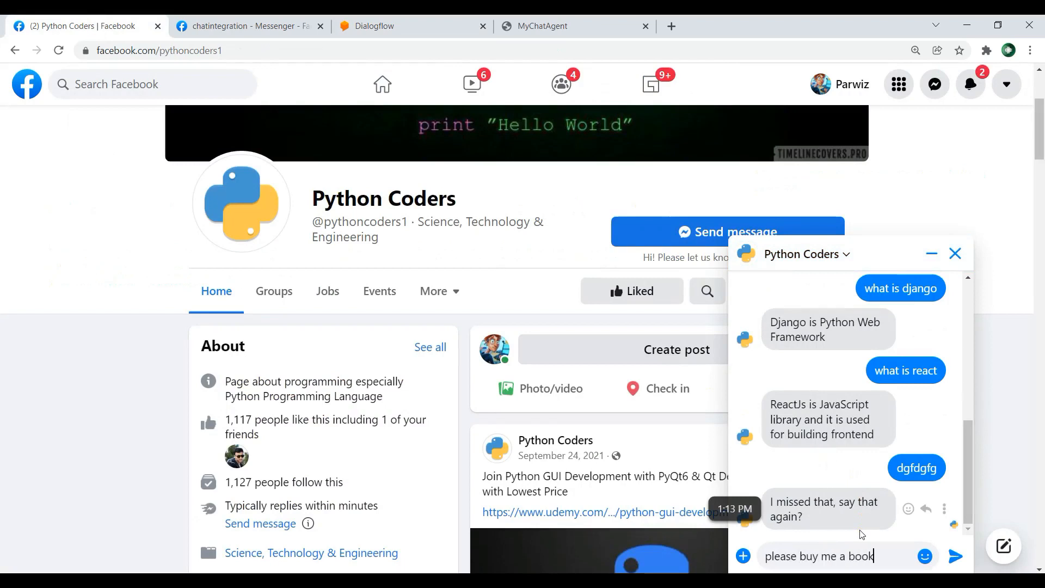
key("Return")
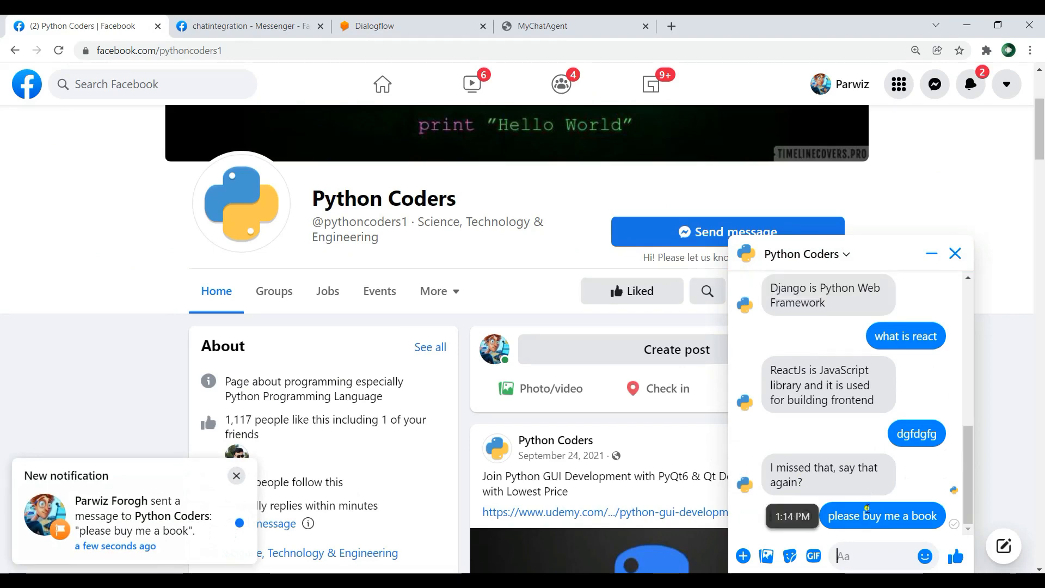
Step: Switch to Dialogflow and try to copy the BuyBook training phrase "Please buy me a book for today"
left_click(245, 26)
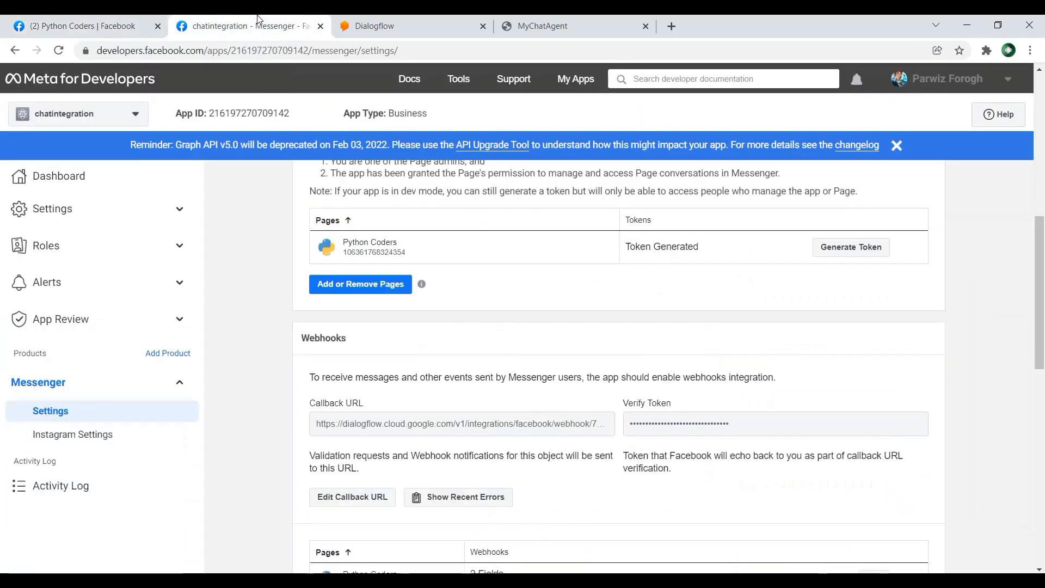
left_click(381, 26)
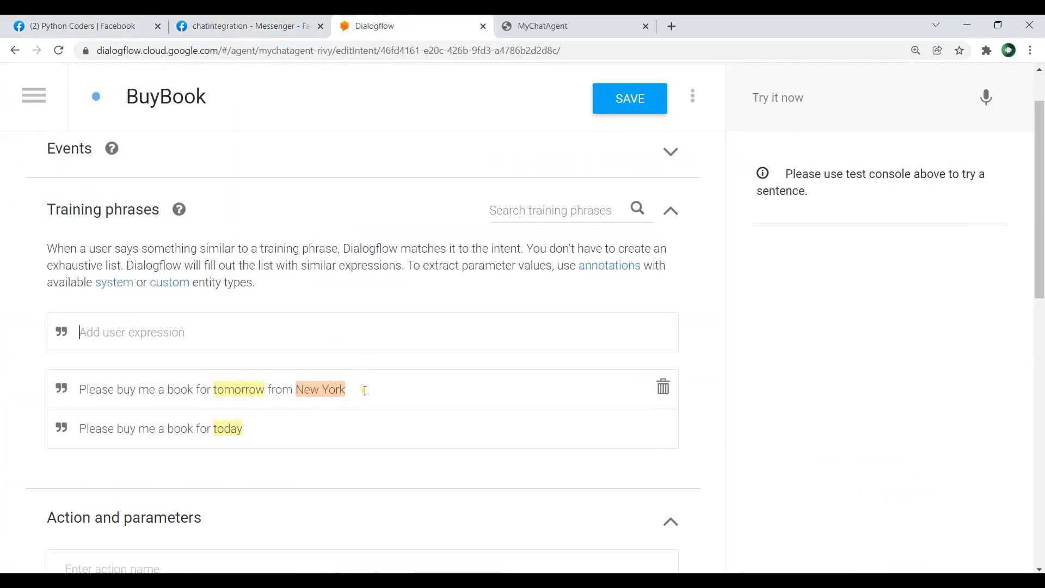
left_click_drag(263, 430, 77, 433)
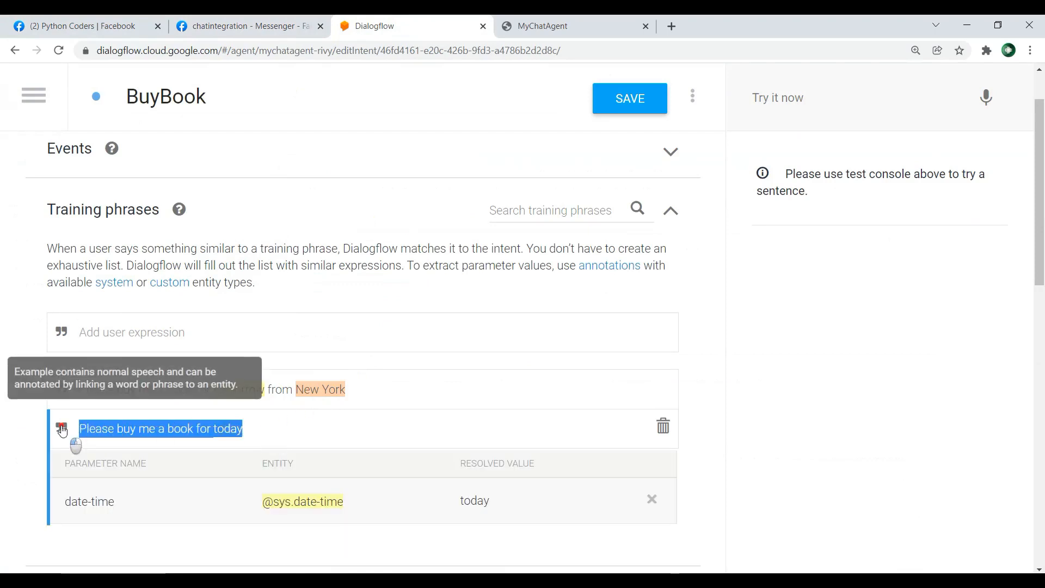
right_click(104, 427)
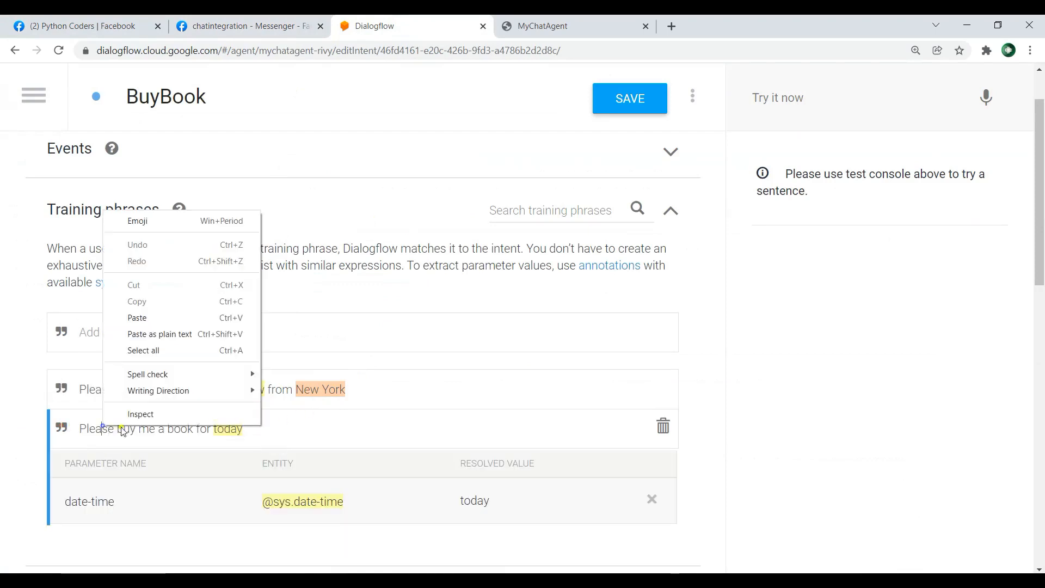
left_click(22, 276)
Step: Switch back to the Python Coders page chat and send "please buy me a book for today"
left_click(98, 26)
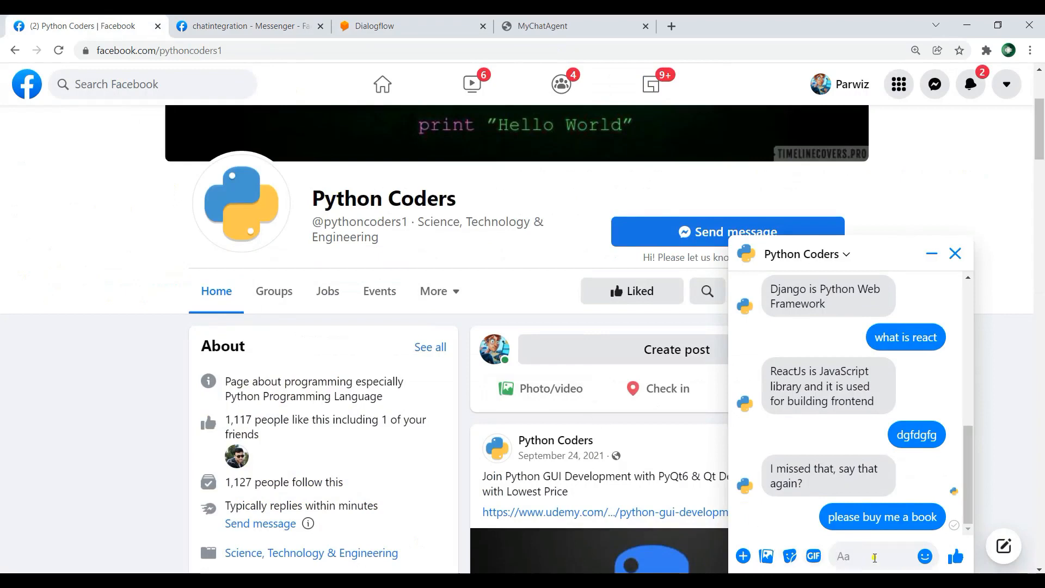
type("please bu")
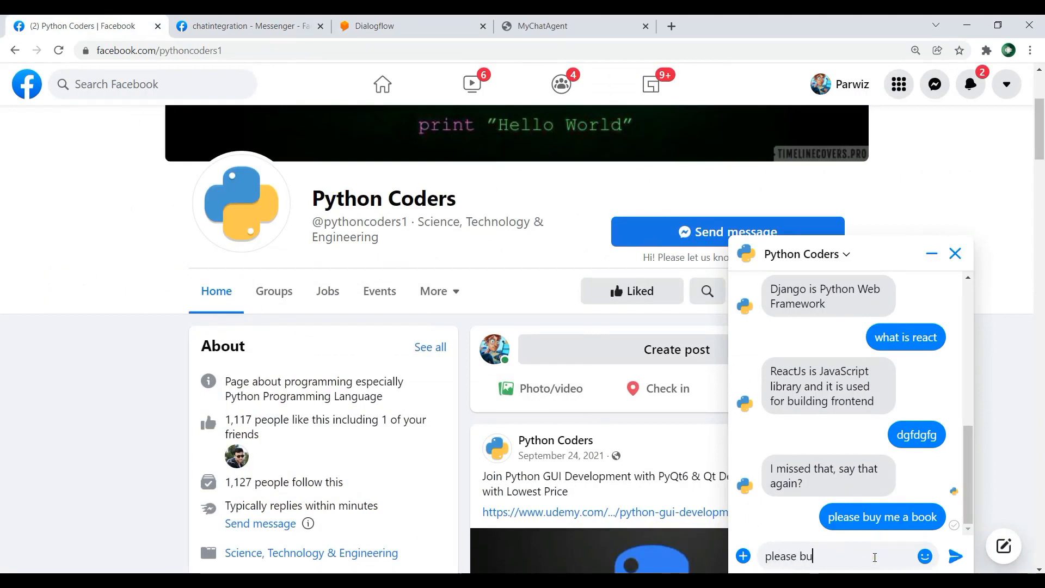
type("y me a book for today")
key("Return")
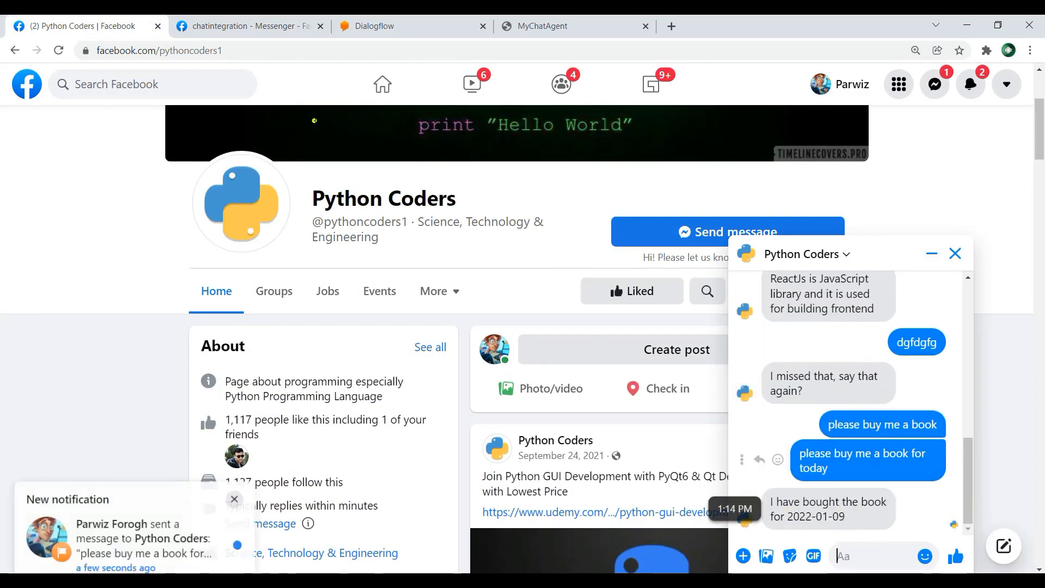
Step: Switch to Dialogflow and review the text responses of the BuyBook intent
left_click(246, 26)
left_click(383, 21)
scroll(653, 275, "down", 10)
scroll(234, 300, "down", 3)
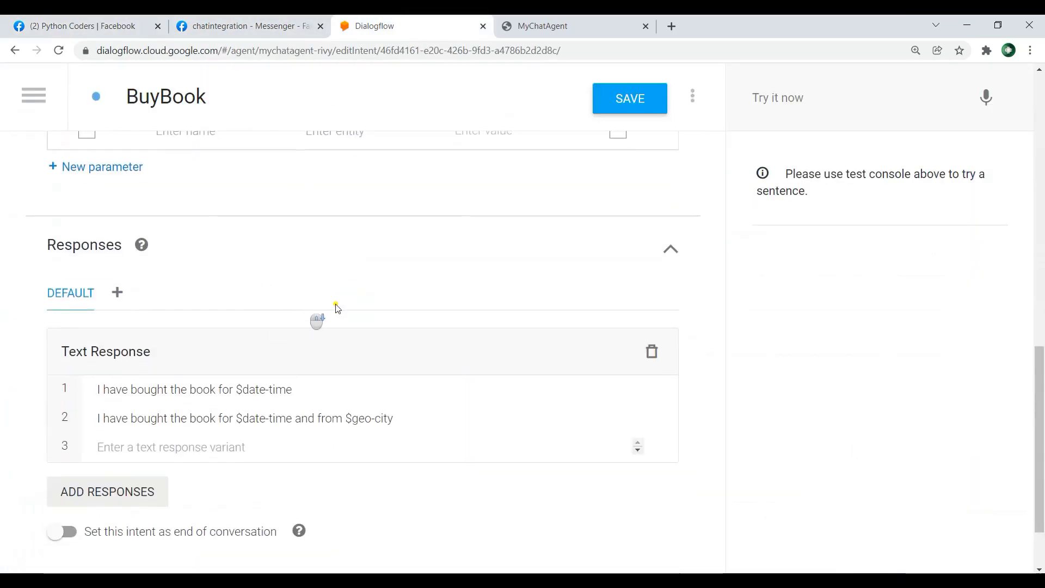
scroll(252, 425, "down", 2)
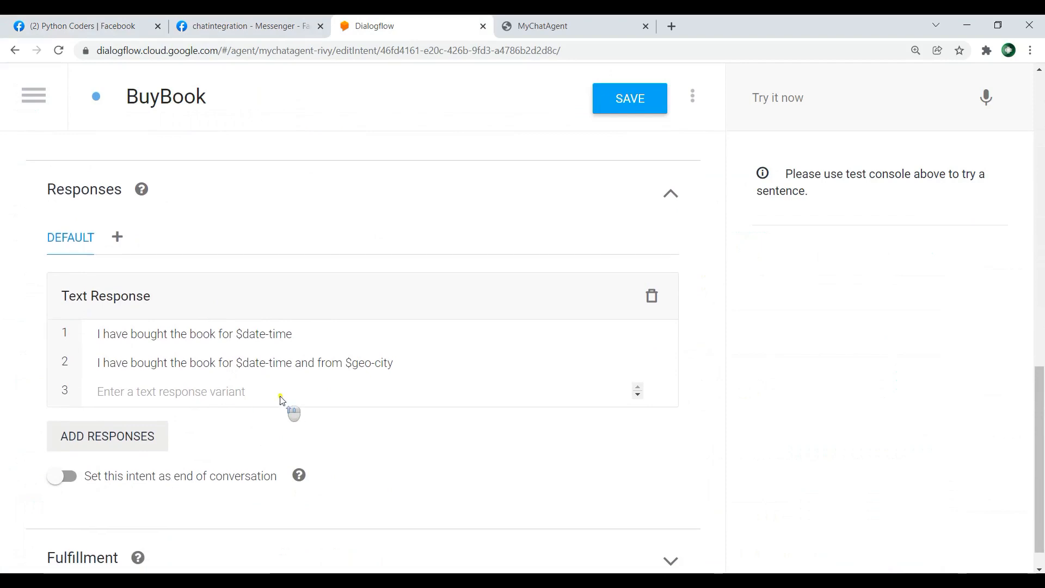
Step: Leave the BuyBook intent for the intents list without saving, and switch back to the Python Coders Facebook page
scroll(289, 403, "up", 10)
left_click(30, 93)
left_click(76, 227)
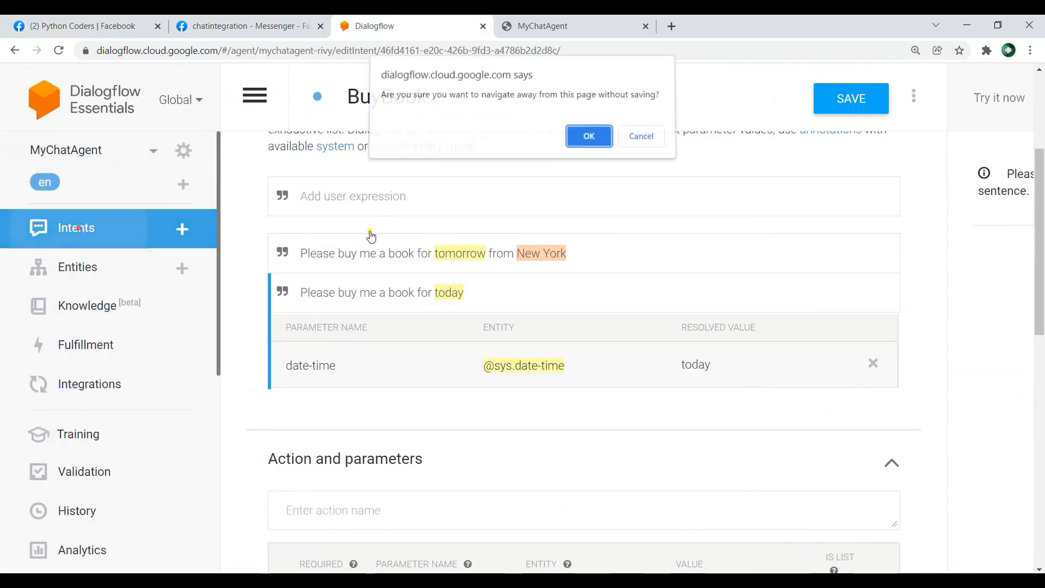
left_click(589, 141)
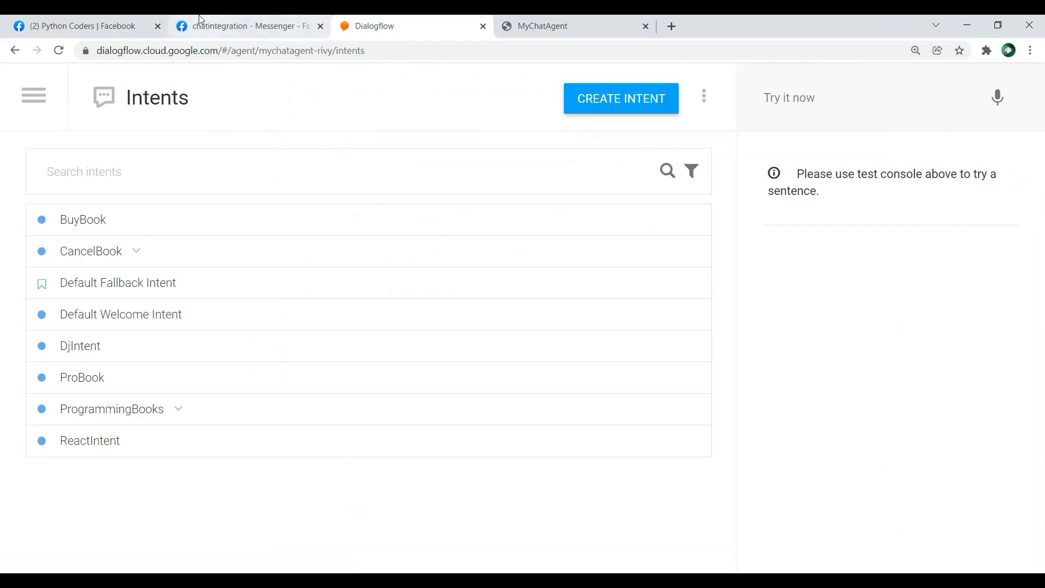
left_click(255, 19)
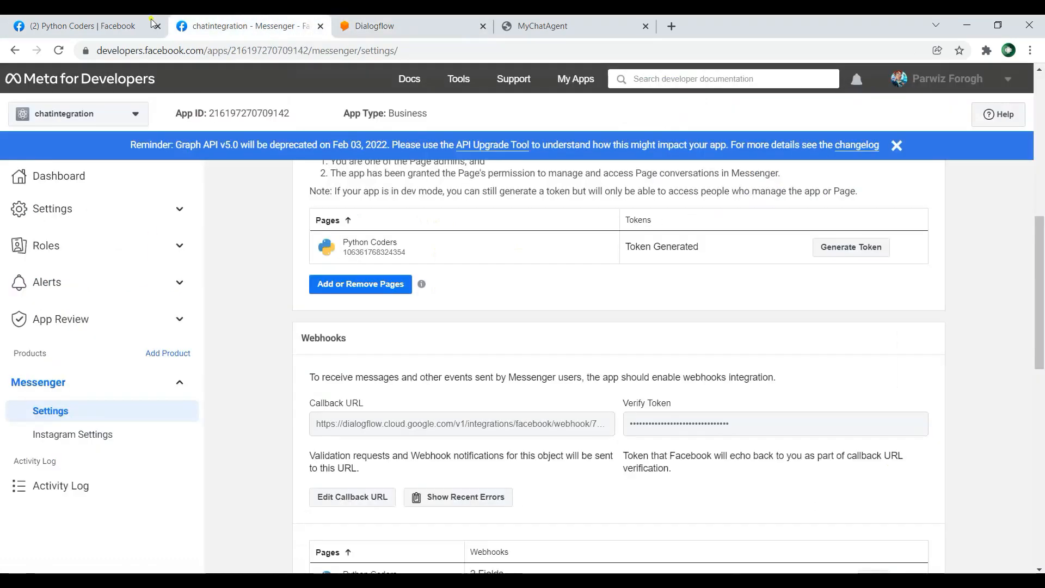
left_click(104, 22)
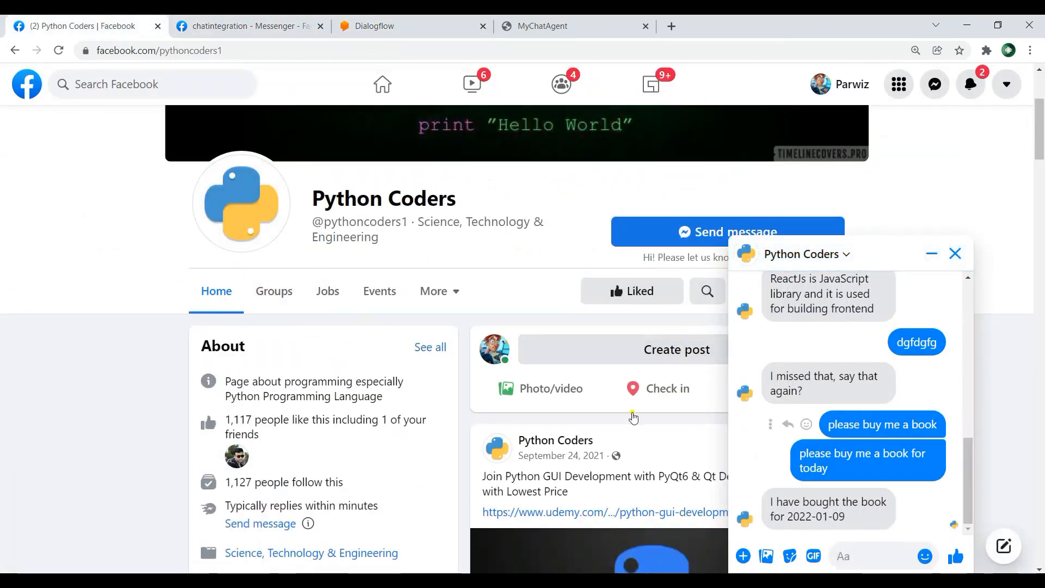